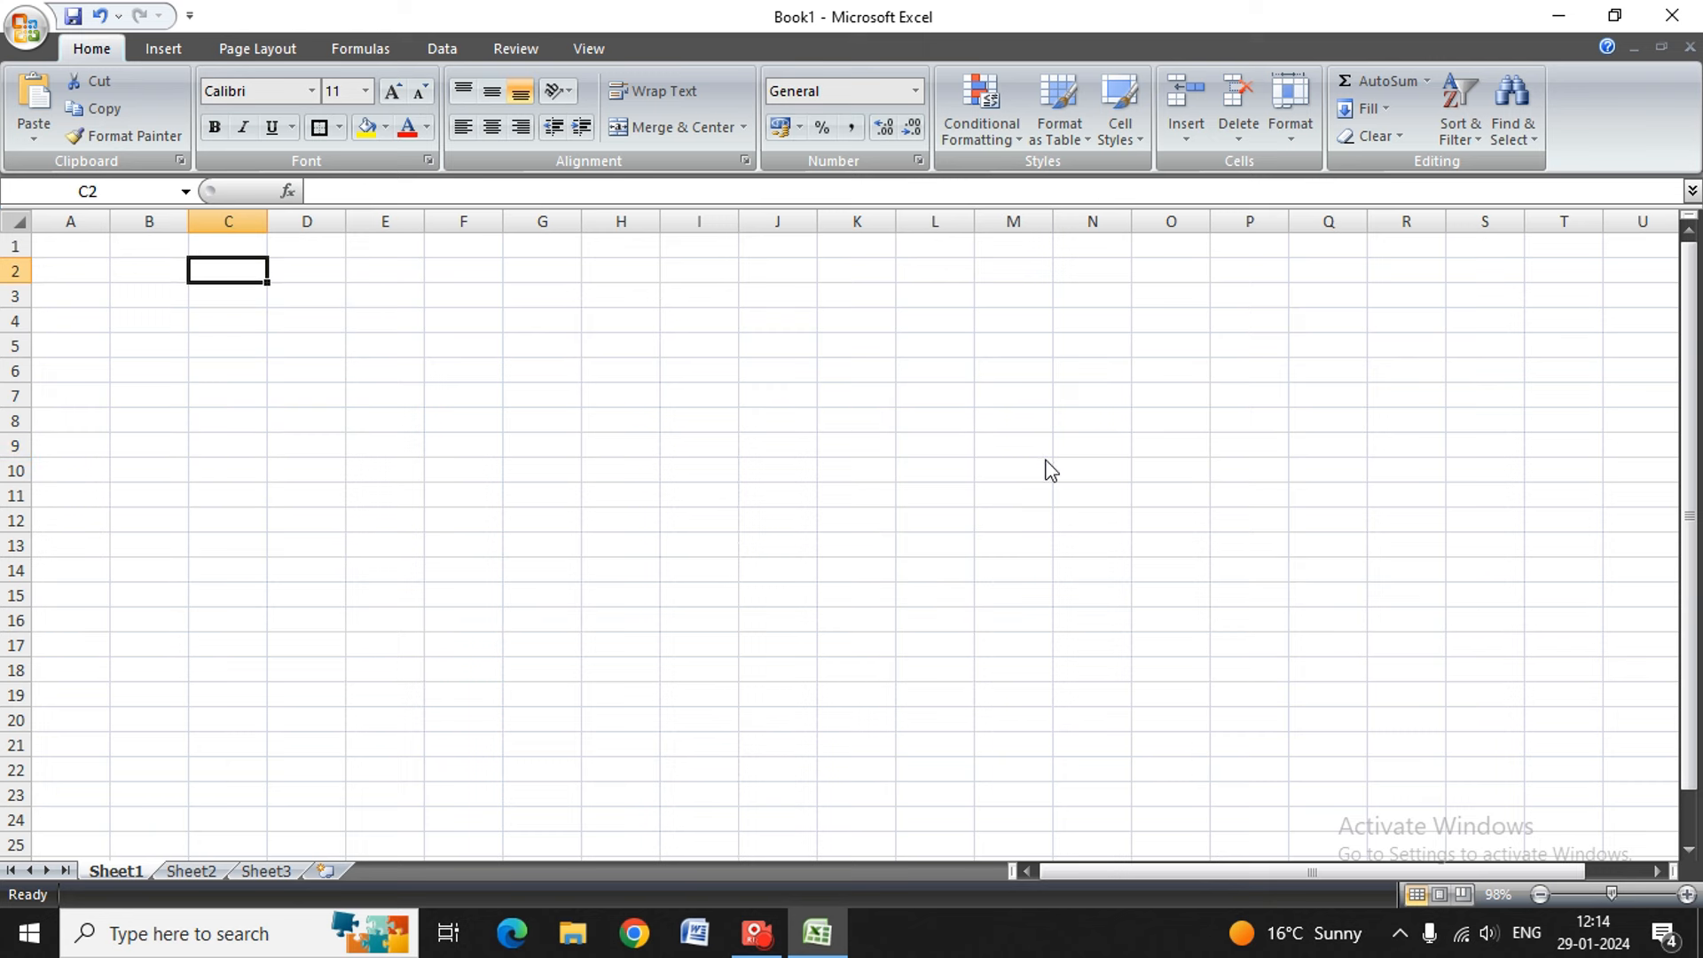
- Merge and center the range C2:P6 into one large title cell
key("shift+Down")
key("shift+Down")
key("shift+Down")
key("shift+Down")
key("shift+Right")
key("shift+Right")
key("shift+Right")
key("shift+Right")
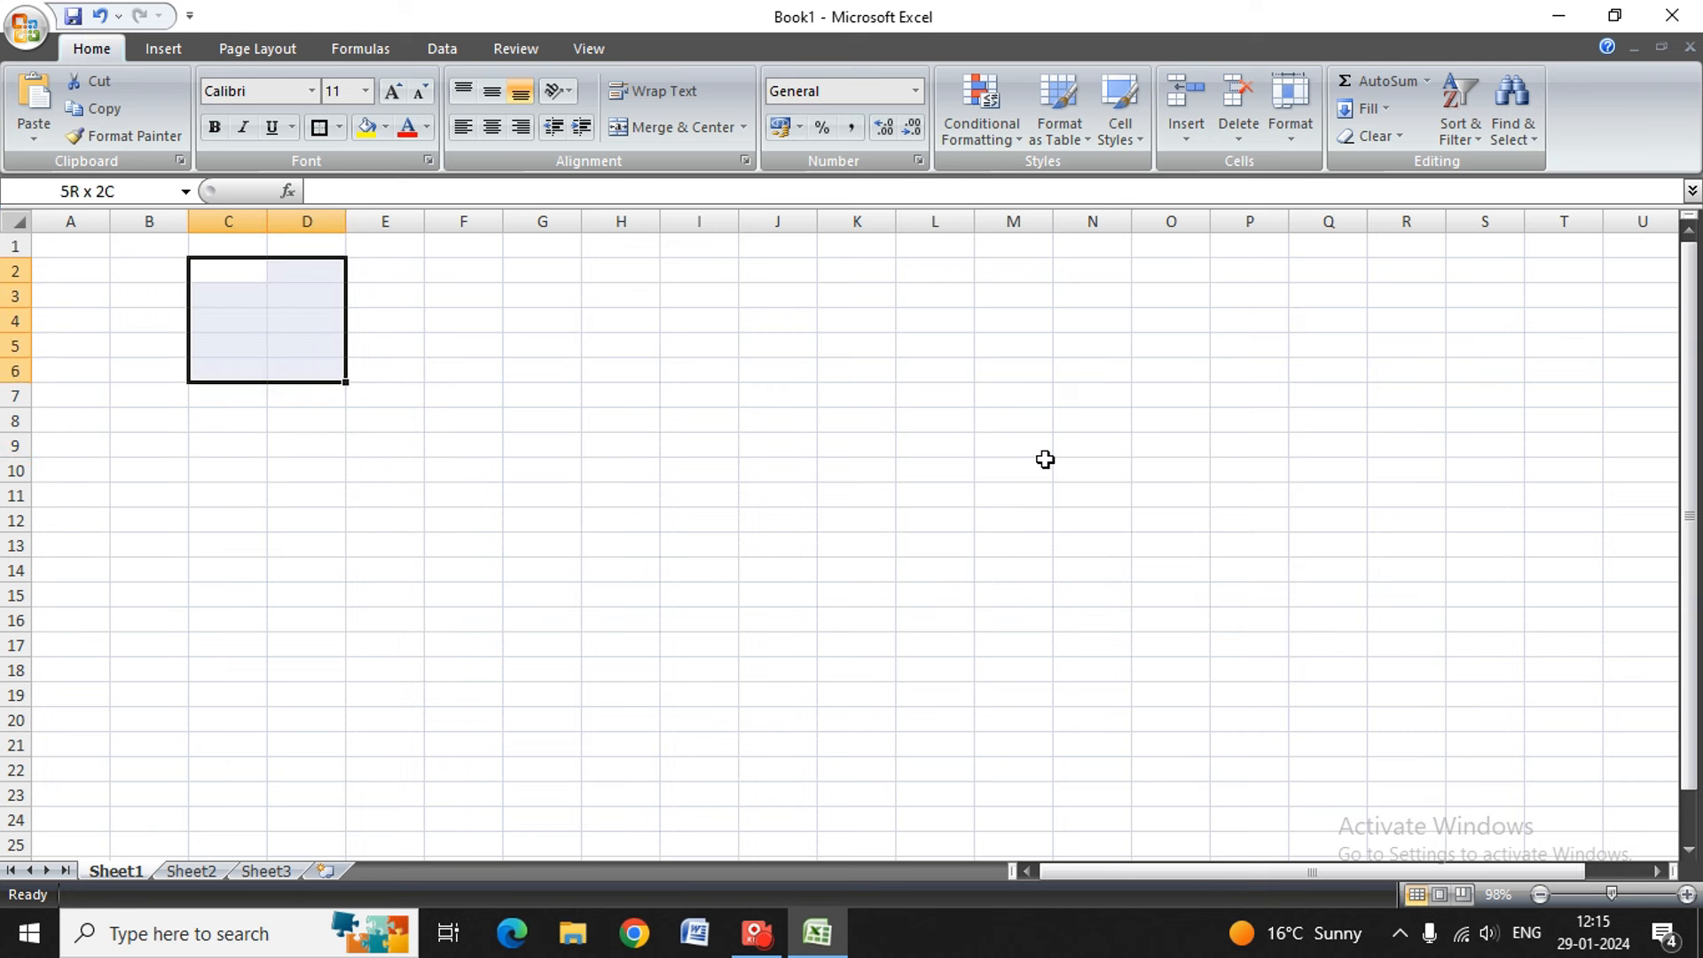
key("shift+Right")
key("shift+Right")
key("shift+Right")
key("shift+Right")
key("shift+Right")
key("shift+Right")
key("shift+Right")
key("shift+Right")
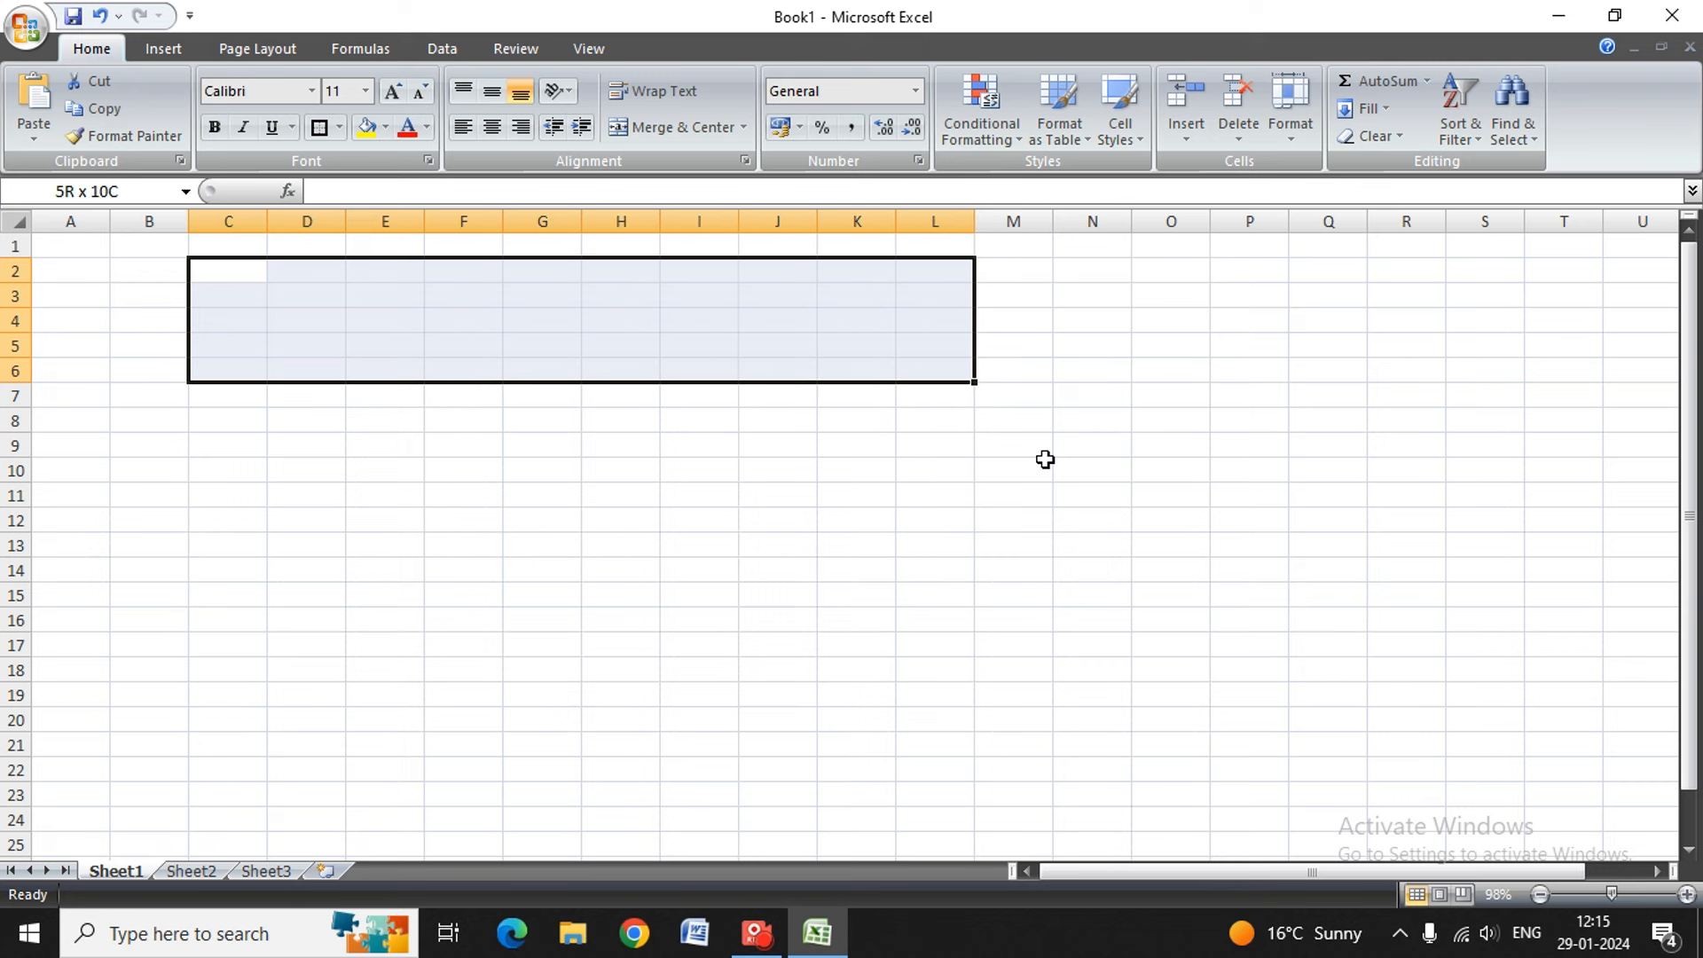
key("shift+Right")
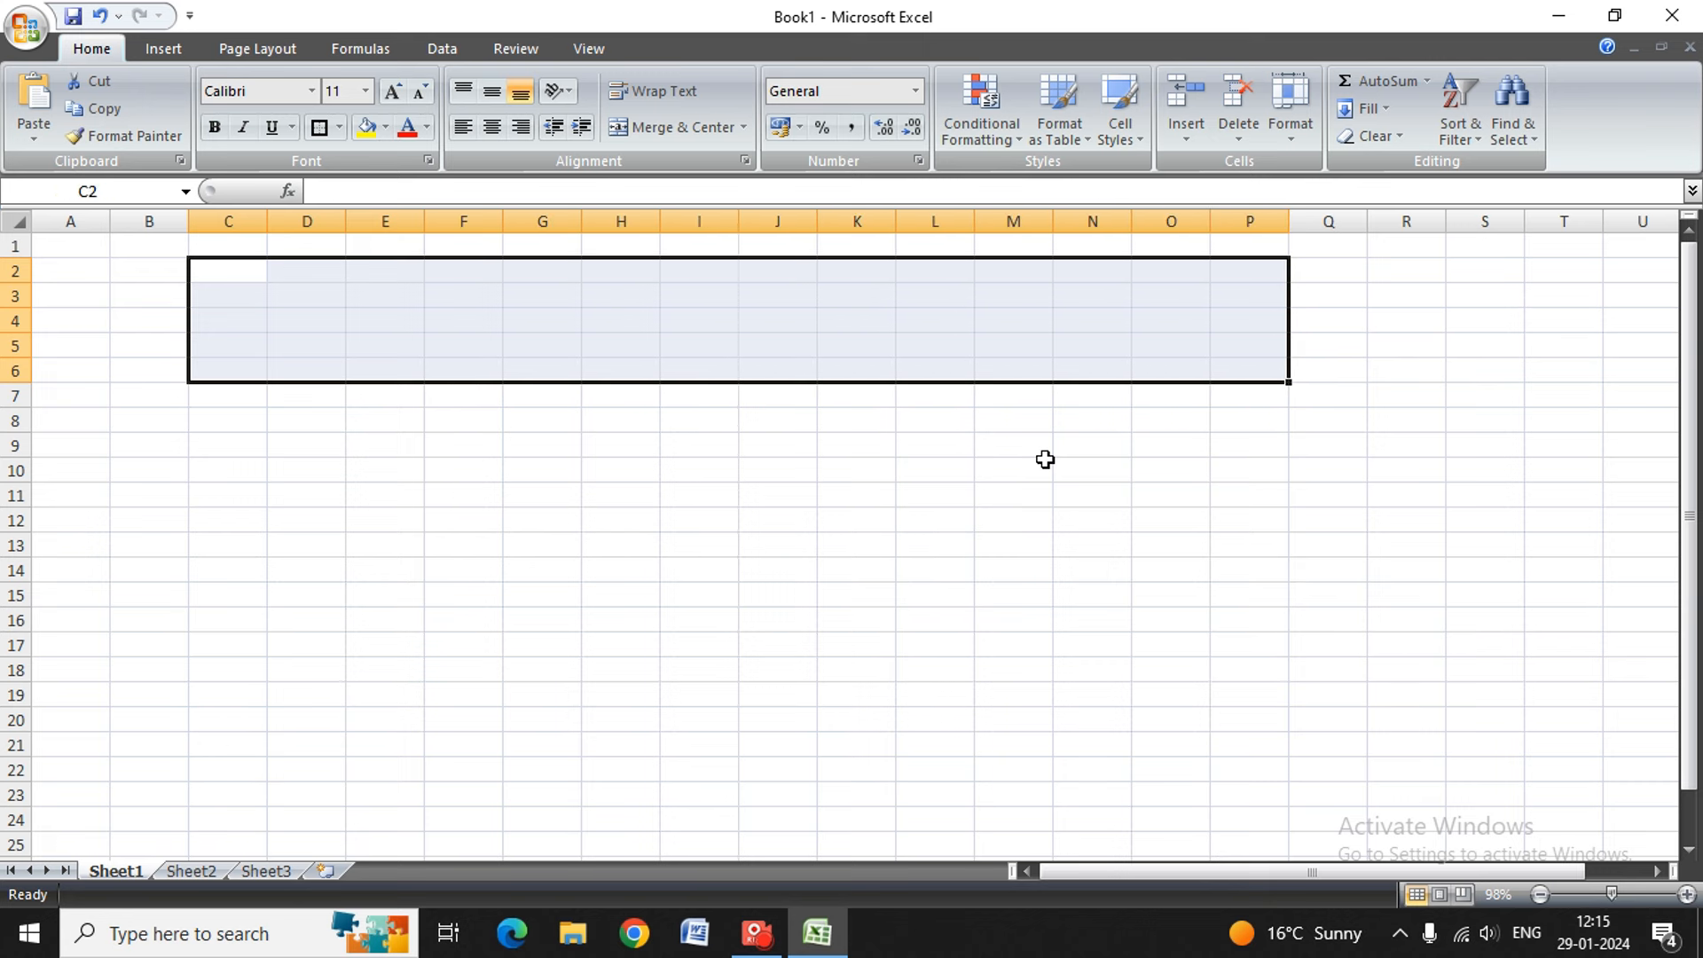
key("alt")
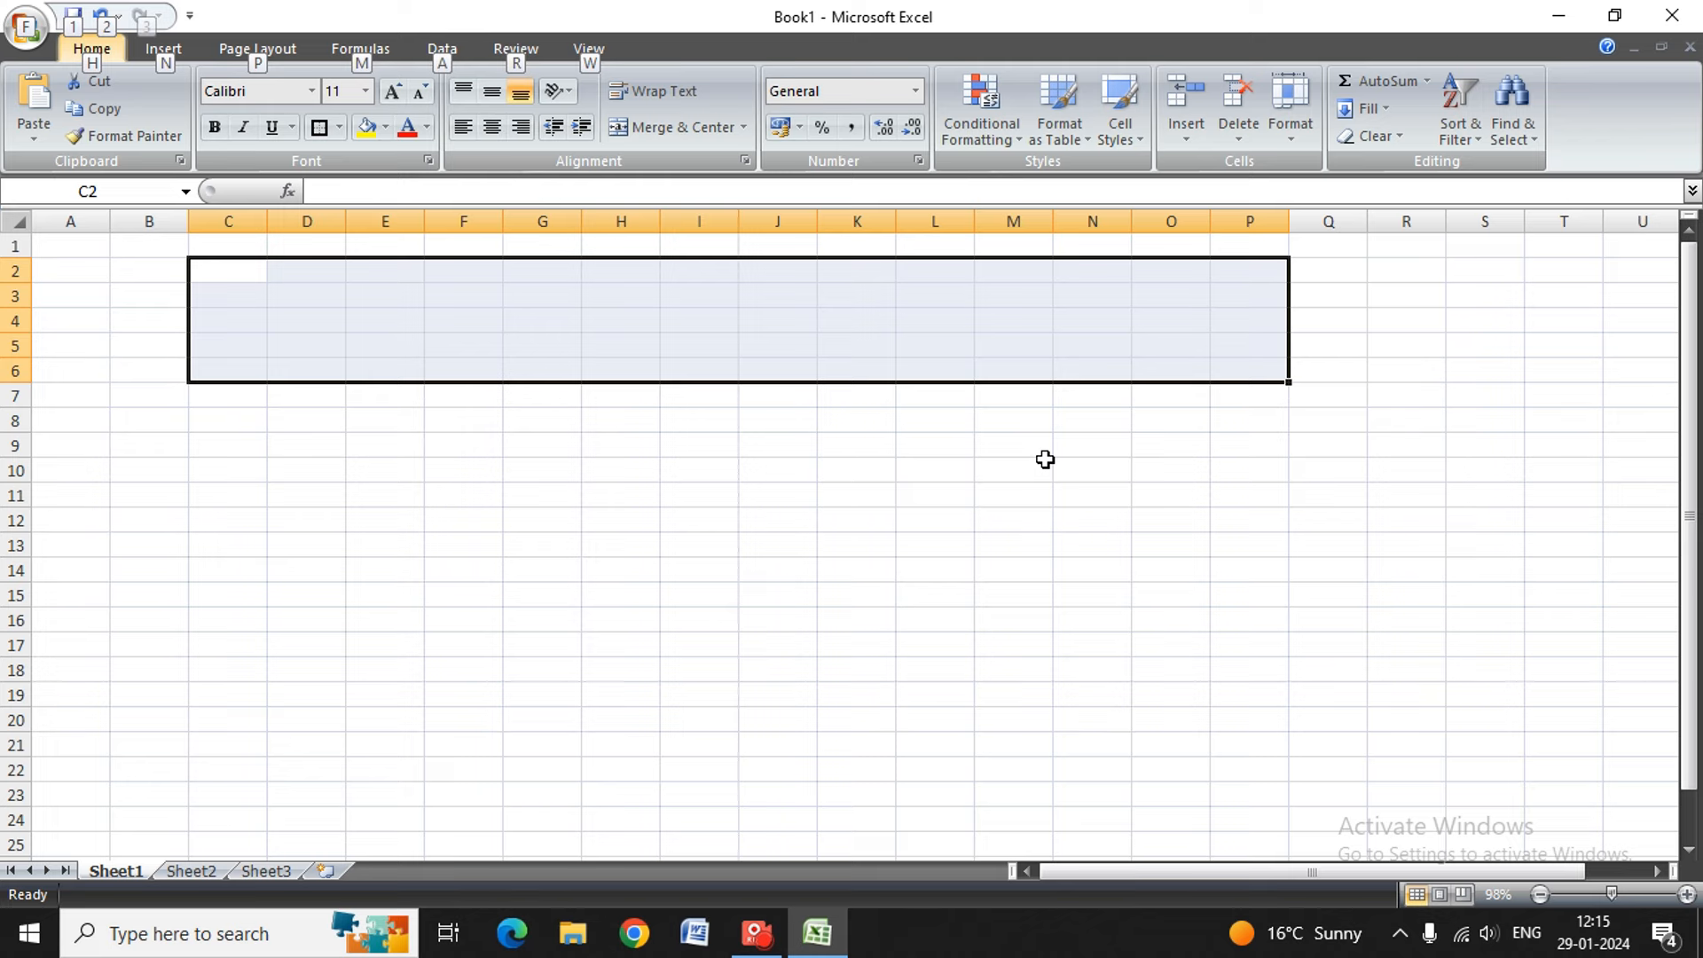
key("h")
key("m")
key("c")
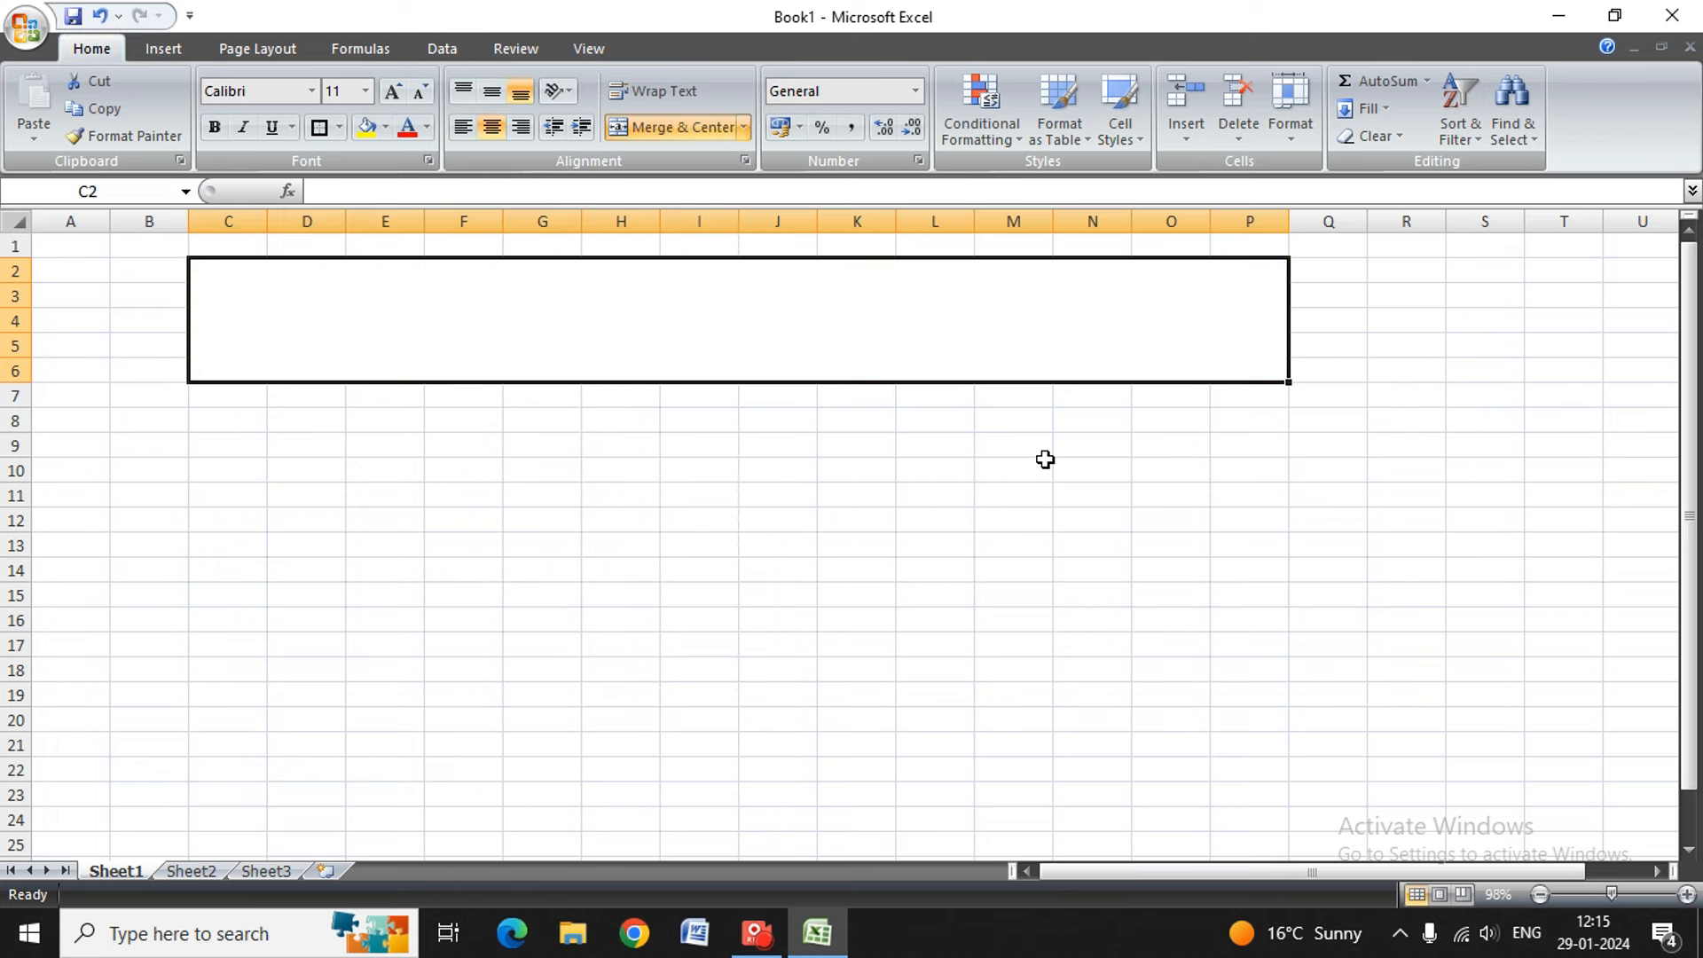
- Enter the title MARKSHEET in the merged cell C2
type("ma")
key("BackSpace")
key("BackSpace")
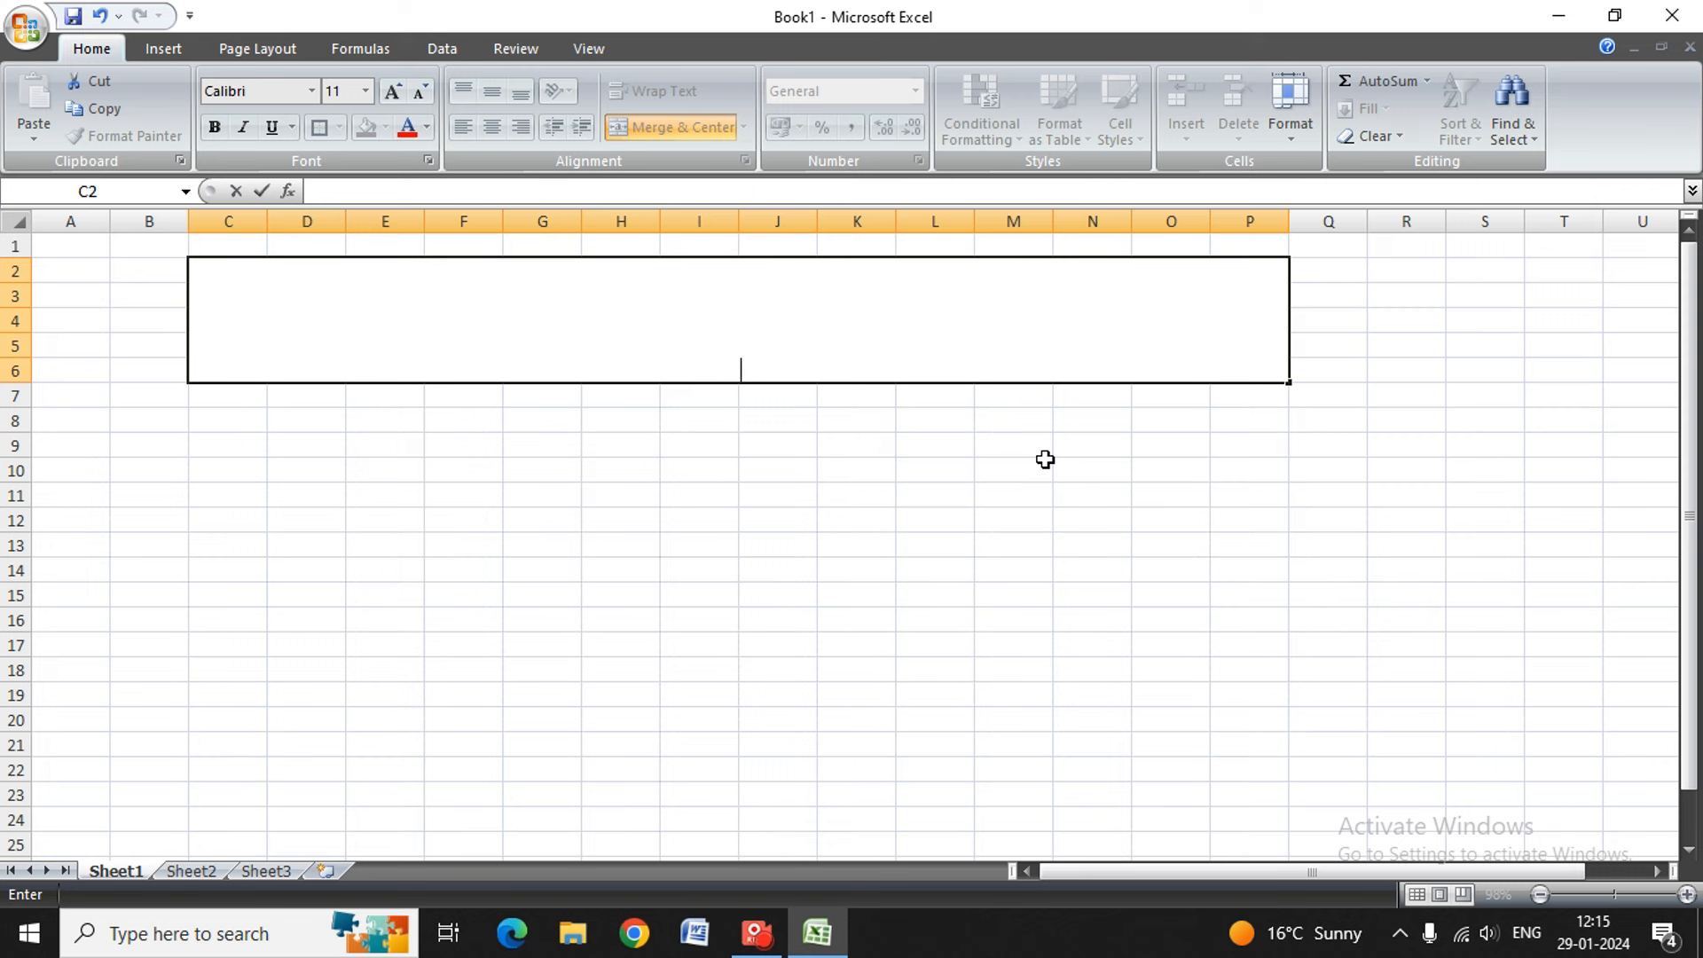
type("MARKSHEET")
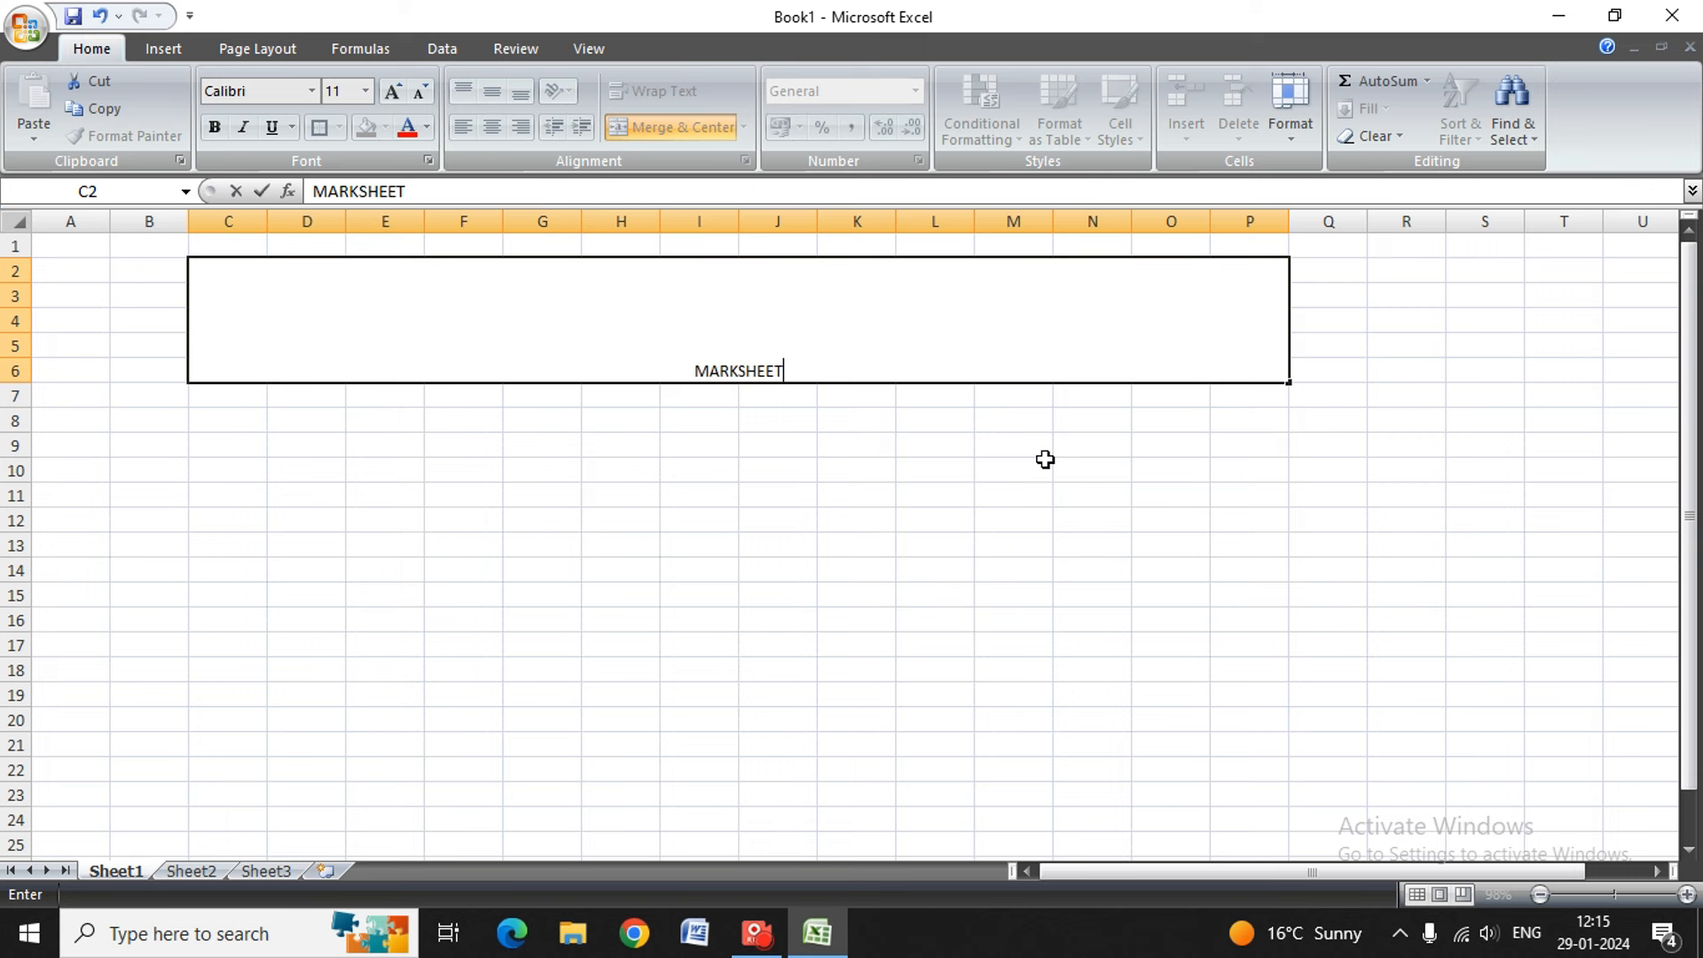
key("Return")
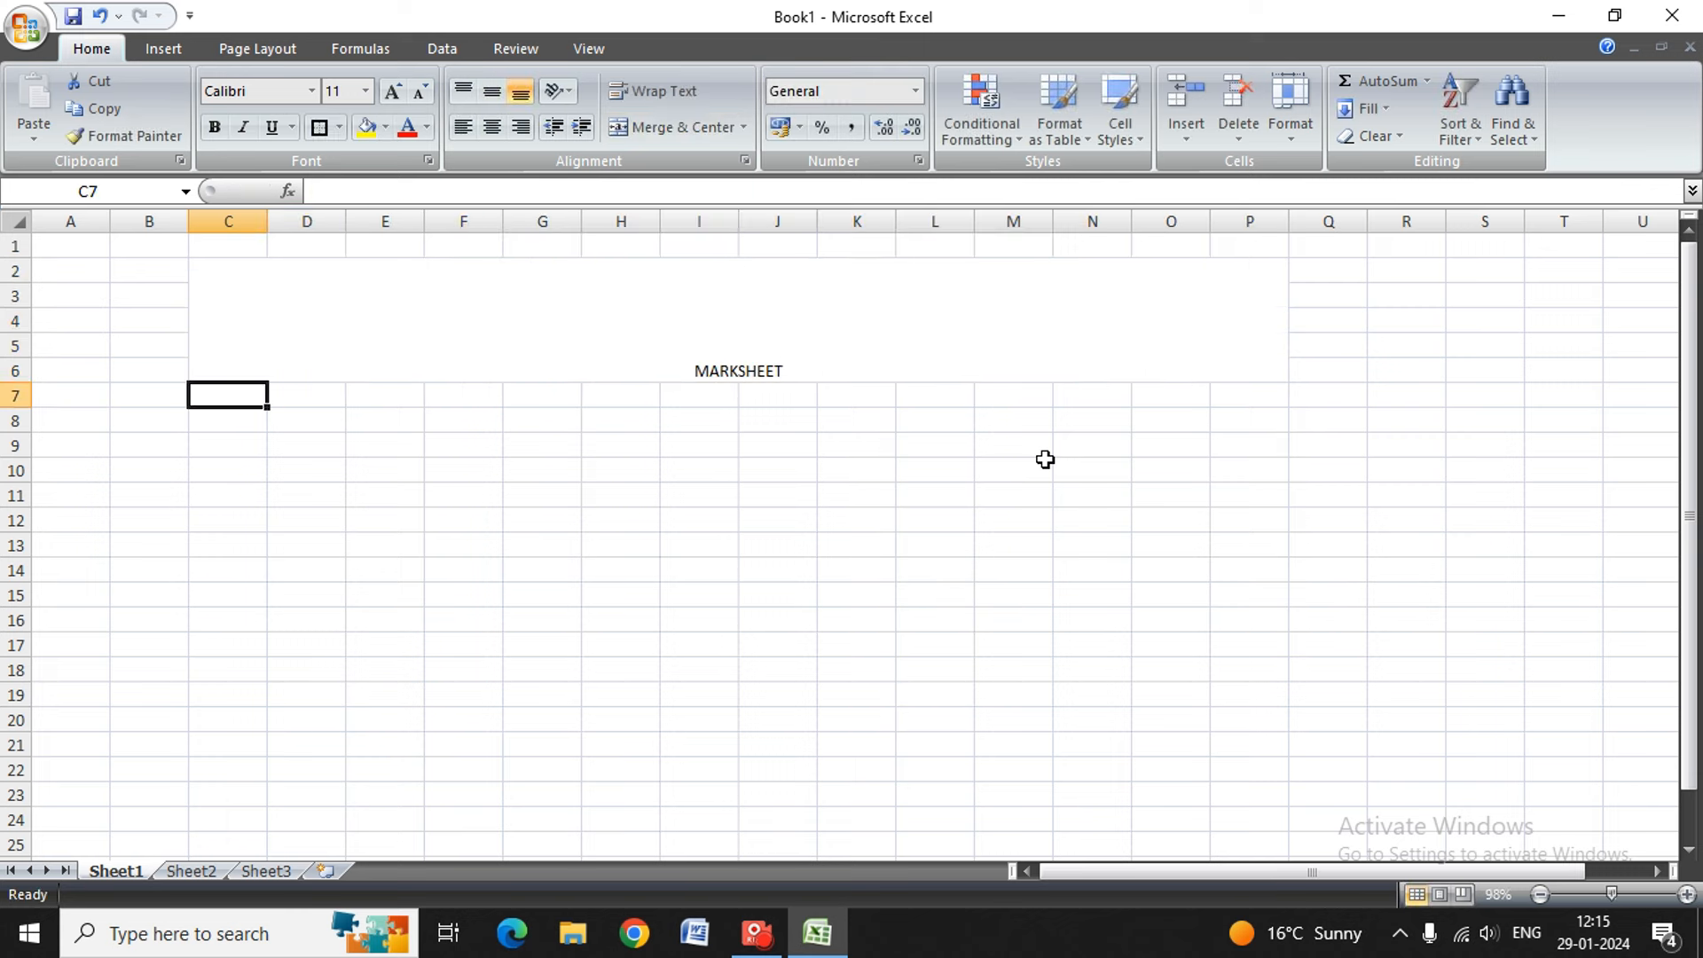
- Format the MARKSHEET title in the Algerian font at size 72
key("Up")
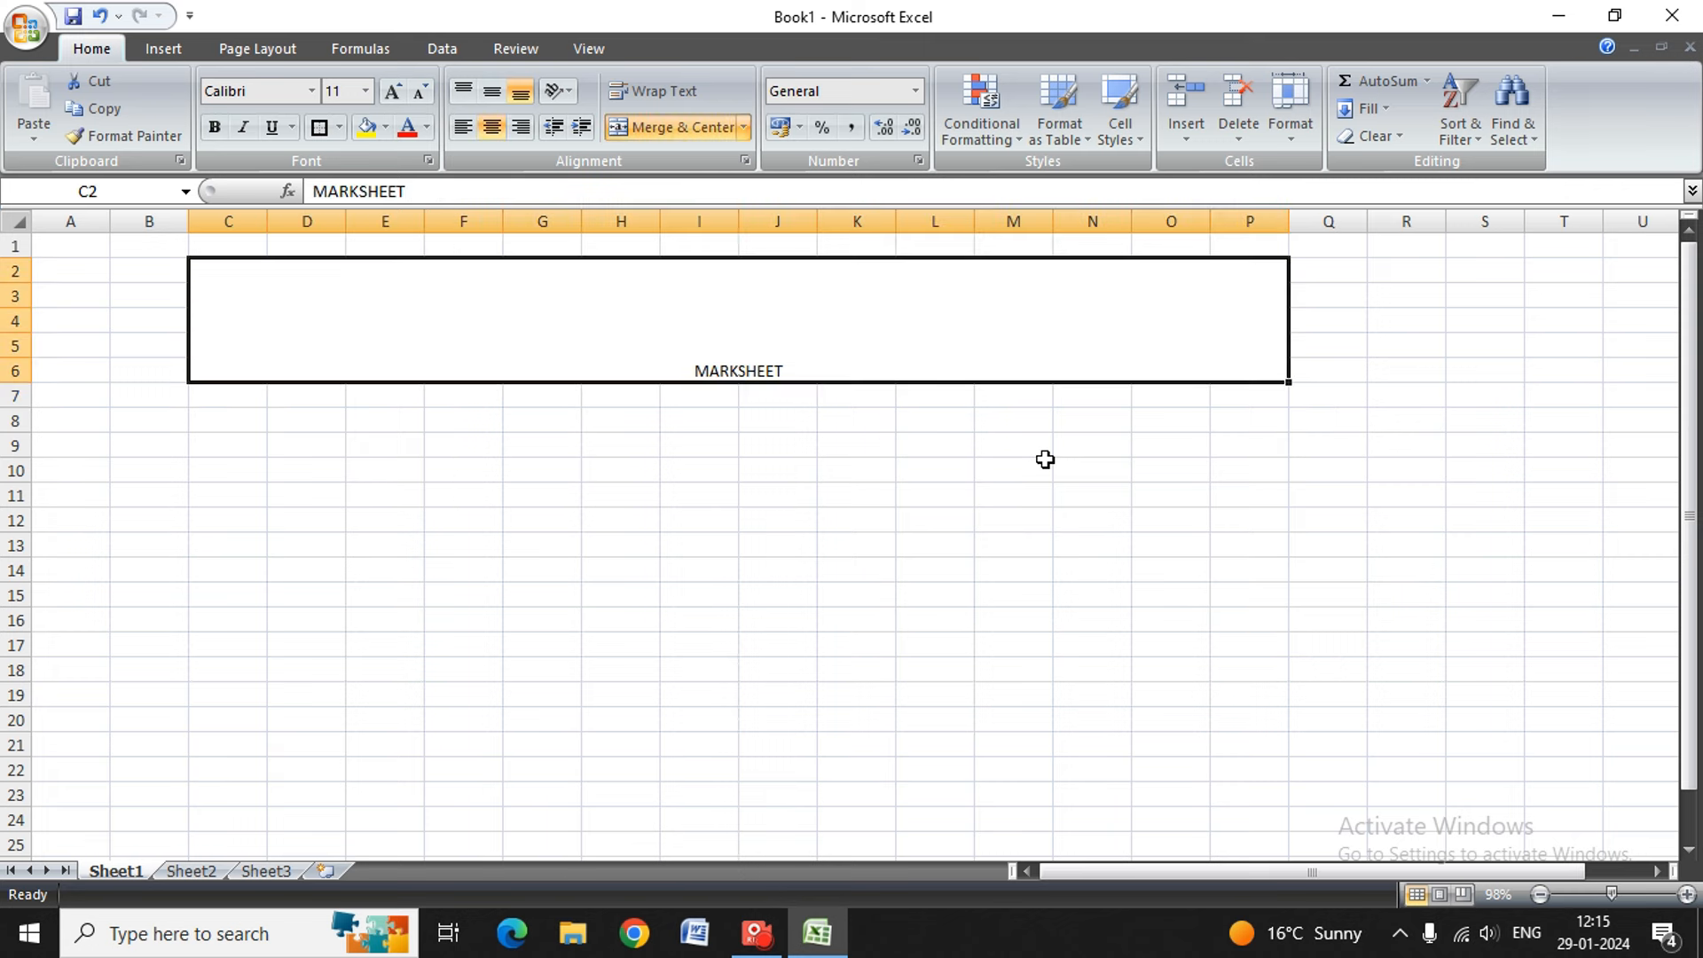
left_click(312, 92)
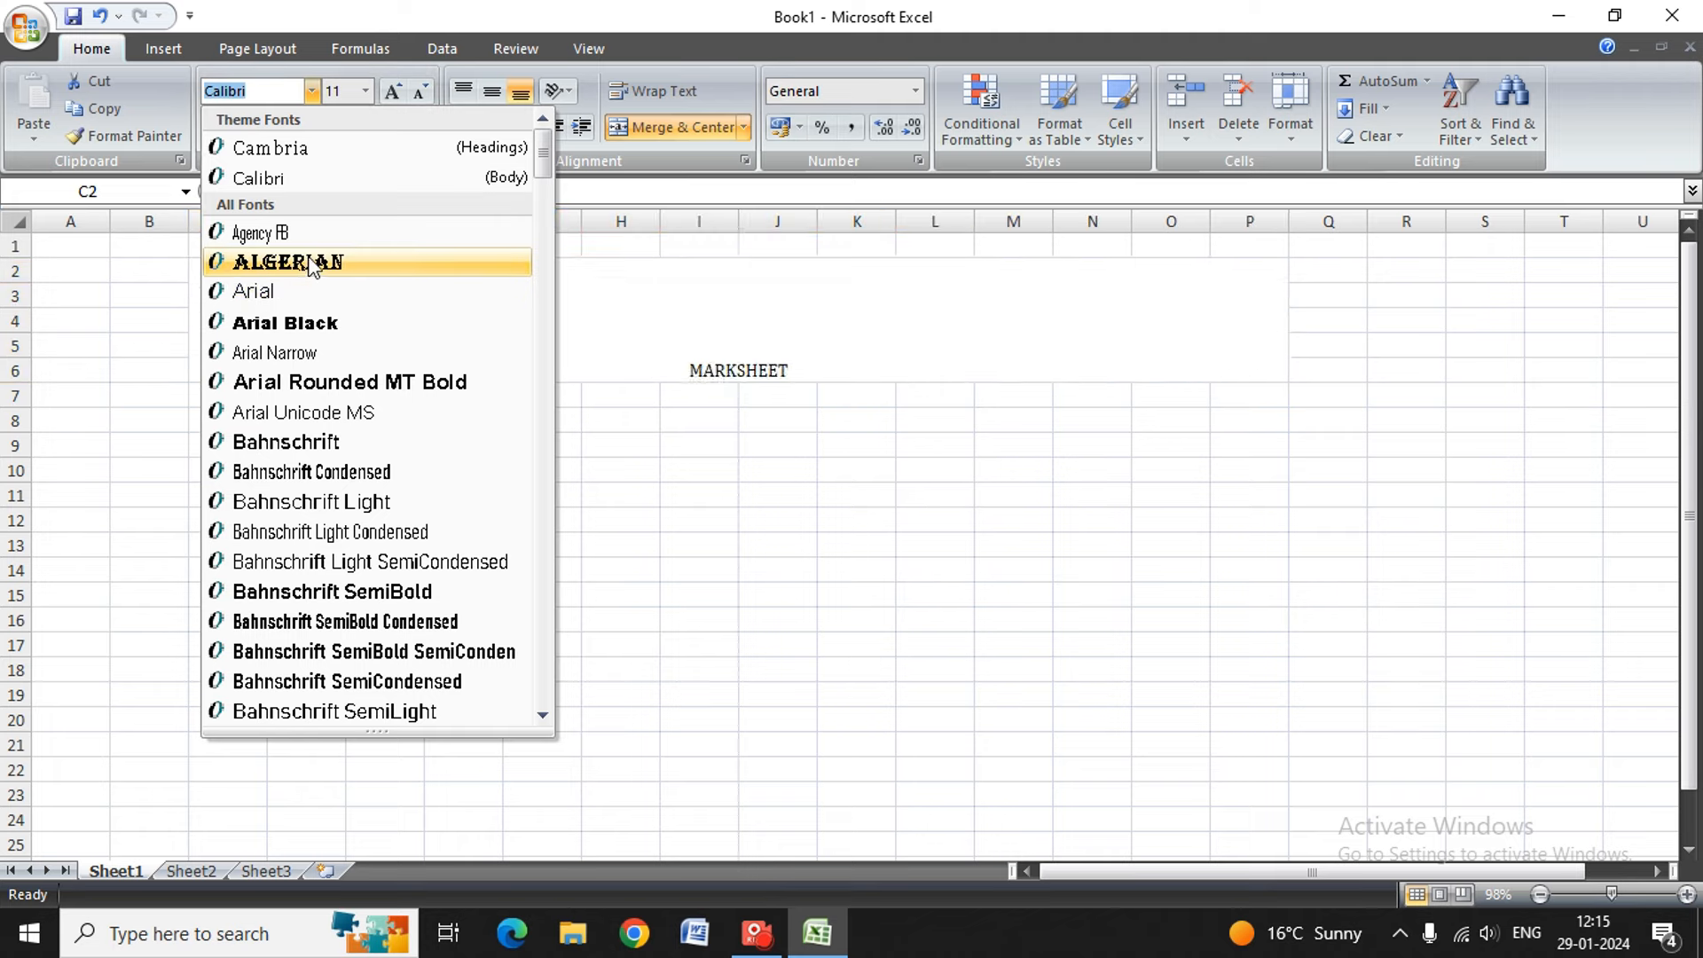
left_click(395, 92)
left_click(395, 92)
left_click(395, 92)
left_click(395, 92)
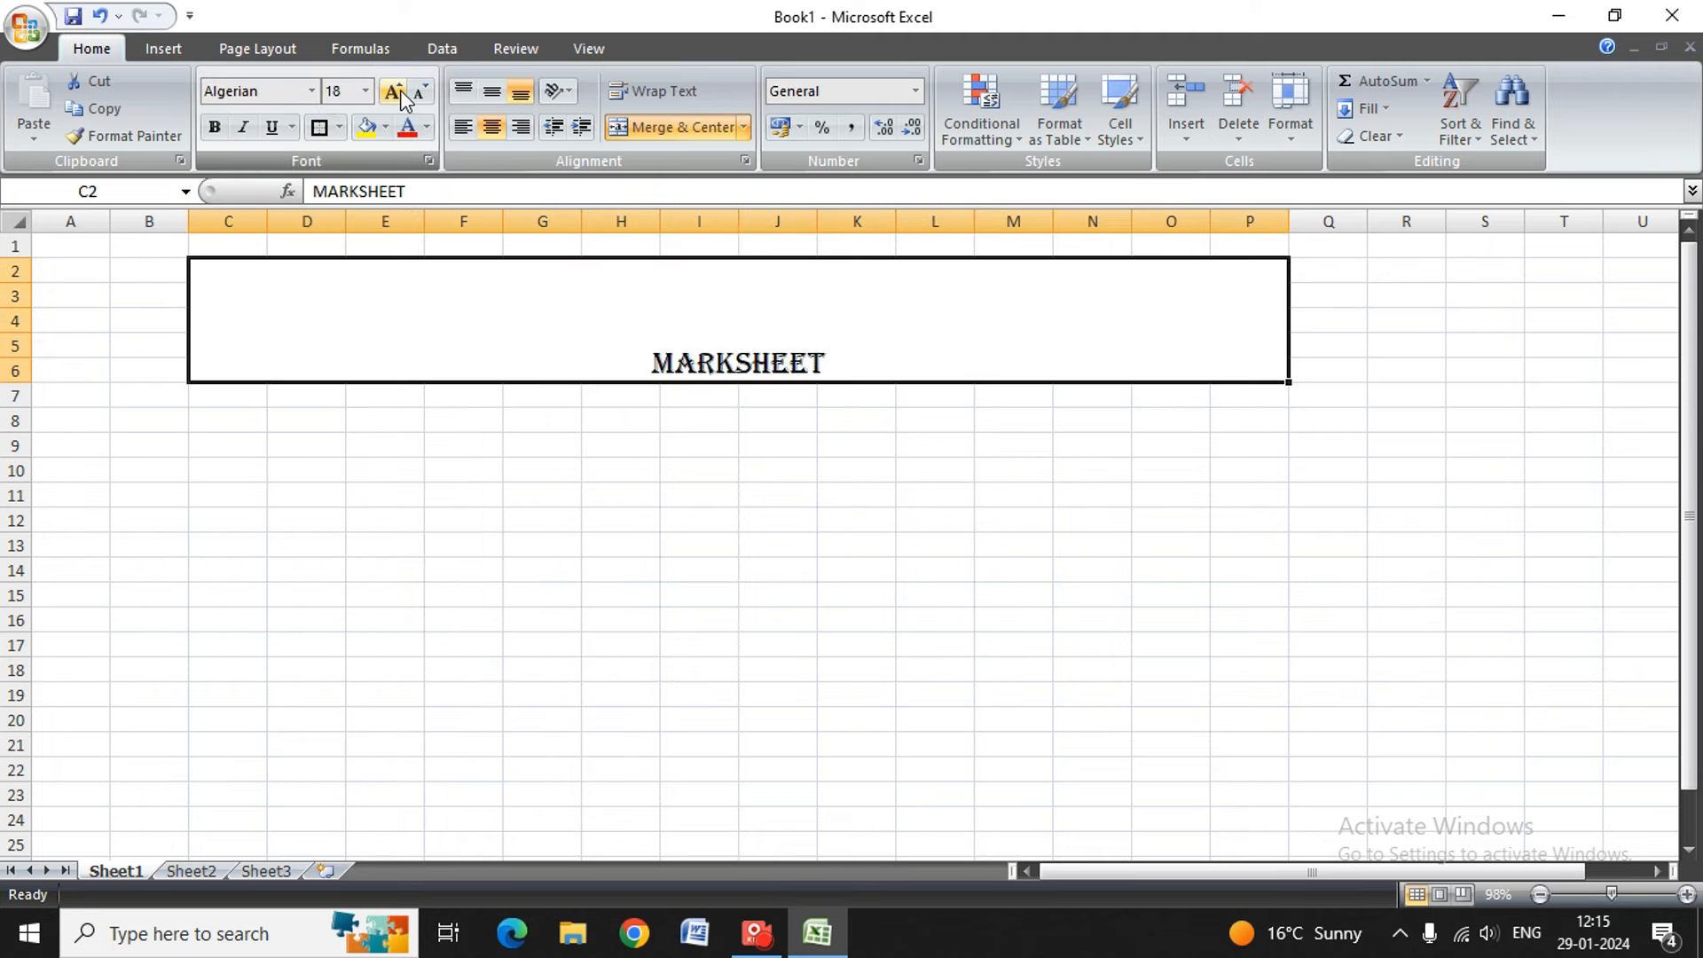
left_click(395, 92)
left_click(395, 93)
left_click(395, 93)
left_click(395, 92)
left_click(395, 93)
left_click(395, 92)
left_click(394, 92)
left_click(395, 92)
left_click(394, 93)
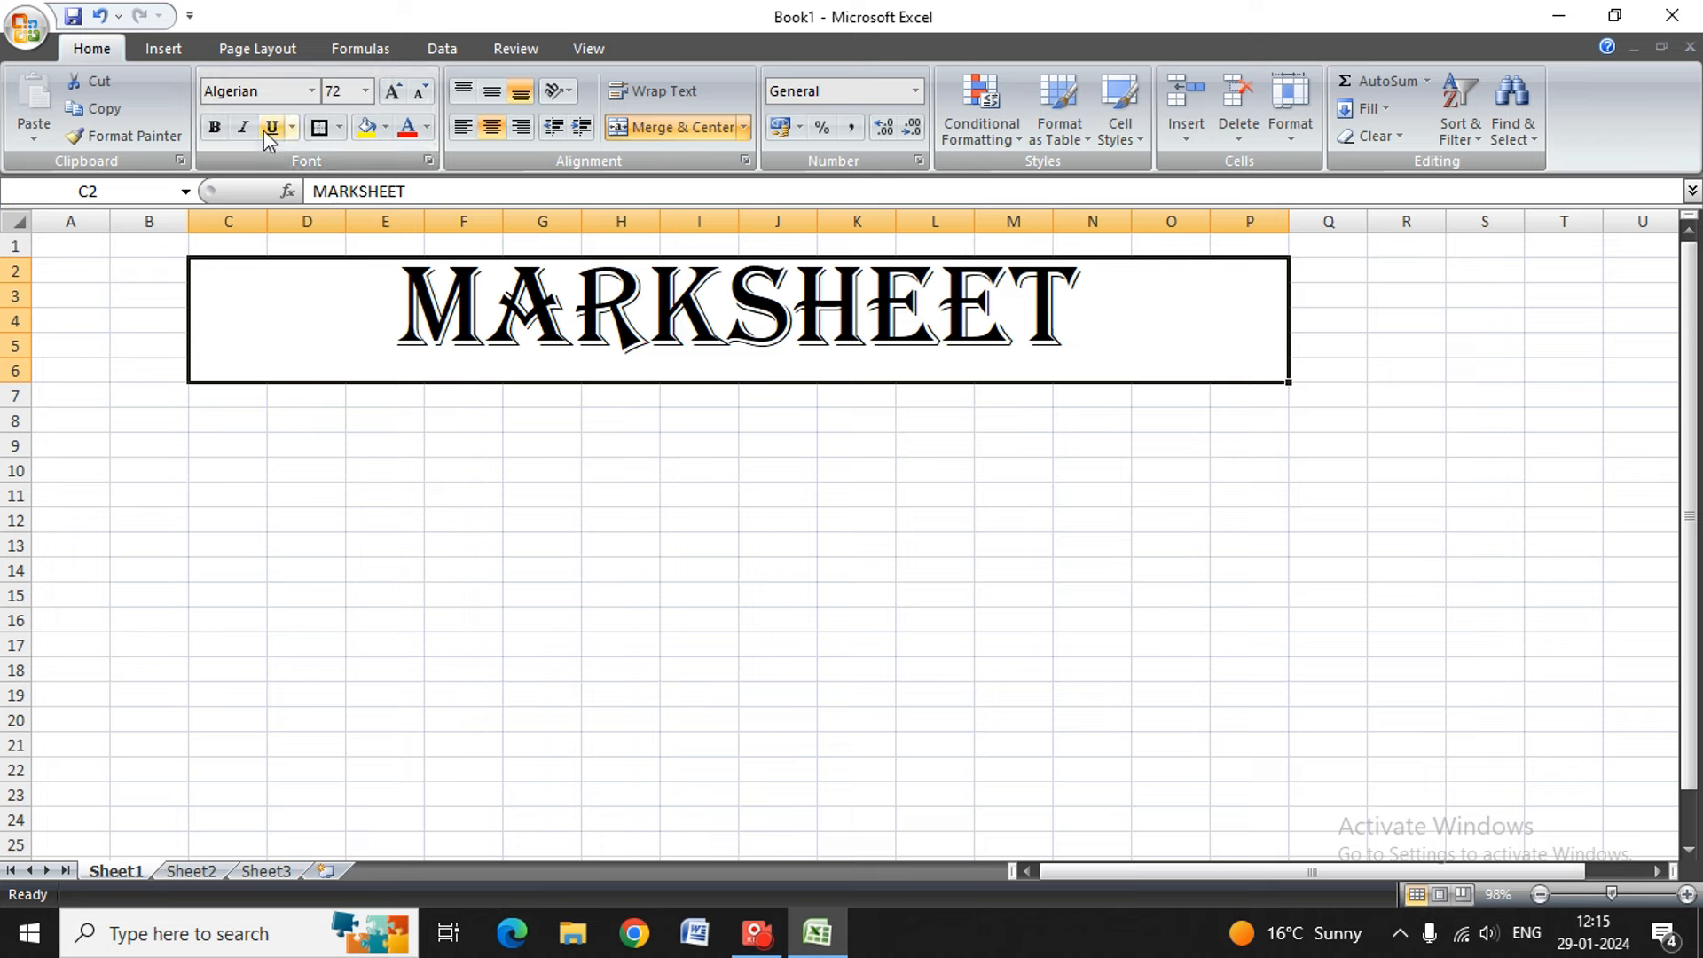
- Fill the merged title cell with a dark olive green background
left_click(385, 127)
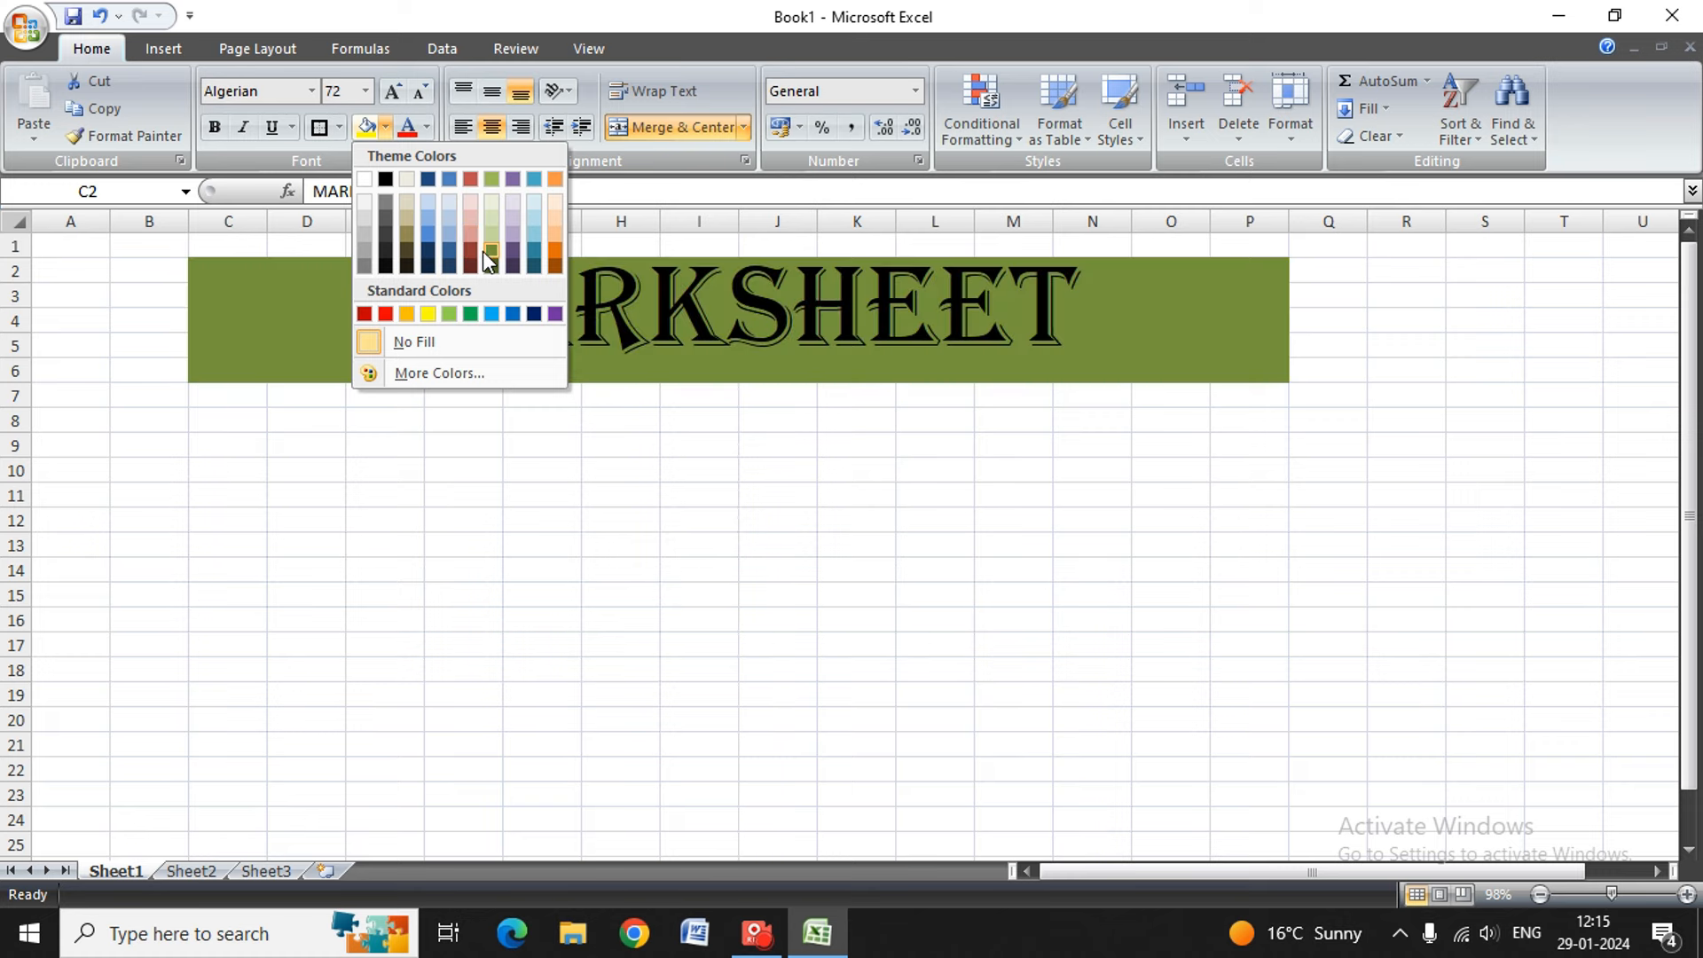
left_click(490, 252)
left_click(304, 443)
- Enter the column headers S.NO, NAME and CLASS in row 9, starting at cell A9
left_click(72, 448)
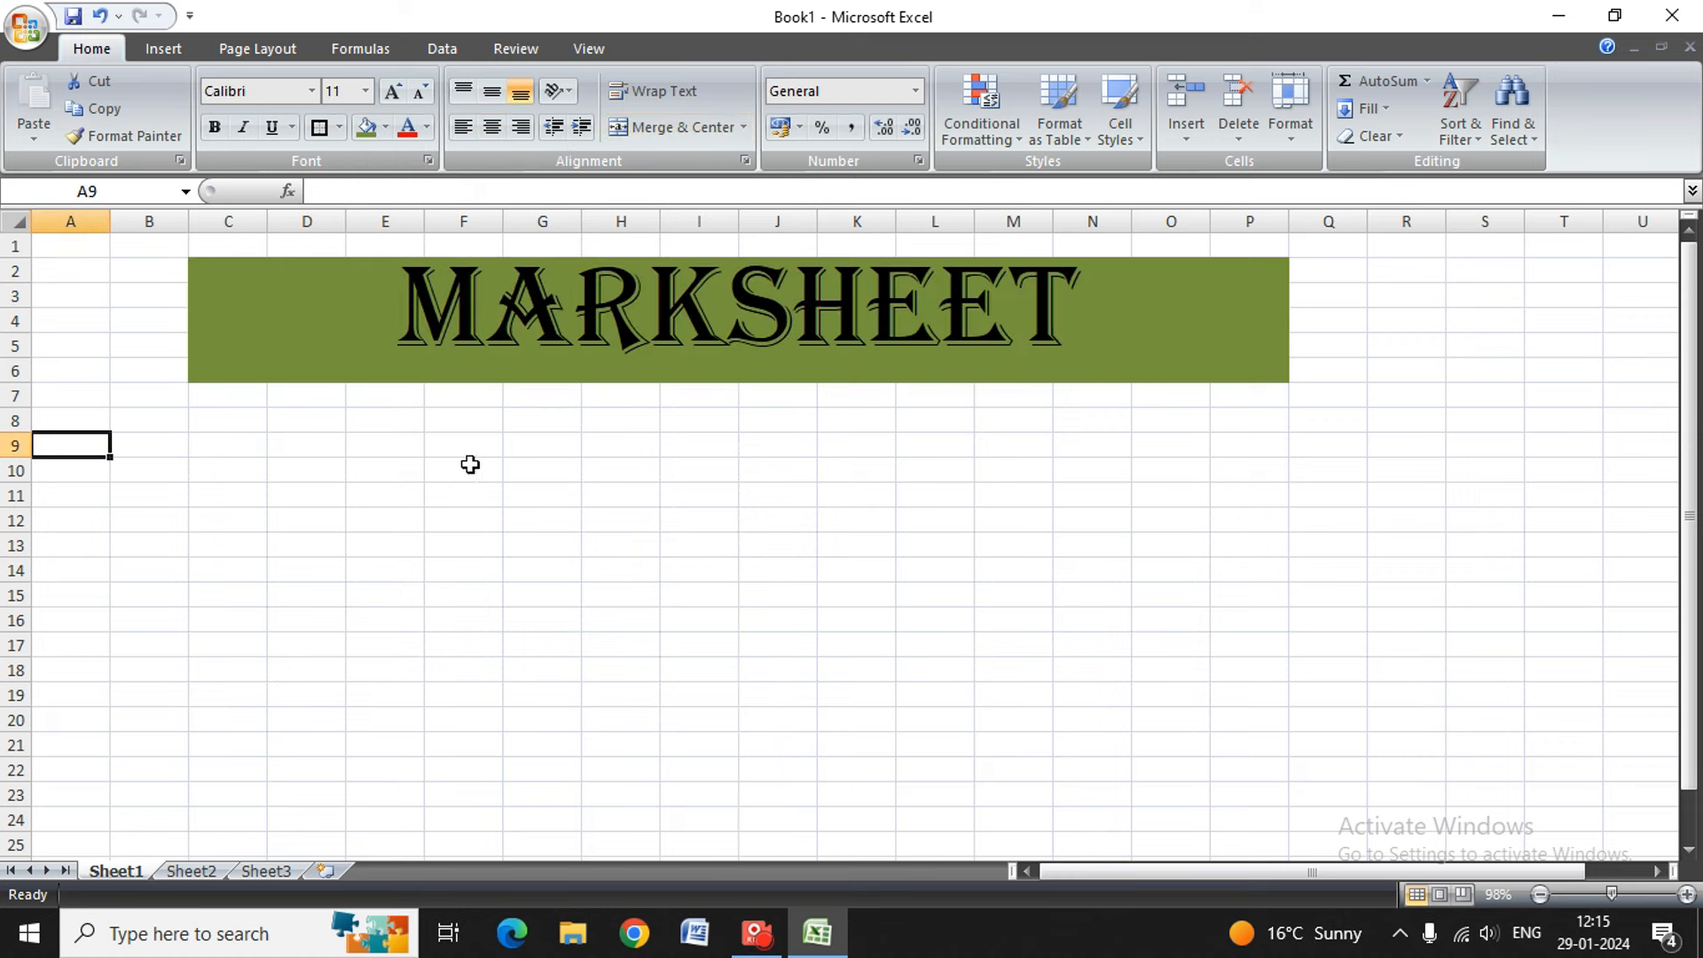
type("S.NO")
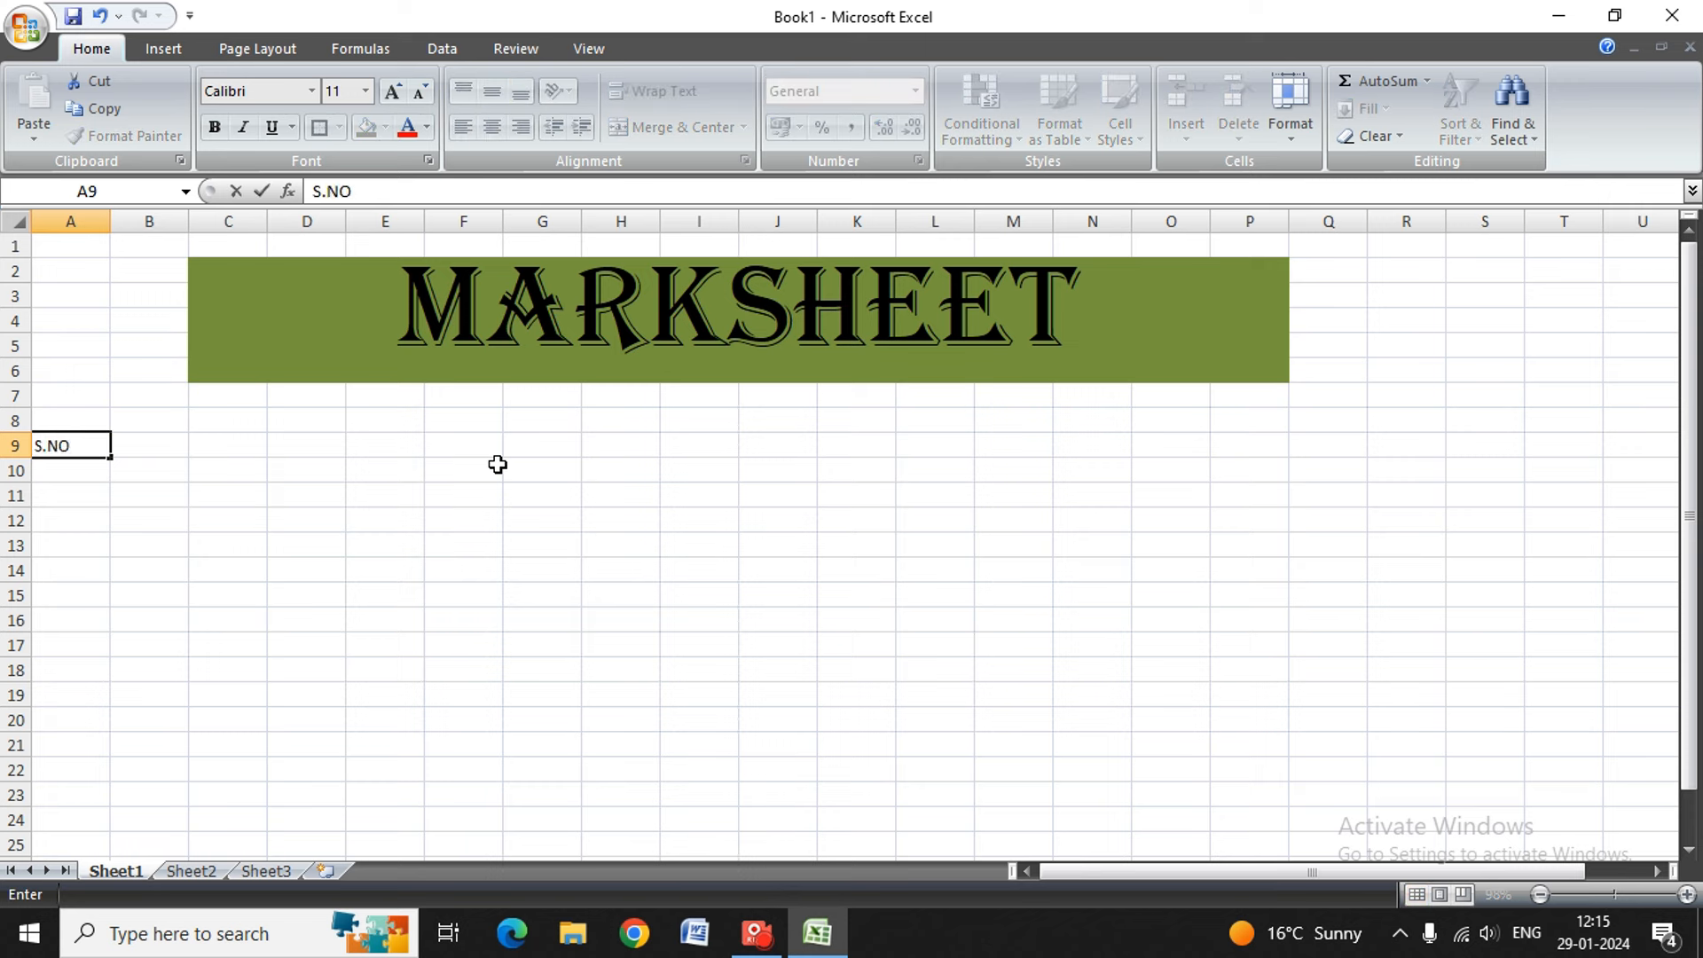
key("Tab")
type("NAM")
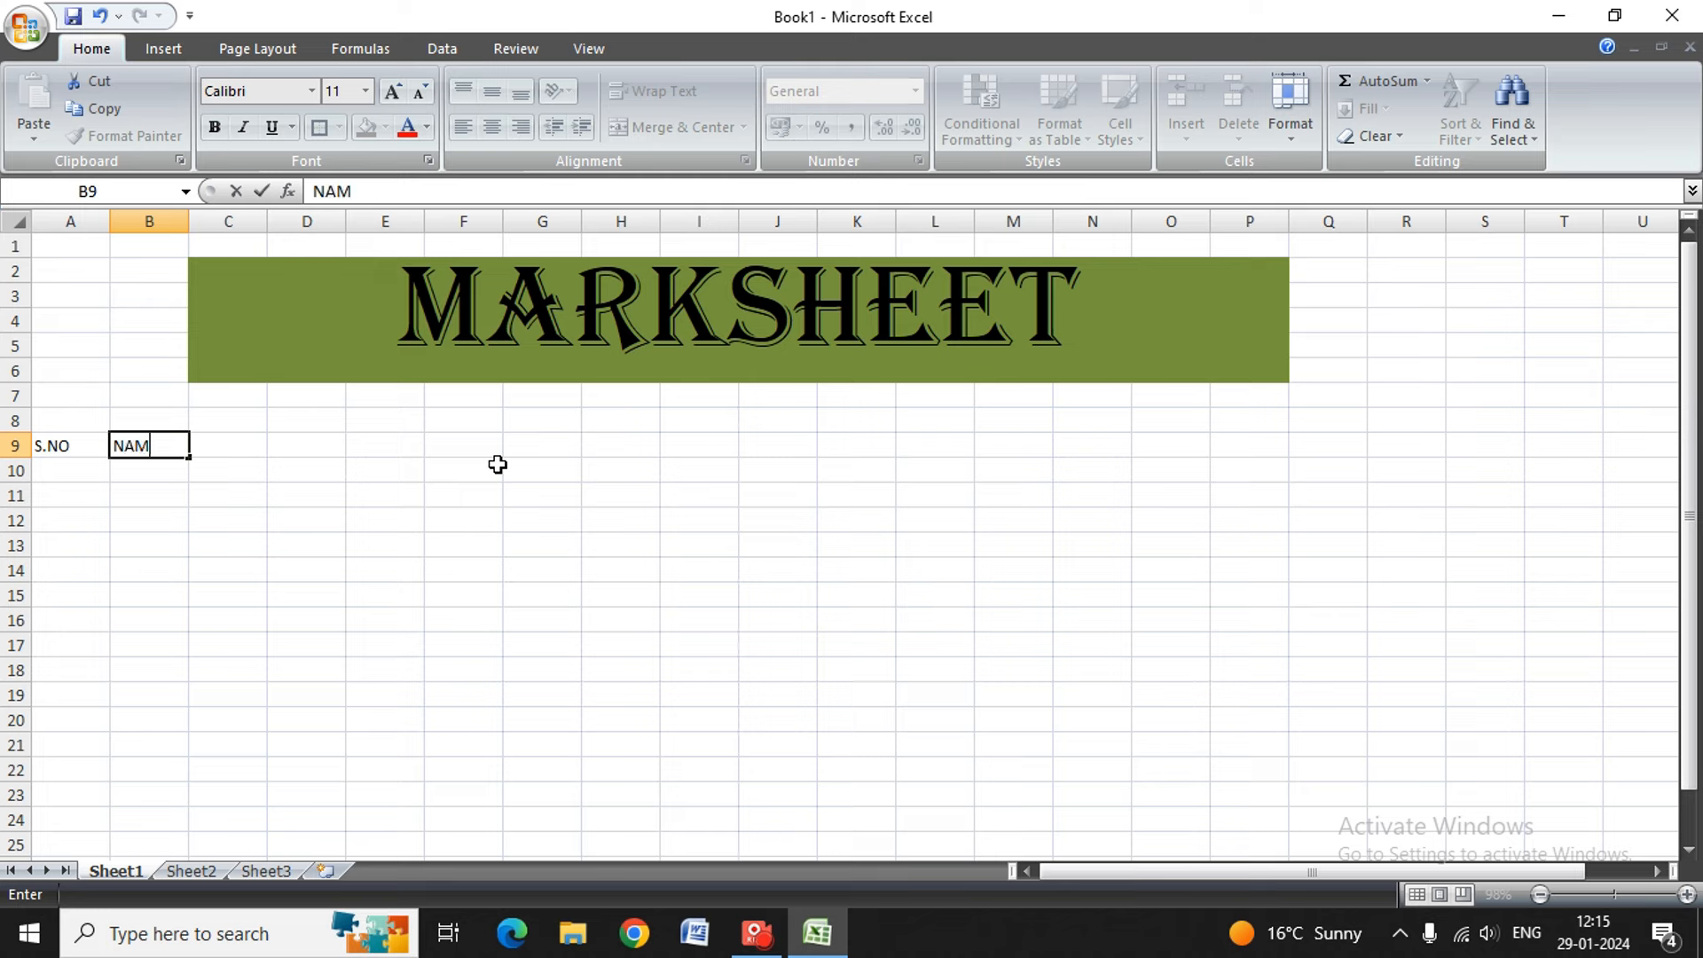
type("E")
key("Tab")
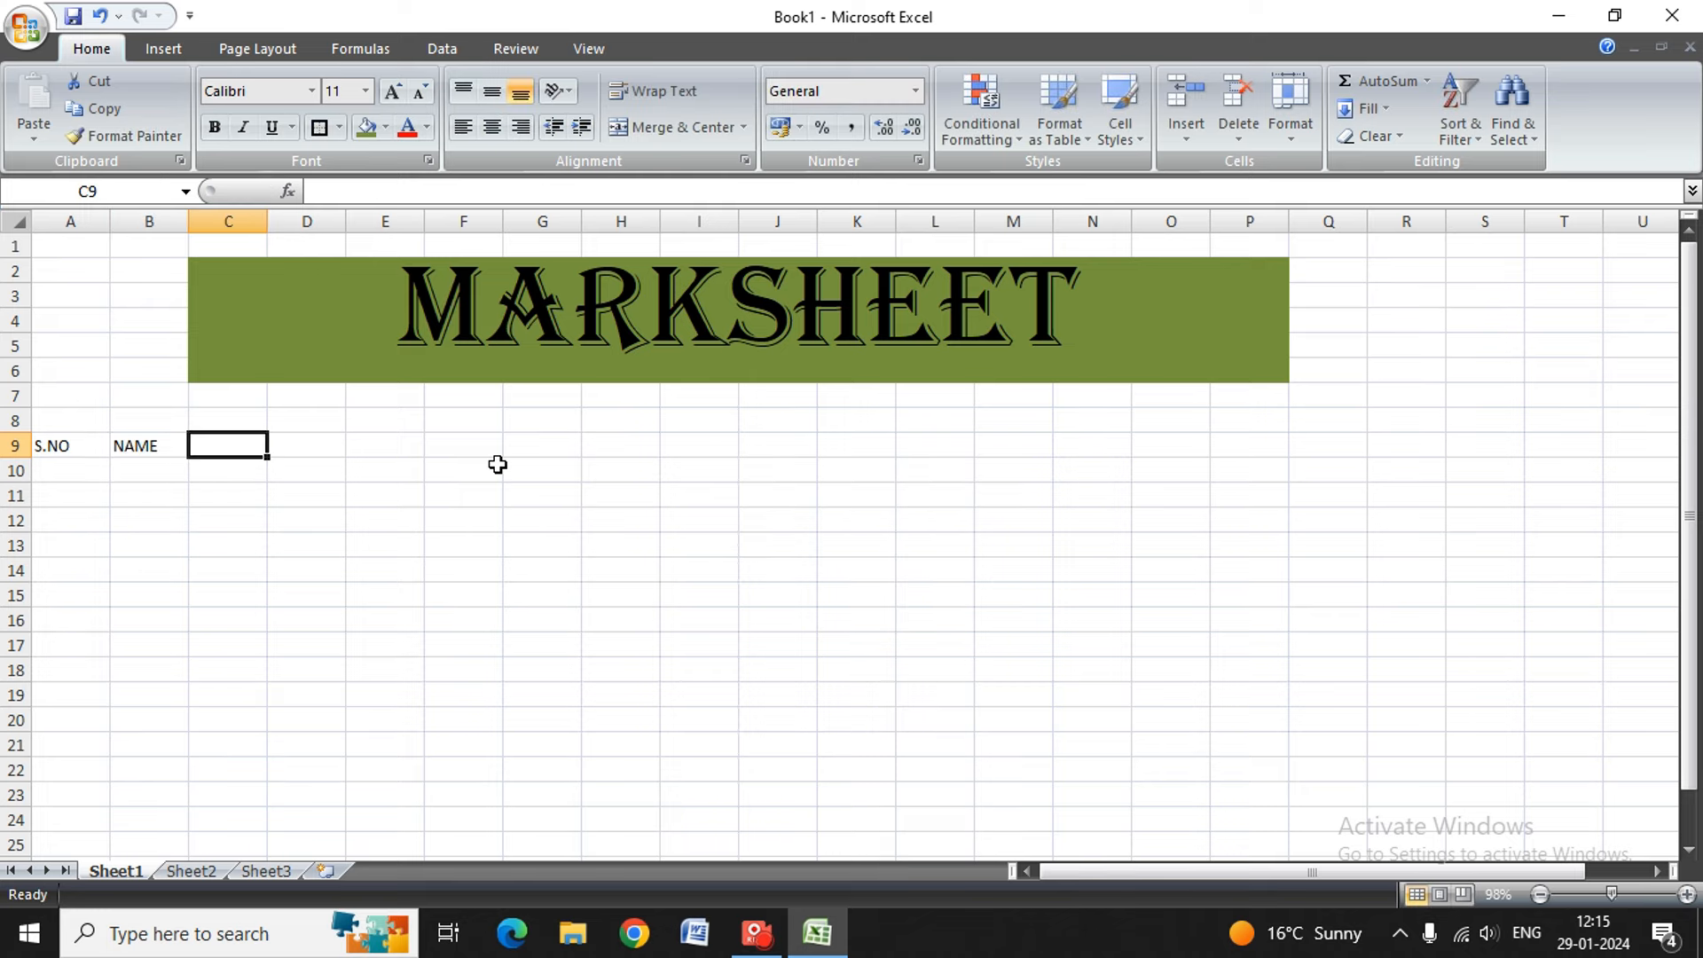
type("CLASS")
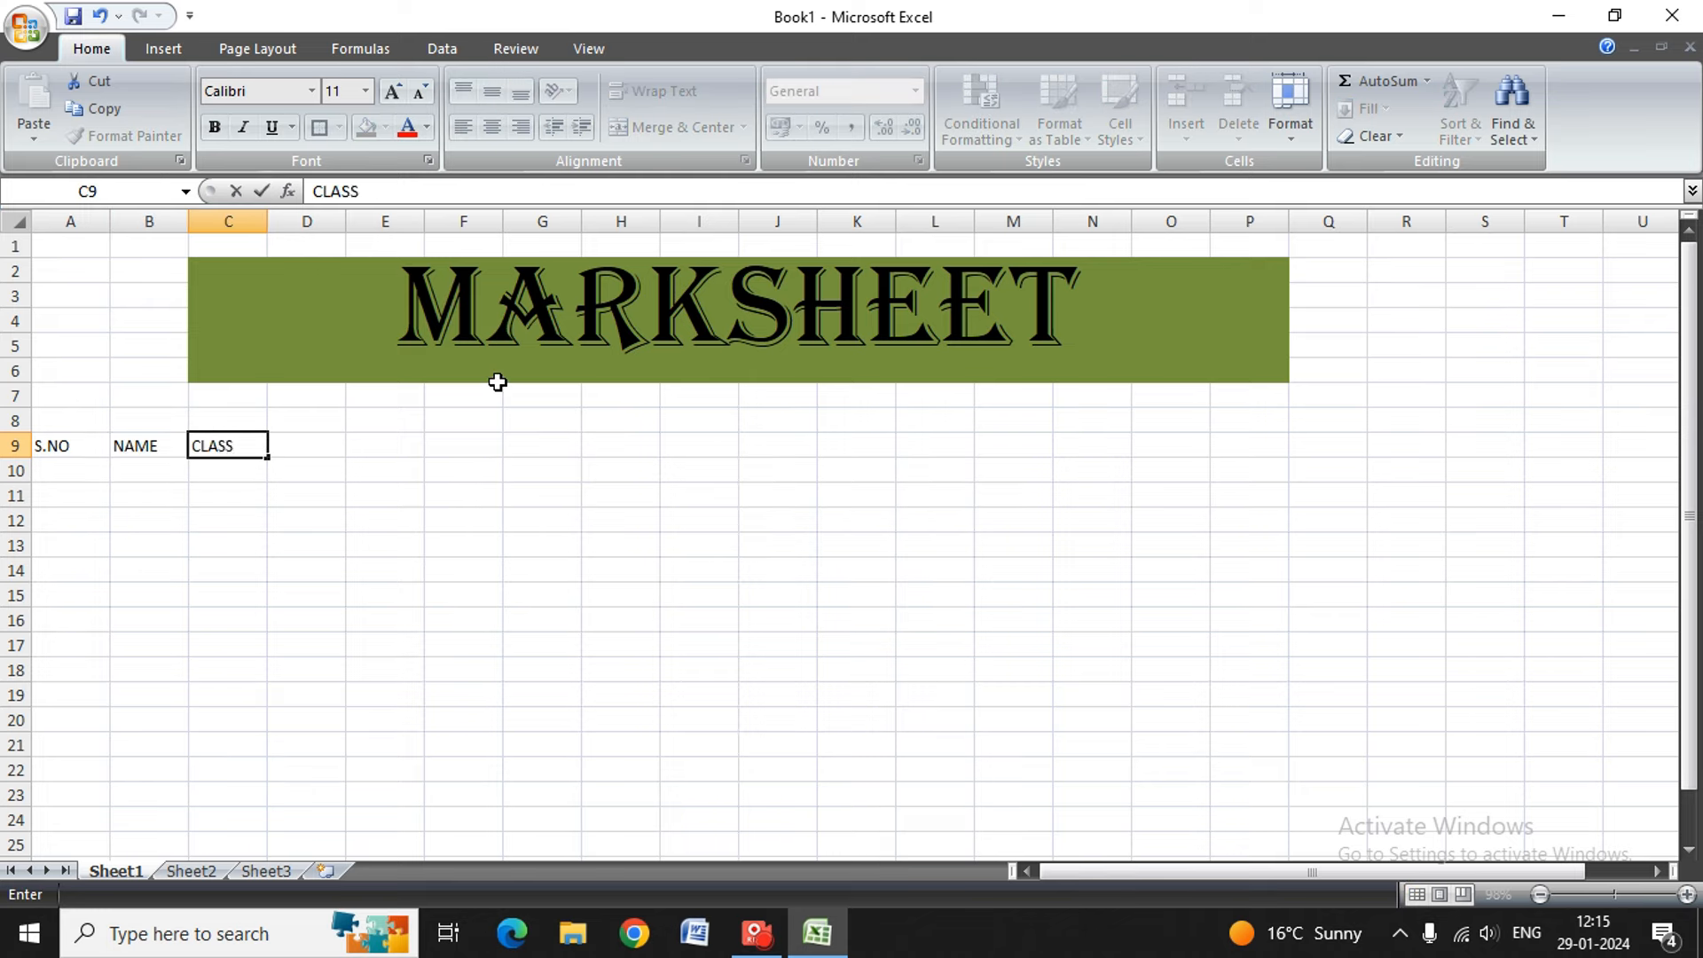
- Add the subject headers HINDI, ENG, ECO, ACC and GEO in cells D9 to H9
key("Tab")
type("HINDI")
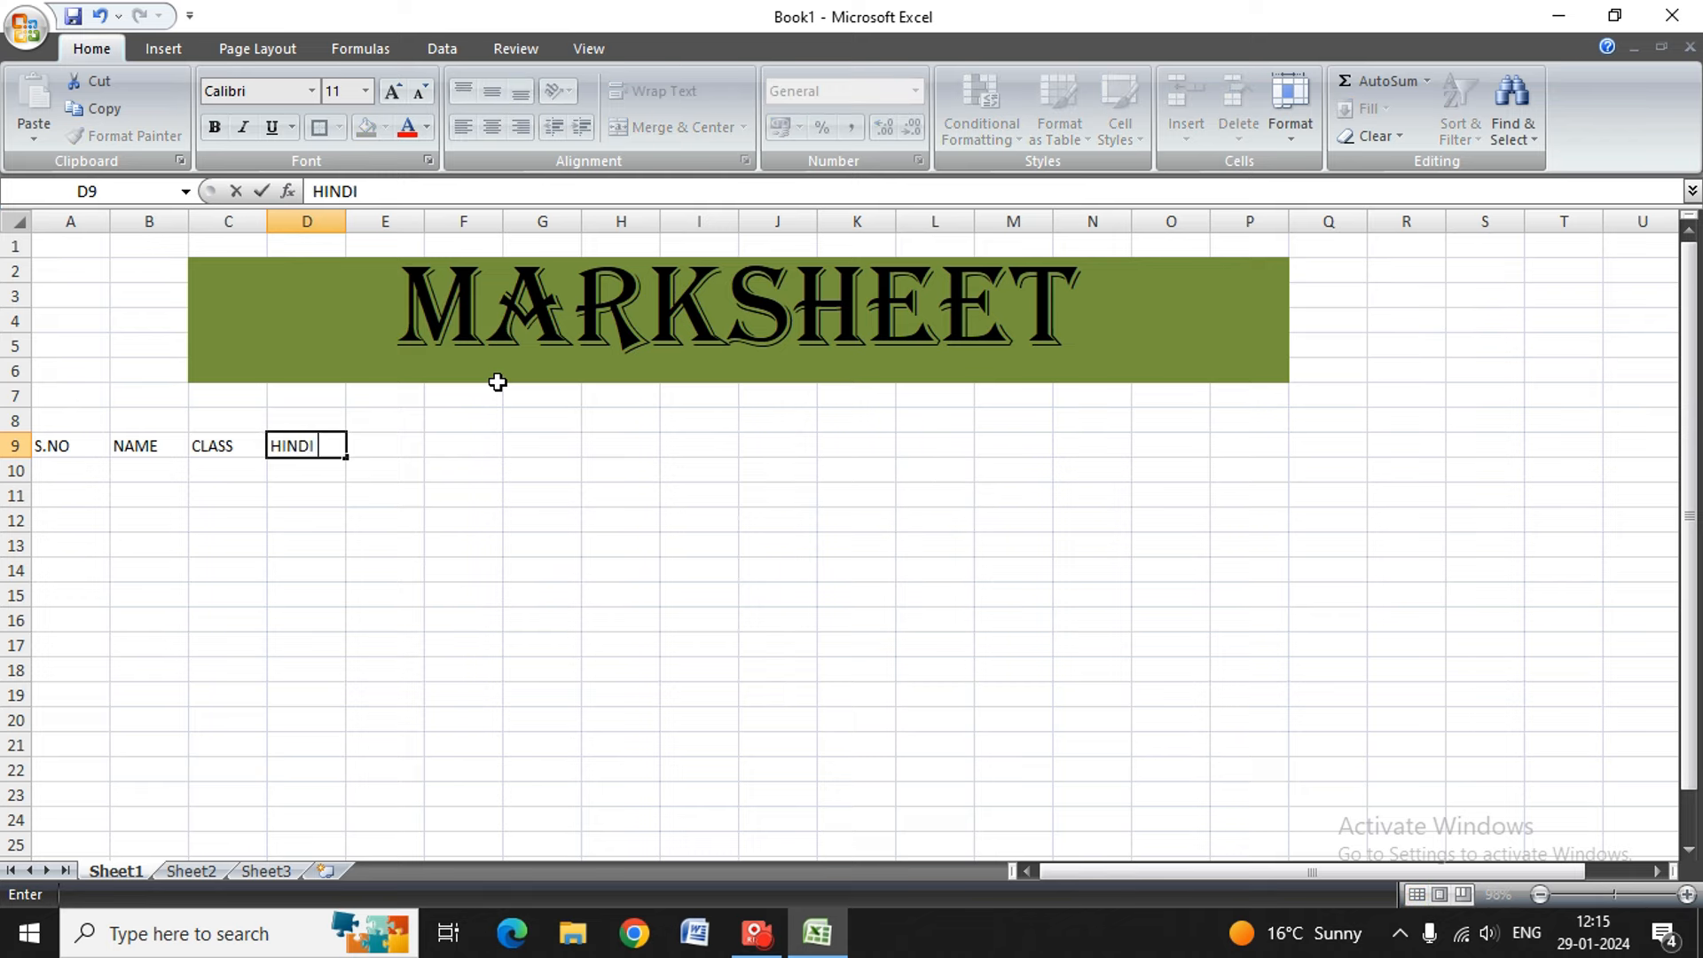
key("Tab")
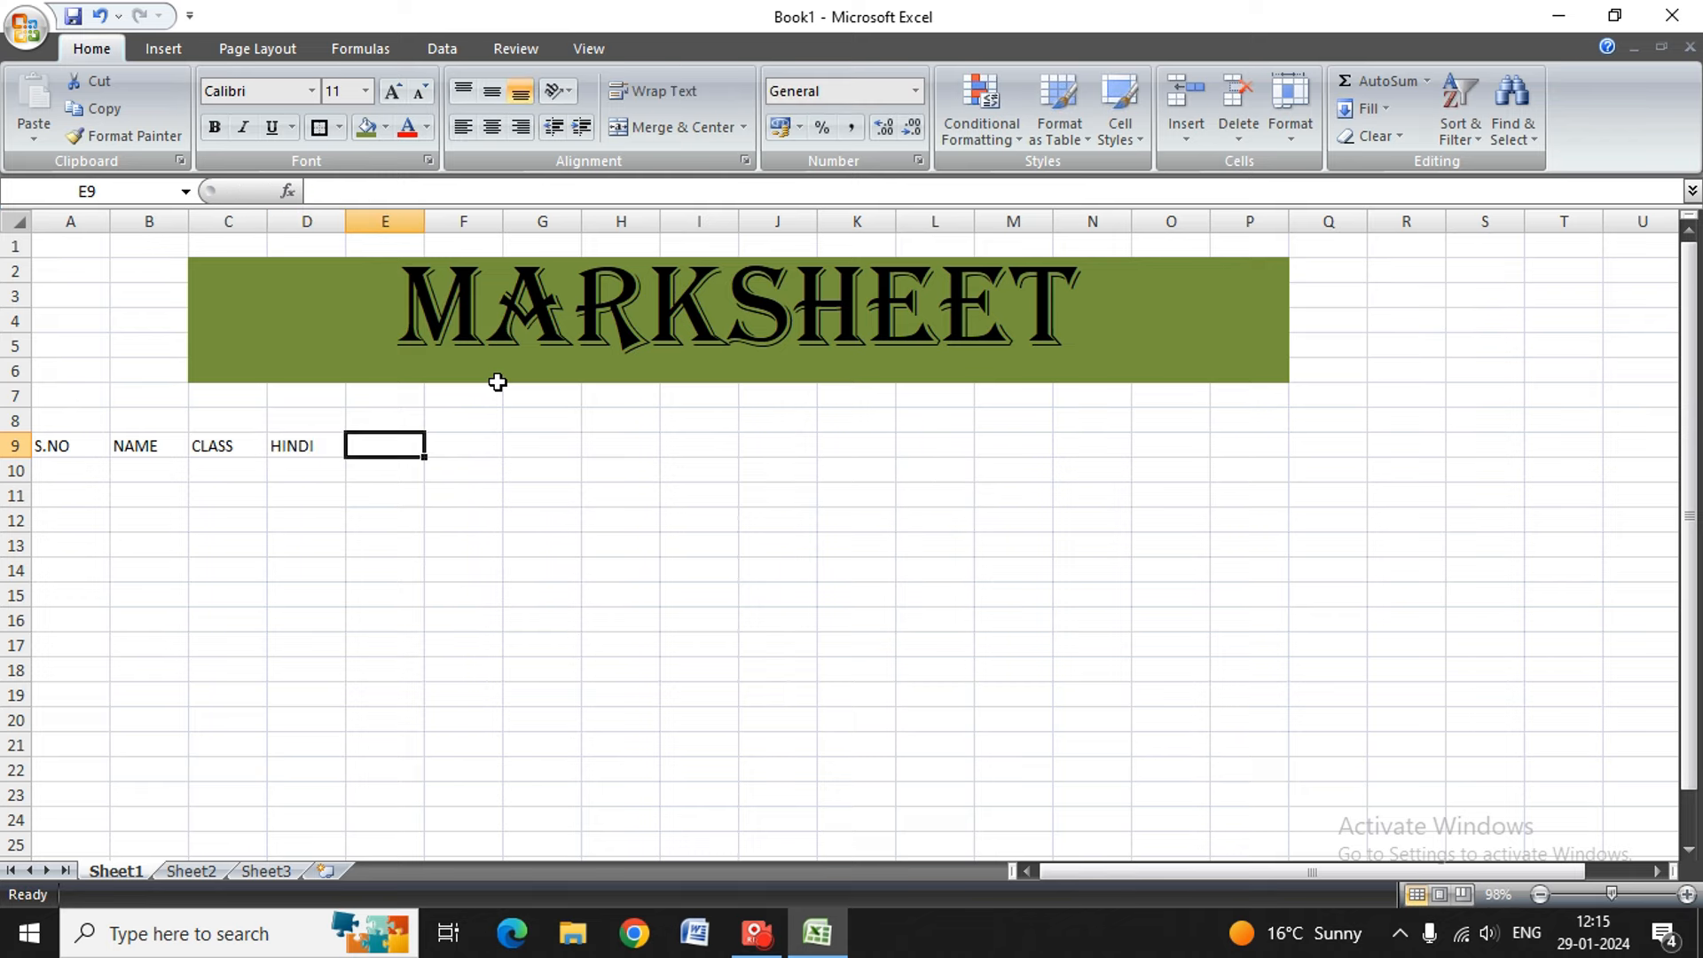
type("ENF=")
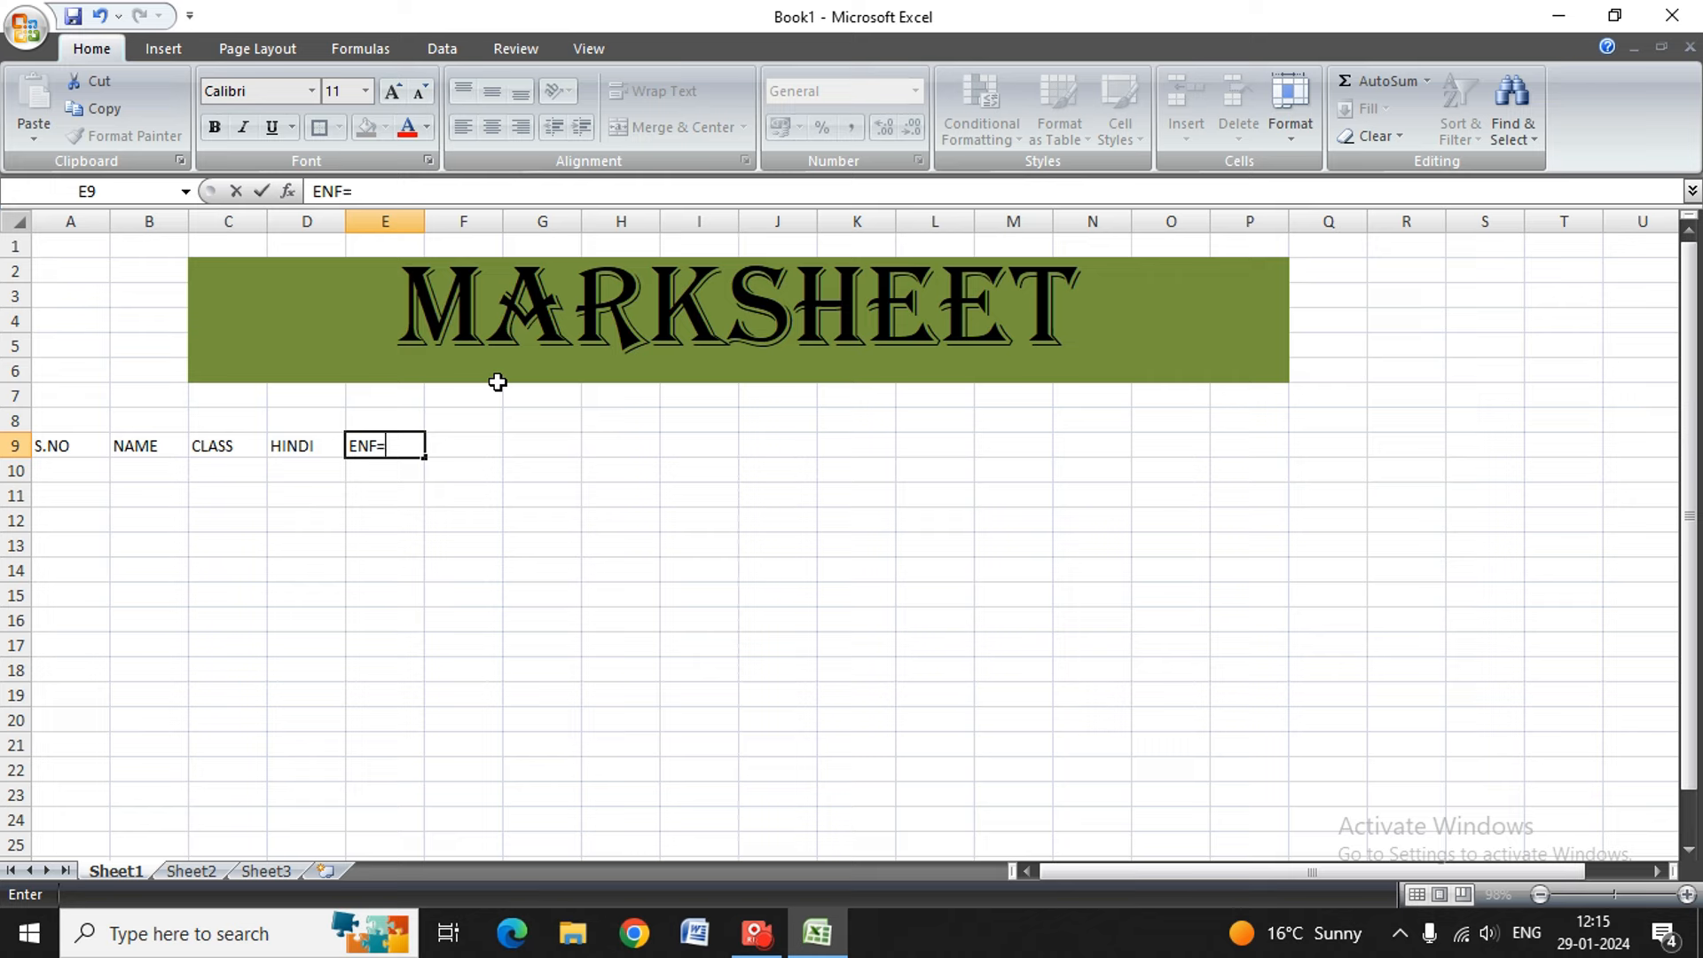
key("BackSpace")
type("G")
key("Tab")
type("ECO")
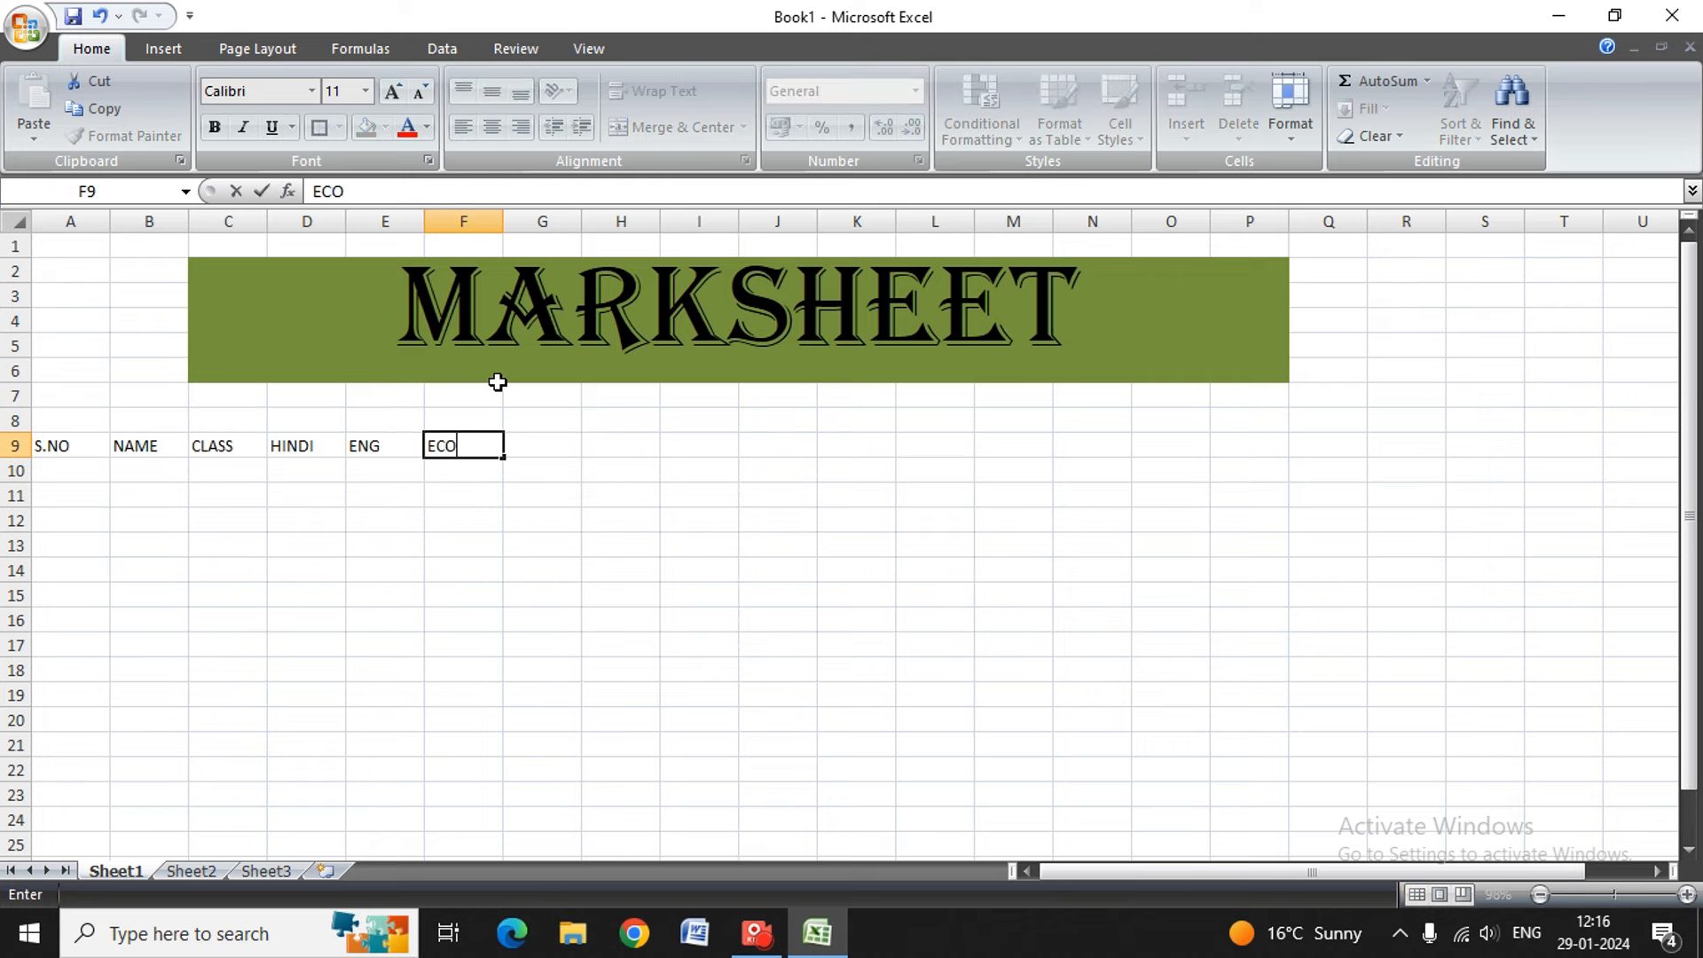
key("Tab")
type("ACC")
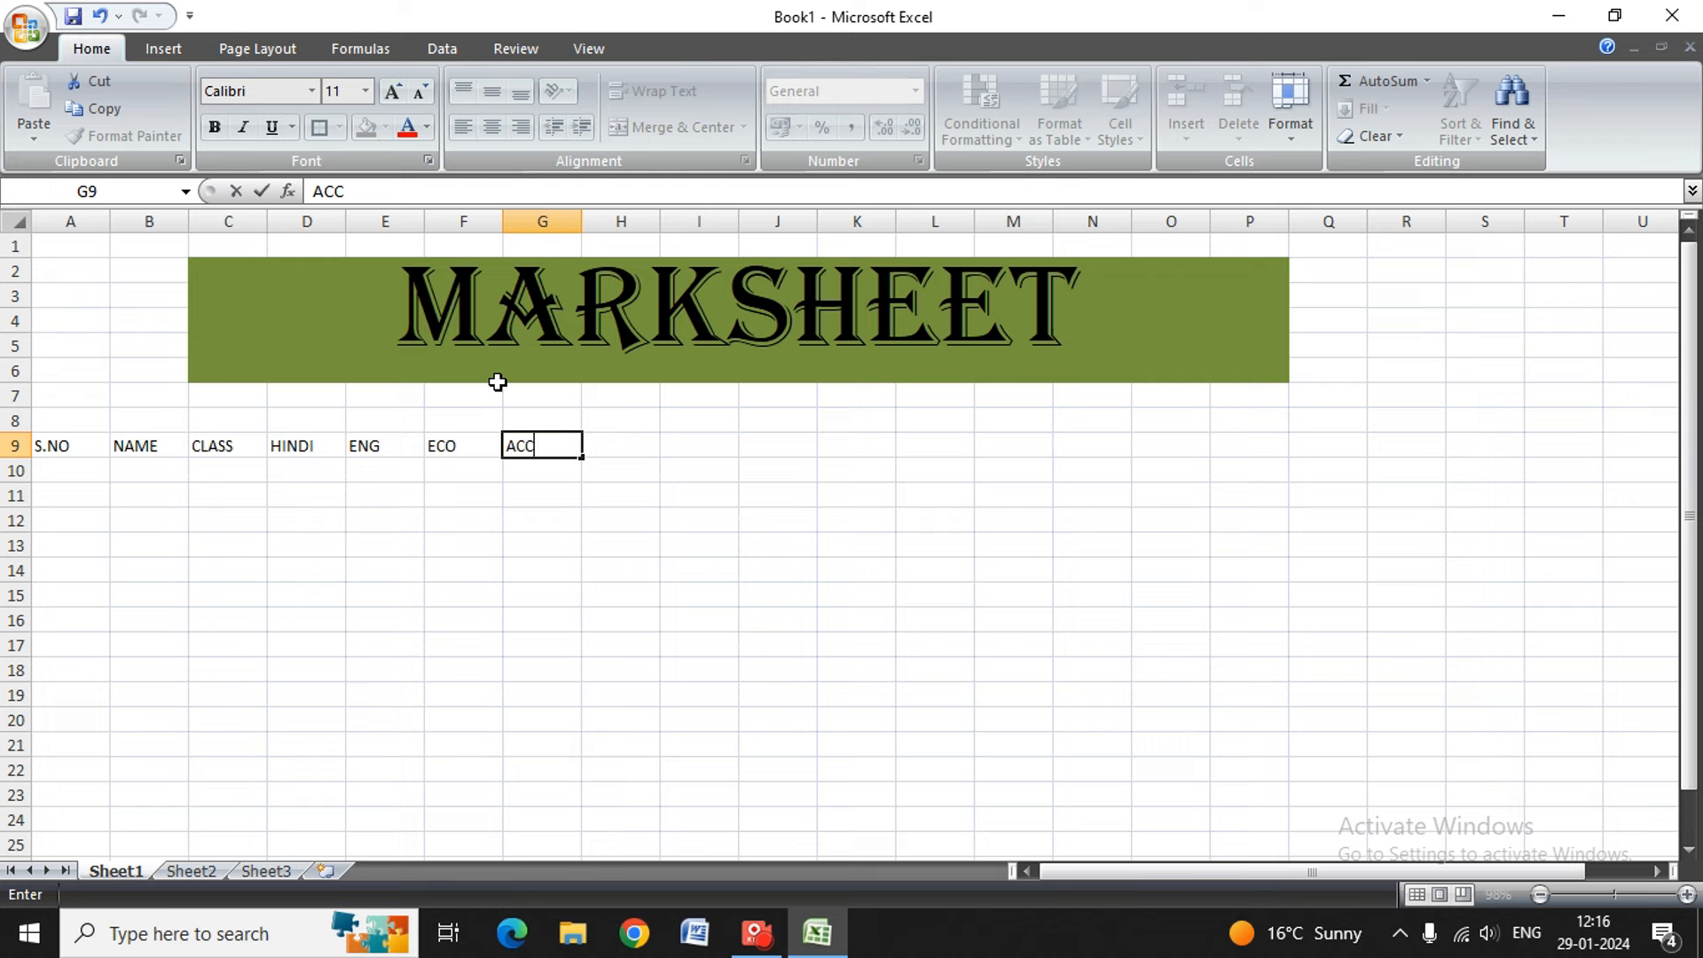
key("Tab")
type("GEO")
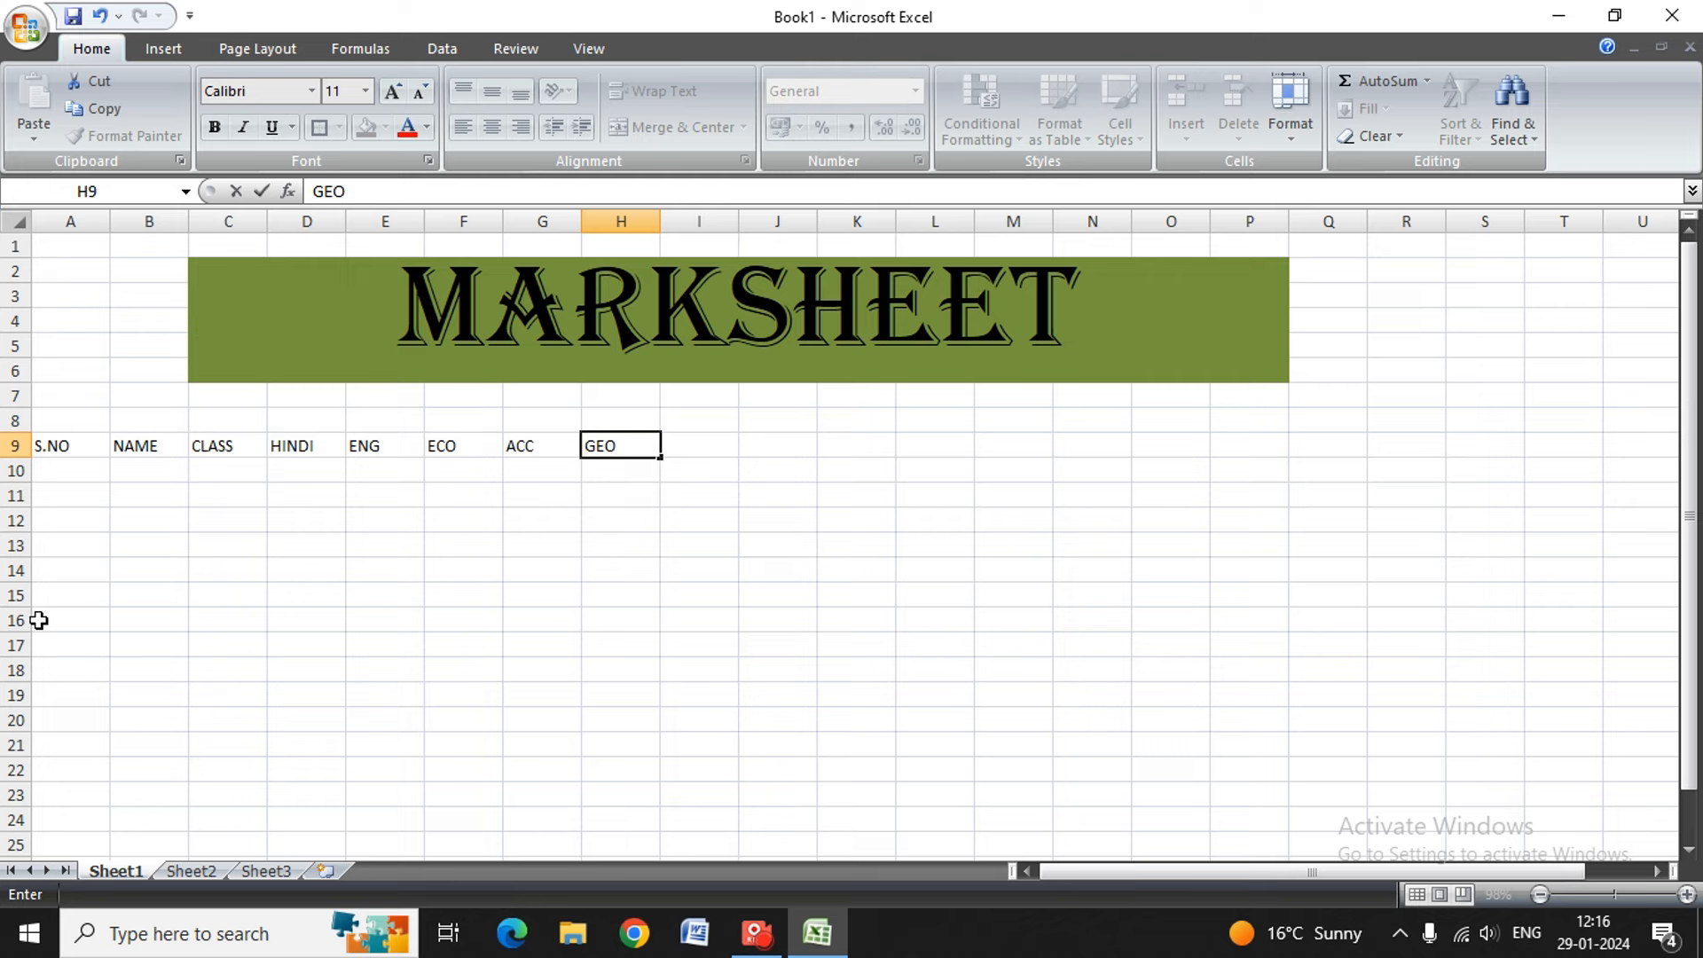
- Fill the S.NO column from A10 to A19 with the number series 1 to 10
left_click(63, 482)
type("1")
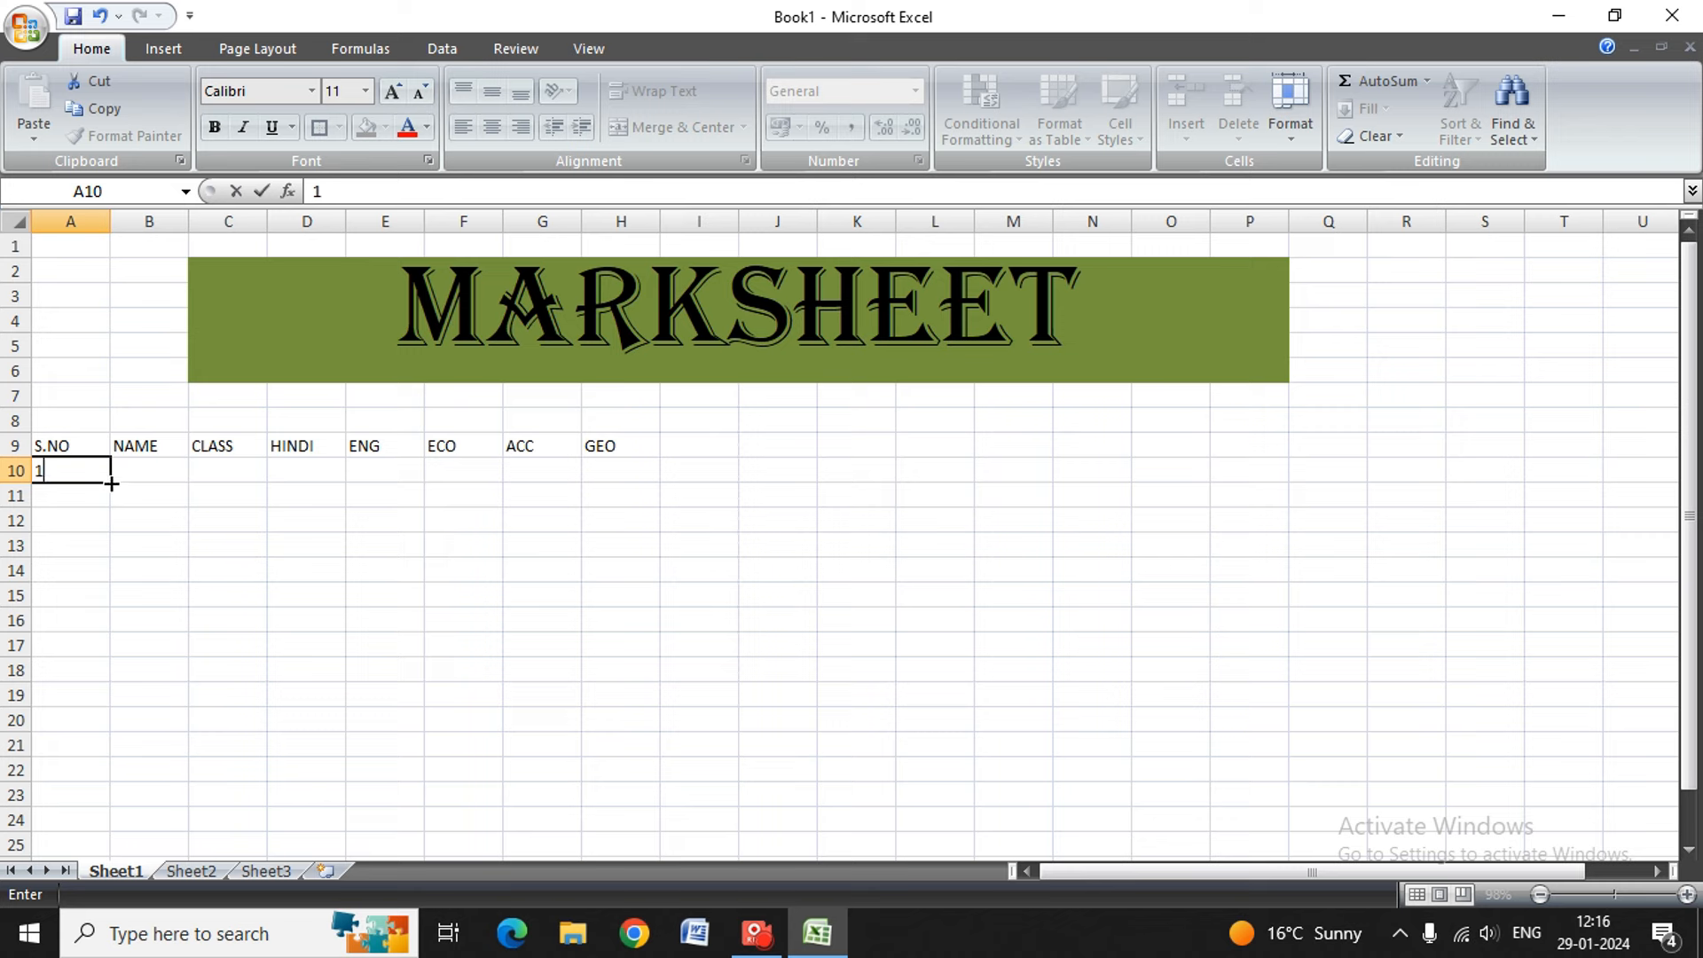
left_click_drag(111, 484, 122, 715)
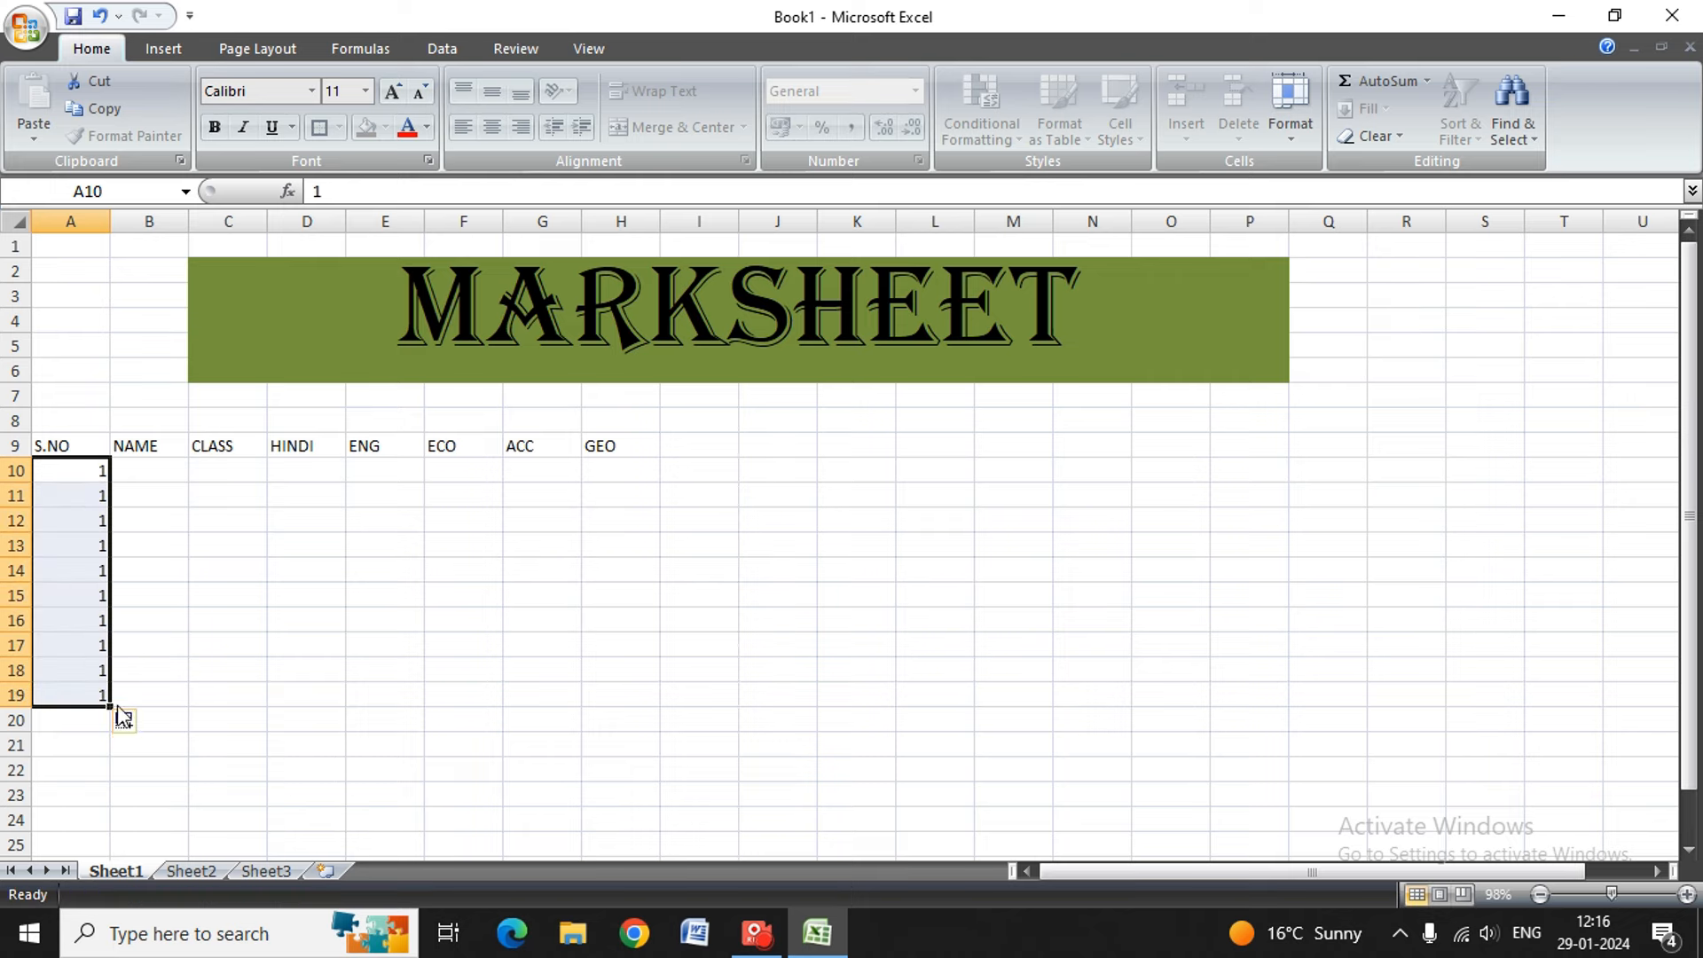
left_click(125, 719)
left_click(177, 779)
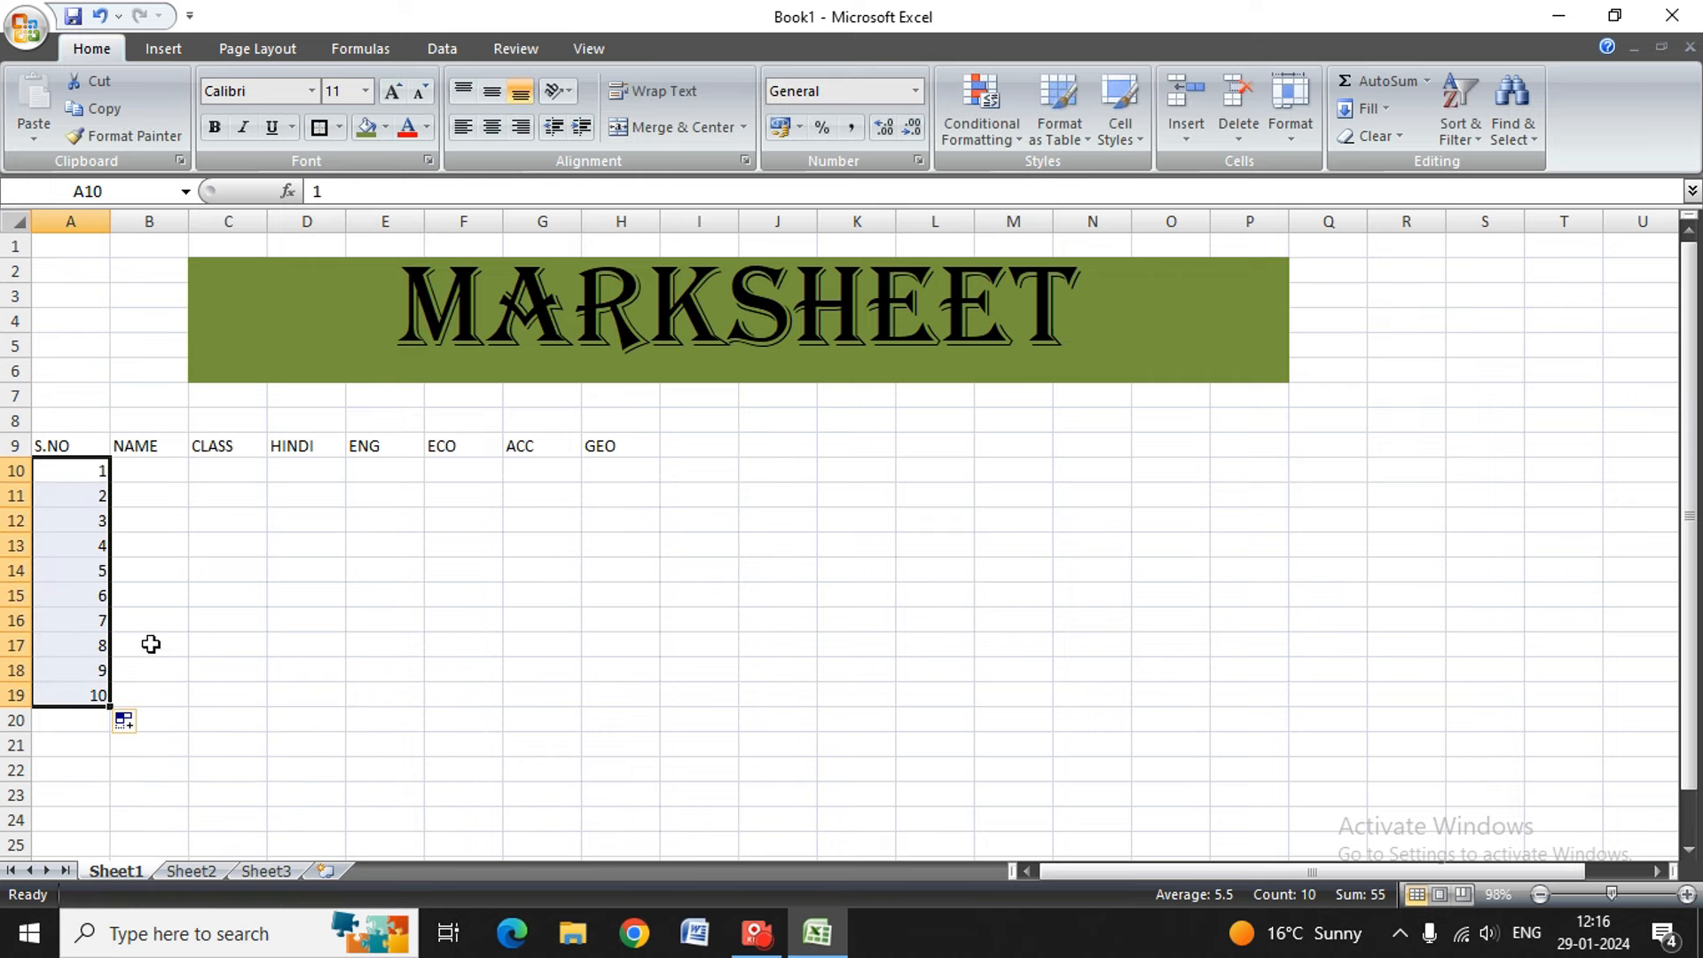
- Enter the first student's name in cell B10 under the NAME header
left_click(152, 473)
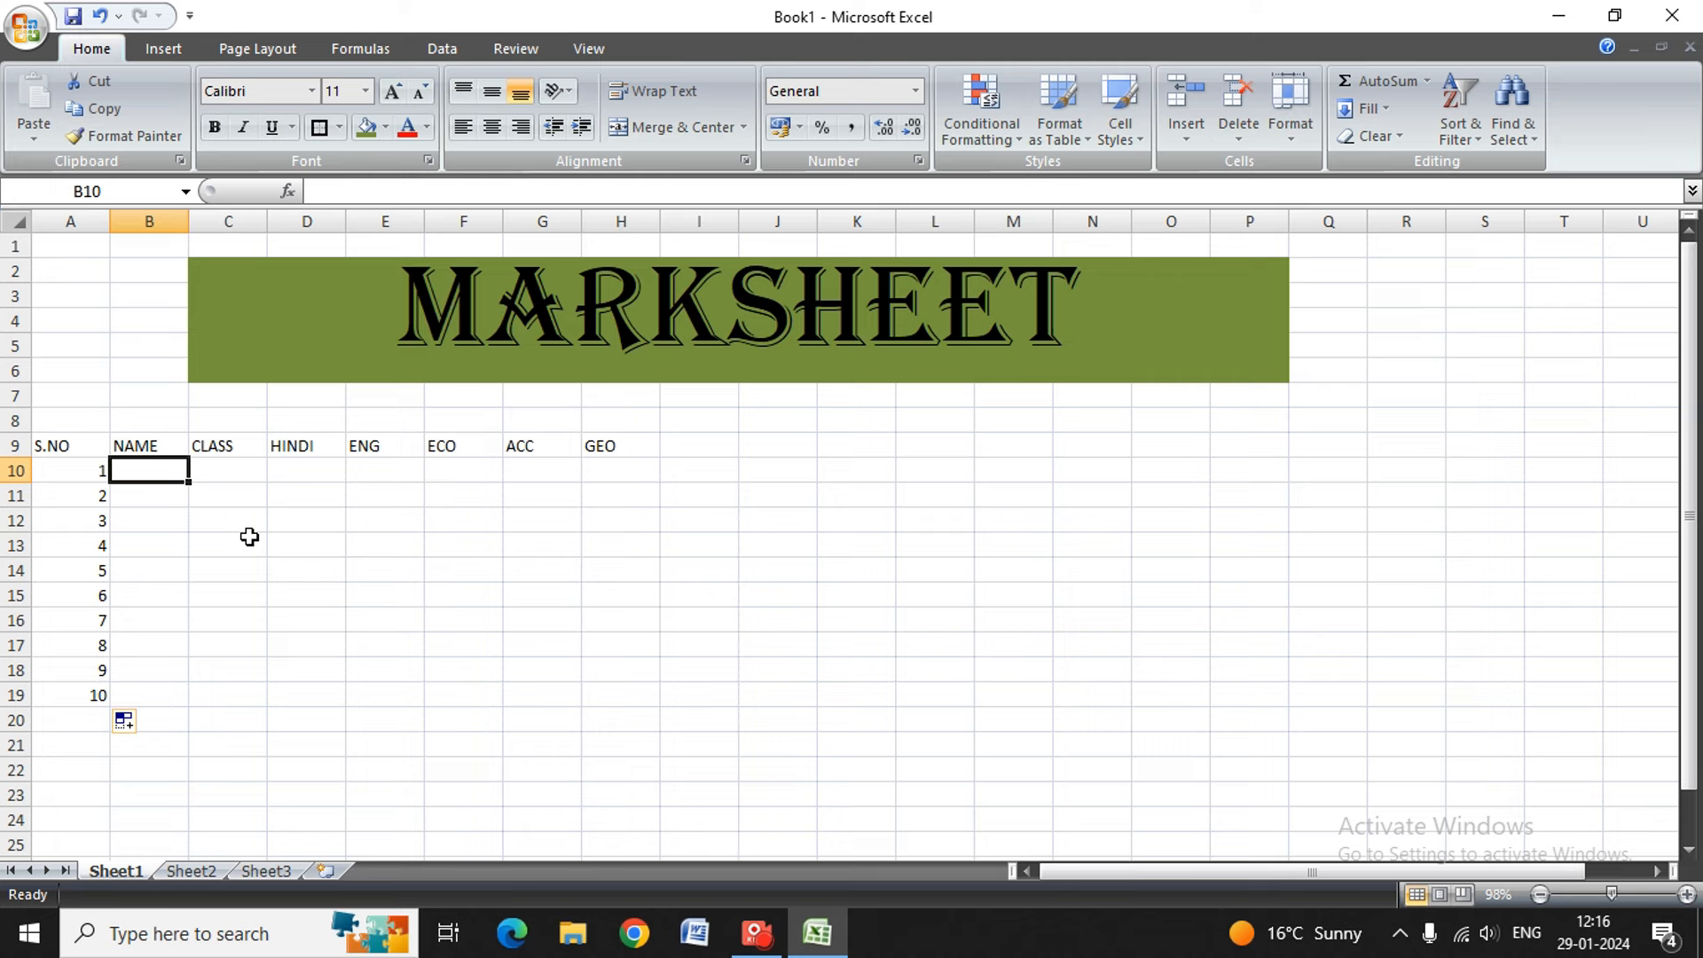
type("SAC")
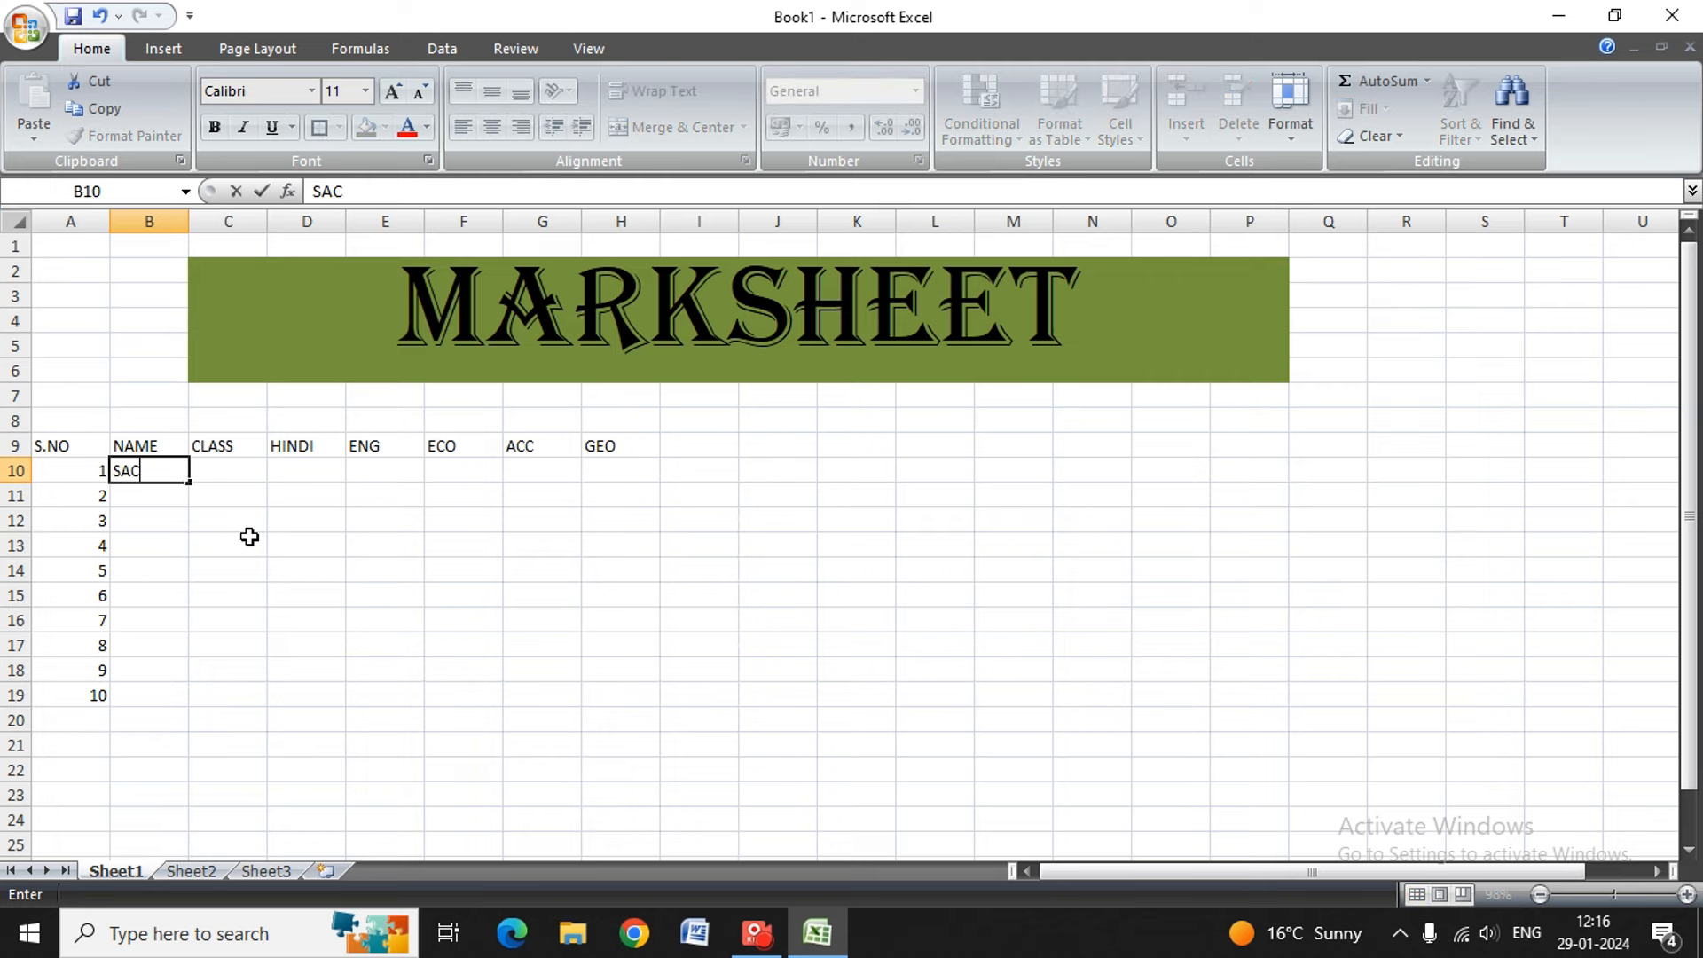
type("G")
key("BackSpace")
type("HIN")
key("Return")
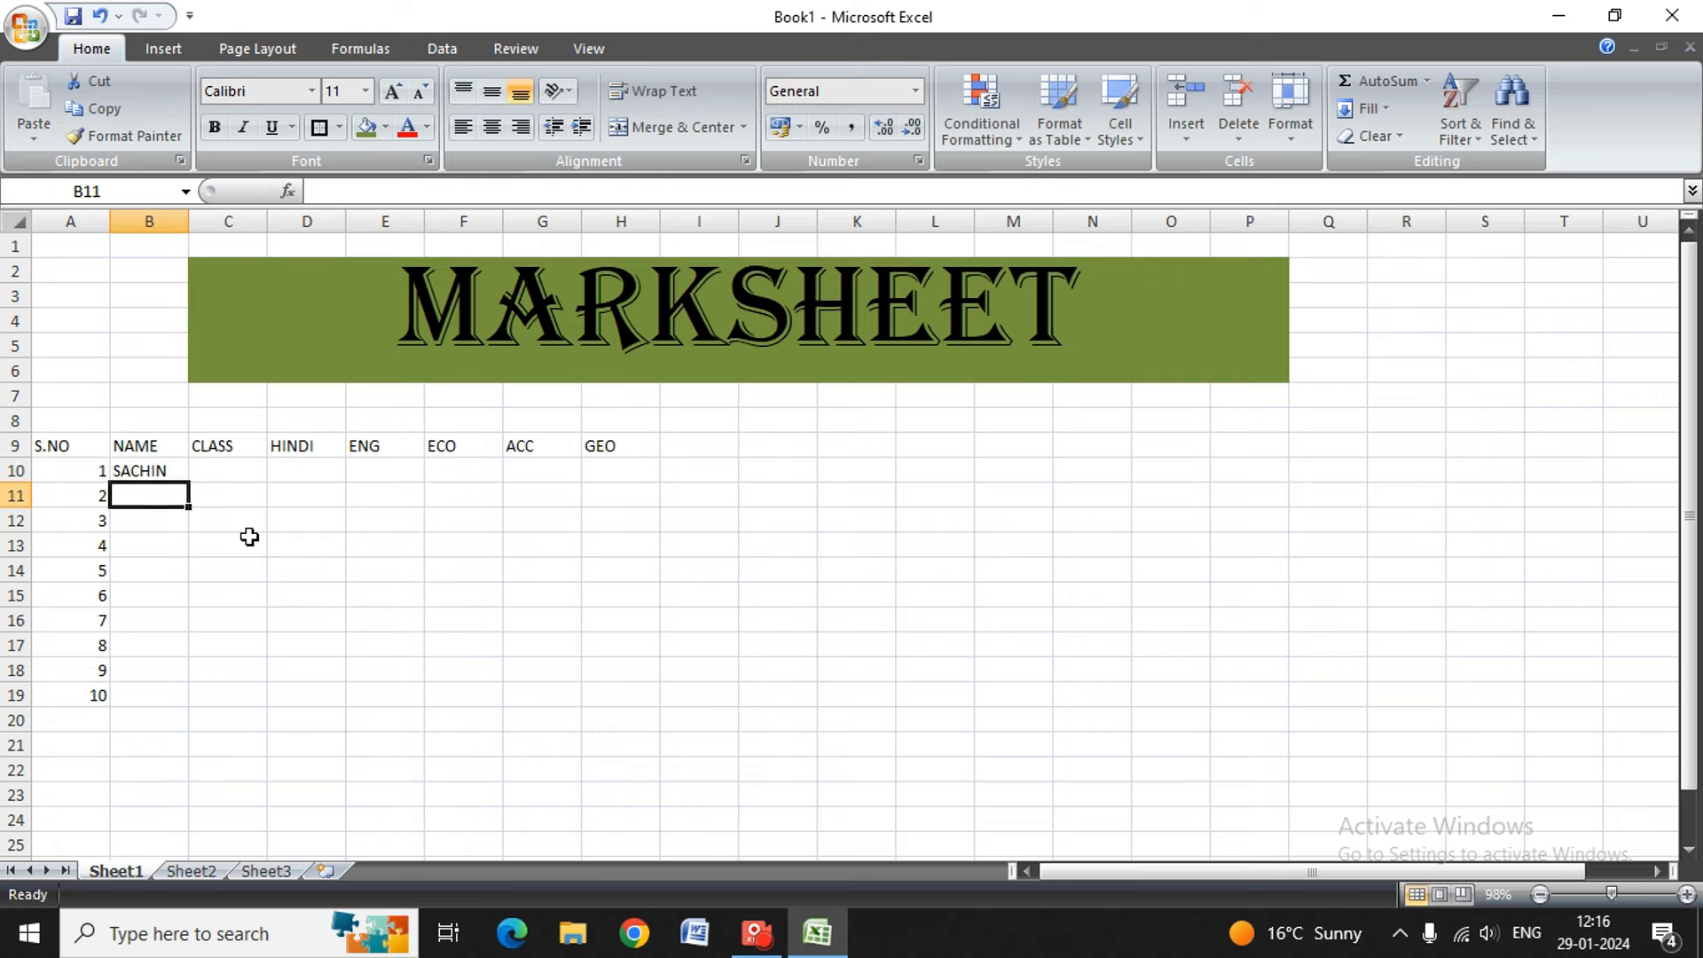
- Enter the second student's name in cell B11, correcting its spelling
type("MUKSNA")
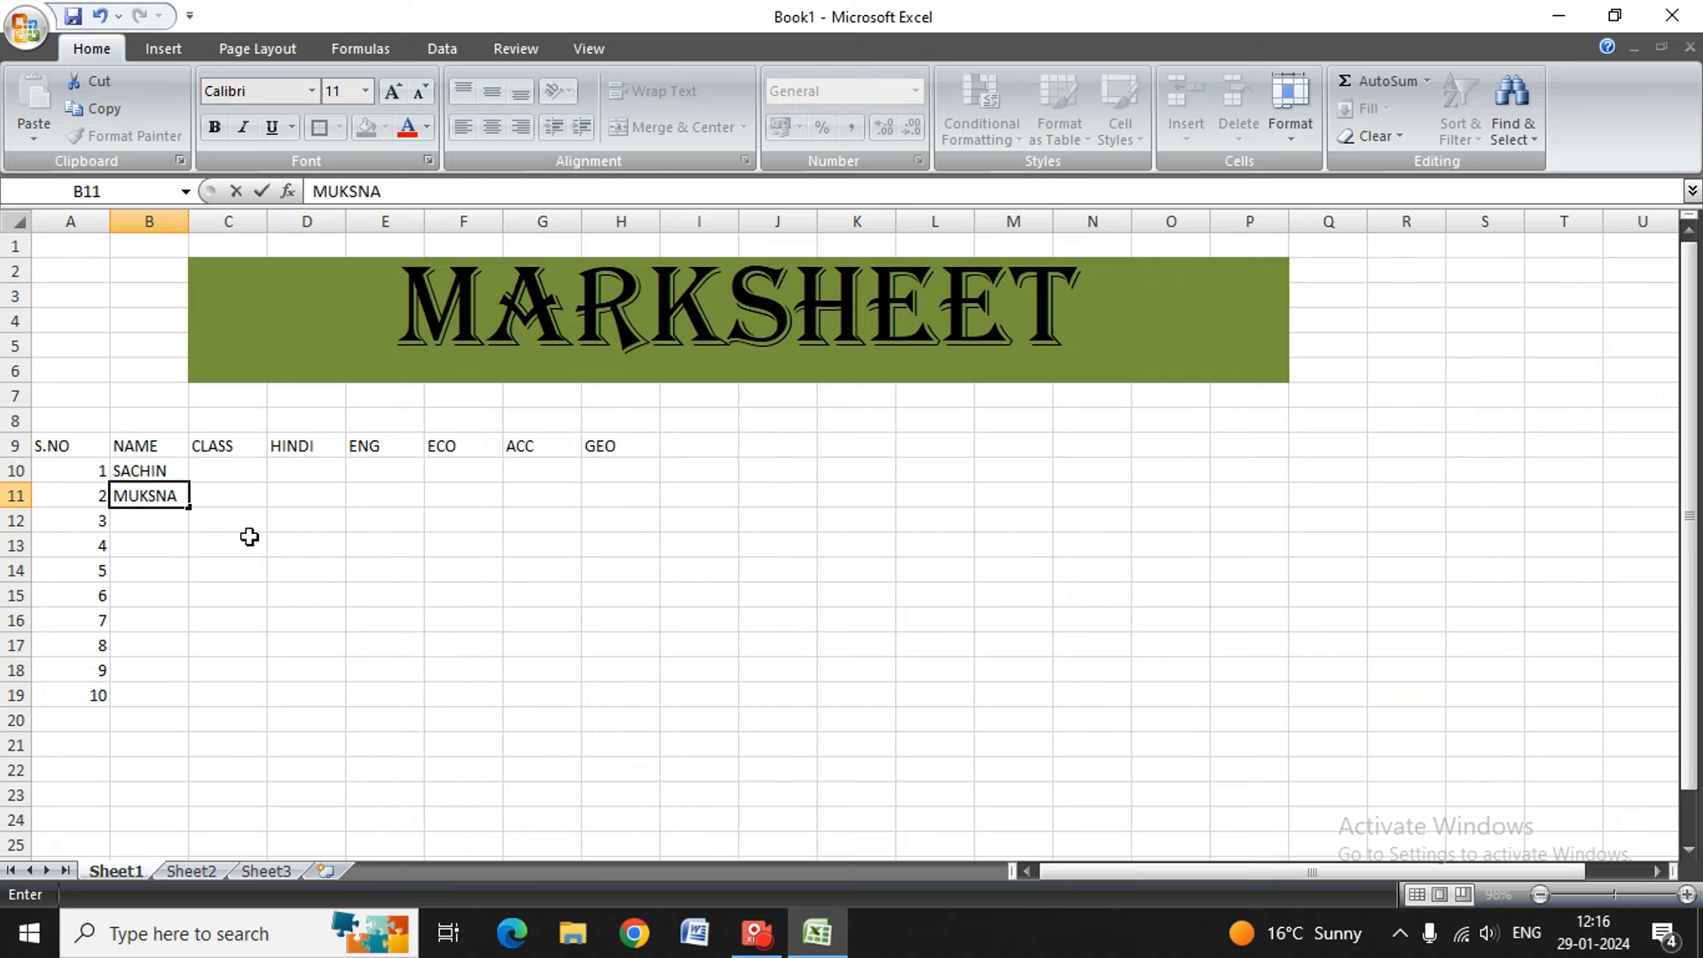
key("BackSpace")
key("BackSpace")
type("A")
key("BackSpace")
key("BackSpace")
key("BackSpace")
type("SKA")
type("N")
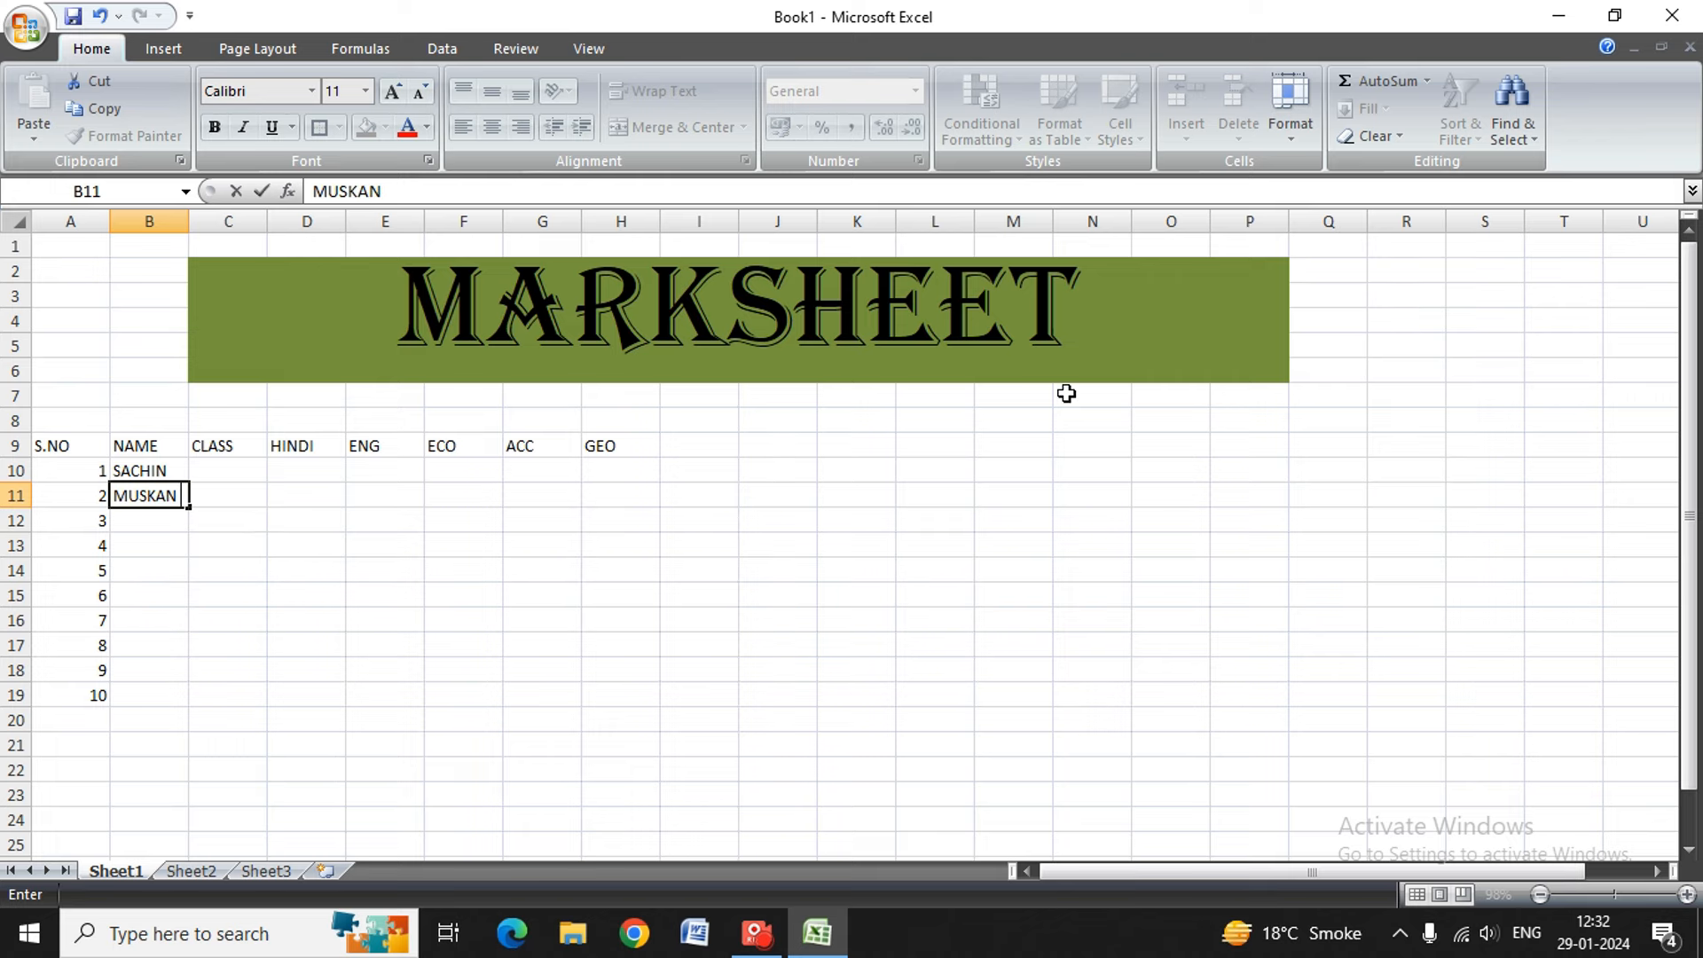
key("ctrl+Return")
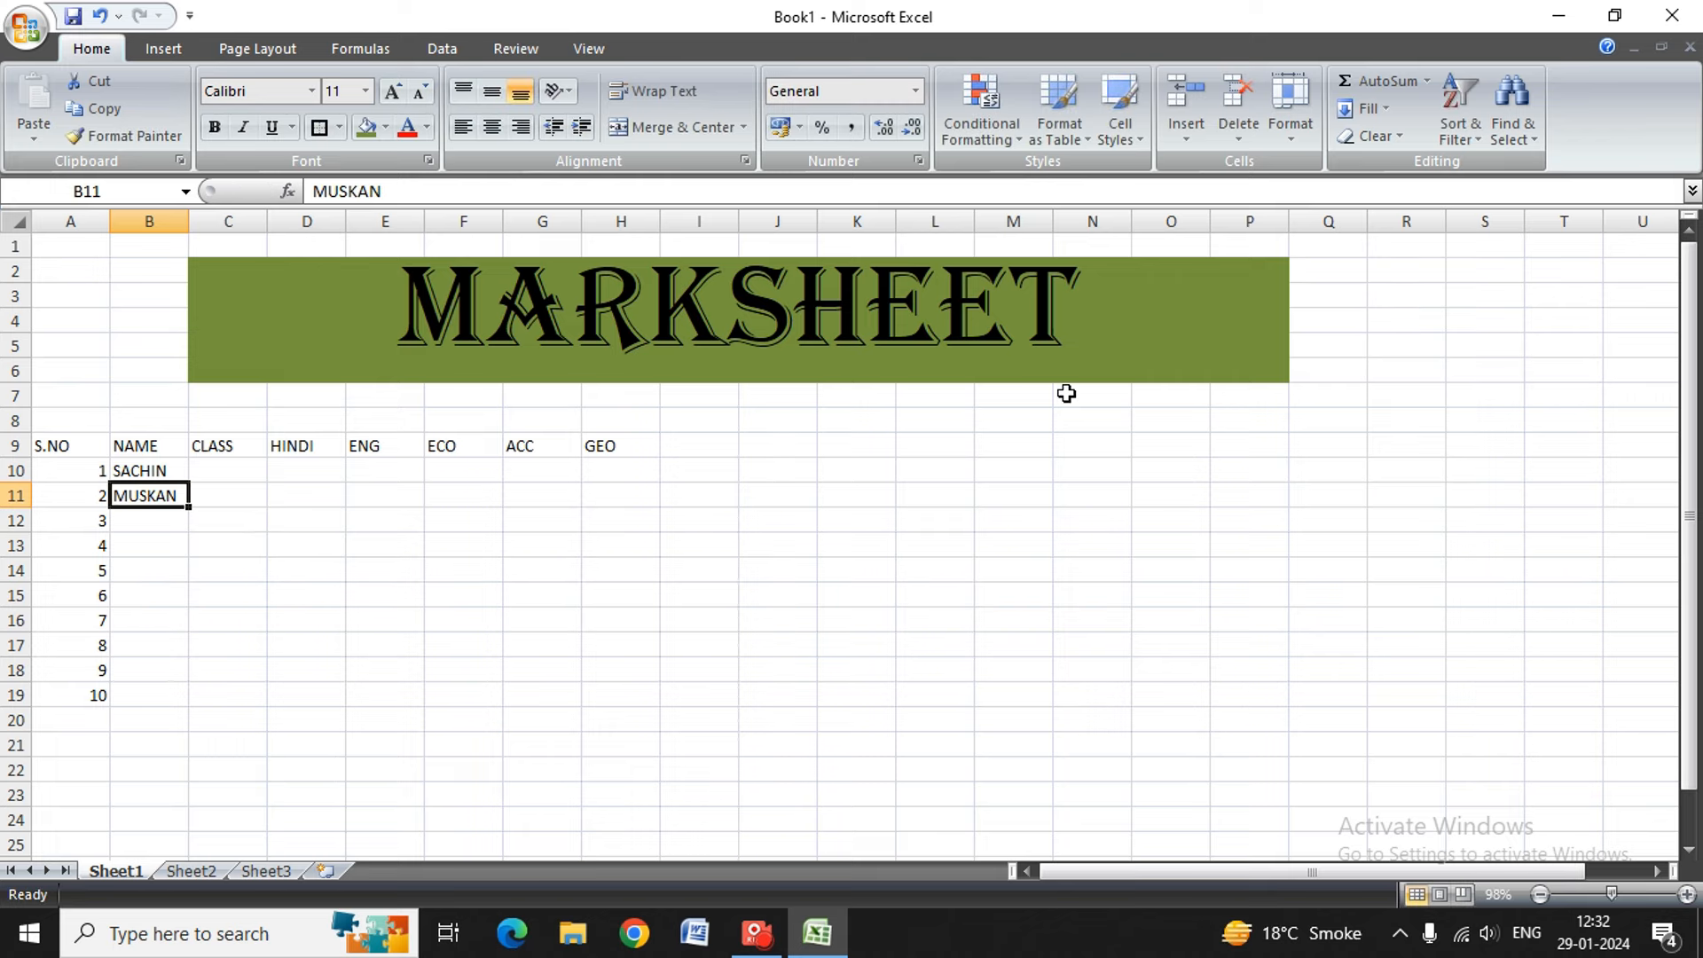
- Enter the third student's name in cell B12, correcting its spelling
key("Down")
type("AR")
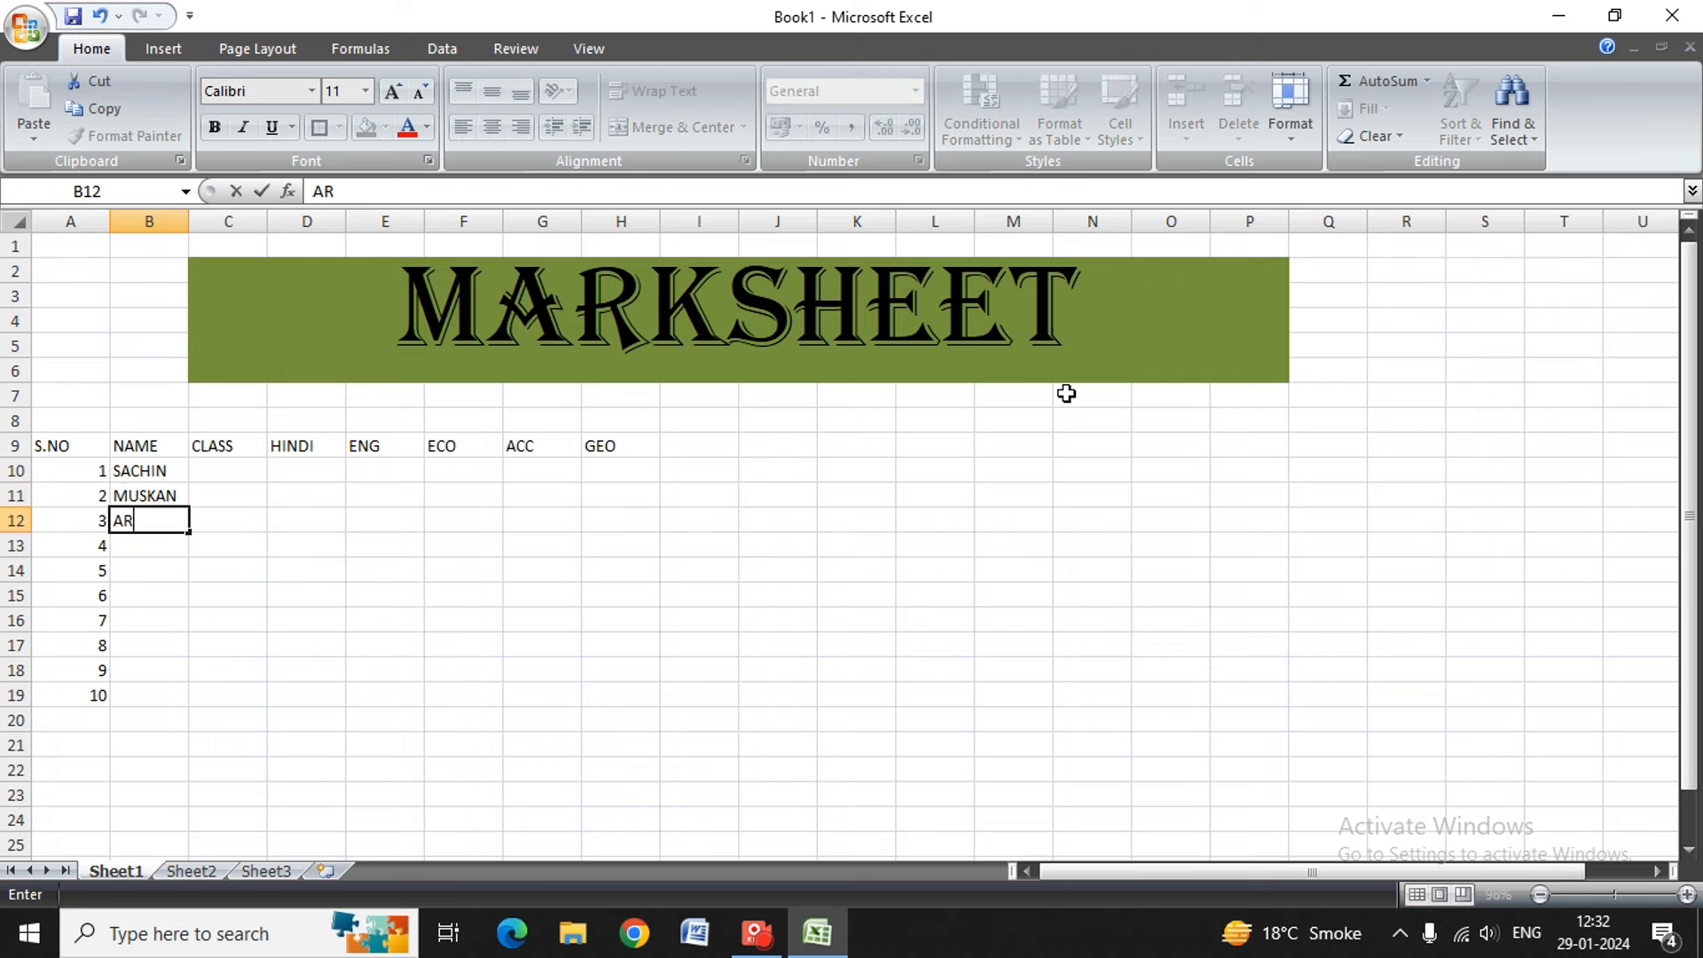
type("DA")
key("BackSpace")
key("BackSpace")
type("ADHYA")
key("Return")
- Enter the fourth, fifth and sixth students' names in cells B13 to B15
type("SHIVANI")
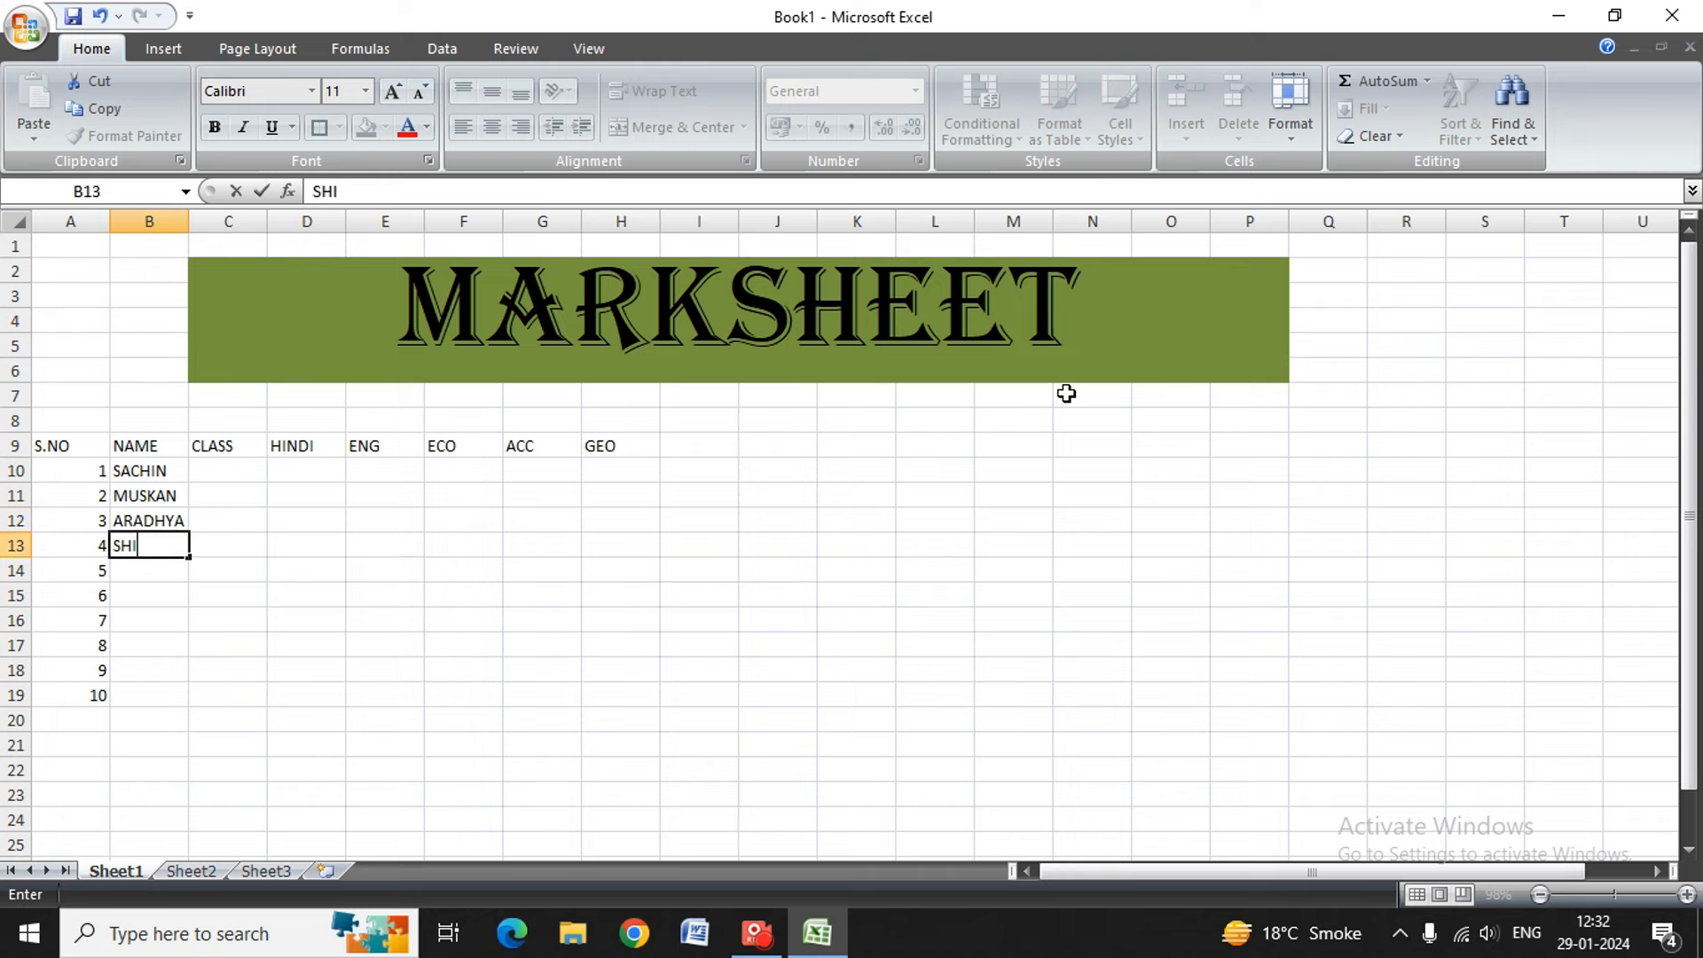
key("Return")
type("SHIVAM")
key("Return")
type("RAGHAV")
key("Return")
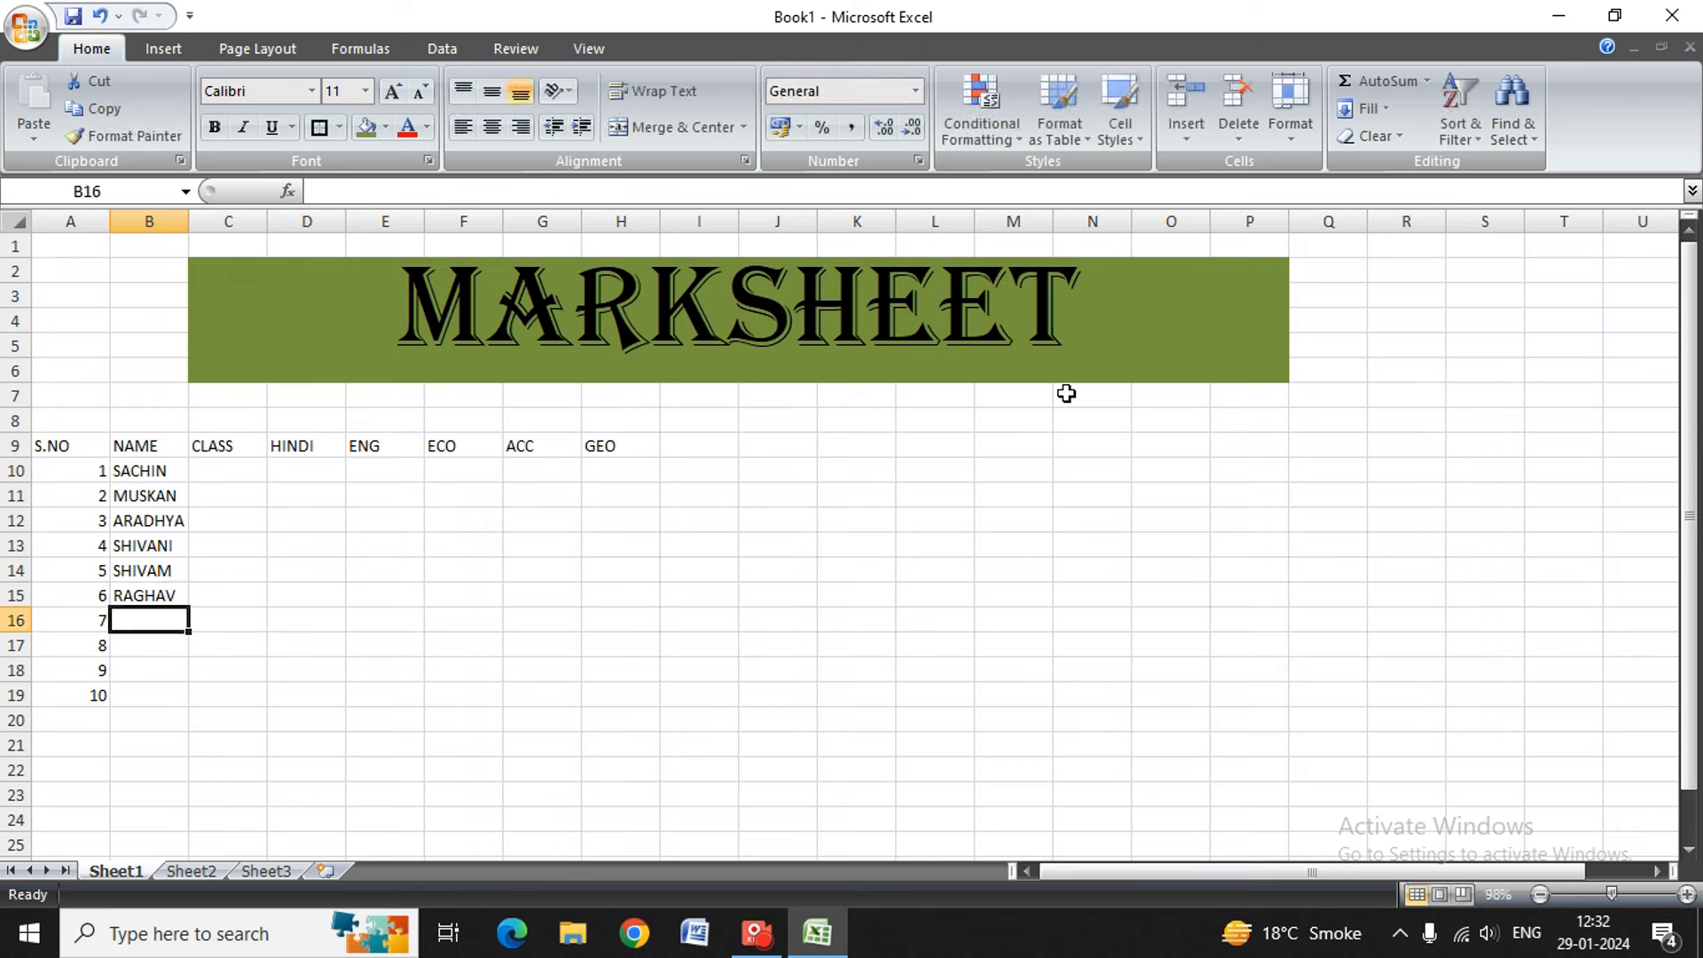
- Enter the last four students' names in cells B16 to B19 of the NAME column
type("KHUSHI")
key("Return")
type("PREETI")
key("Return")
type("NEETU")
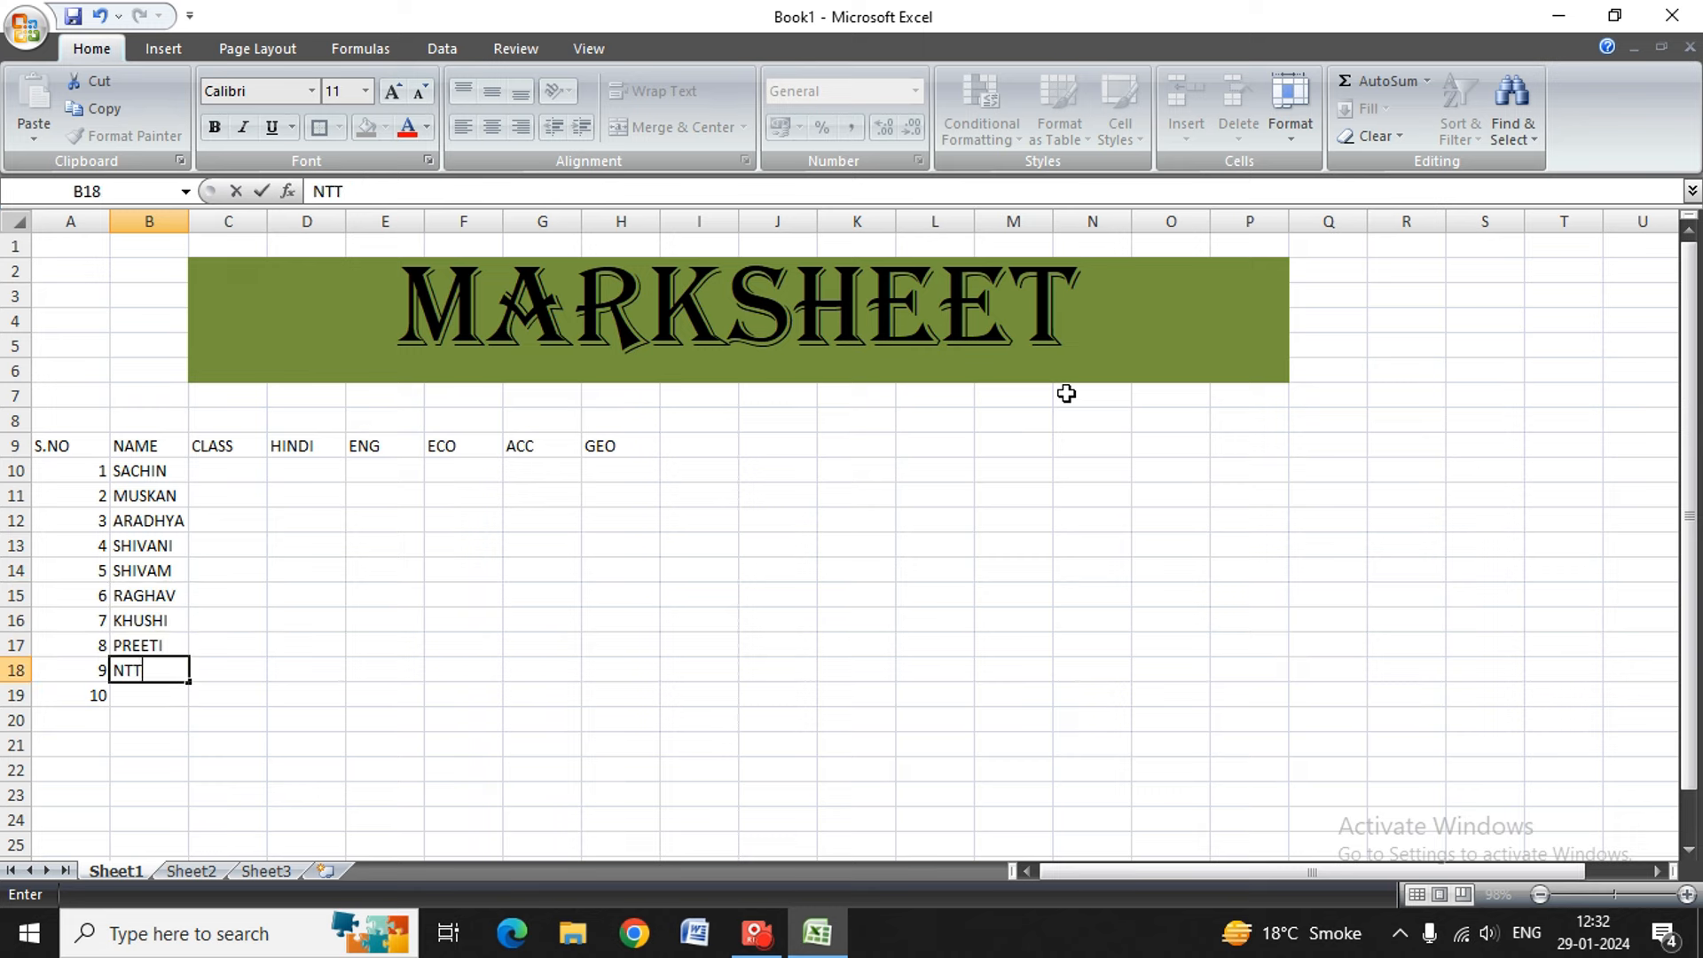
key("Return")
type("KOMAL")
- Enter class 12 in cell C10 and fill it down the CLASS column to C19
key("Tab")
key("Up")
key("Up")
key("Up")
key("Up")
key("Up")
key("Up")
key("Up")
key("Up")
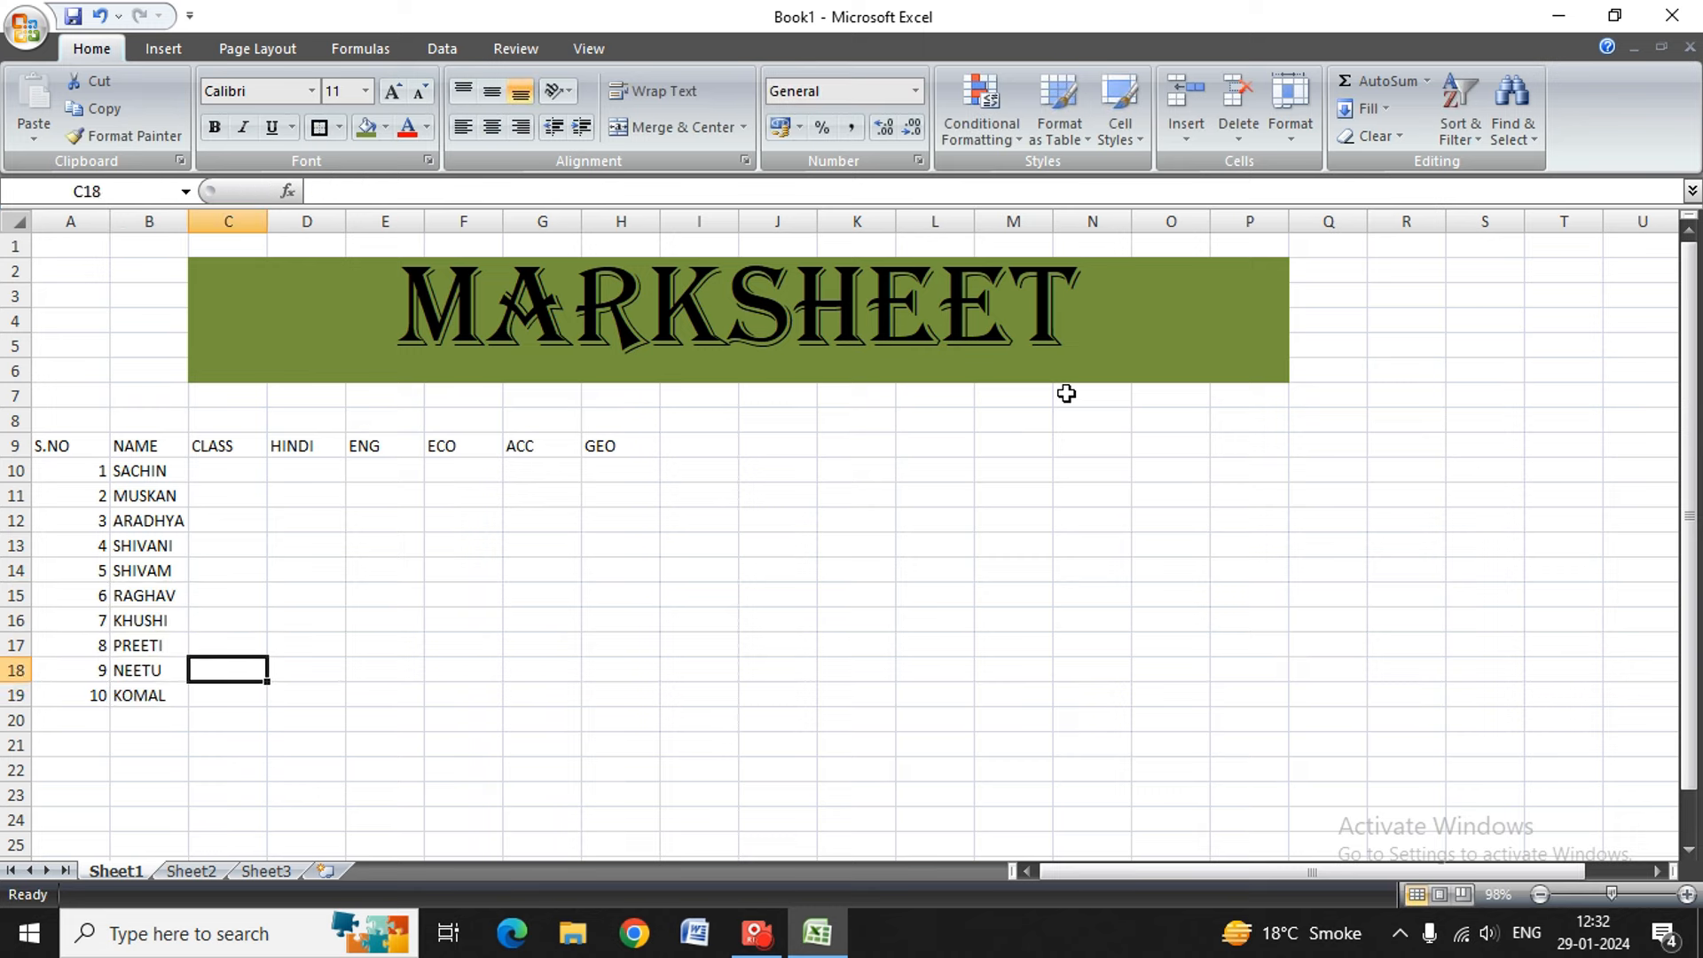
key("Up")
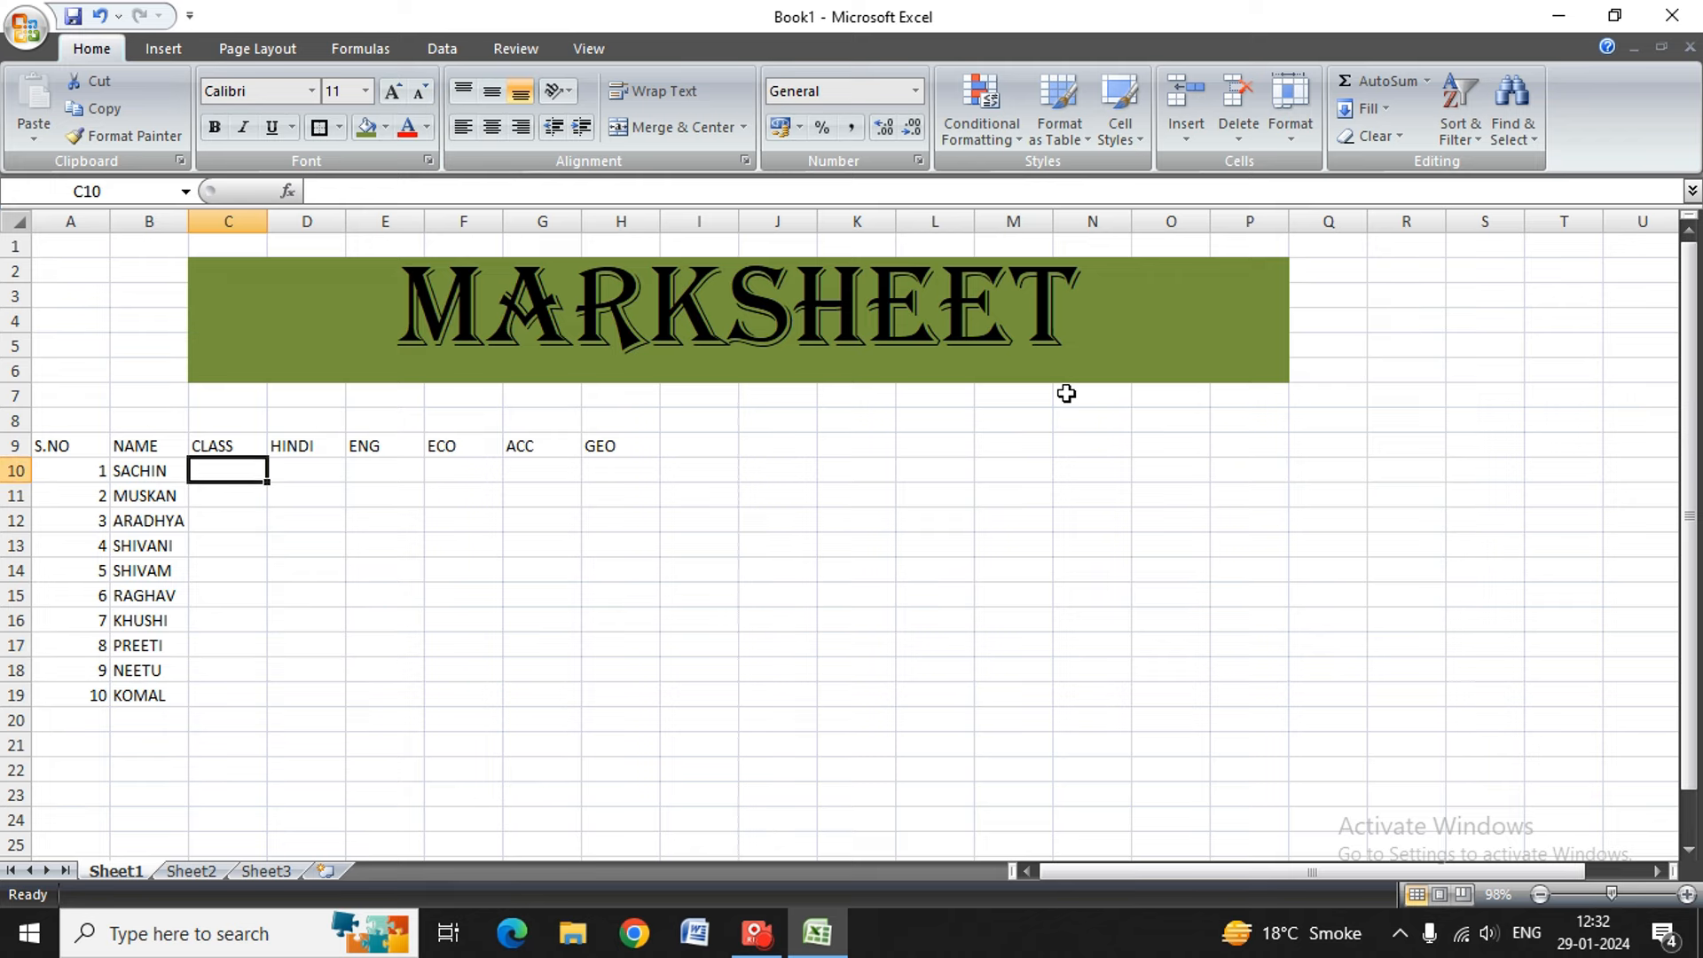
type("12")
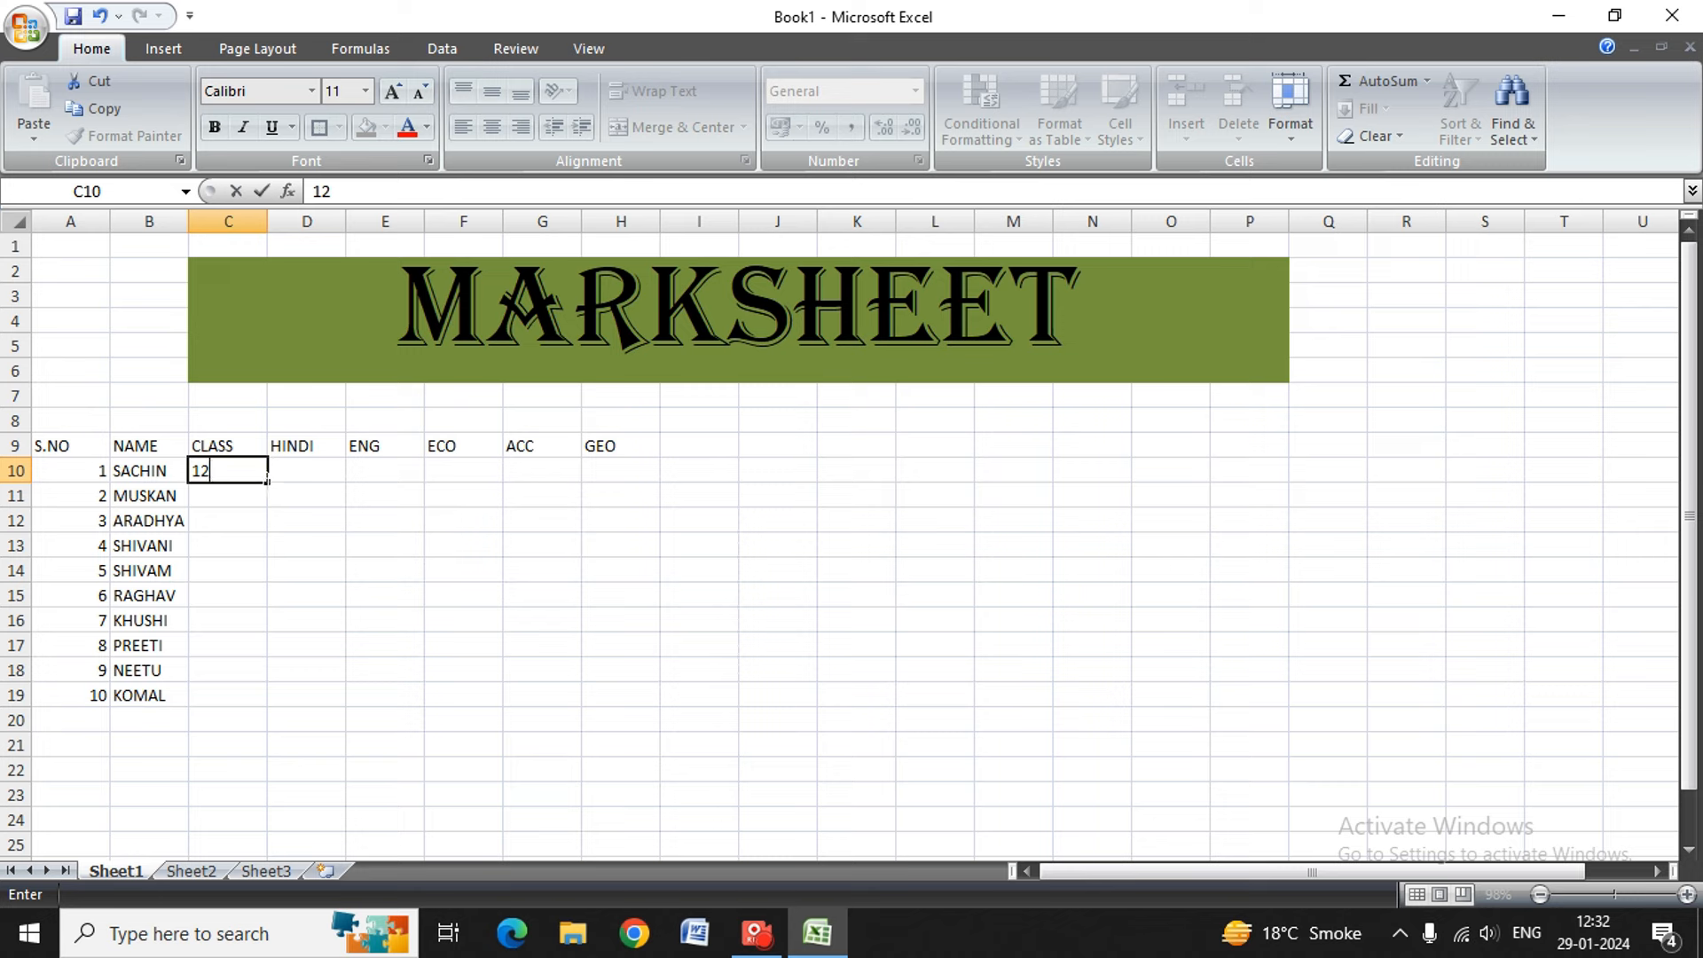
left_click_drag(266, 485, 267, 701)
left_click(263, 696)
left_click(309, 474)
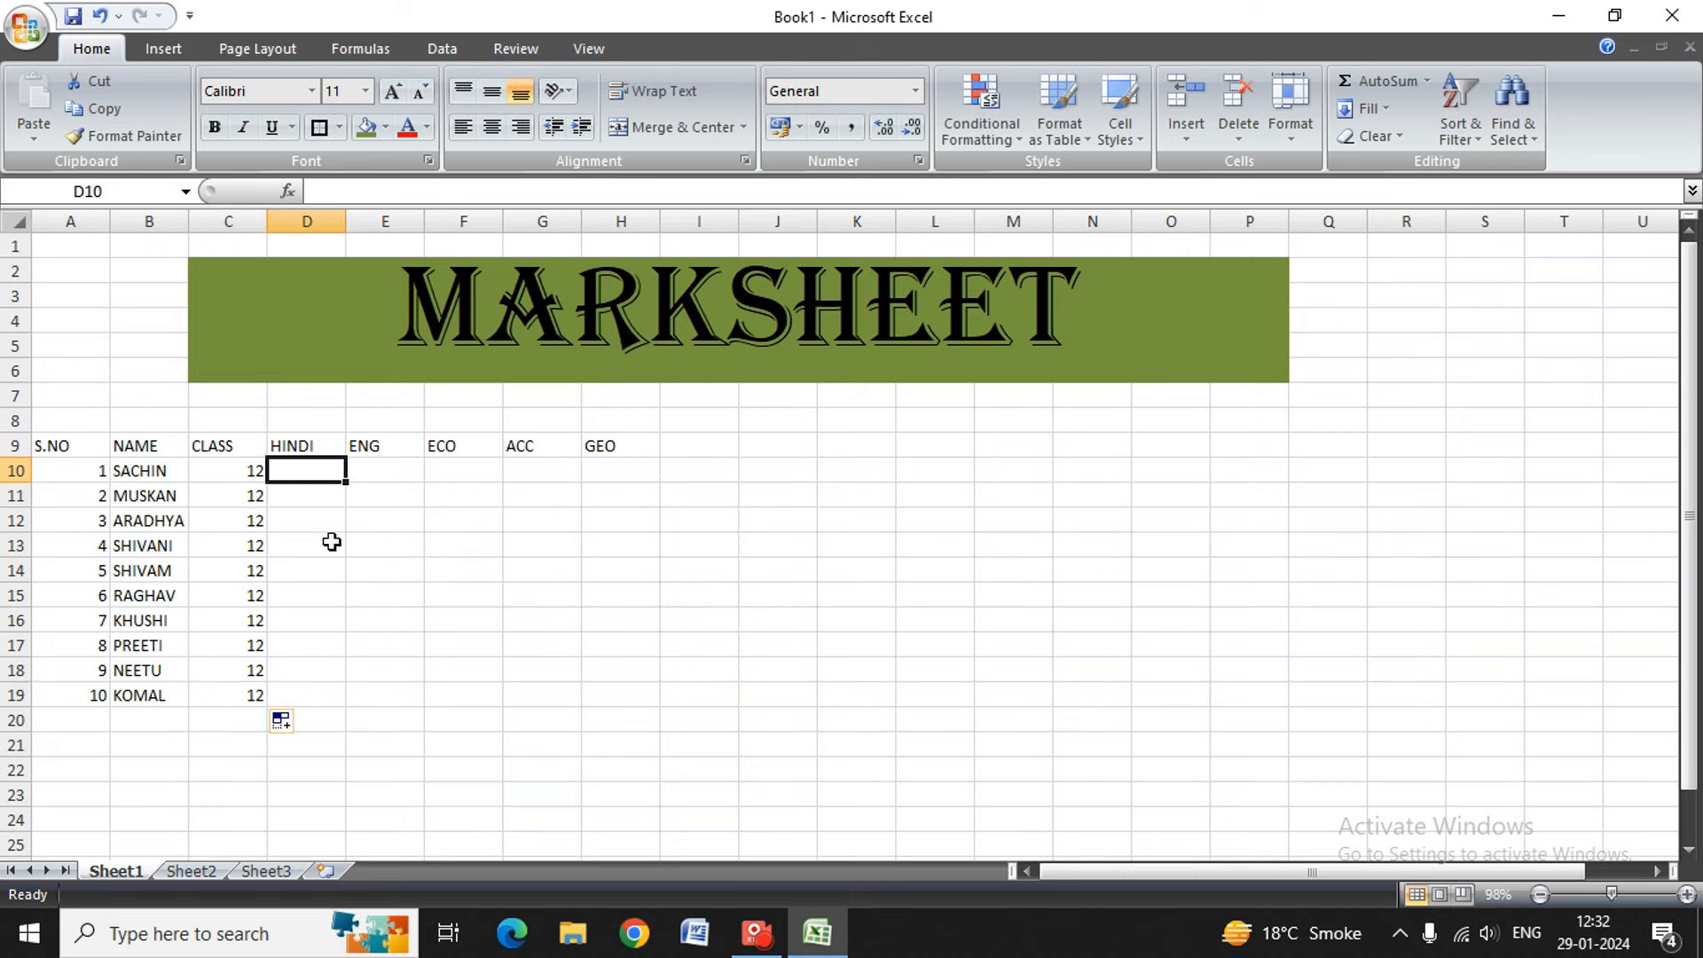
left_click(375, 569)
left_click(324, 479)
type("45")
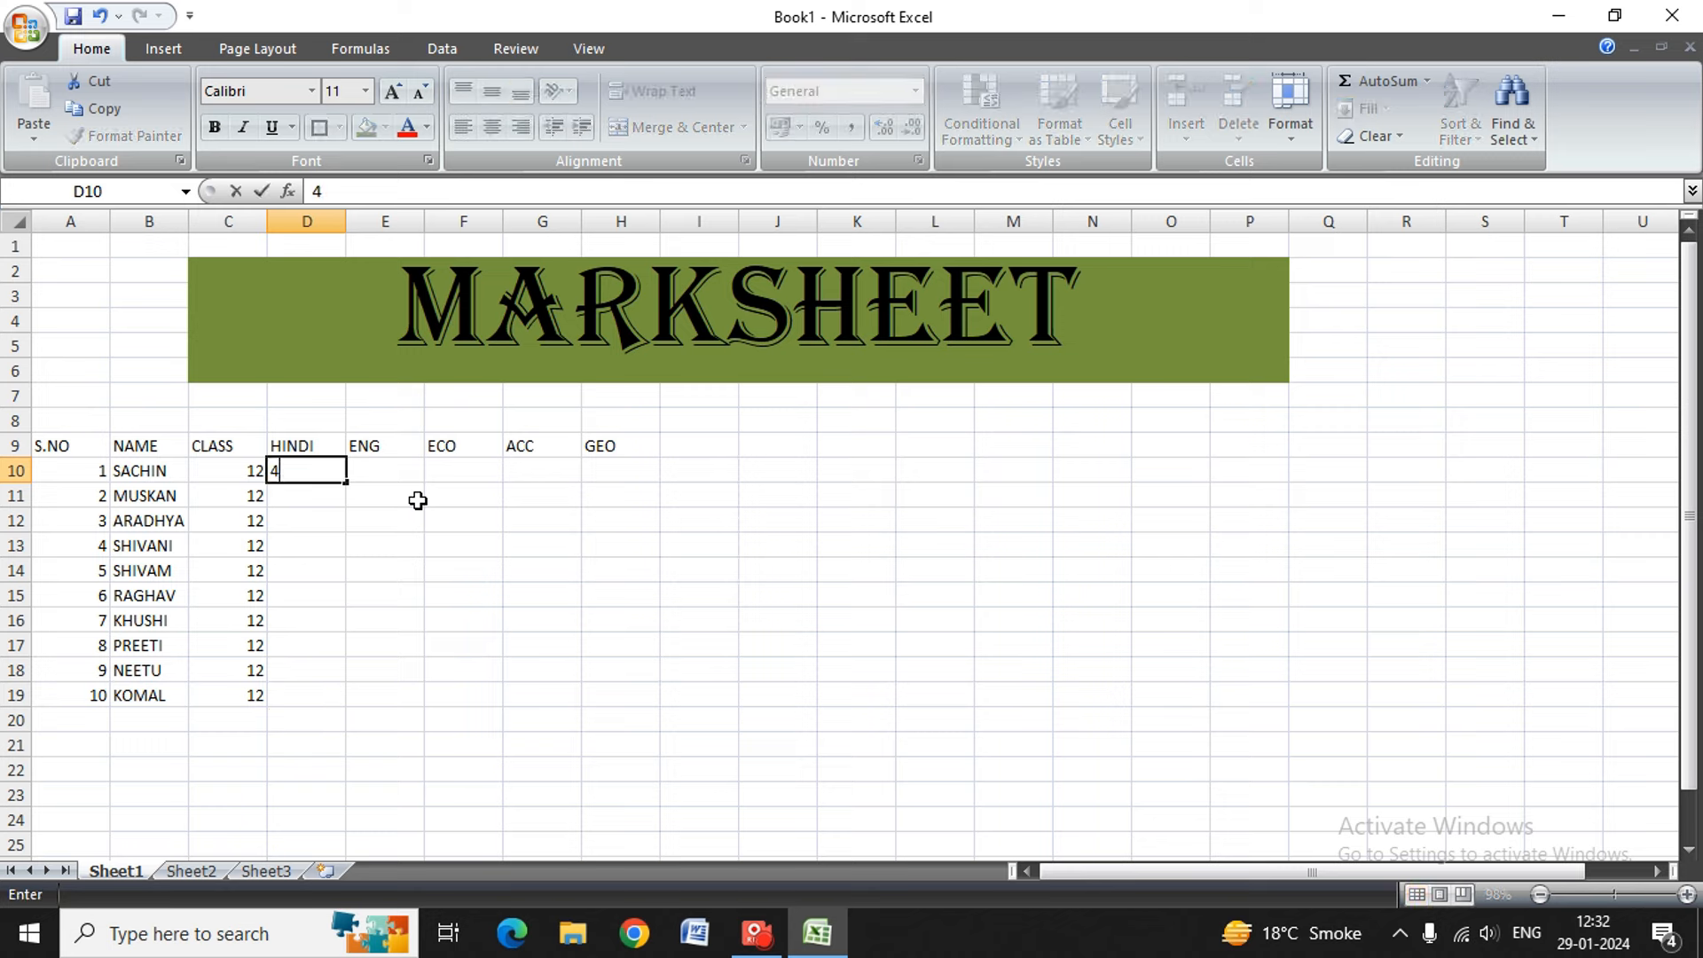
key("Tab")
key("Tab")
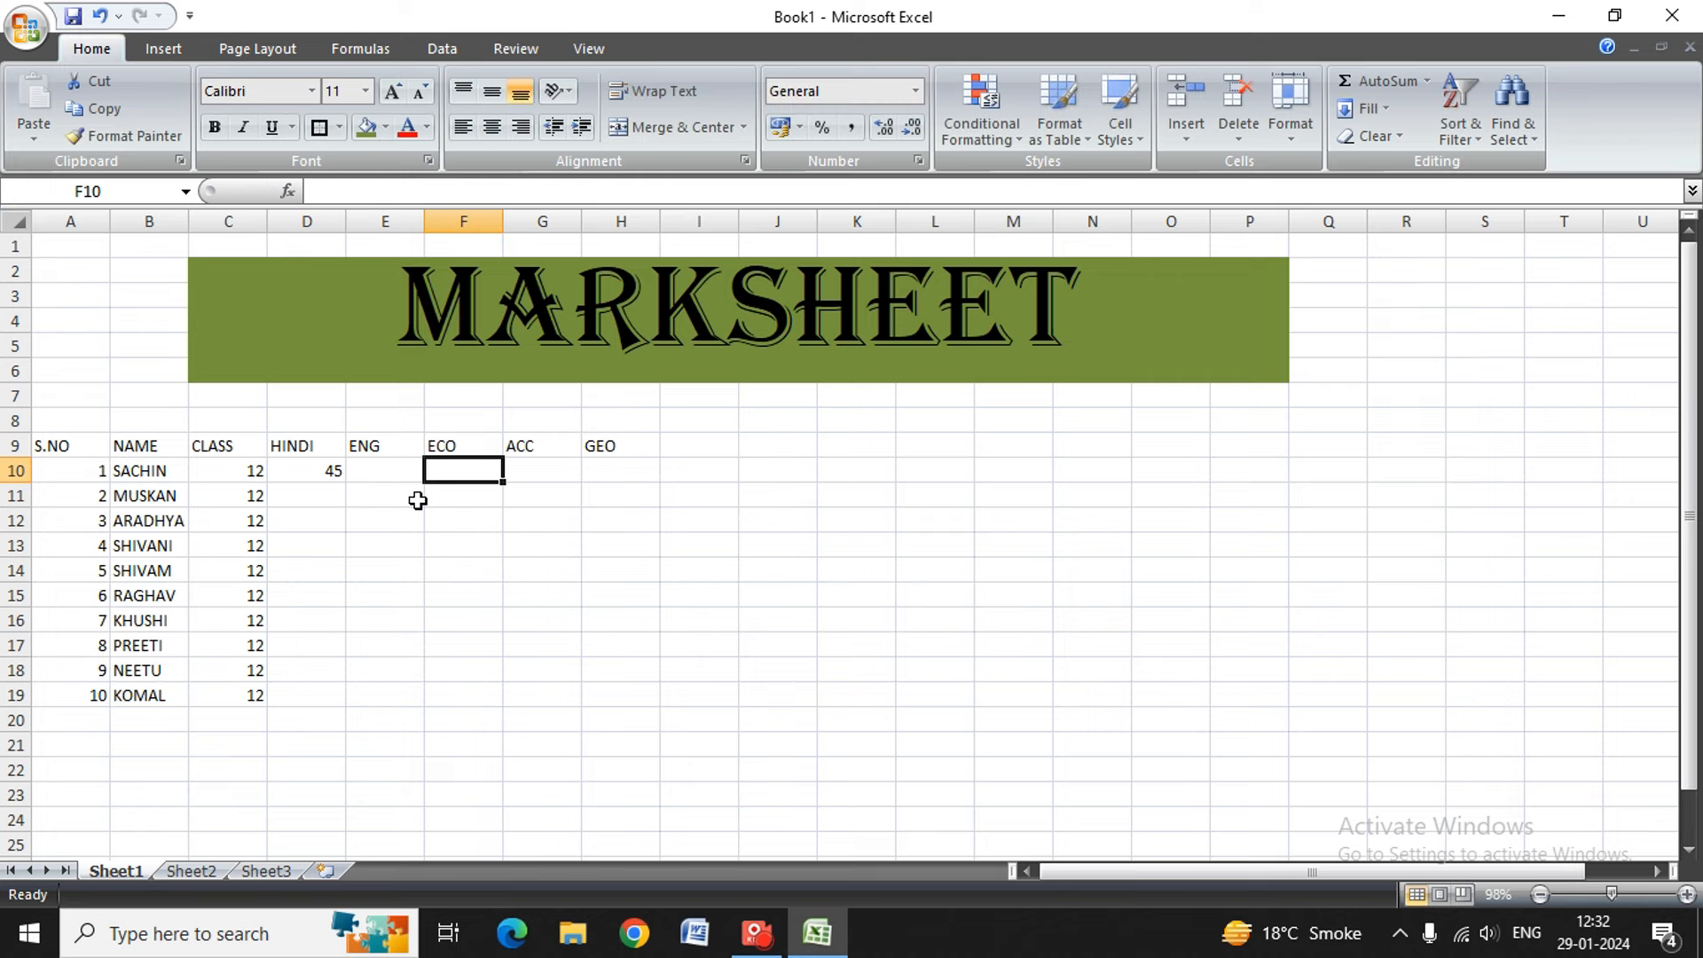
key("Left")
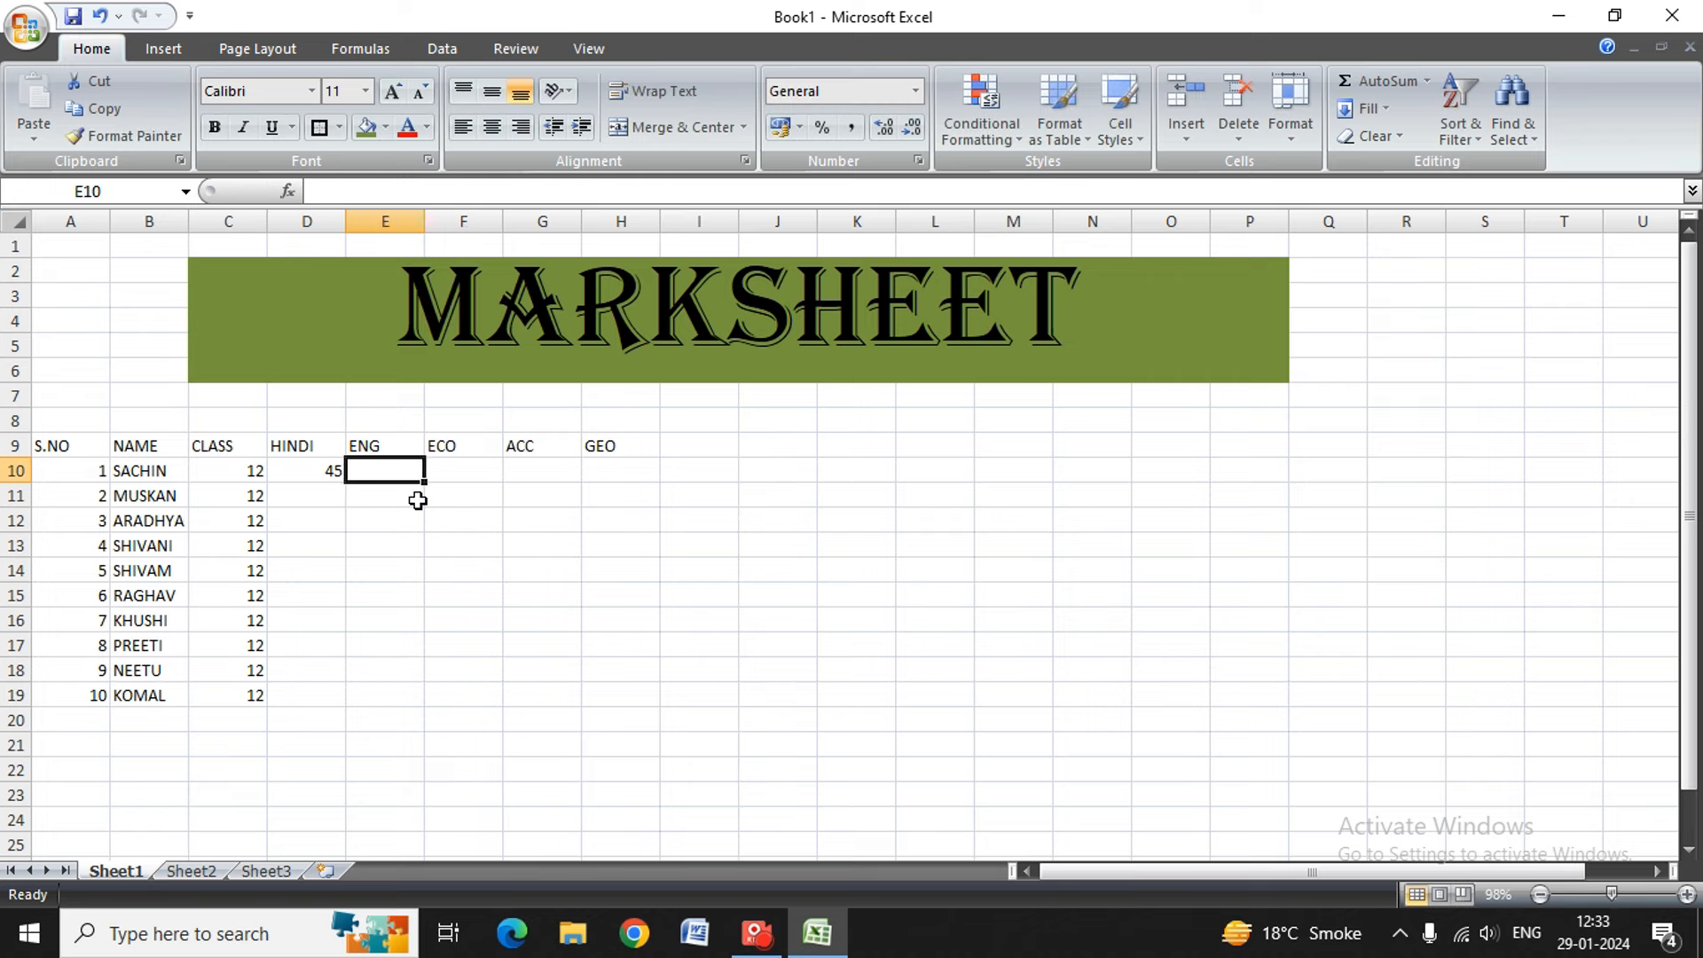
type("45")
key("Tab")
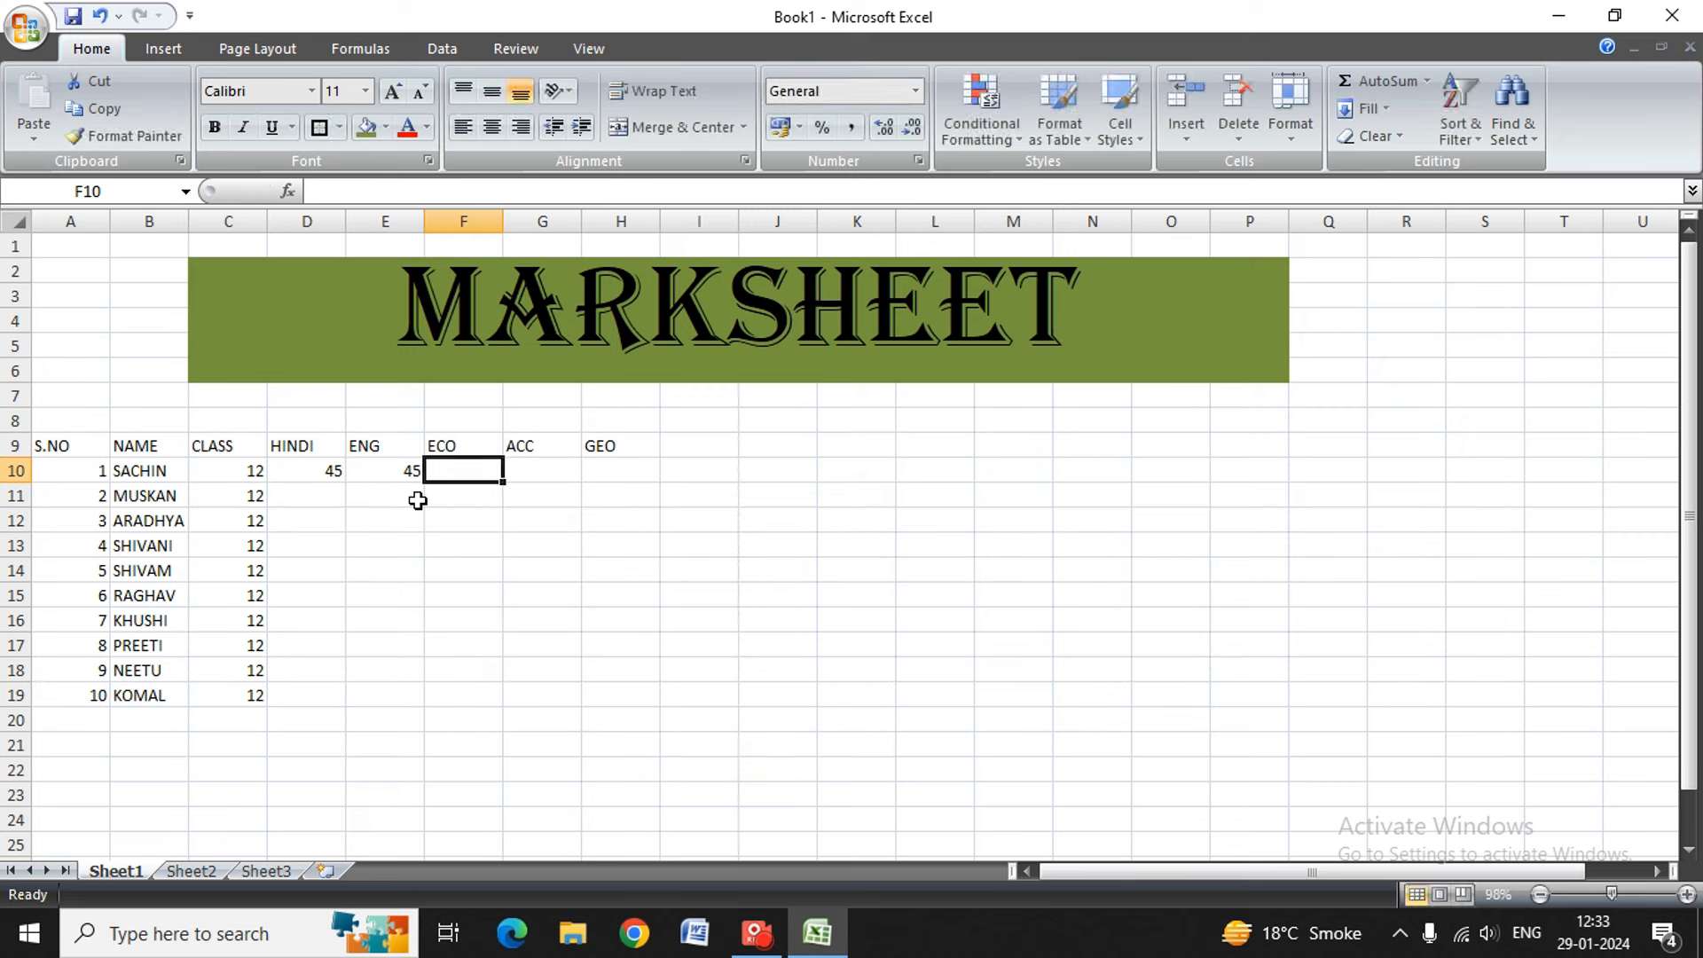
type("54")
key("BackSpace")
key("BackSpace")
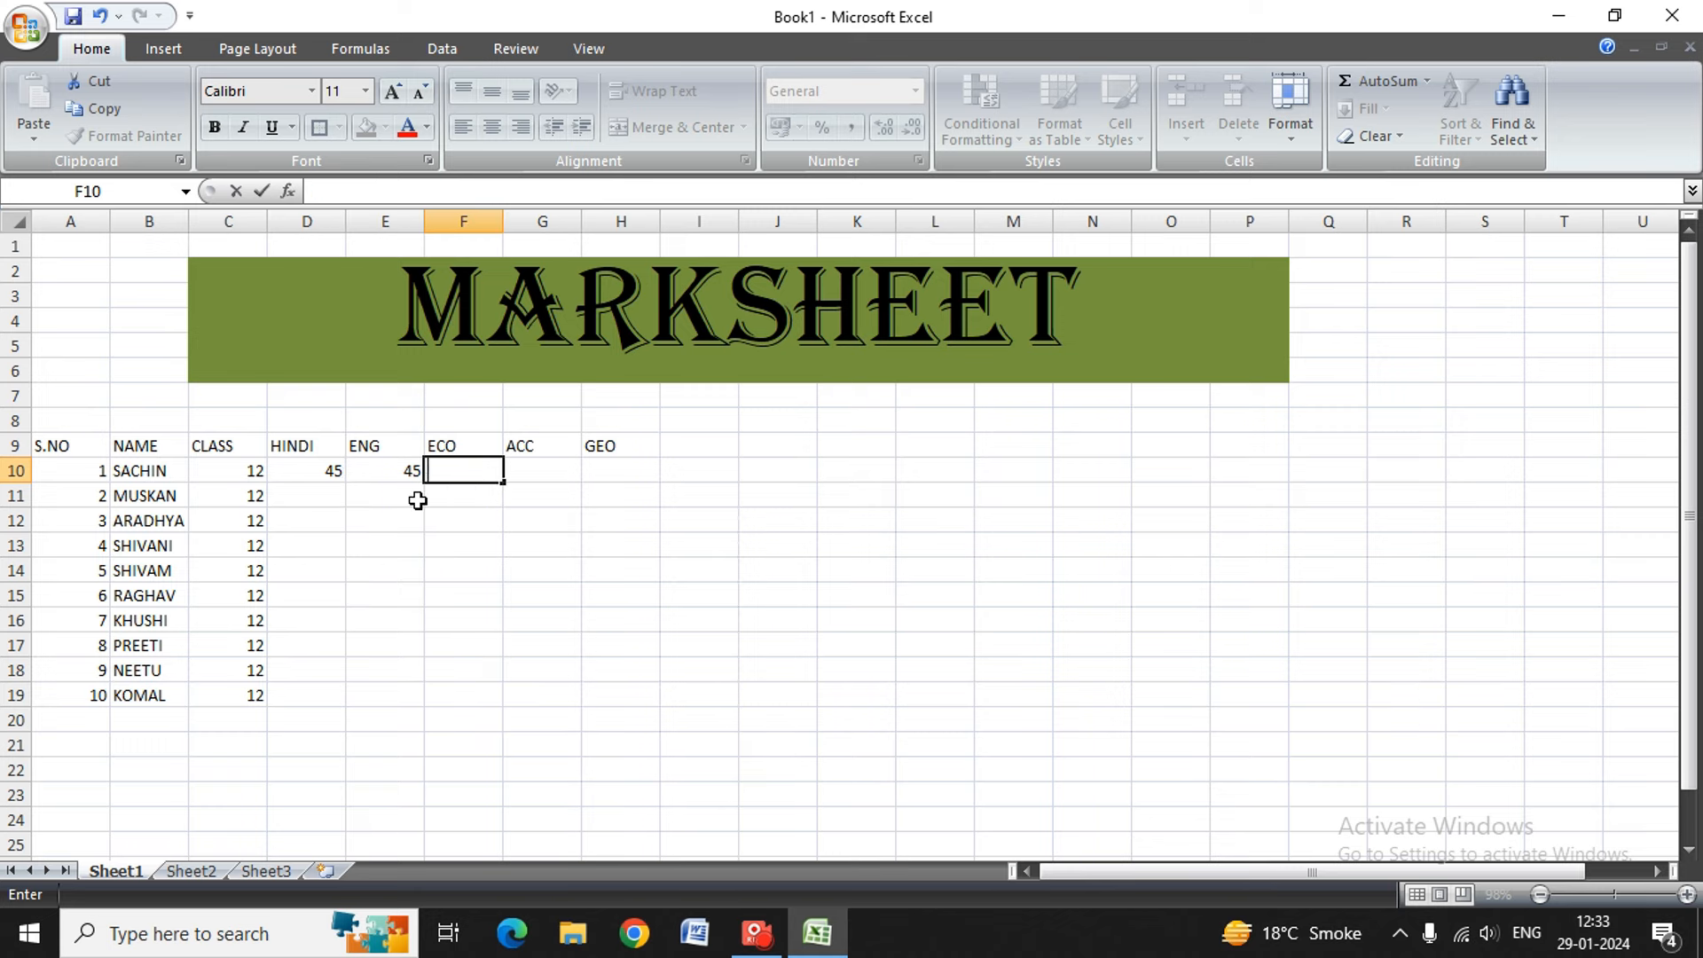
key("Left")
key("BackSpace")
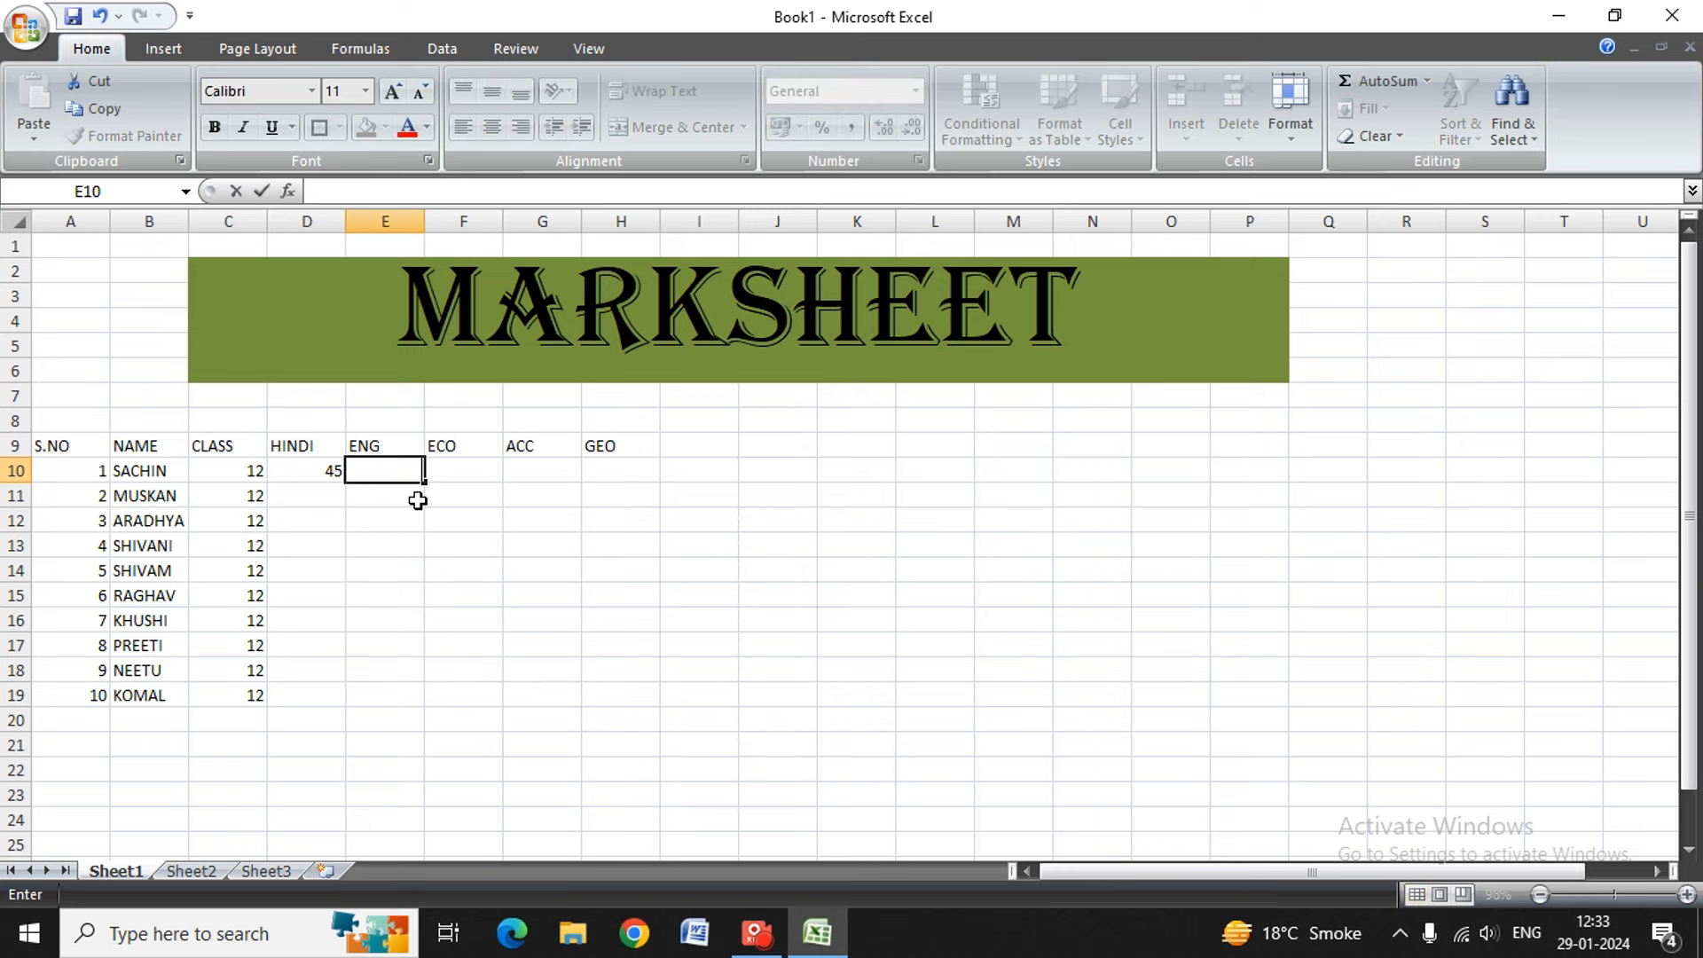
key("Left")
key("BackSpace")
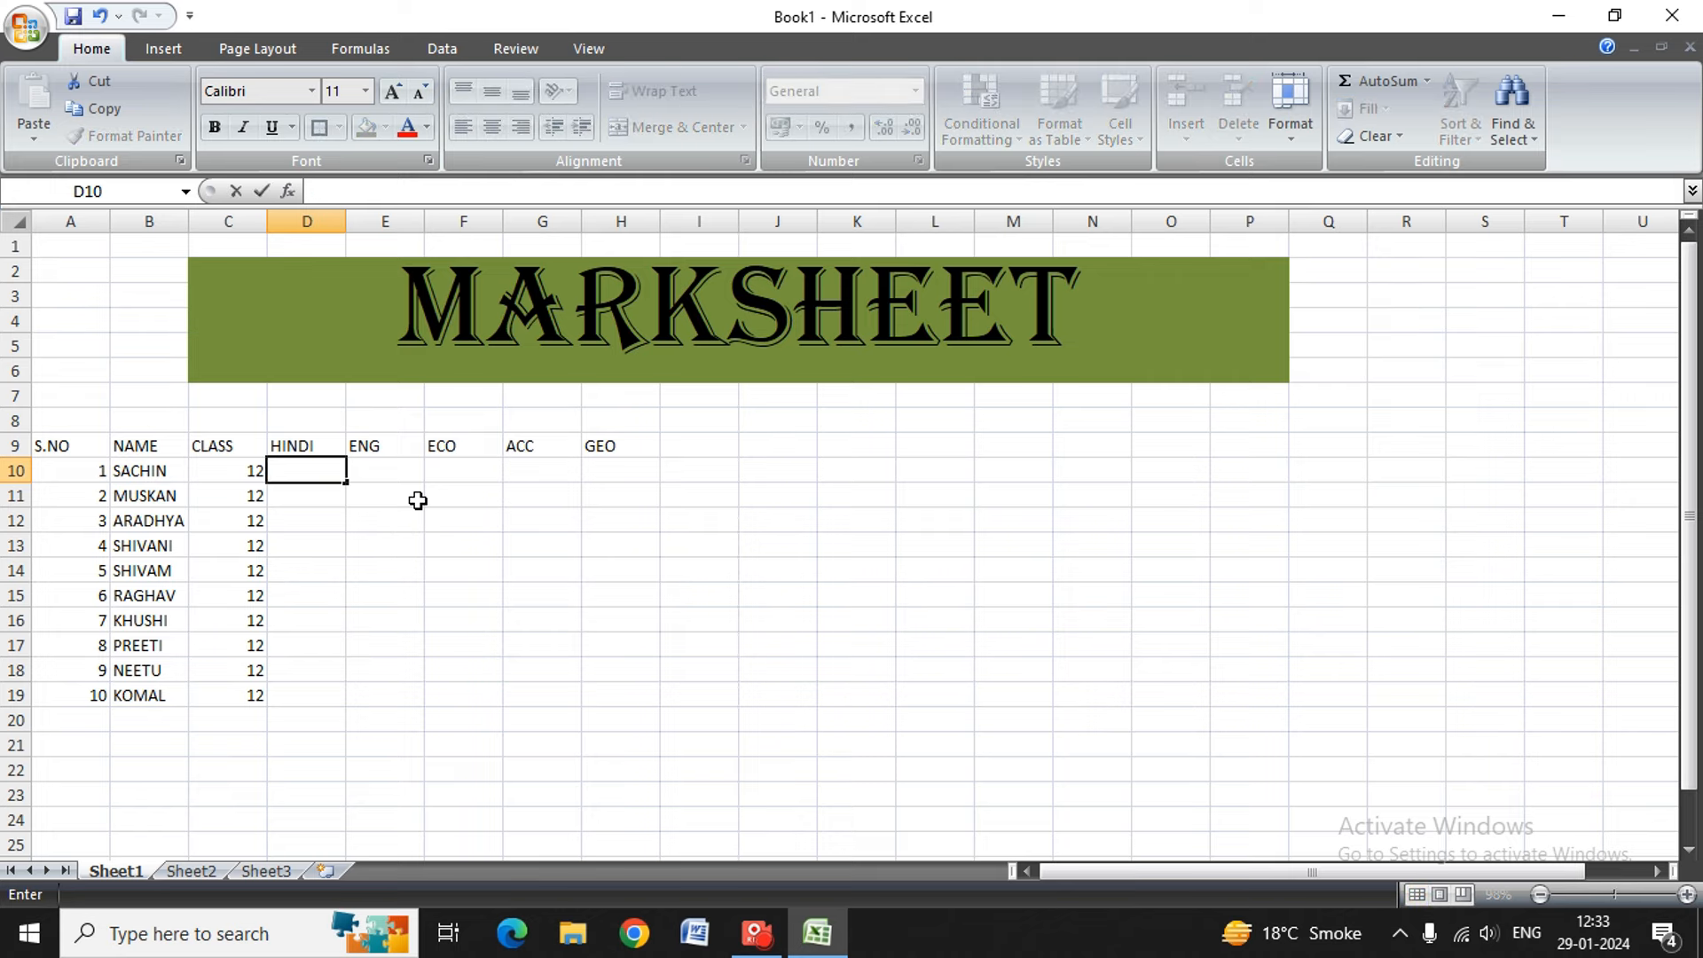
- Start a RANDBETWEEN formula in cell D10 under the HINDI header
type("=")
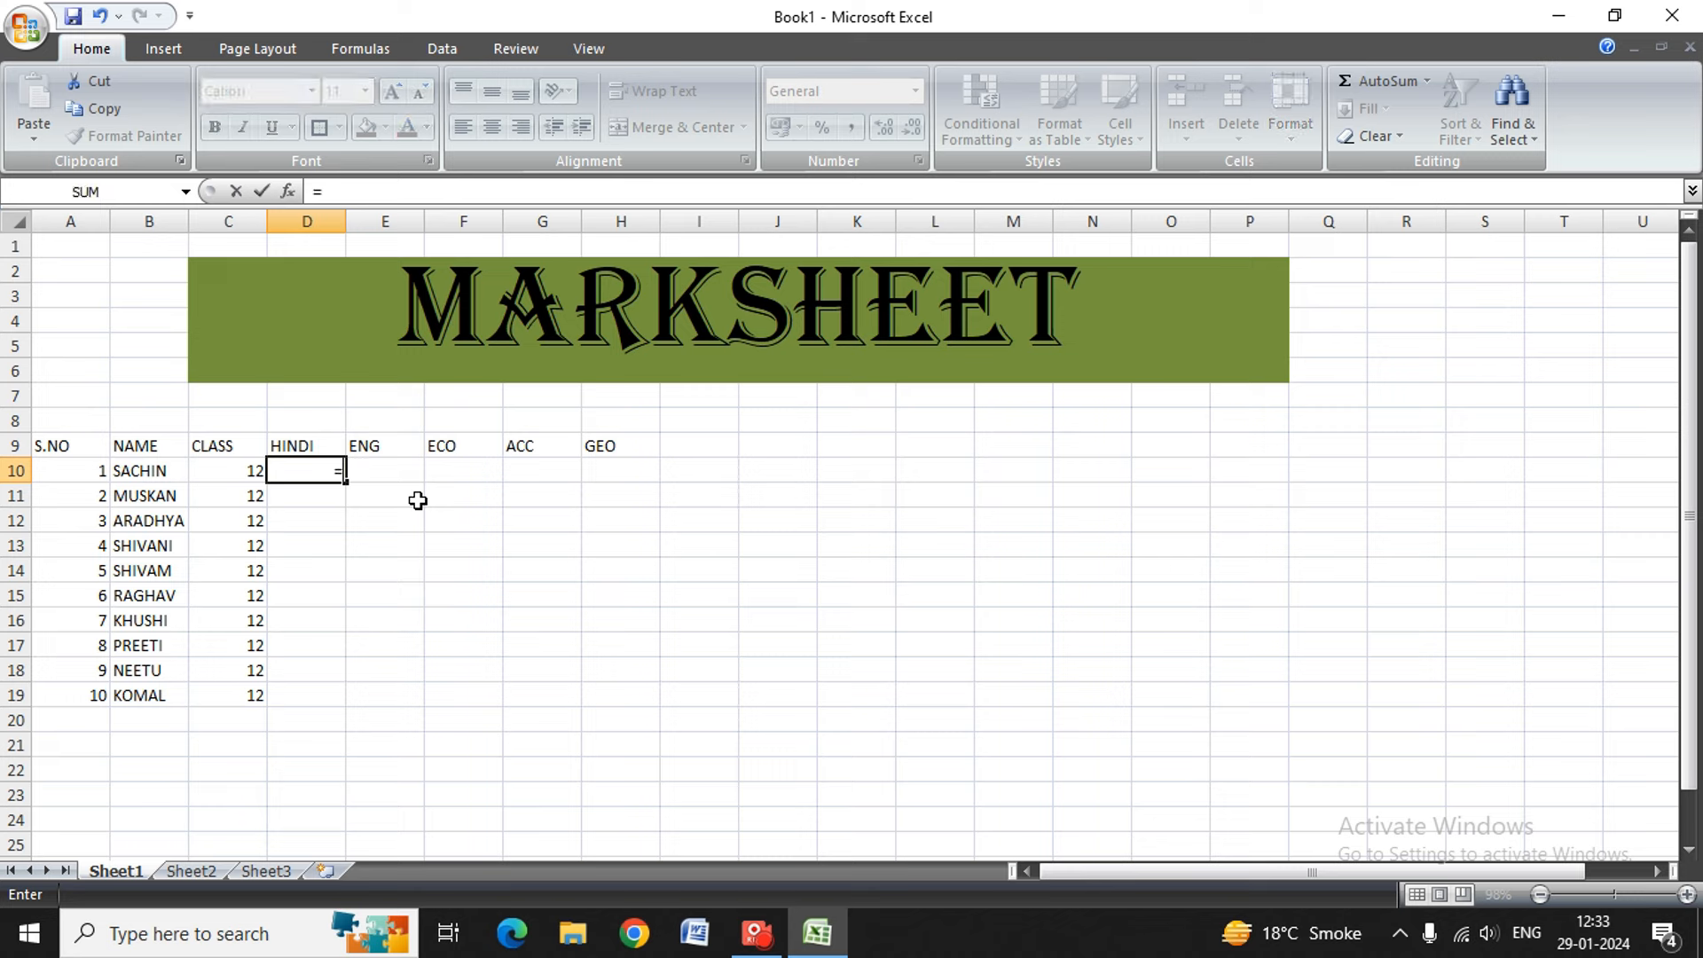
type("RAN")
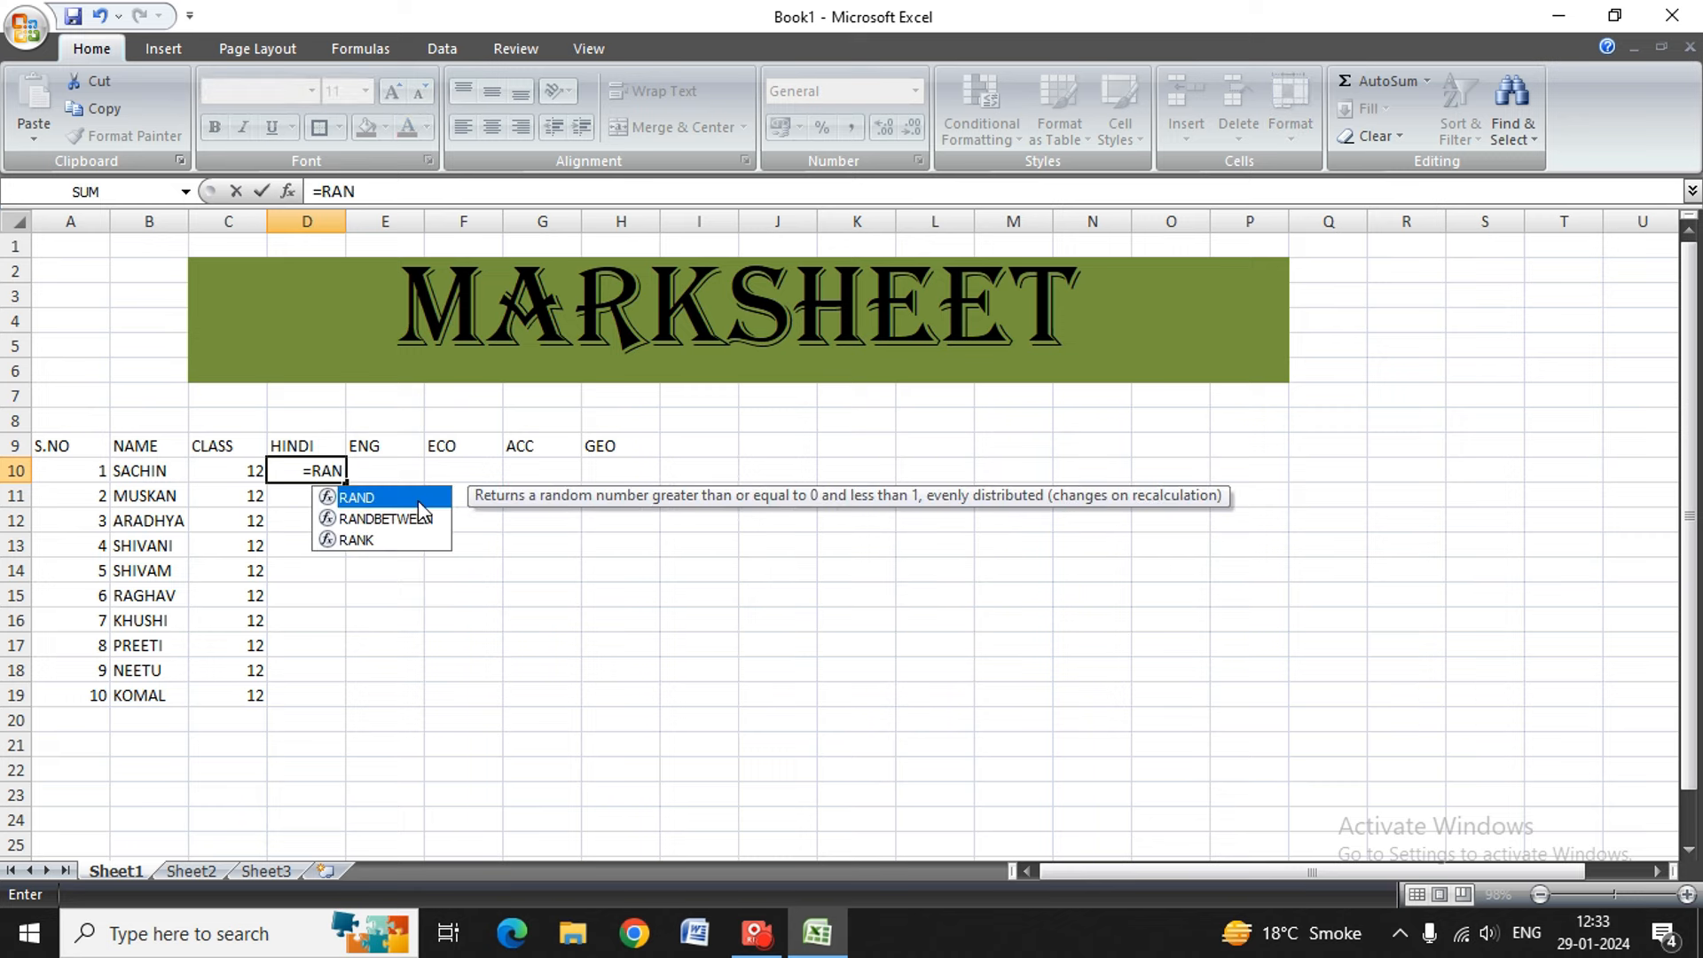
key("Down")
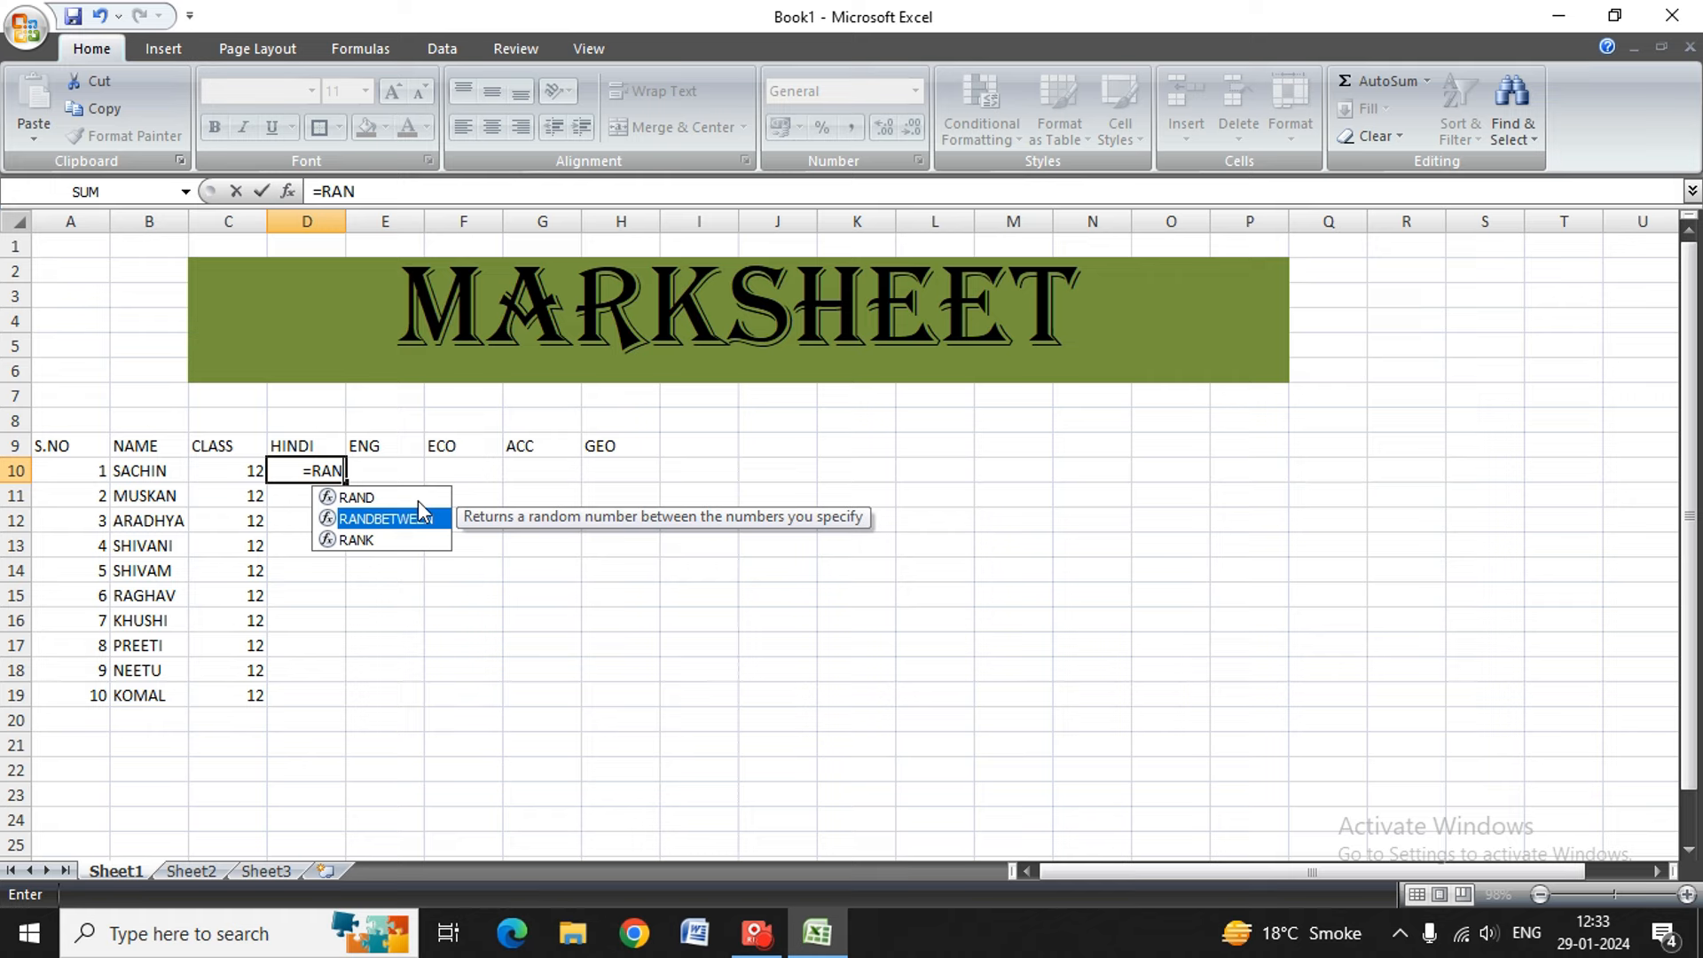
key("Tab")
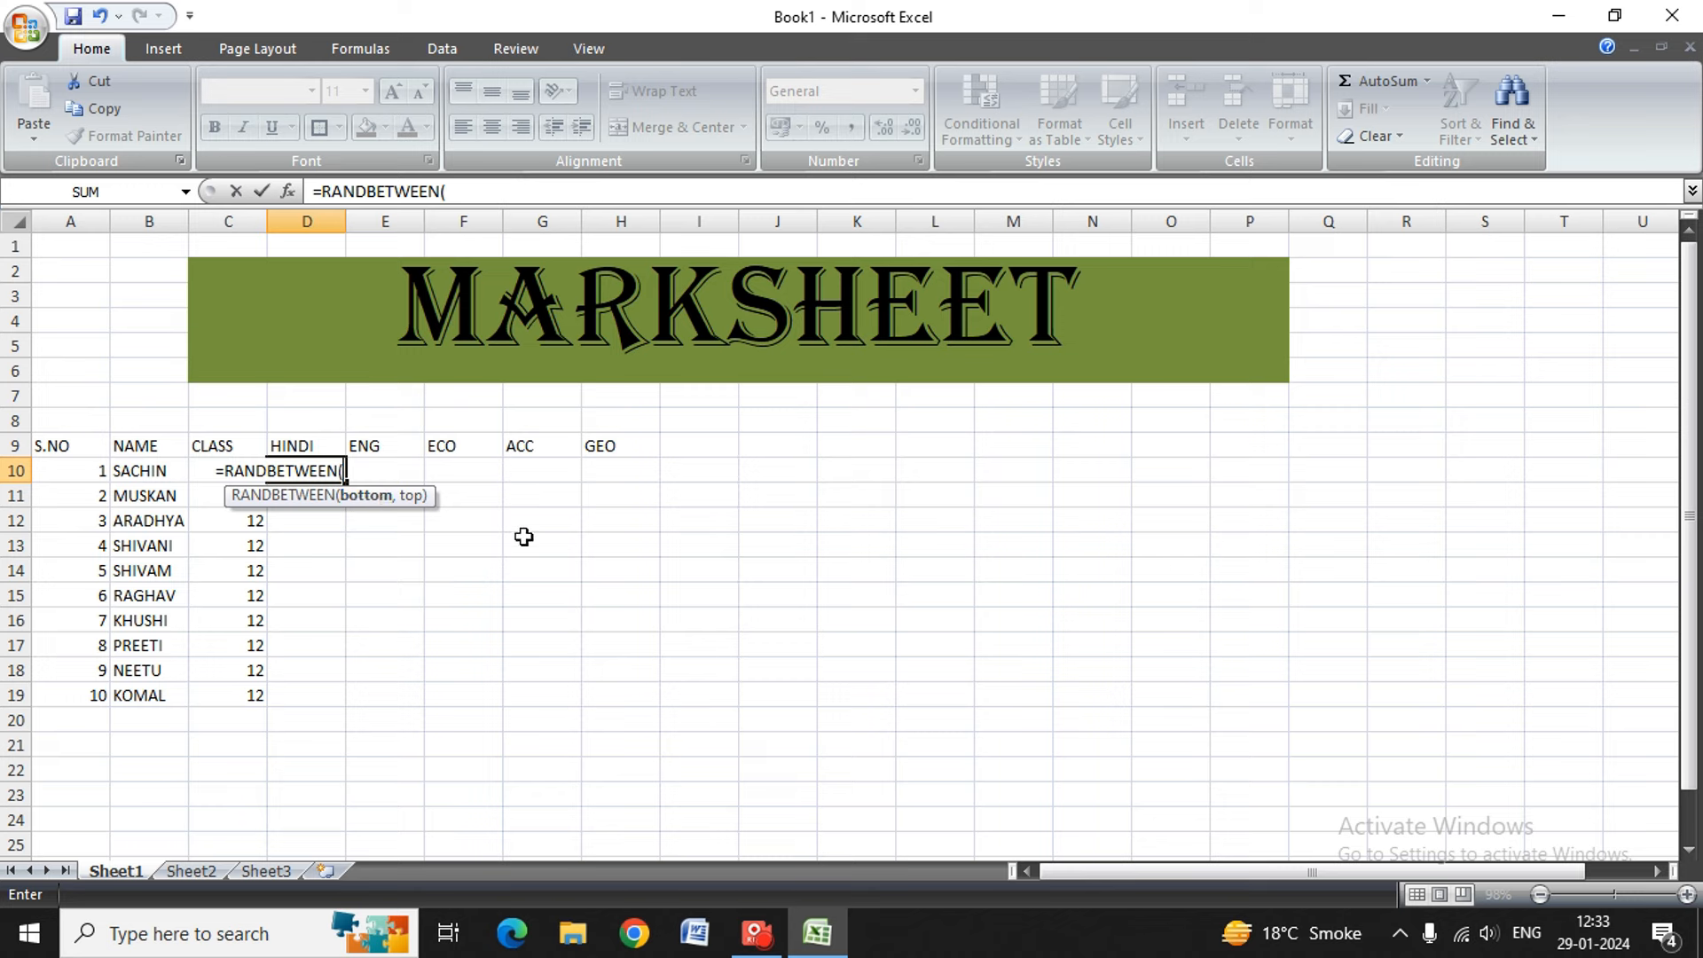
type("6,")
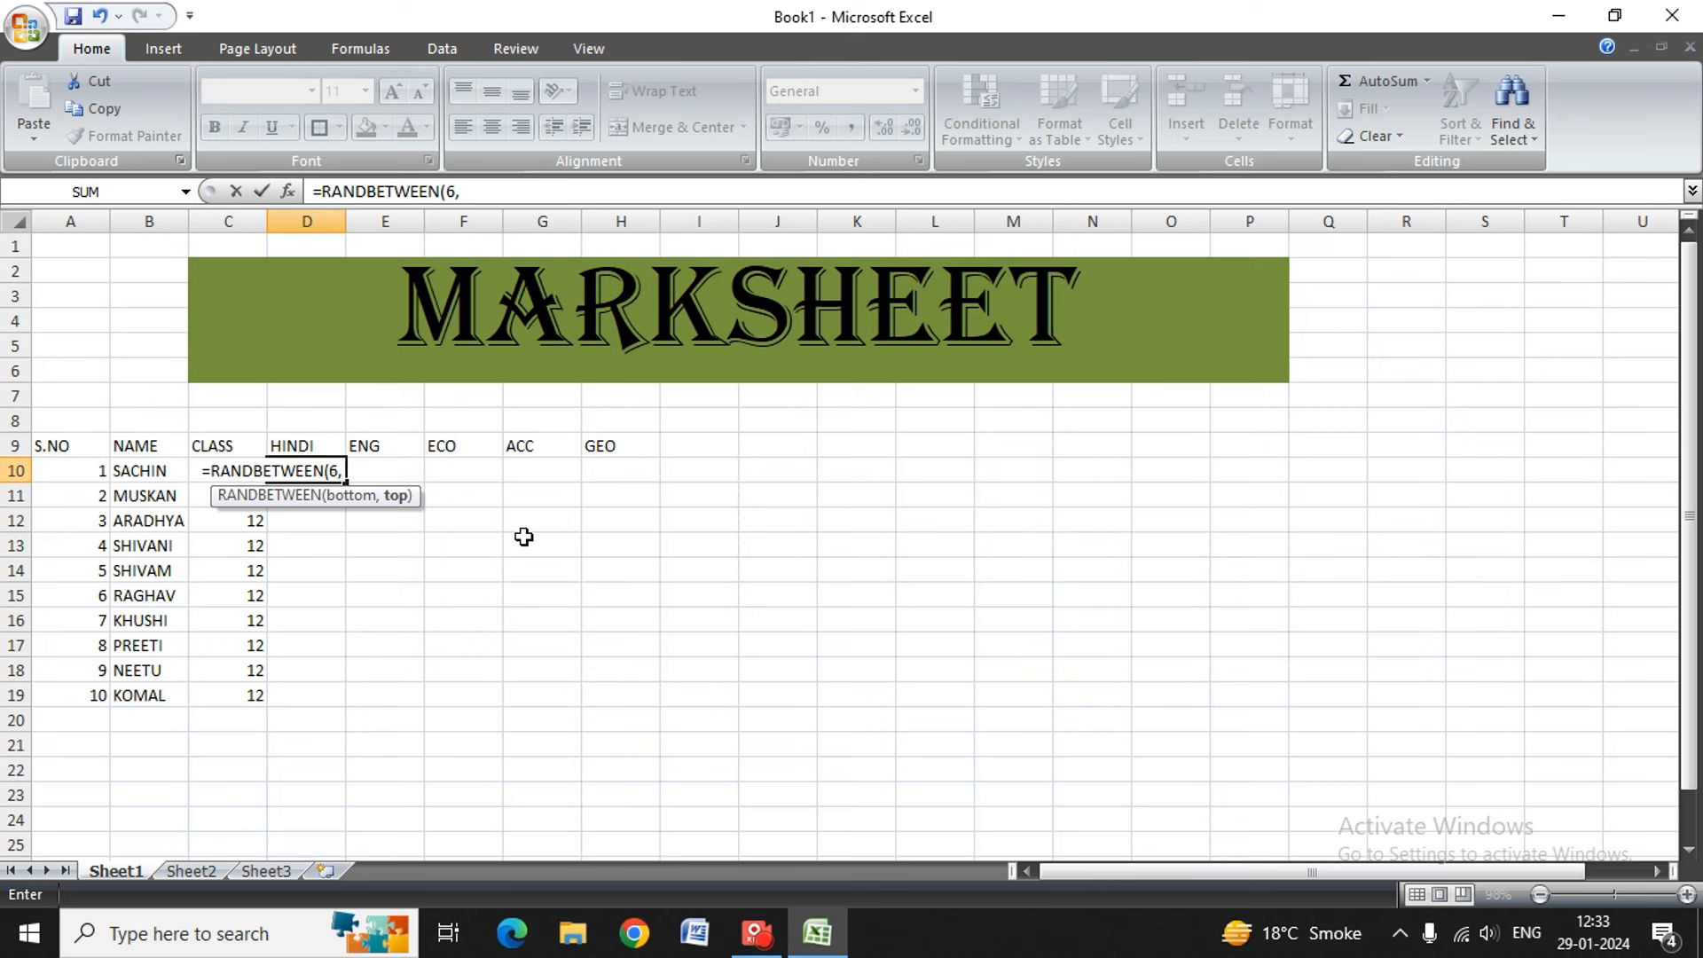
type("9")
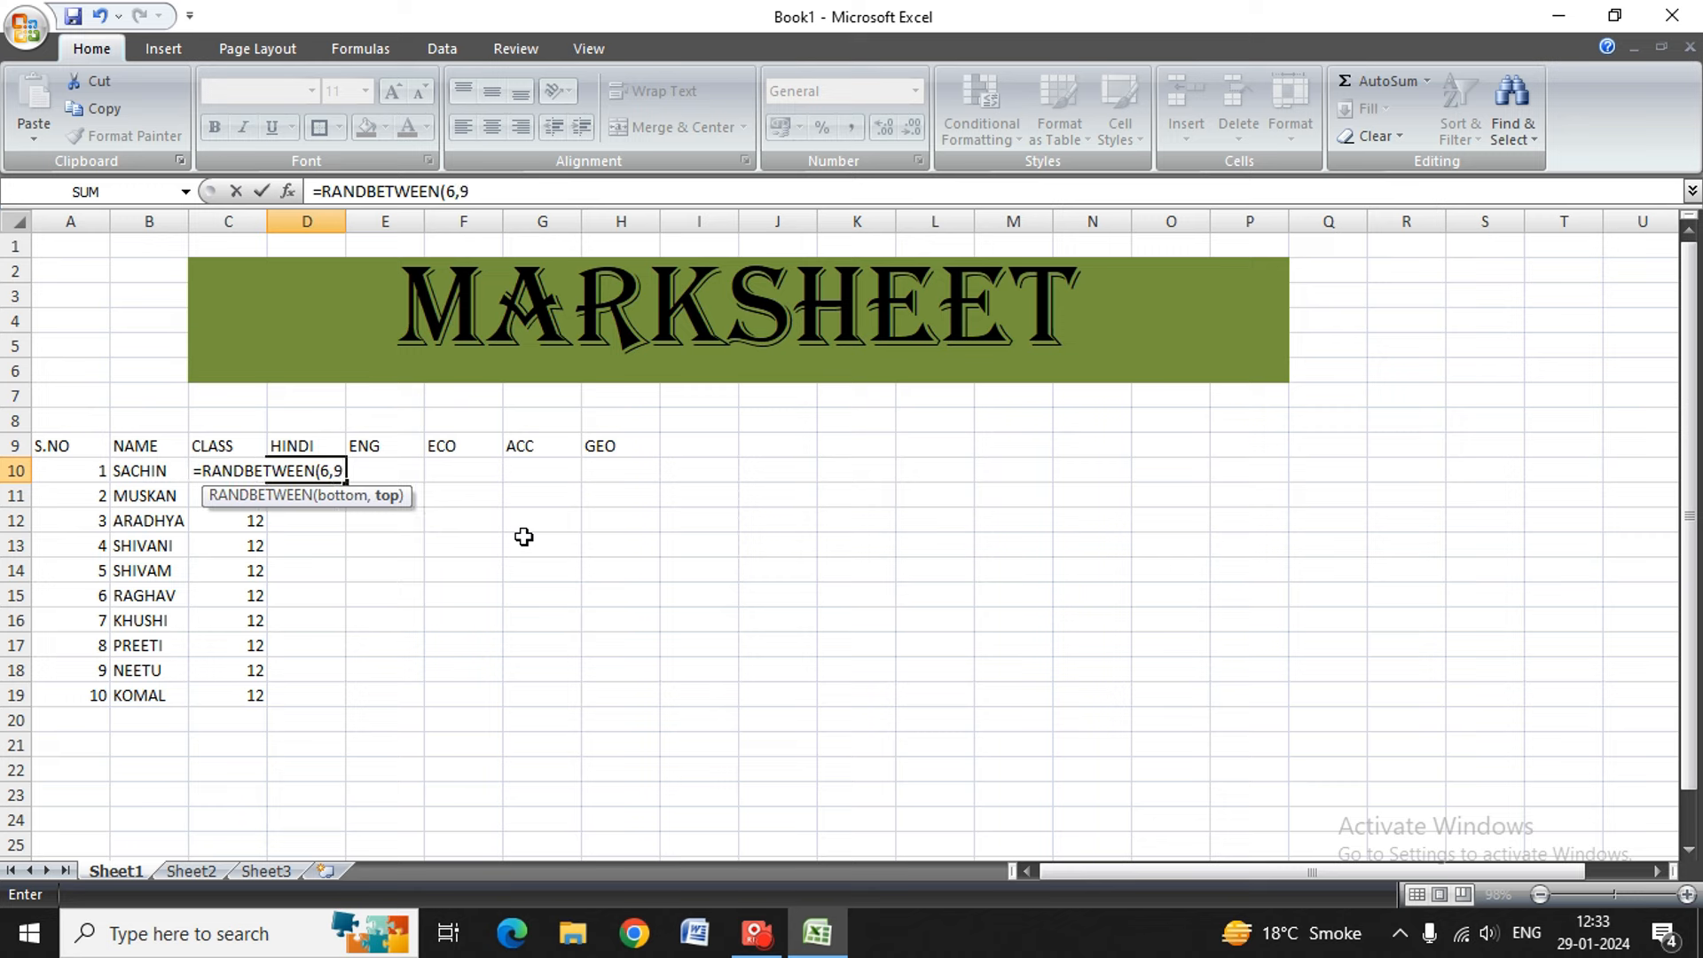
type("0")
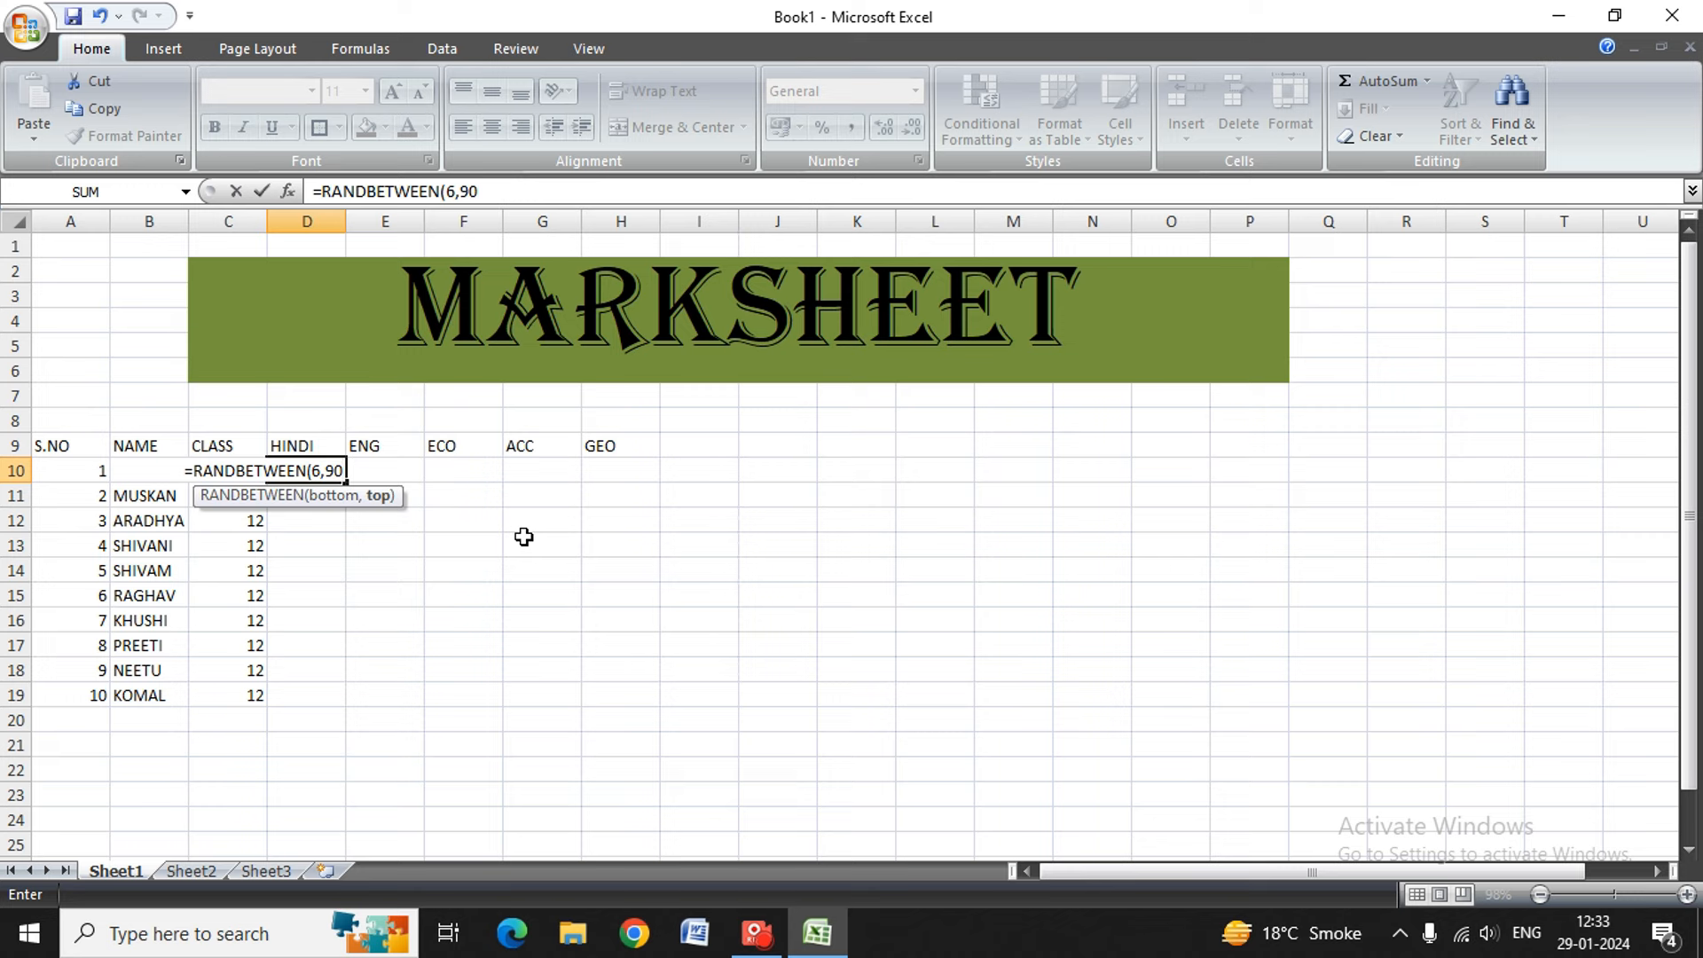
key("BackSpace")
key("BackSpace")
key("BackSpace")
key("BackSpace")
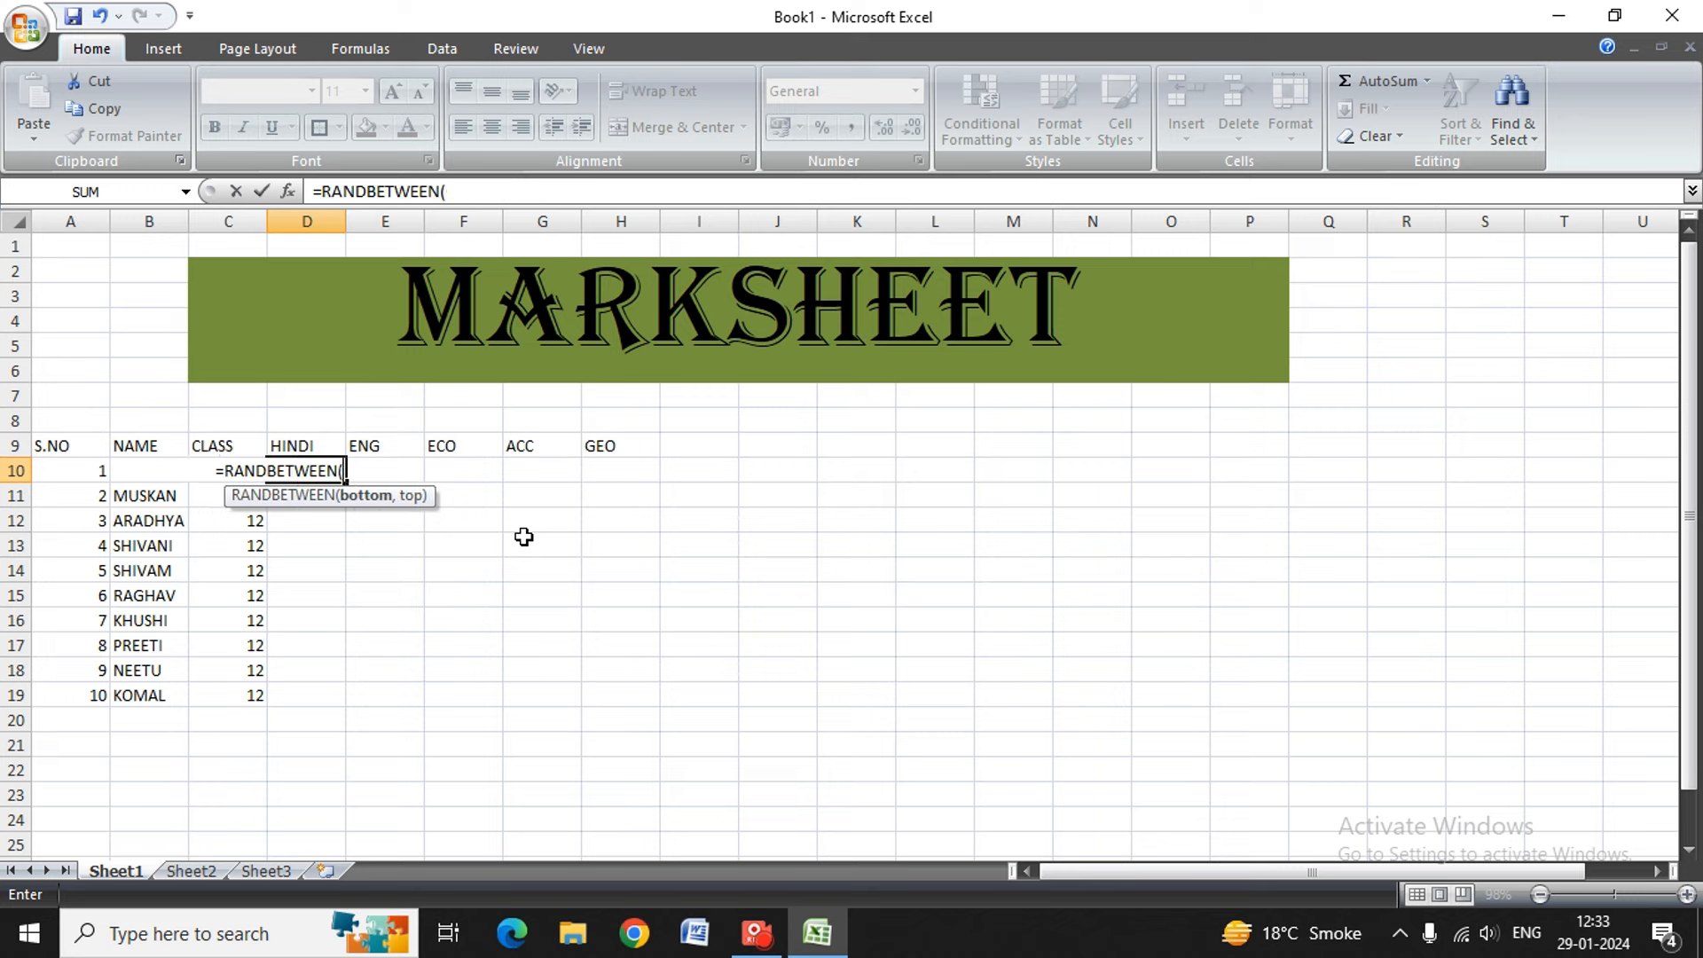
- Complete the RANDBETWEEN formula in D10 with 1 as the bottom and 100 as the top value
type("1,")
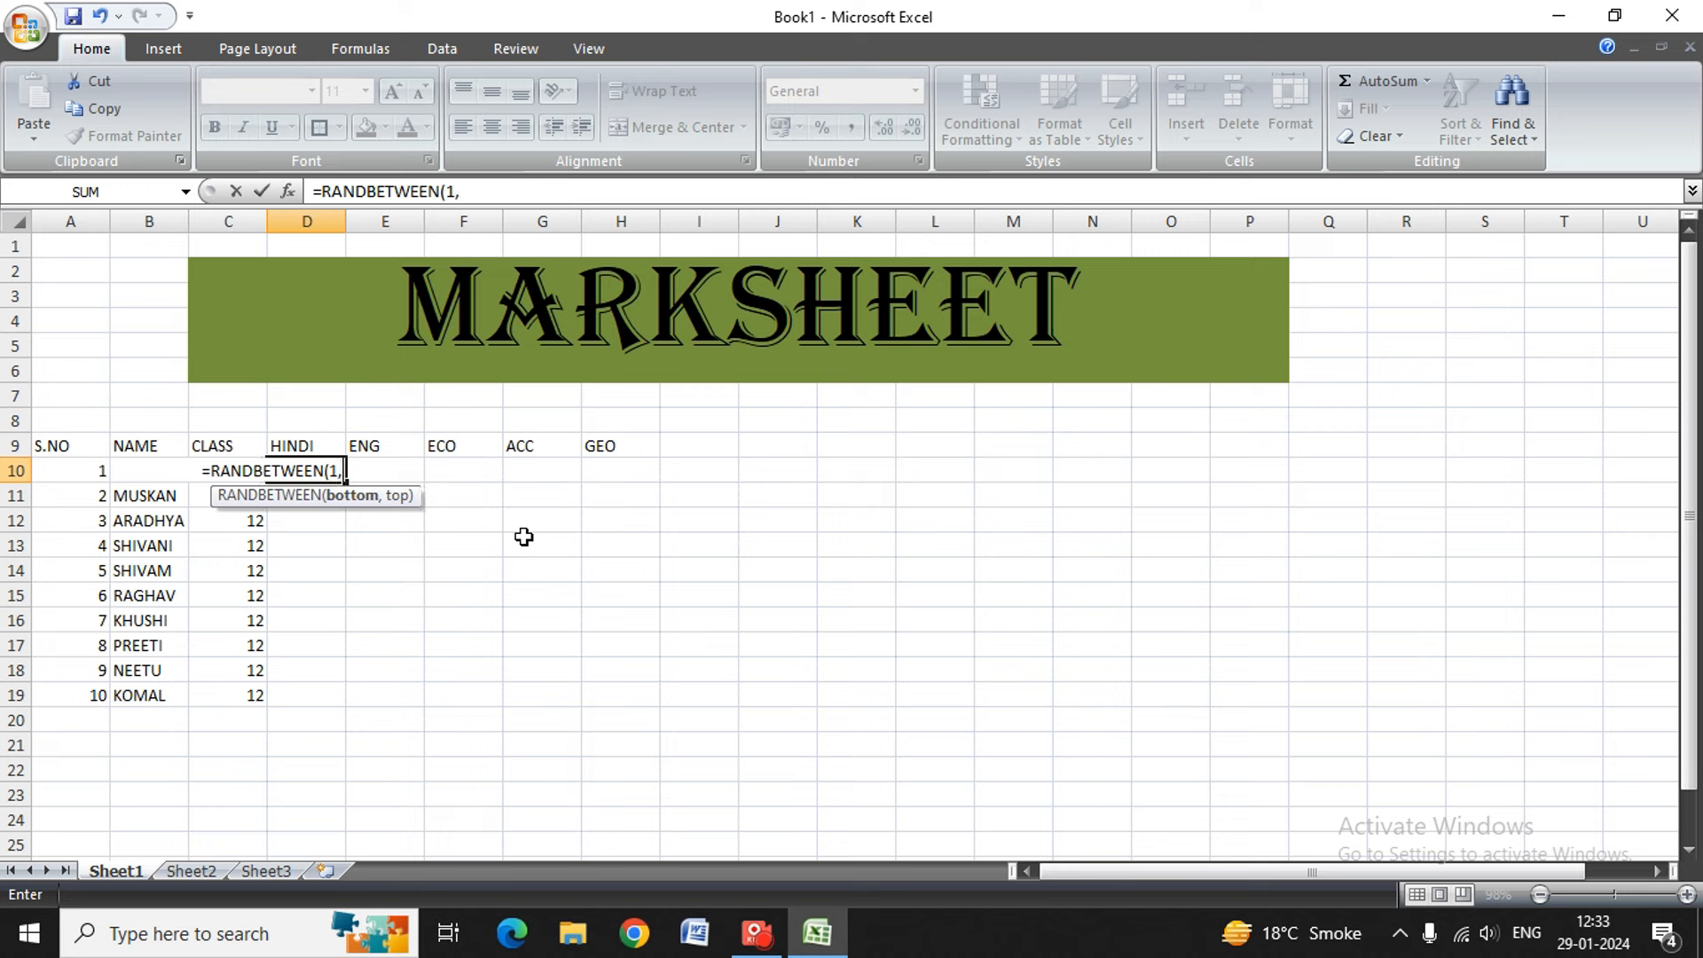
type("100")
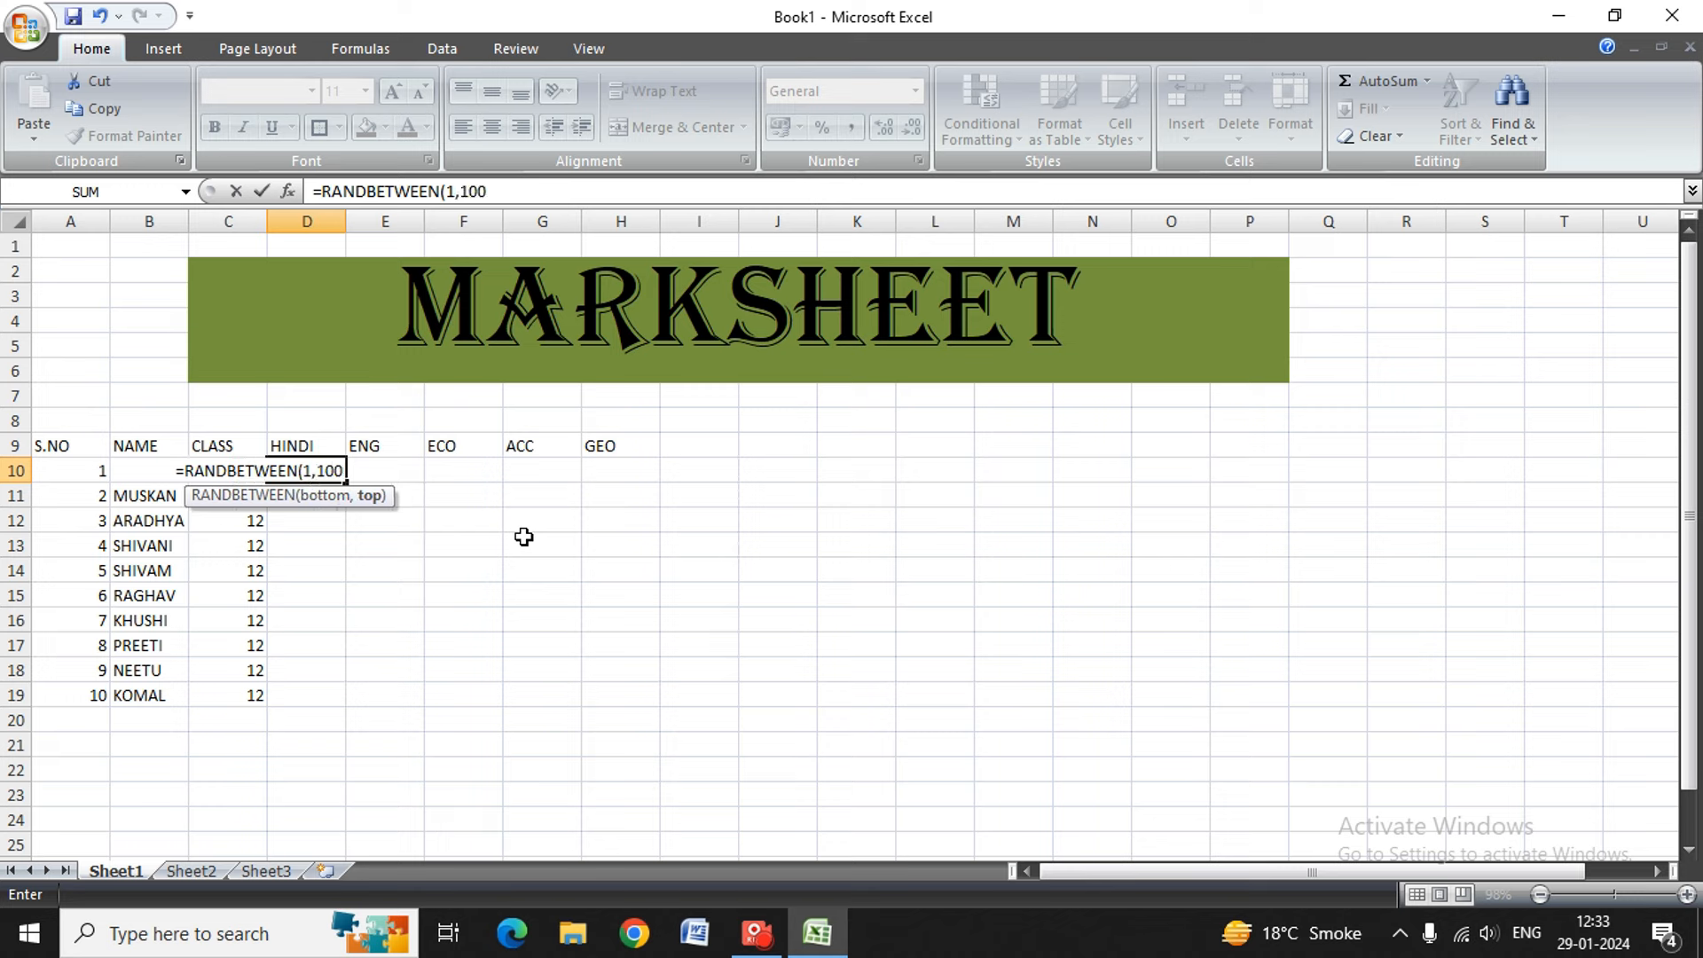
type(")")
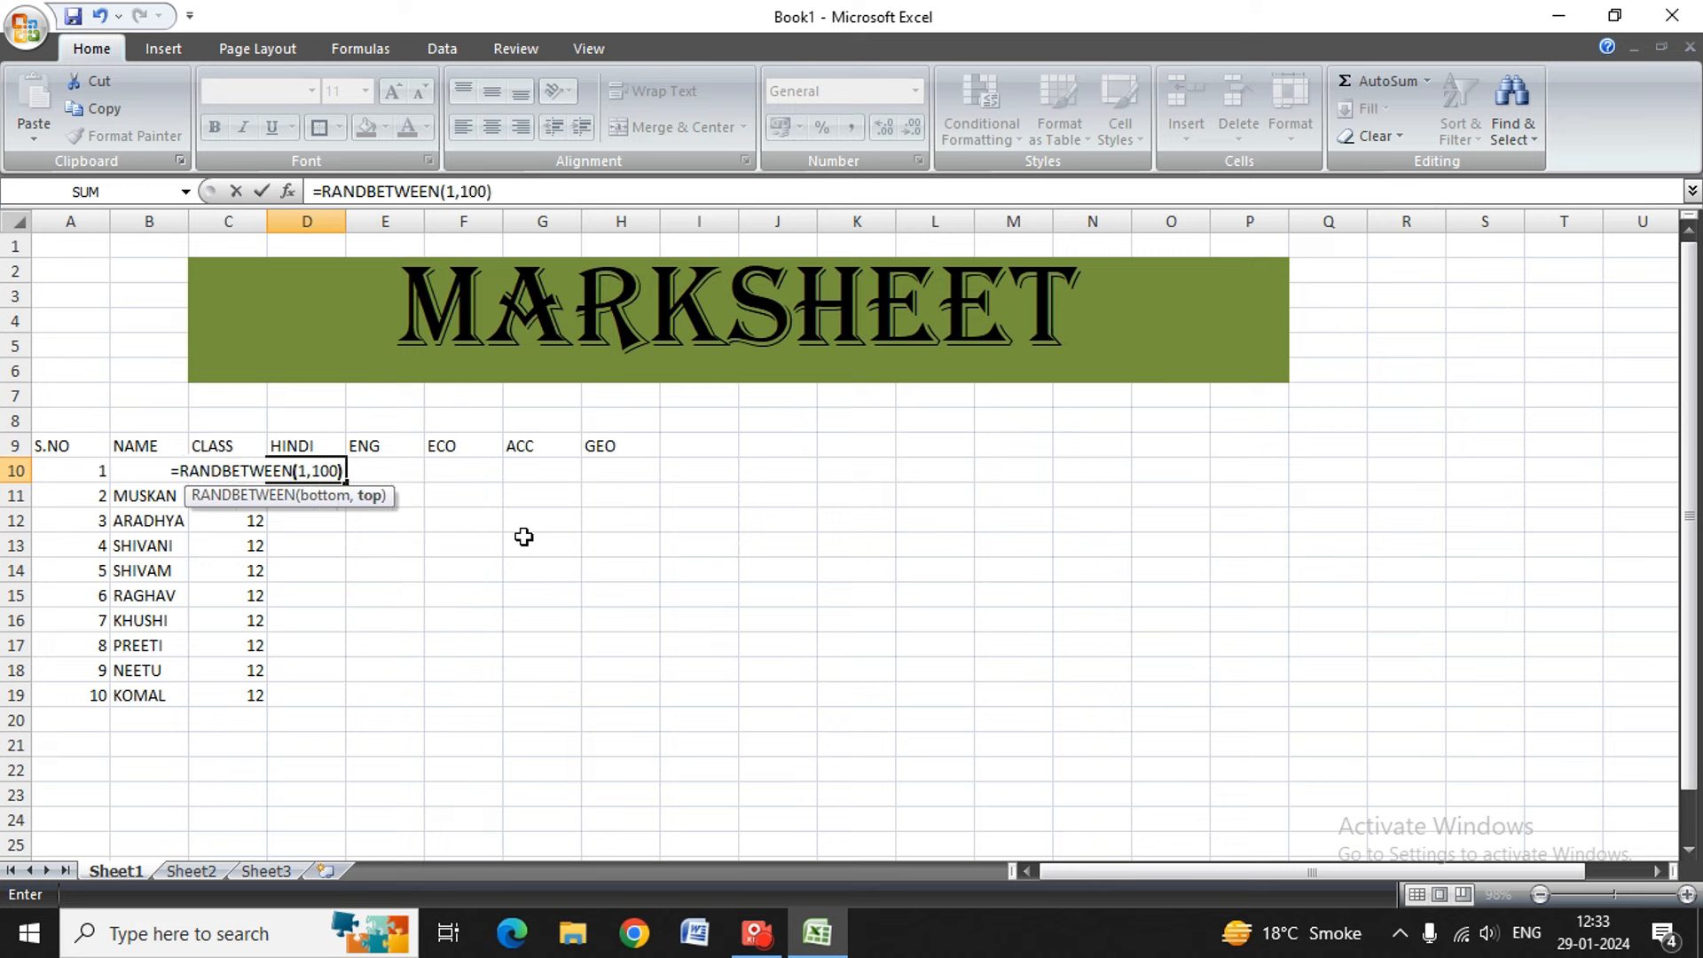
key("Return")
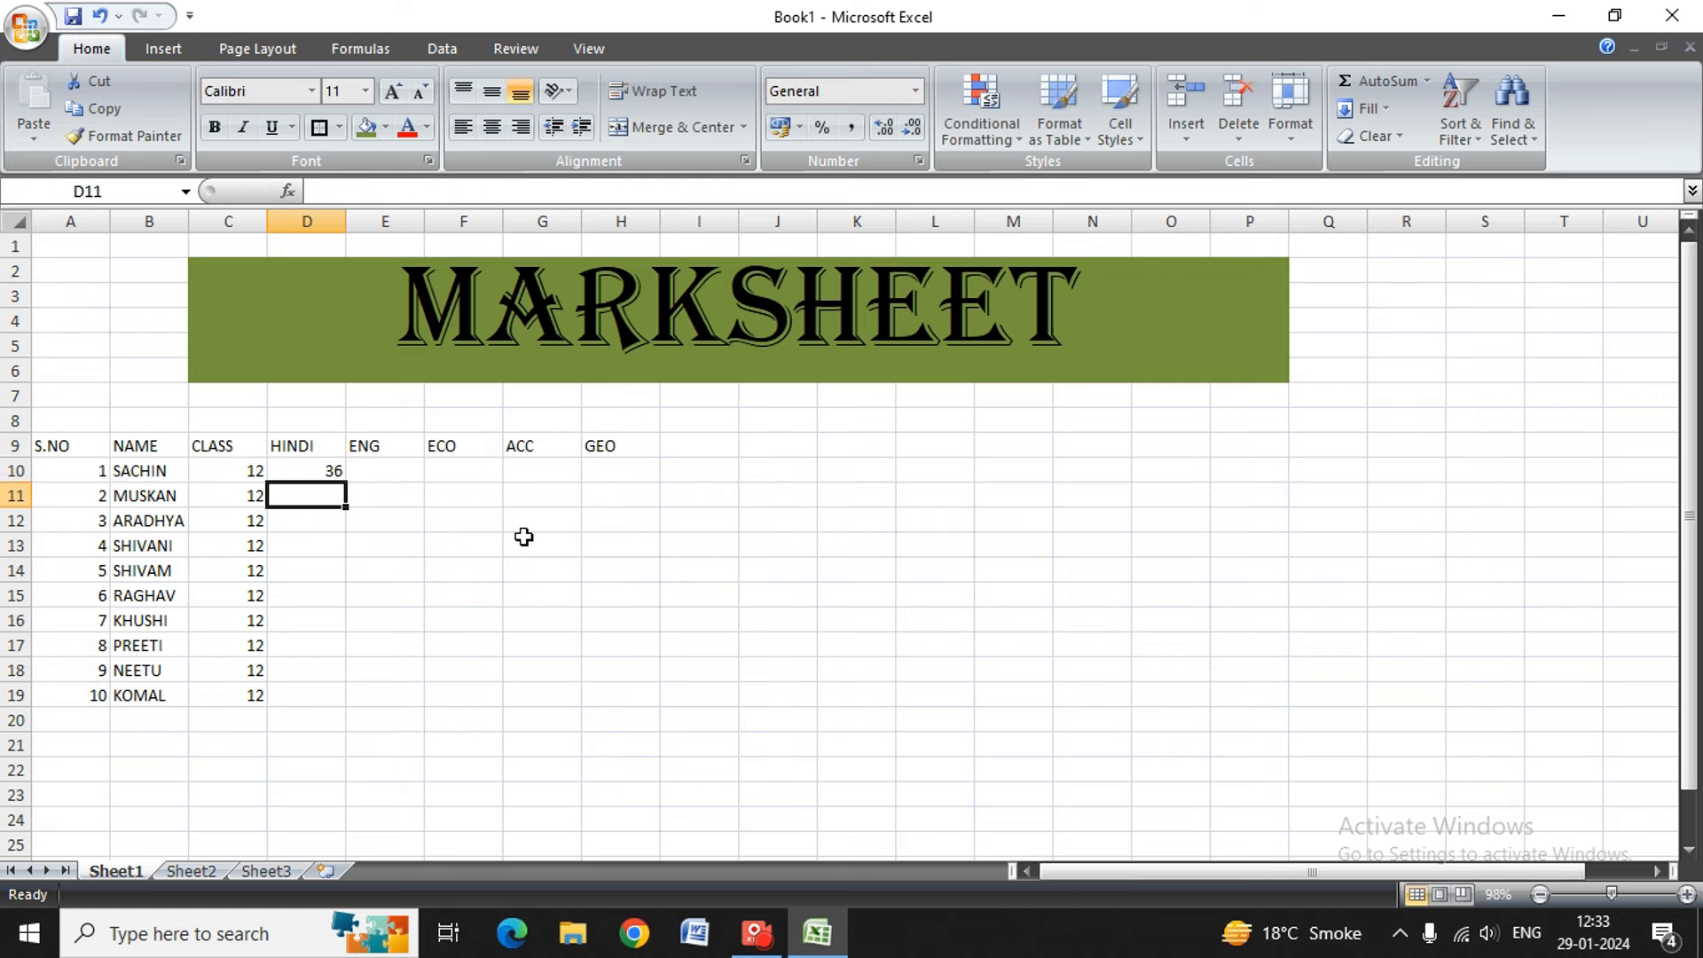
- Fill the random marks formula from D10 down the HINDI column to D19
key("Up")
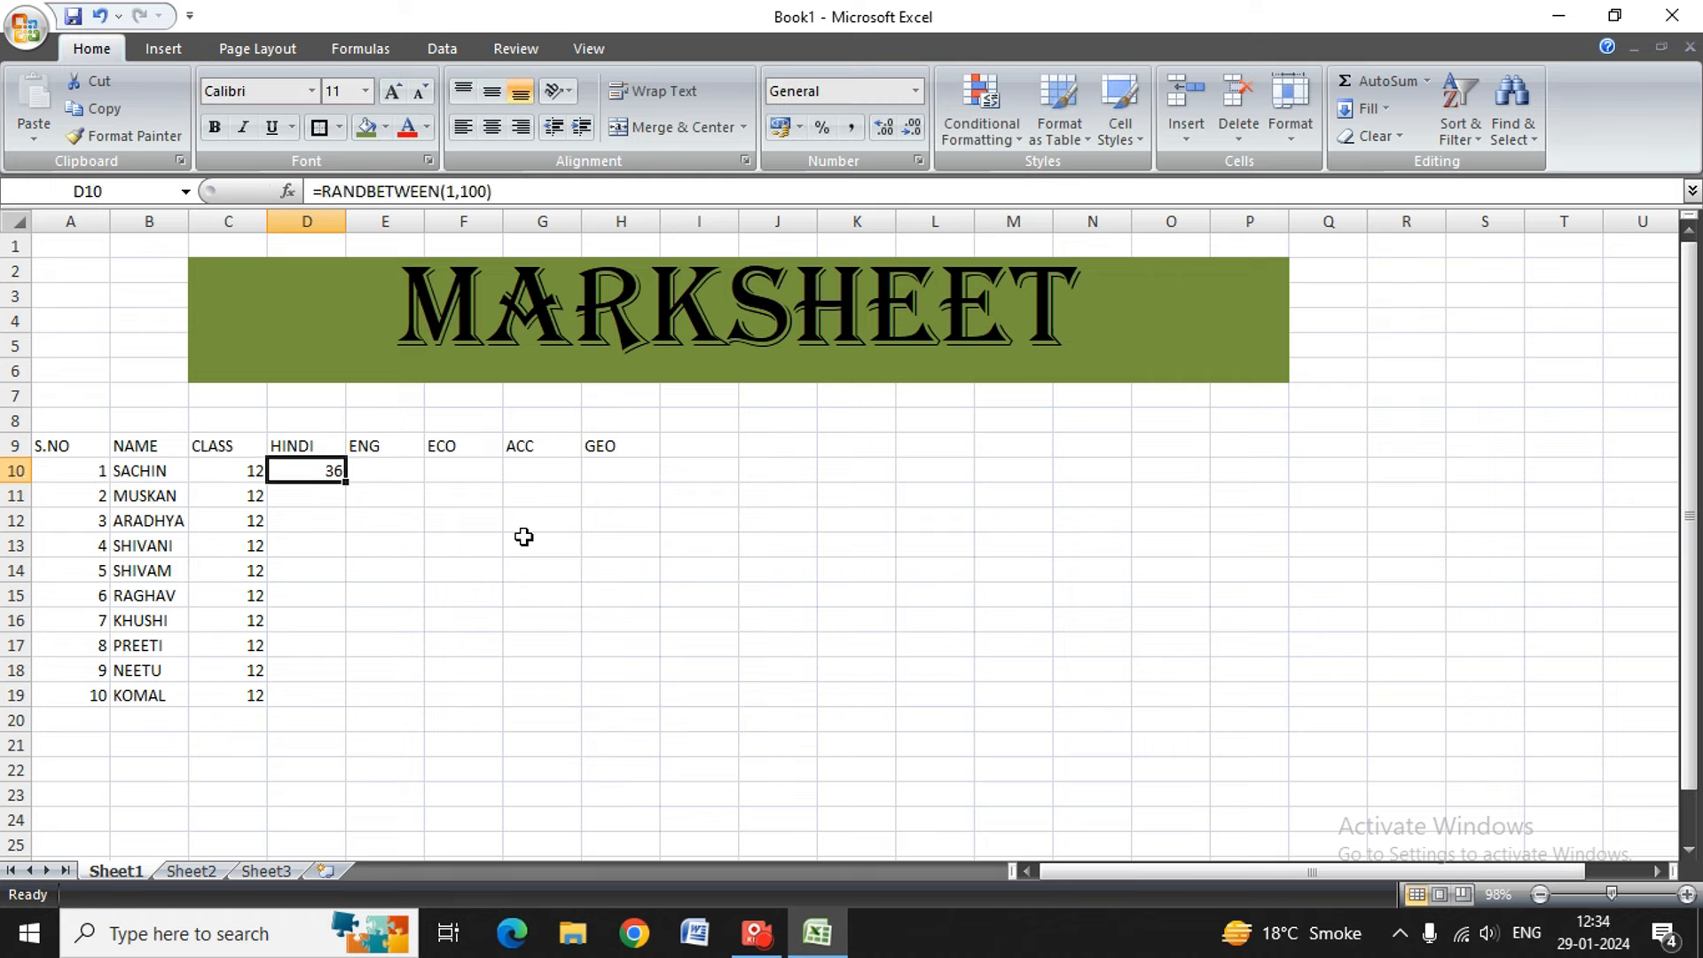
key("shift+Down")
key("shift+Down")
key("shift+Down")
key("shift+Down")
key("shift+Down")
key("shift+Down")
key("shift+Down")
key("shift+Down")
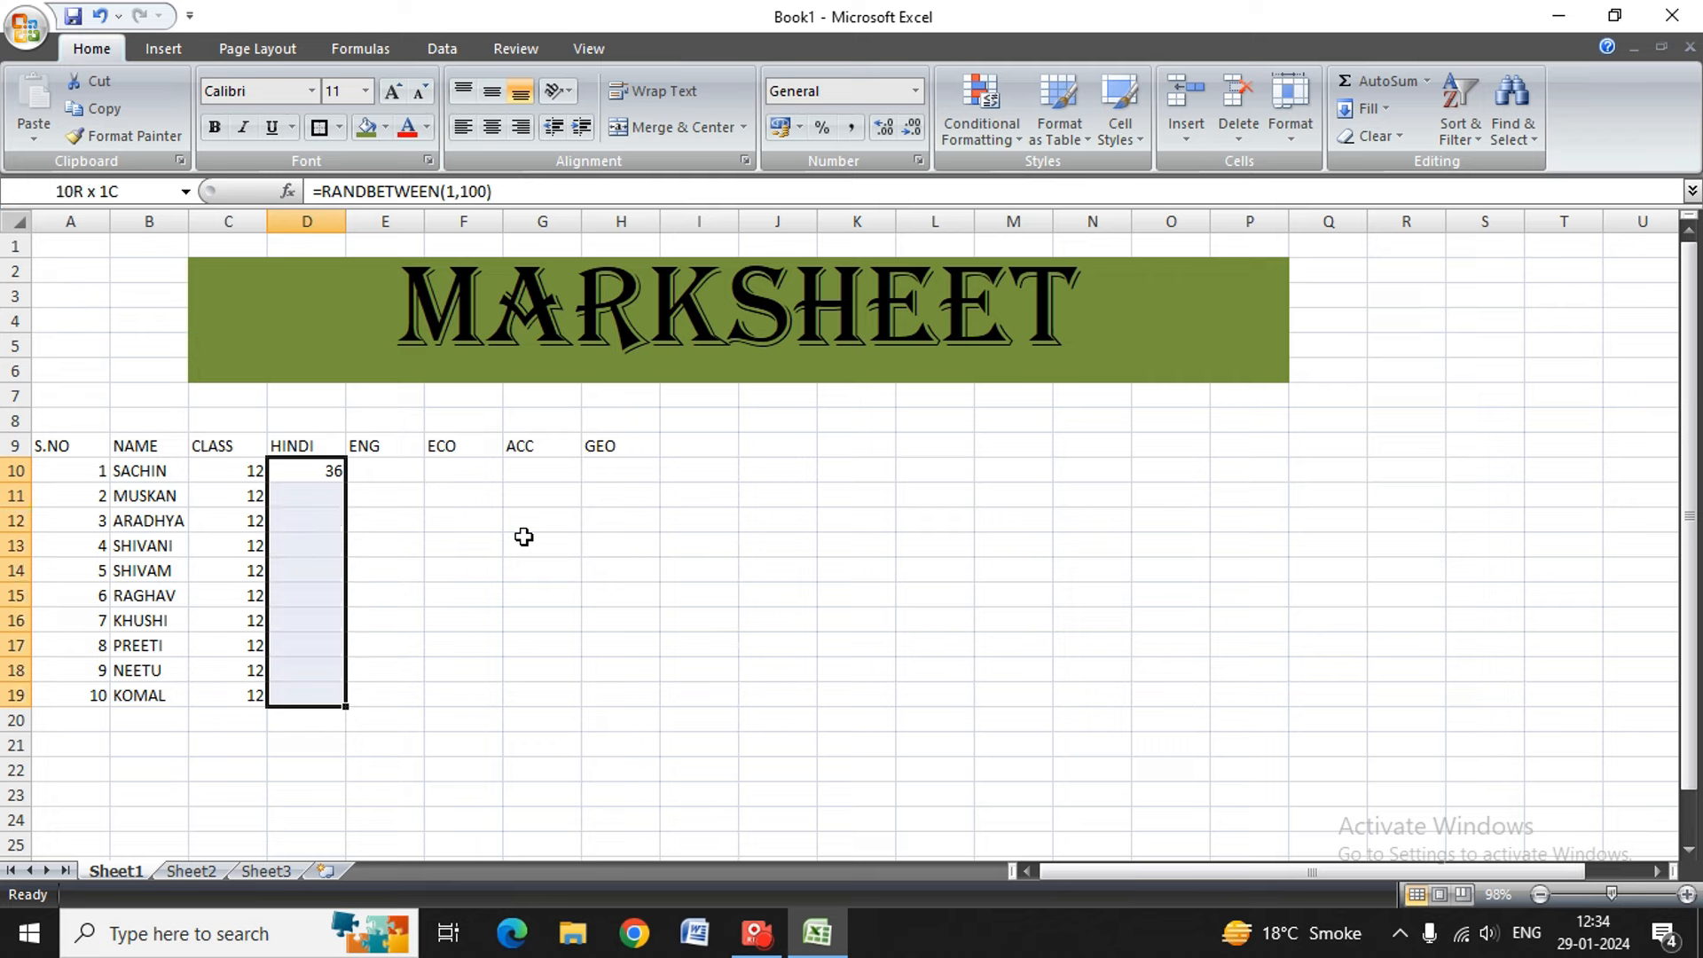
key("shift+Right")
key("shift+Right")
key("shift+Right")
key("shift+Right")
key("shift+Left")
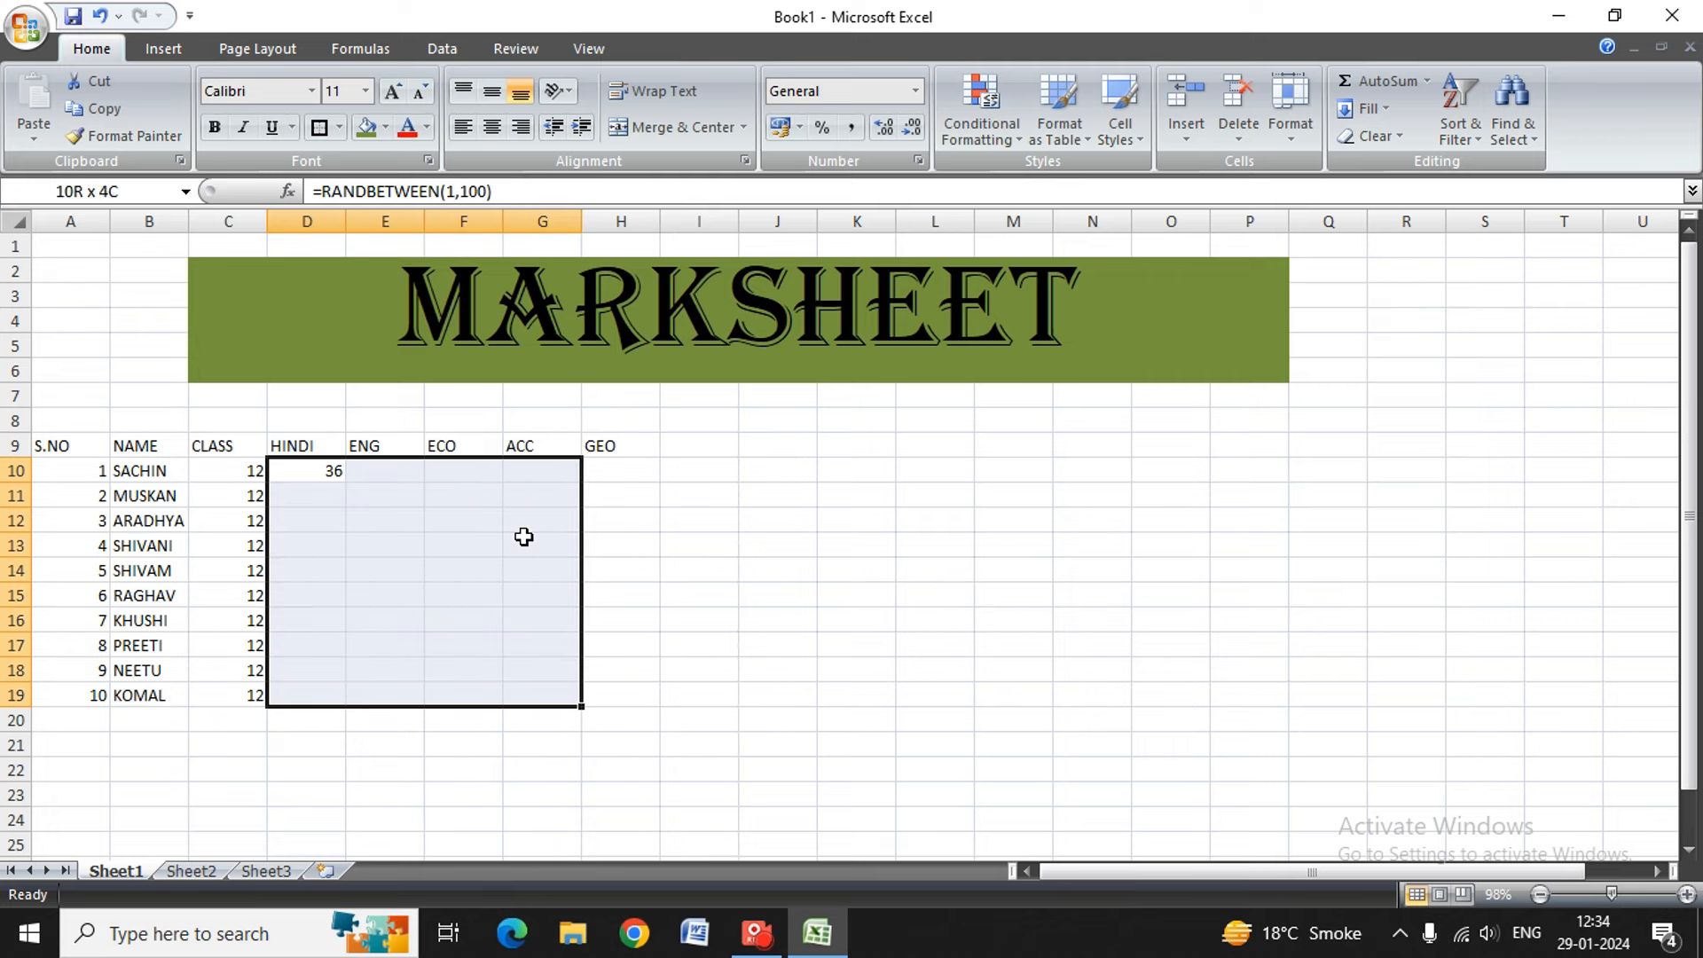
key("shift+Left")
key("shift+Left")
key("shift+Left")
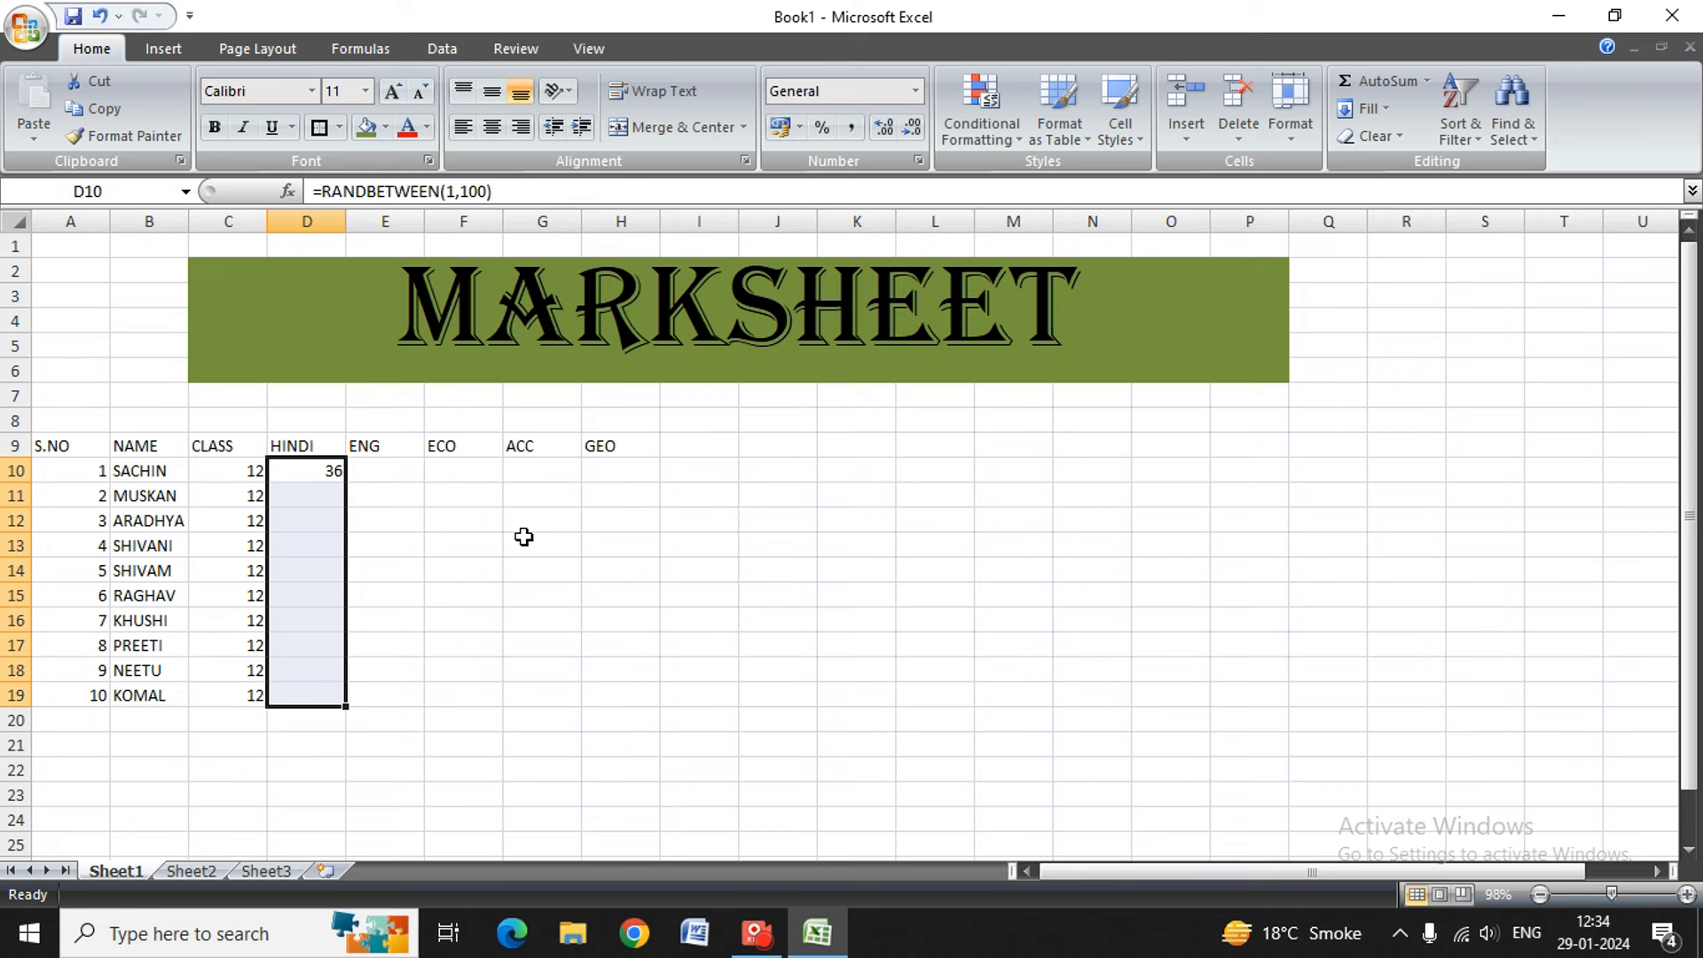
key("ctrl+d")
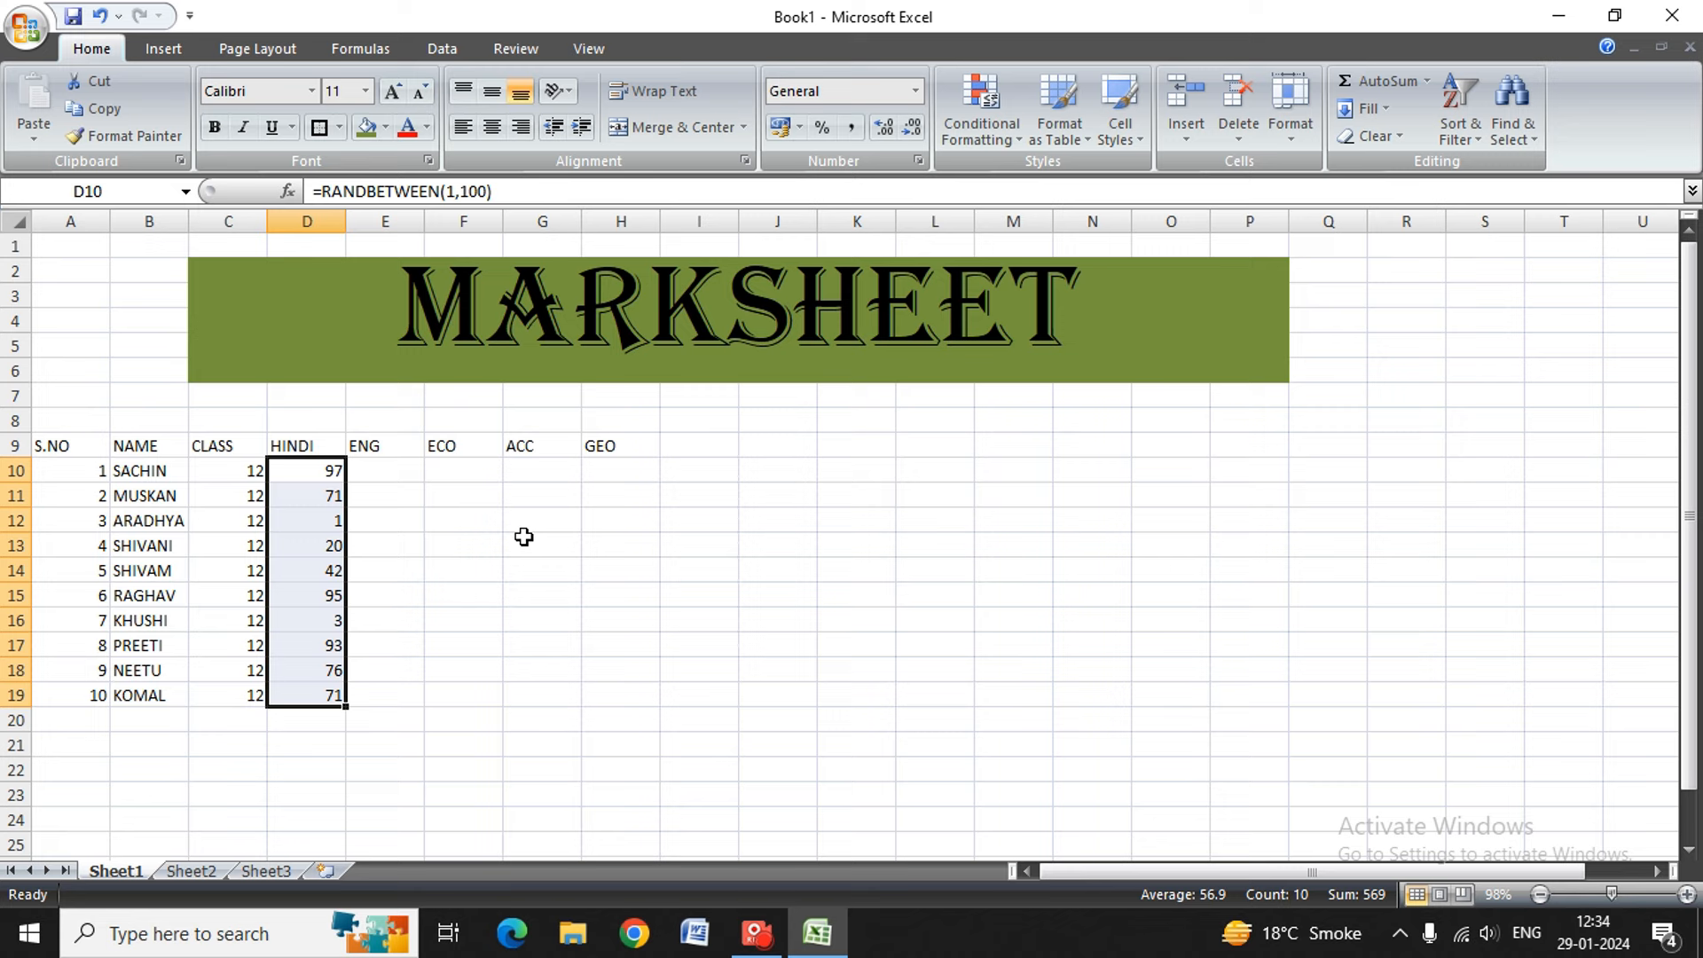
- Fill the HINDI column's formulas across the ENG, ECO, ACC and GEO columns, covering D10 to H19
key("shift+Right")
key("shift+Right")
key("shift+Right")
key("shift+Right")
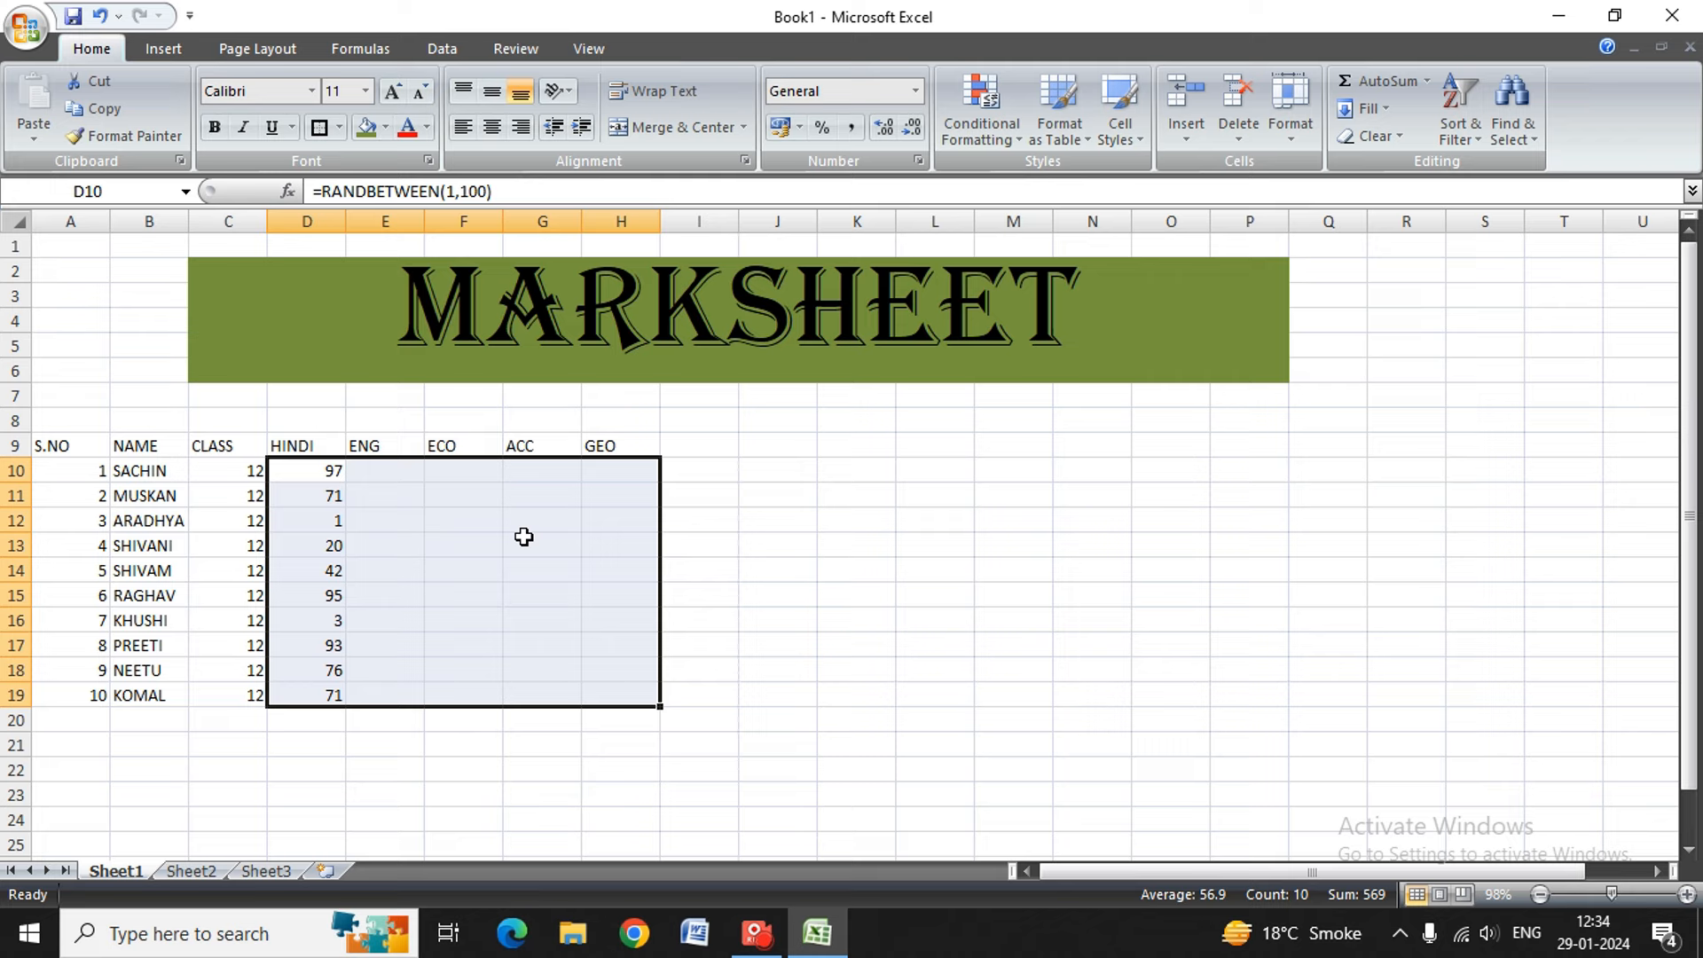
key("ctrl+r")
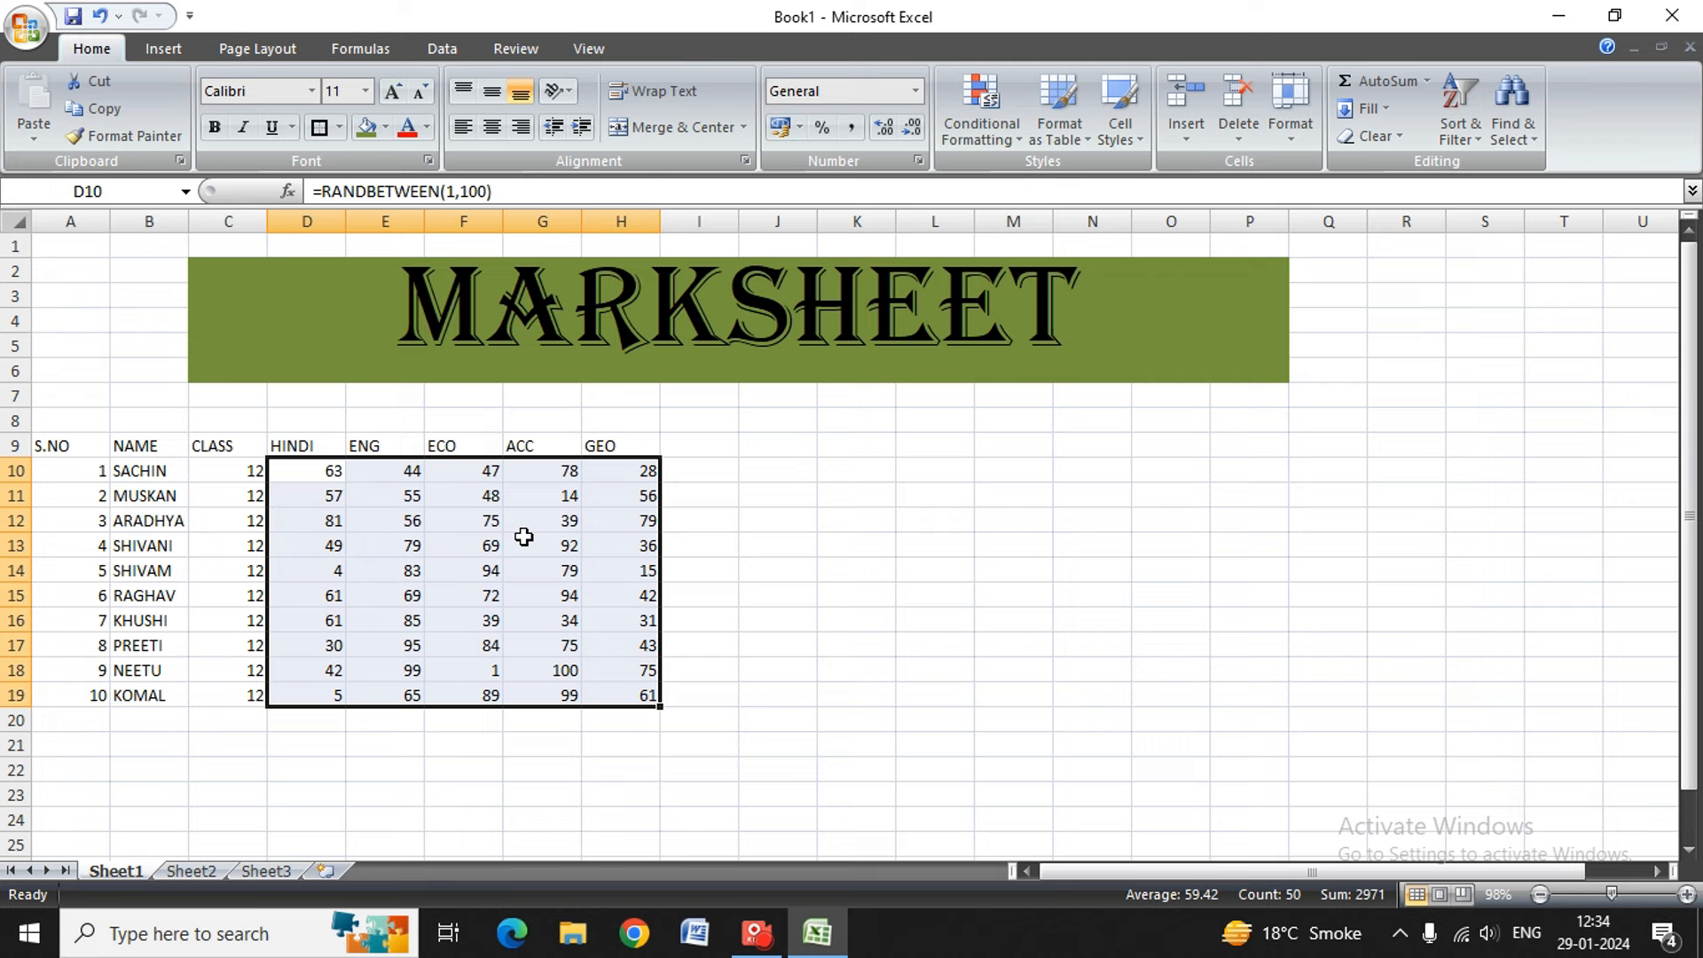
- Recalculate the sheet several times to generate new random marks in D10 to H19
key("F9")
key("F9")
key("F9")
key("F9")
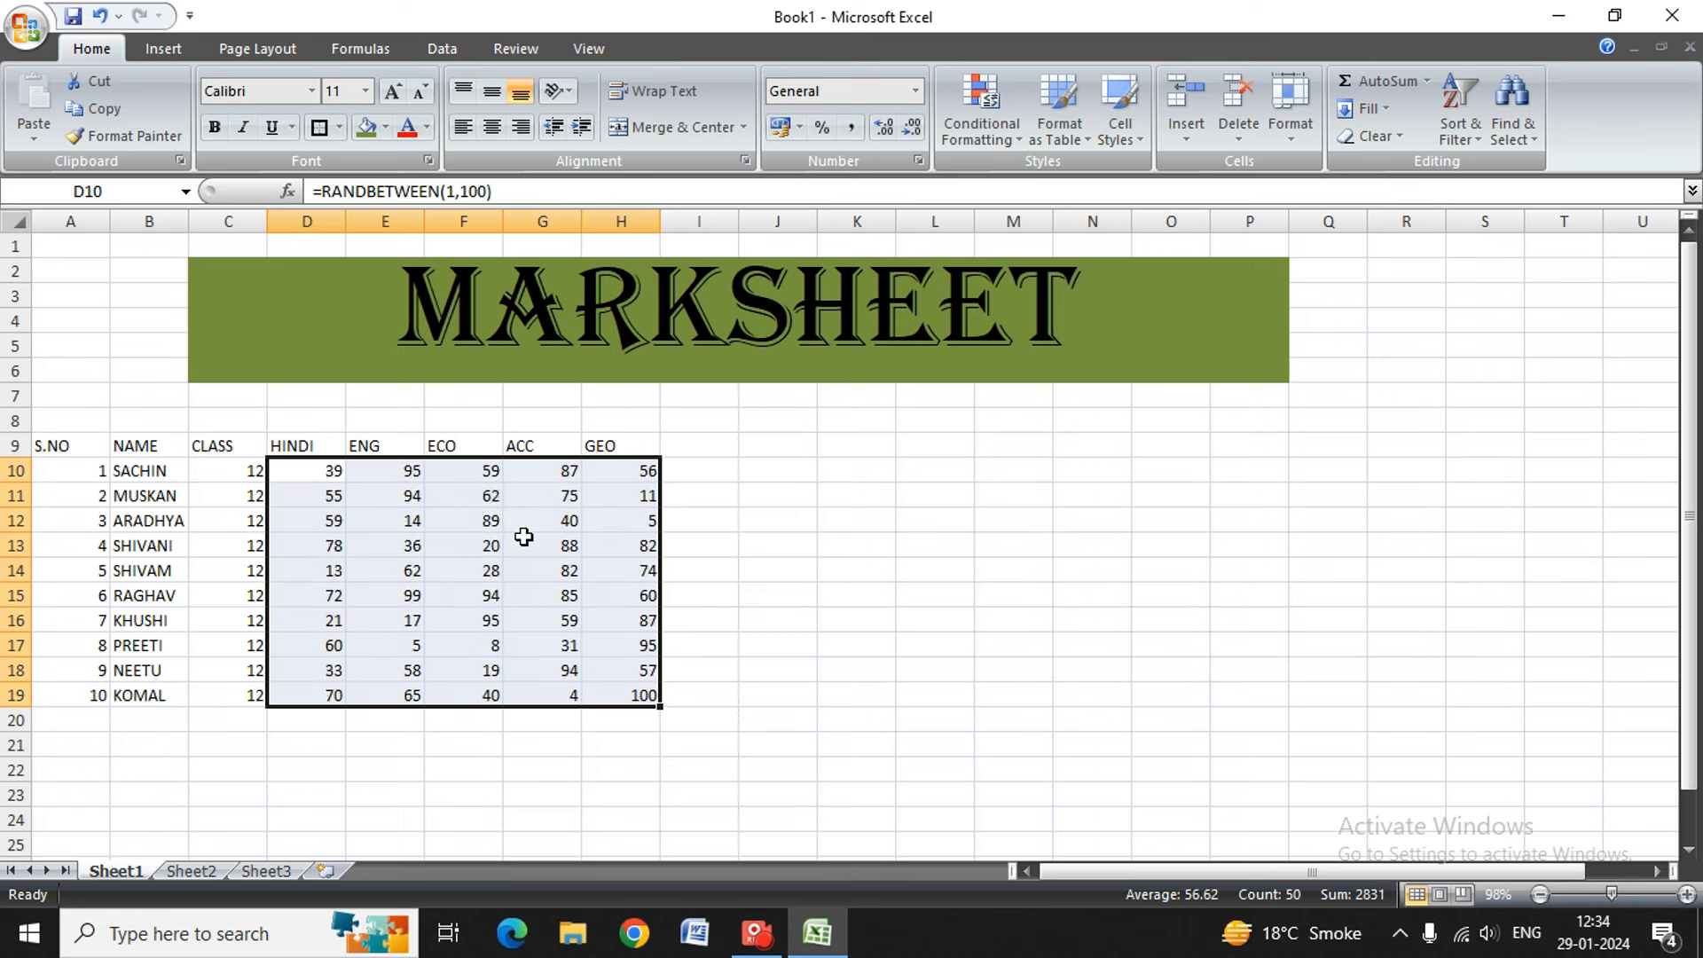
- Recalculate the sheet three more times to refresh the random subject marks
key("F9")
key("F9")
key("F9")
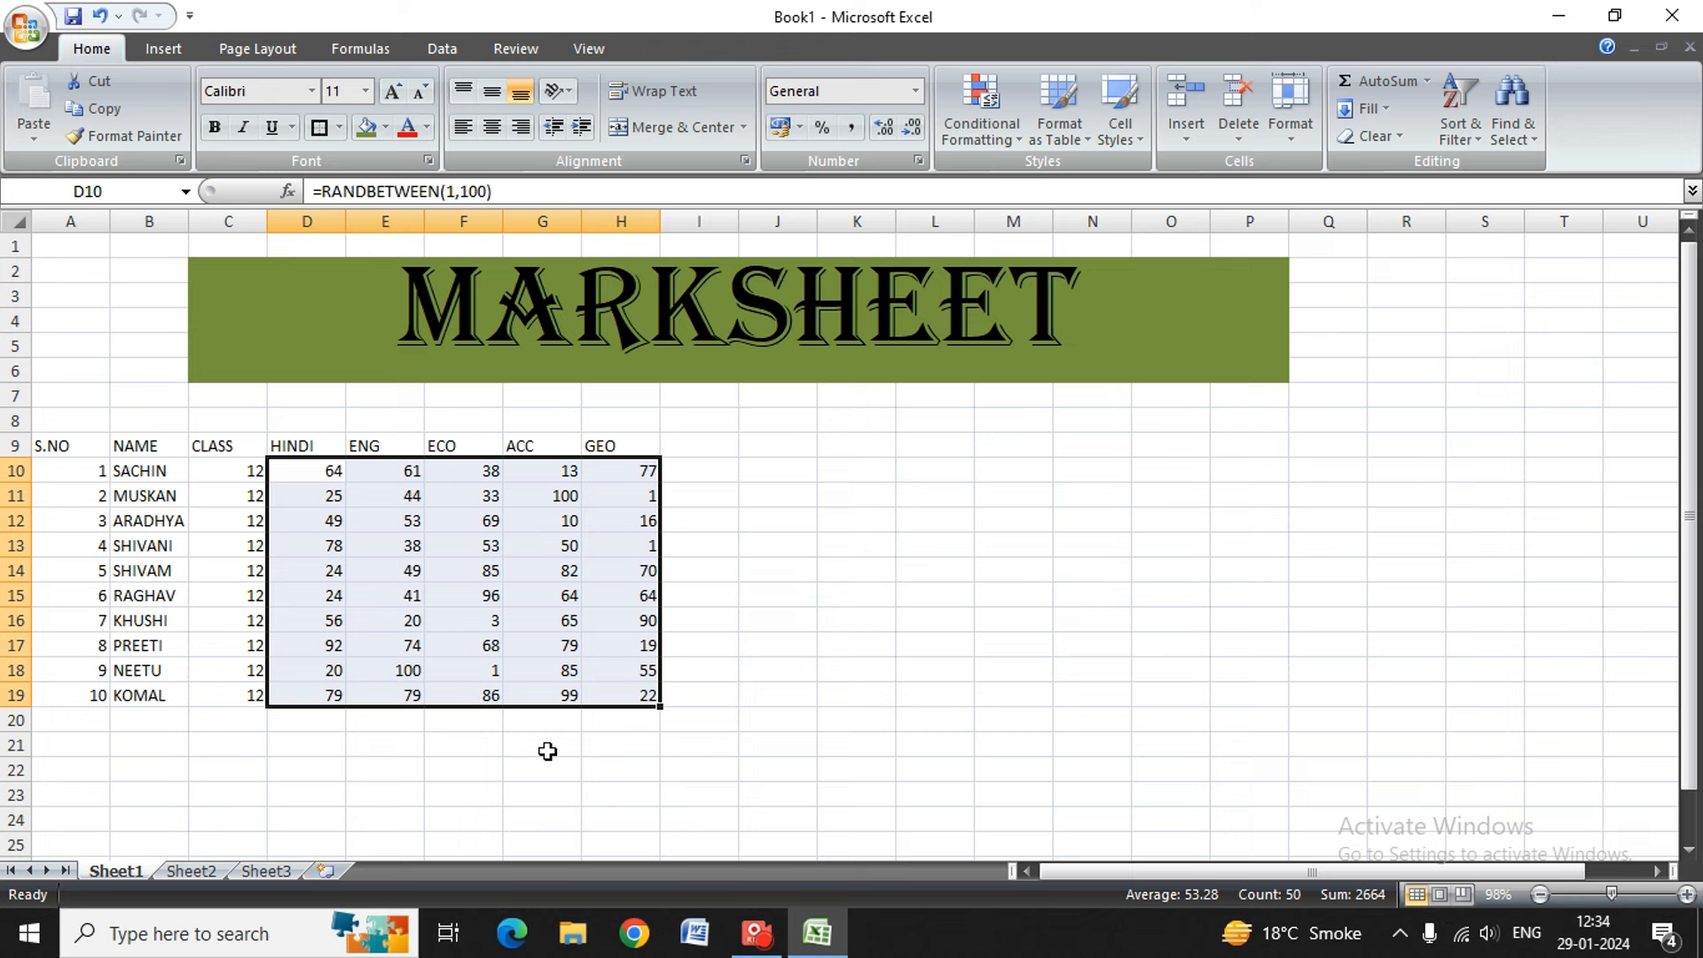
- Copy the marks in D10 to H19 and paste them back over the same range as values only
left_click(931, 543)
left_click_drag(301, 465, 647, 697)
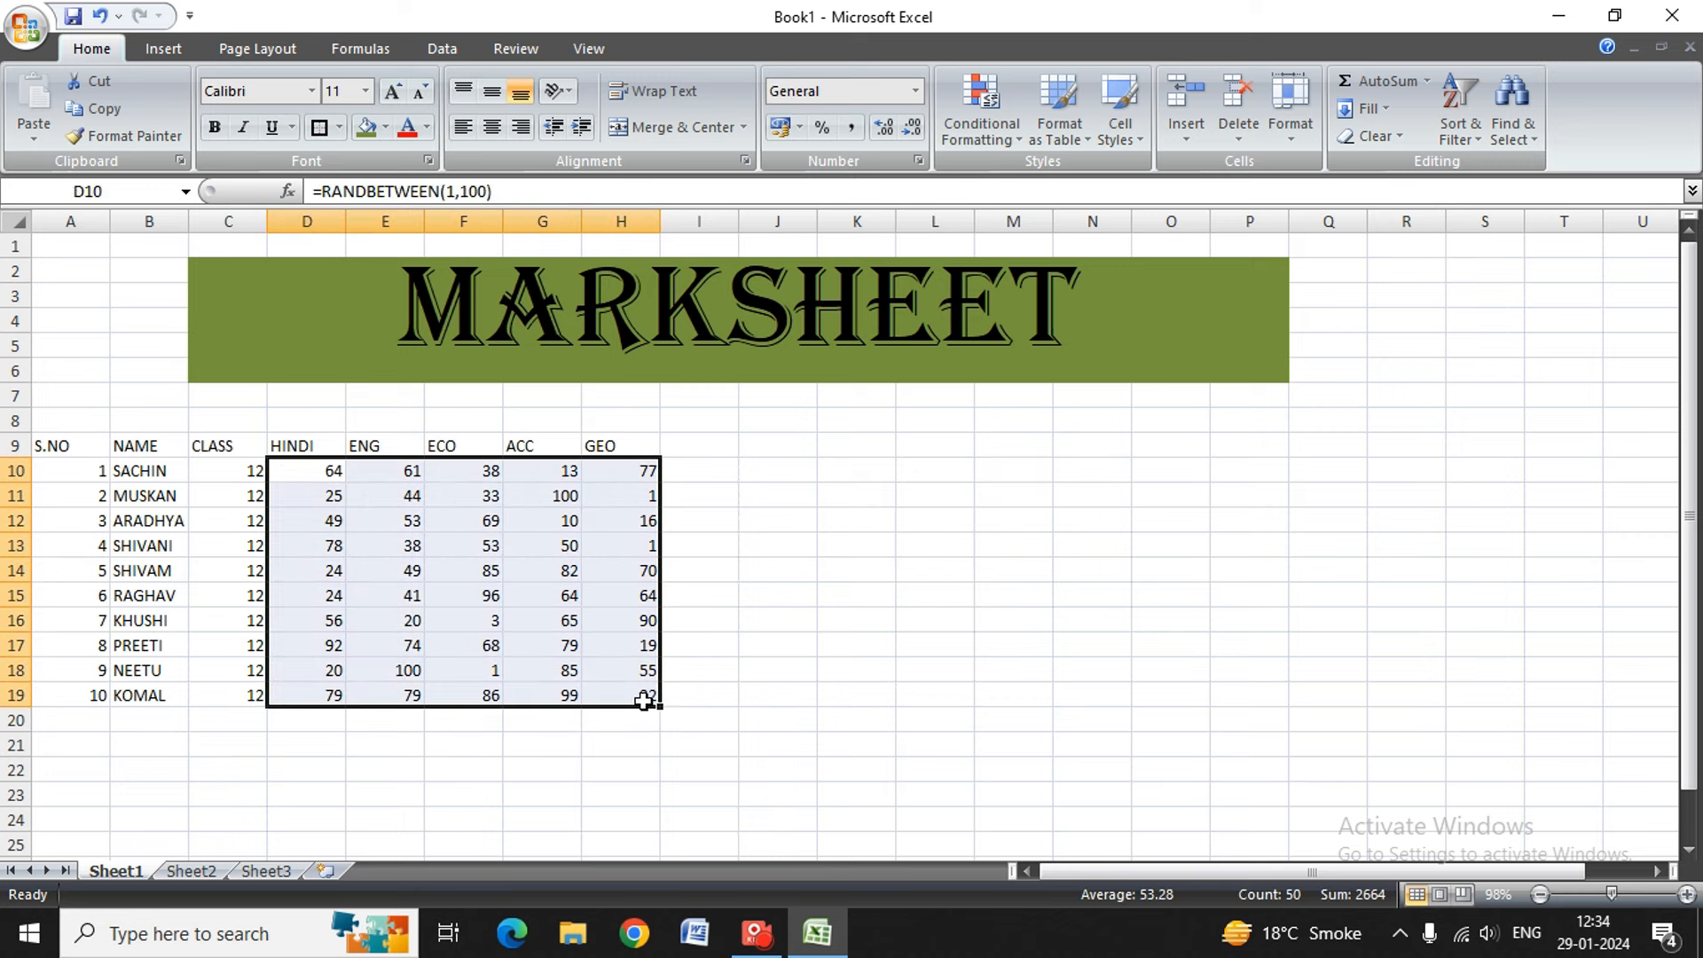
left_click(34, 133)
left_click(467, 371)
key("ctrl+c")
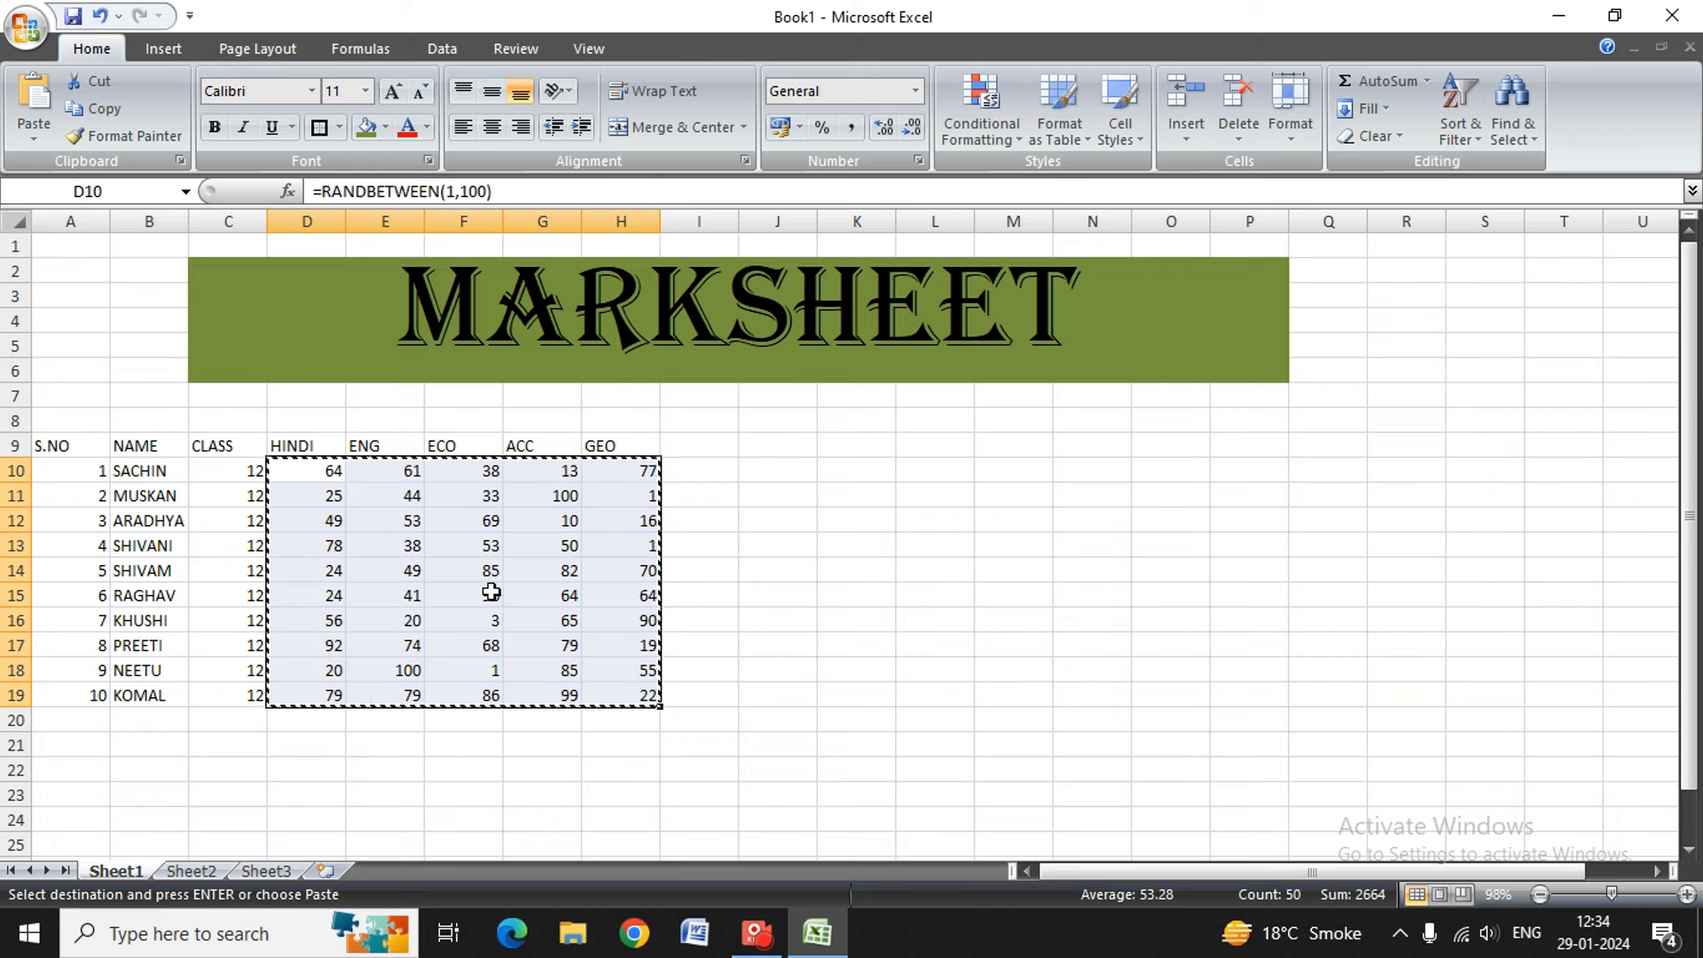
left_click(28, 149)
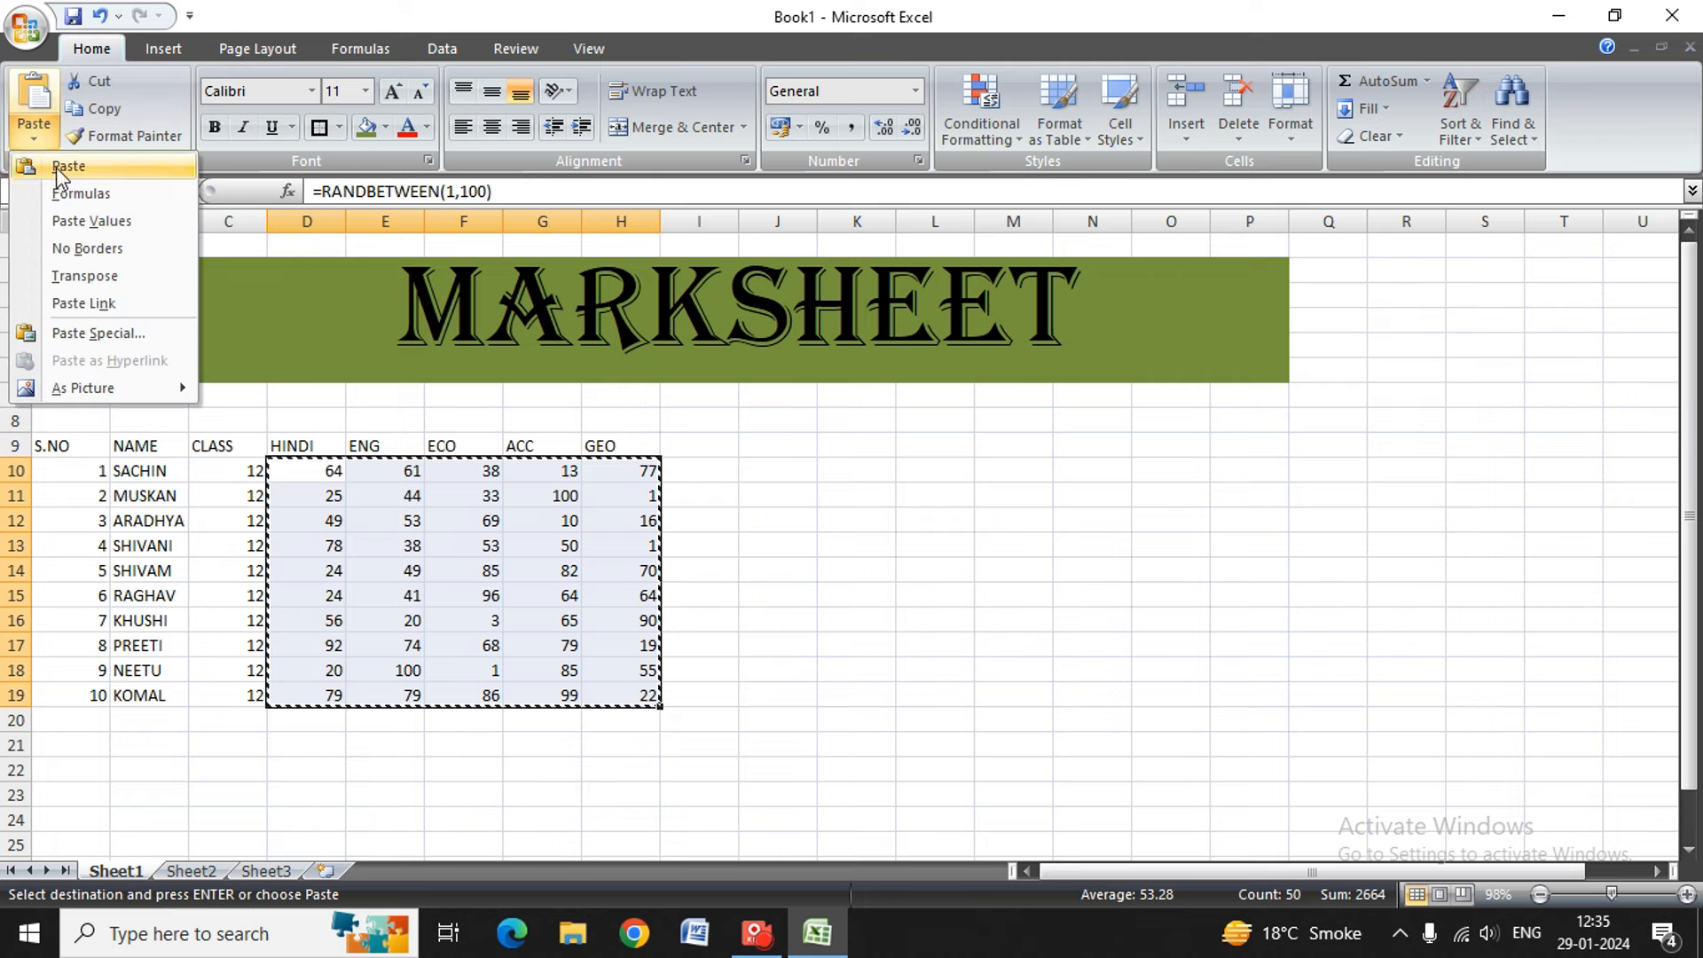
left_click(82, 220)
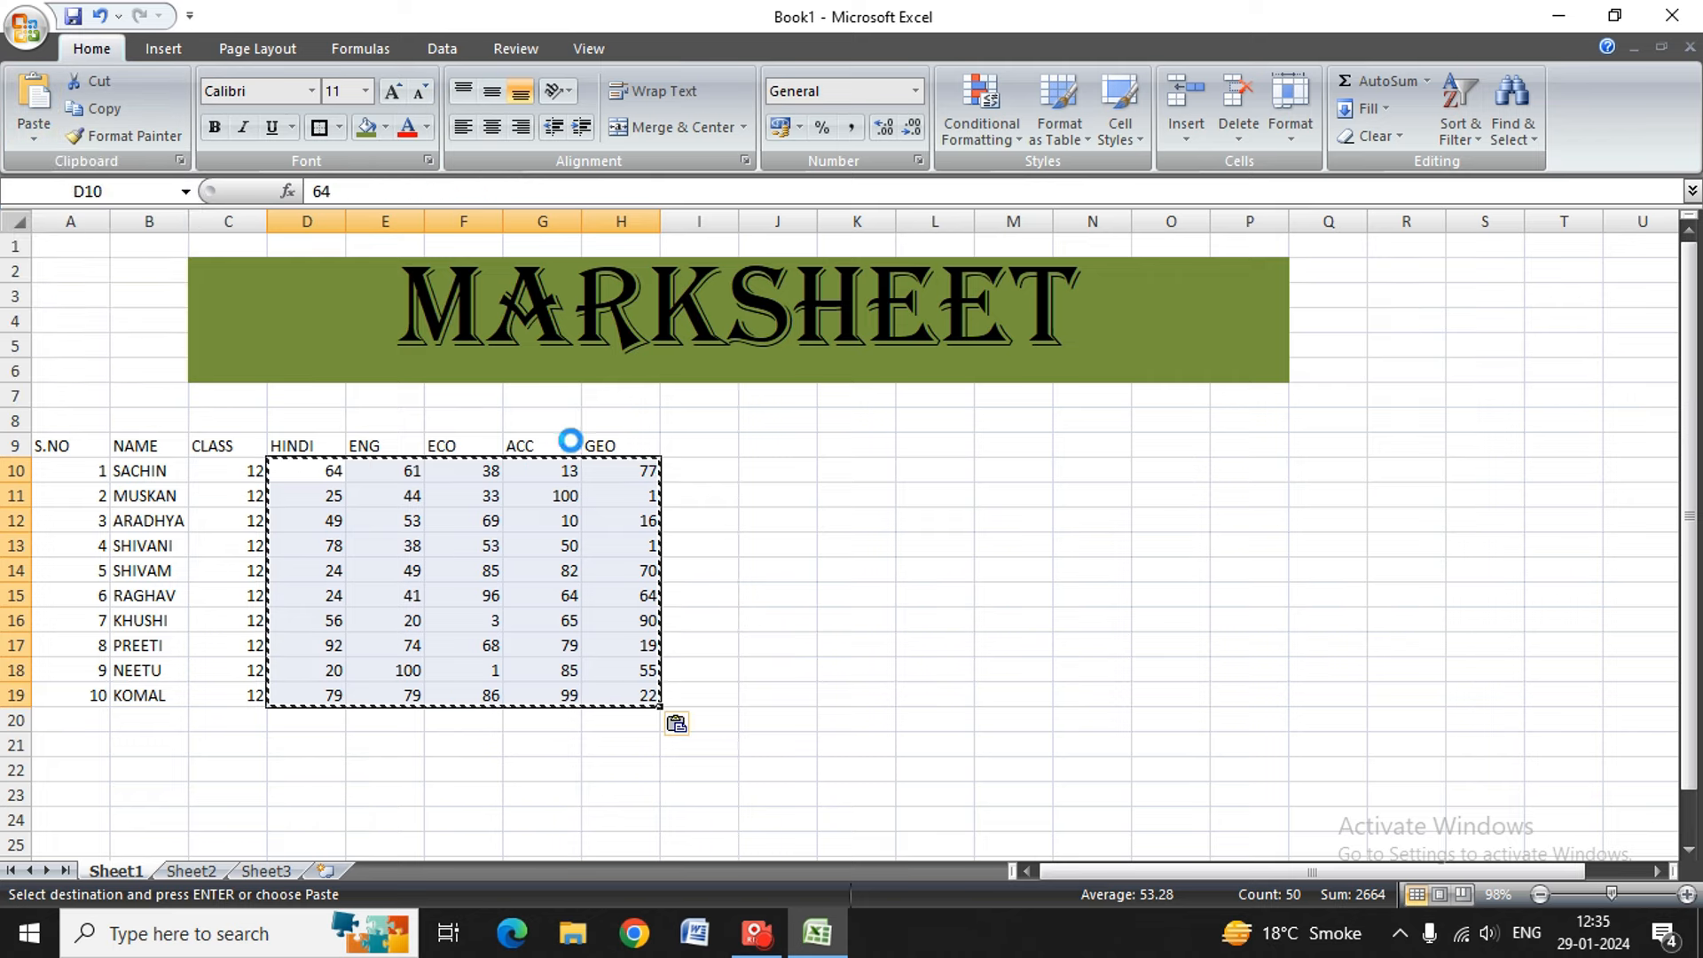
key("Escape")
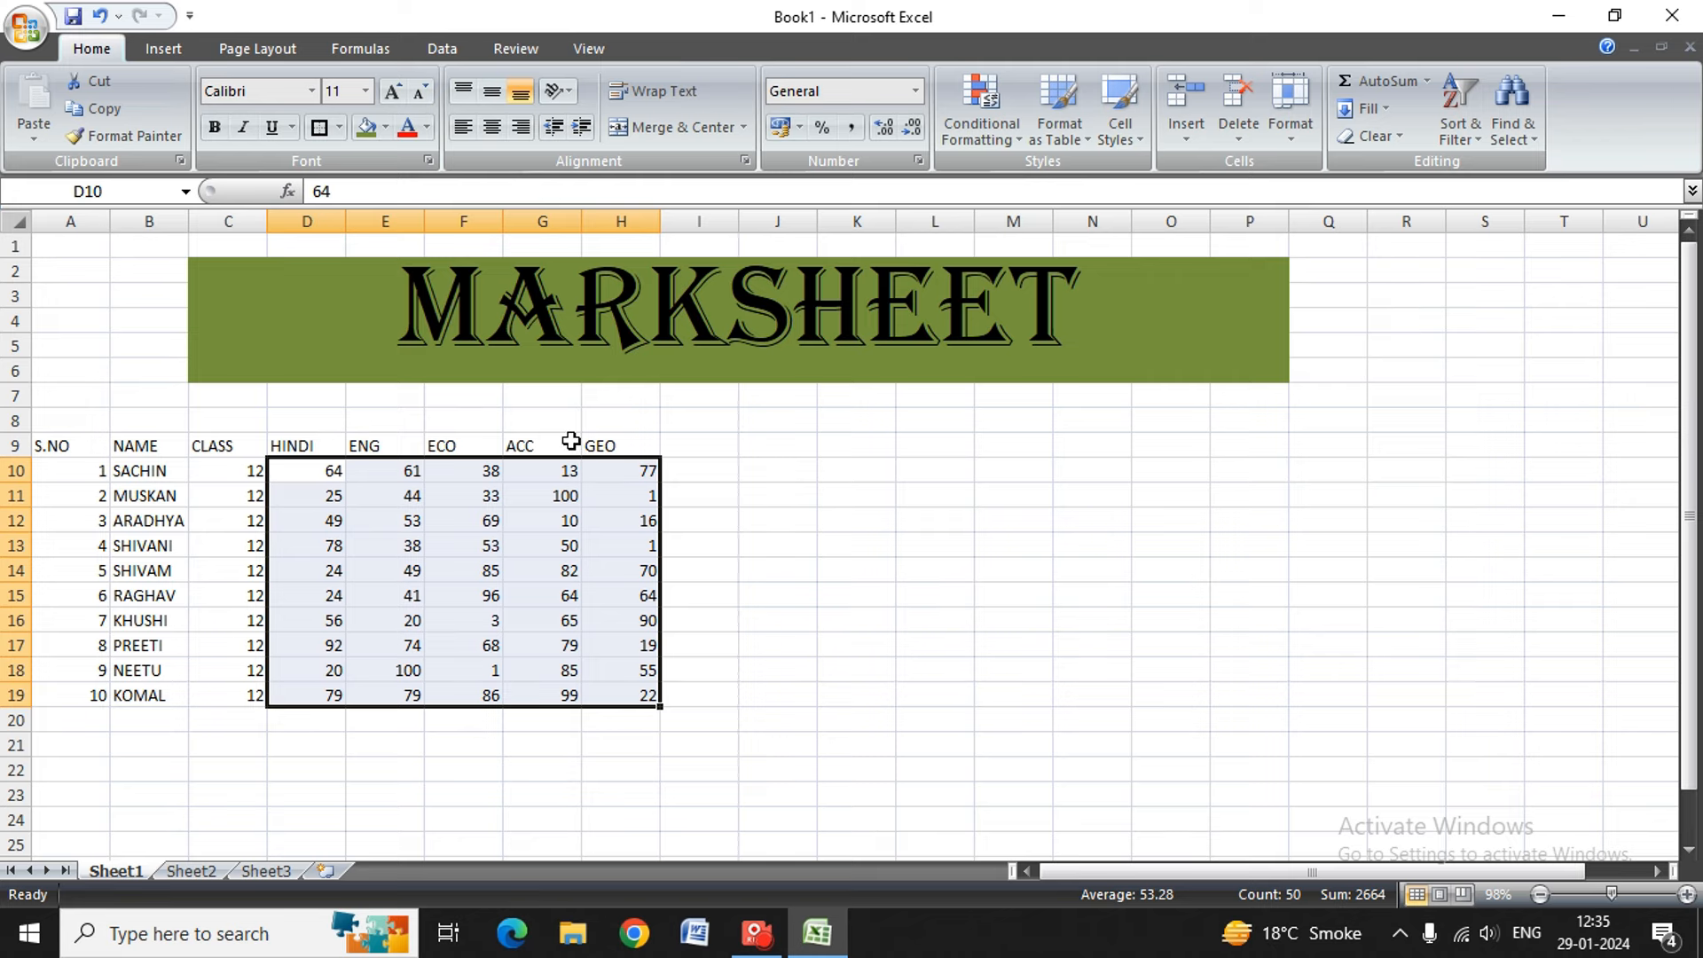
key("ctrl+d")
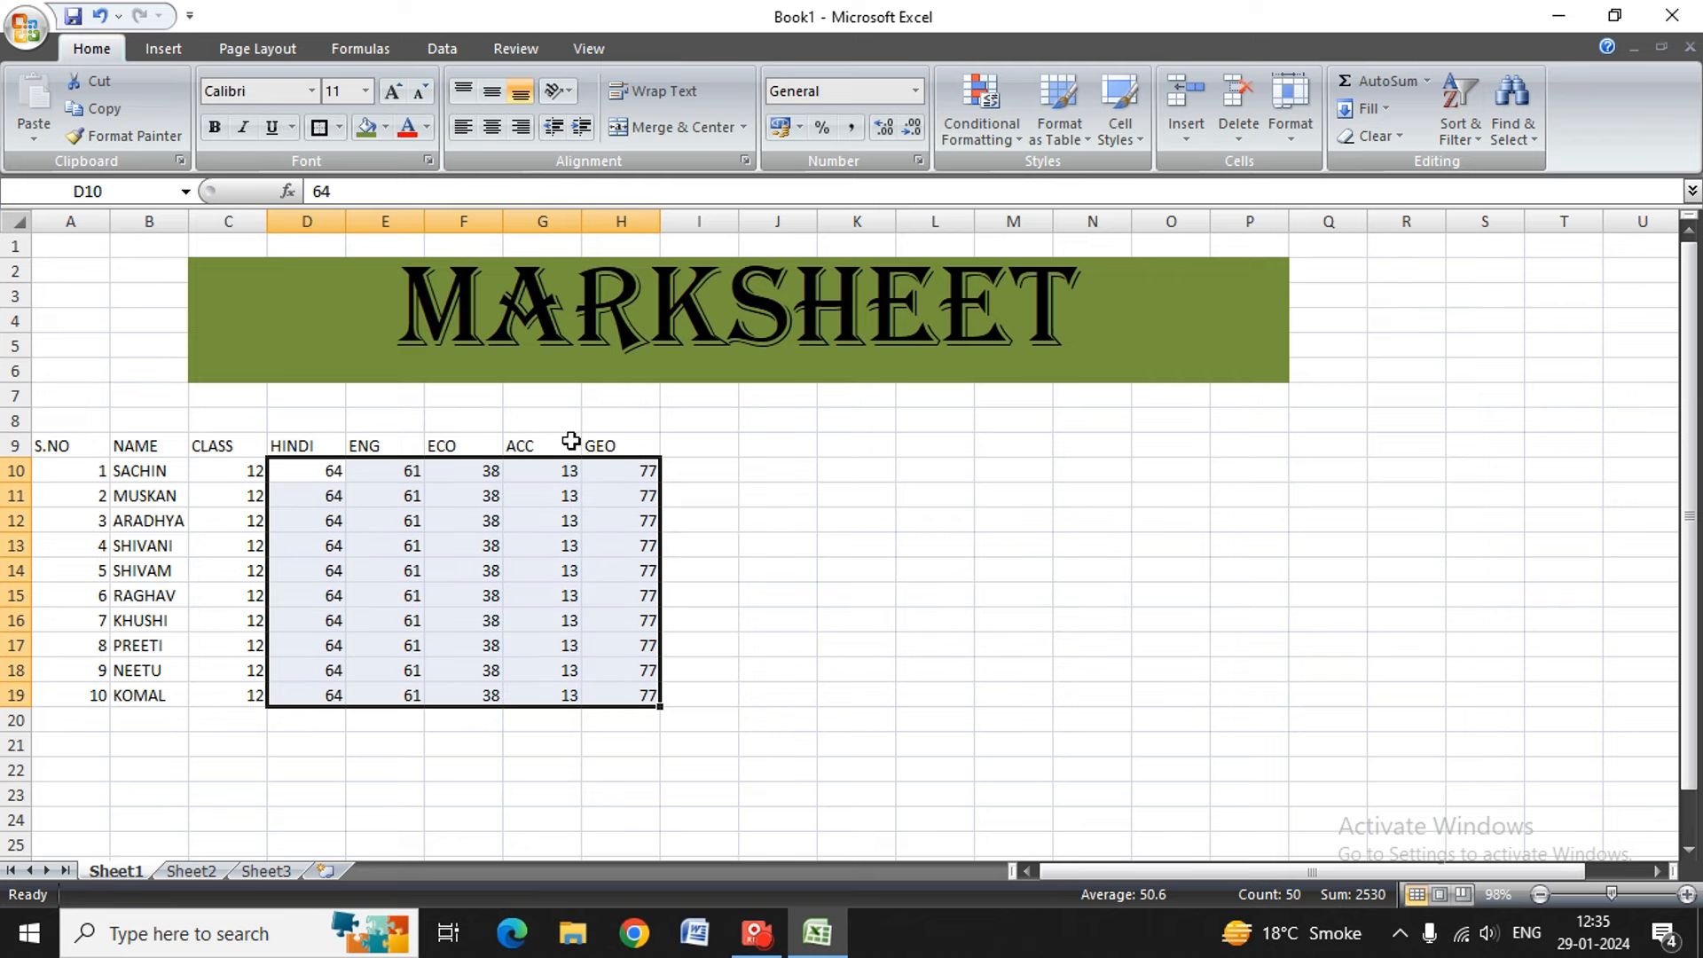
key("ctrl+z")
key("ctrl+c")
key("Escape")
- Replace the GEO mark in H11 with 23
key("Right")
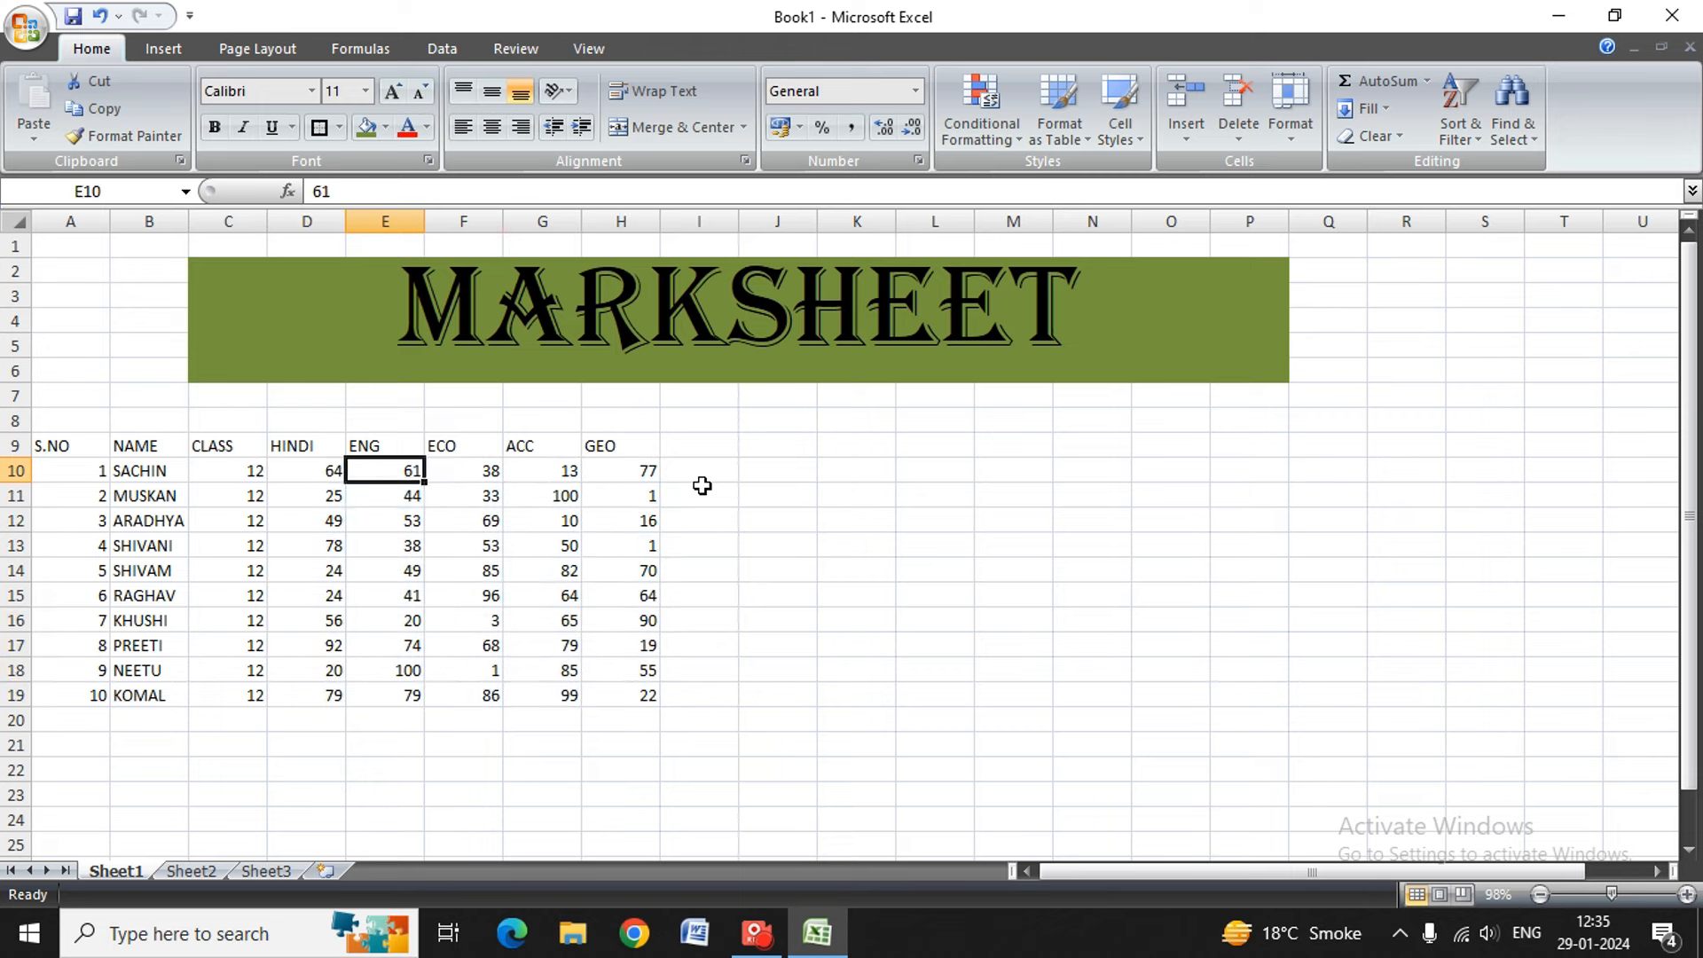
key("Up")
key("Right")
key("Right")
key("Right")
key("Down")
key("Down")
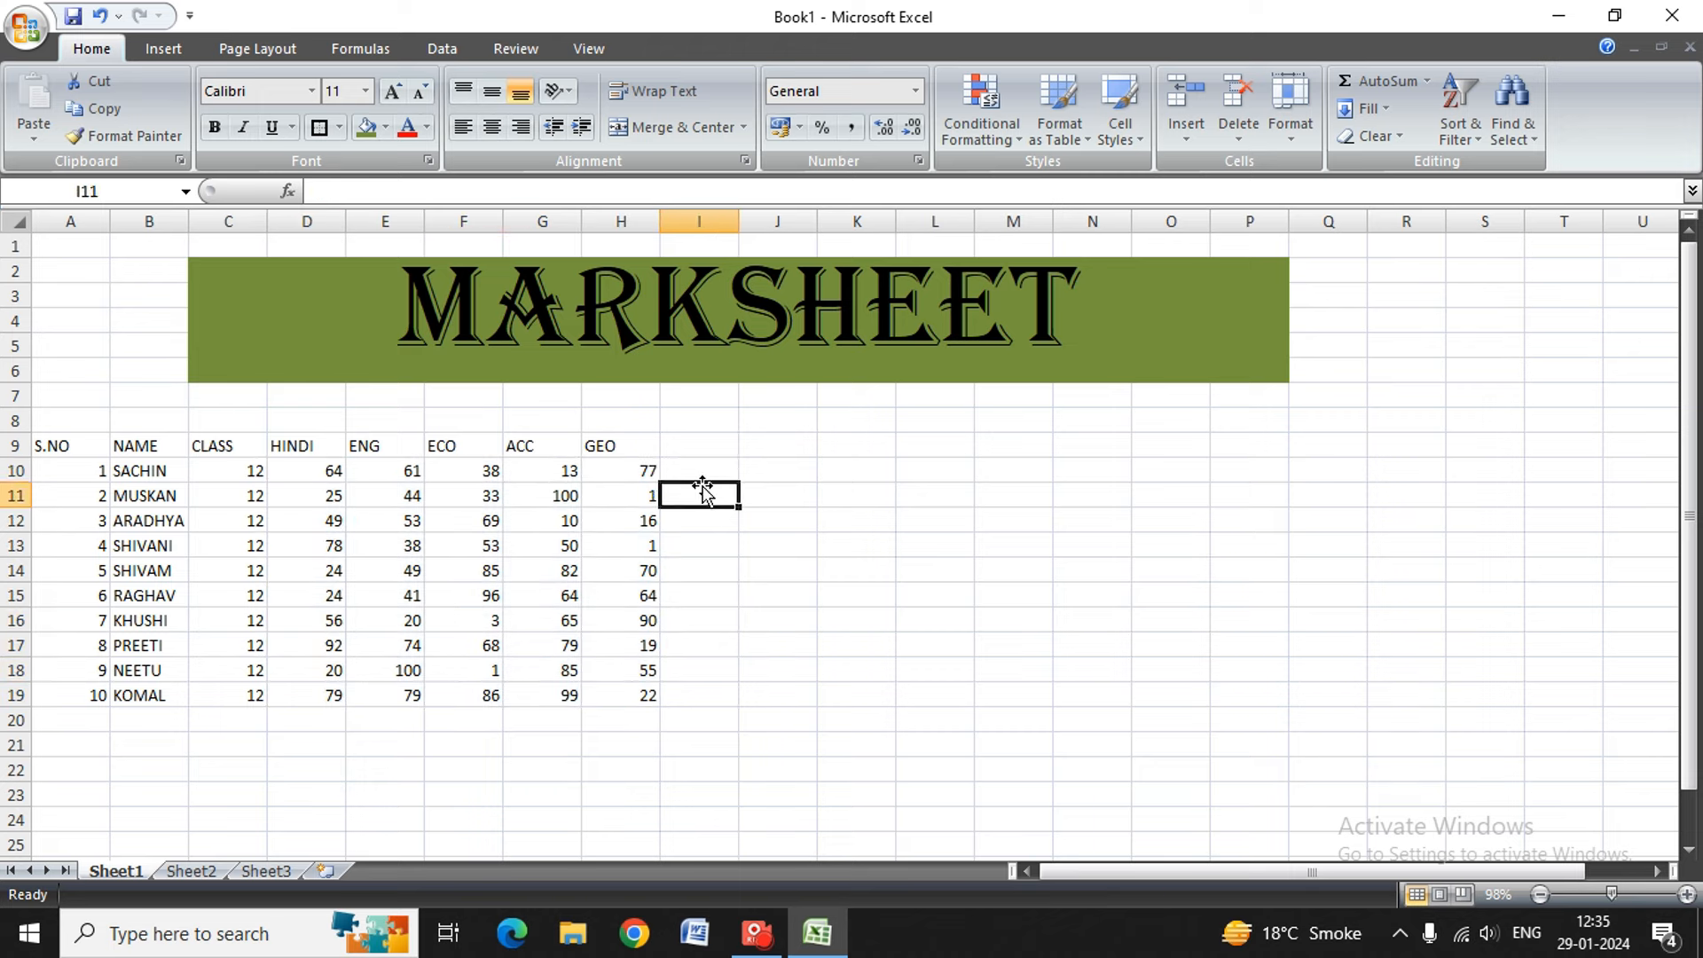
key("BackSpace")
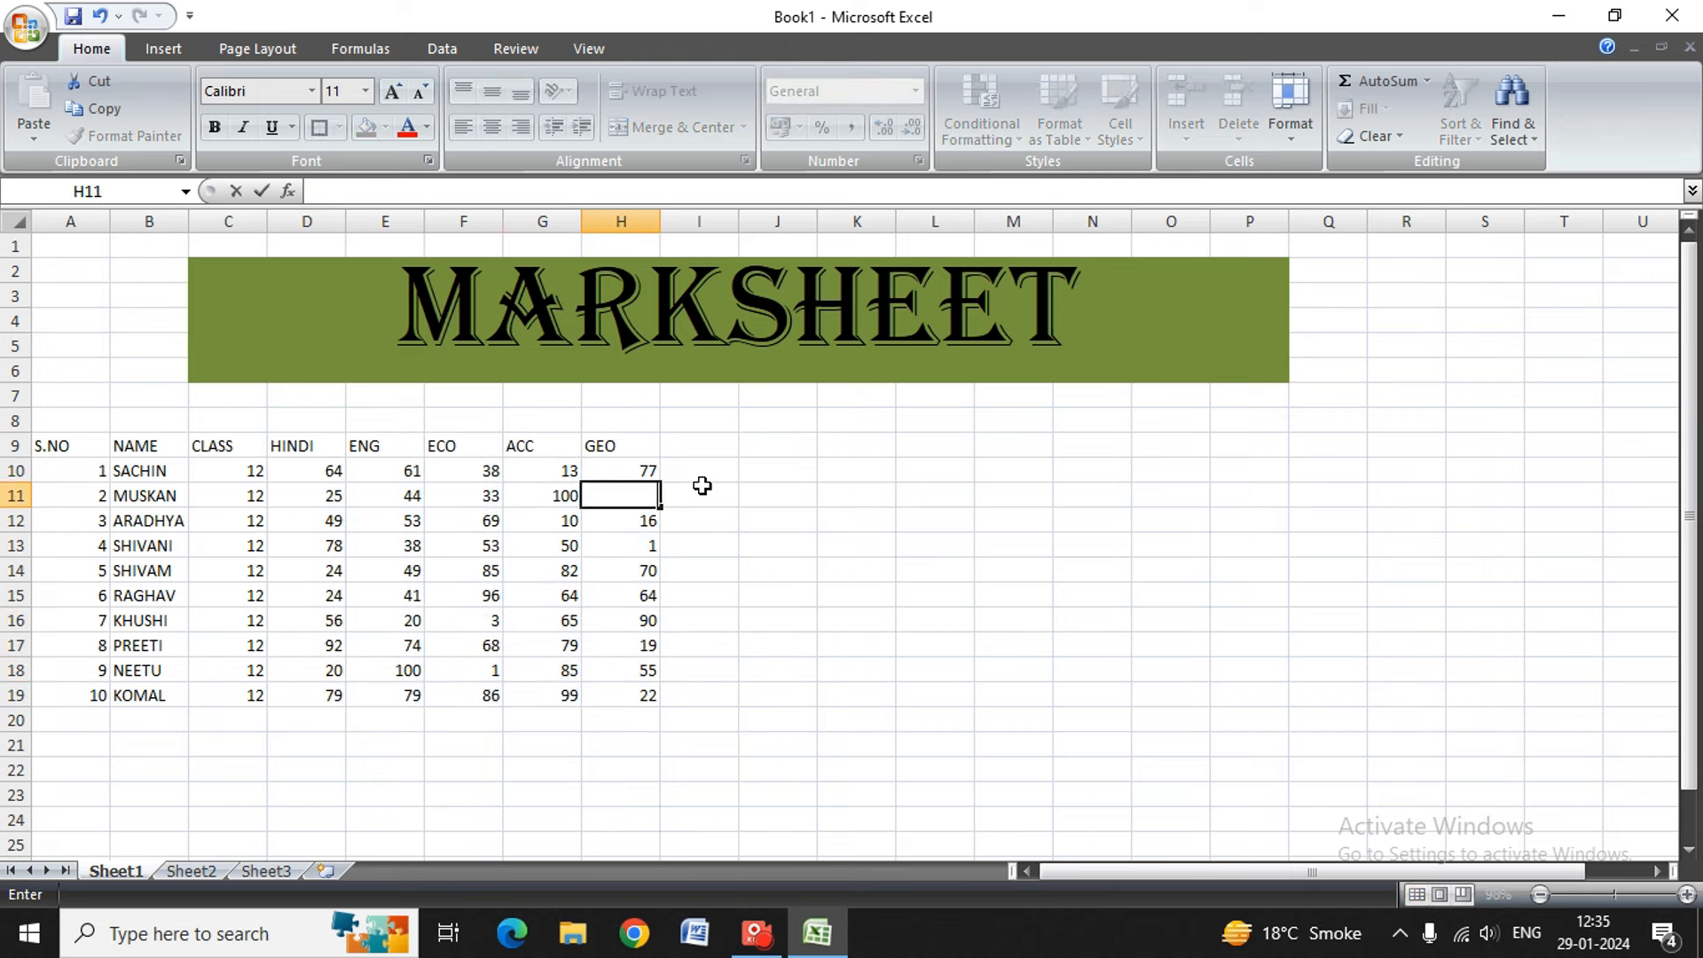
type("23")
key("Return")
- Replace the ECO mark in F18 with 56
key("Left")
key("Left")
key("Left")
key("Down")
key("Down")
key("Down")
key("Right")
key("Down")
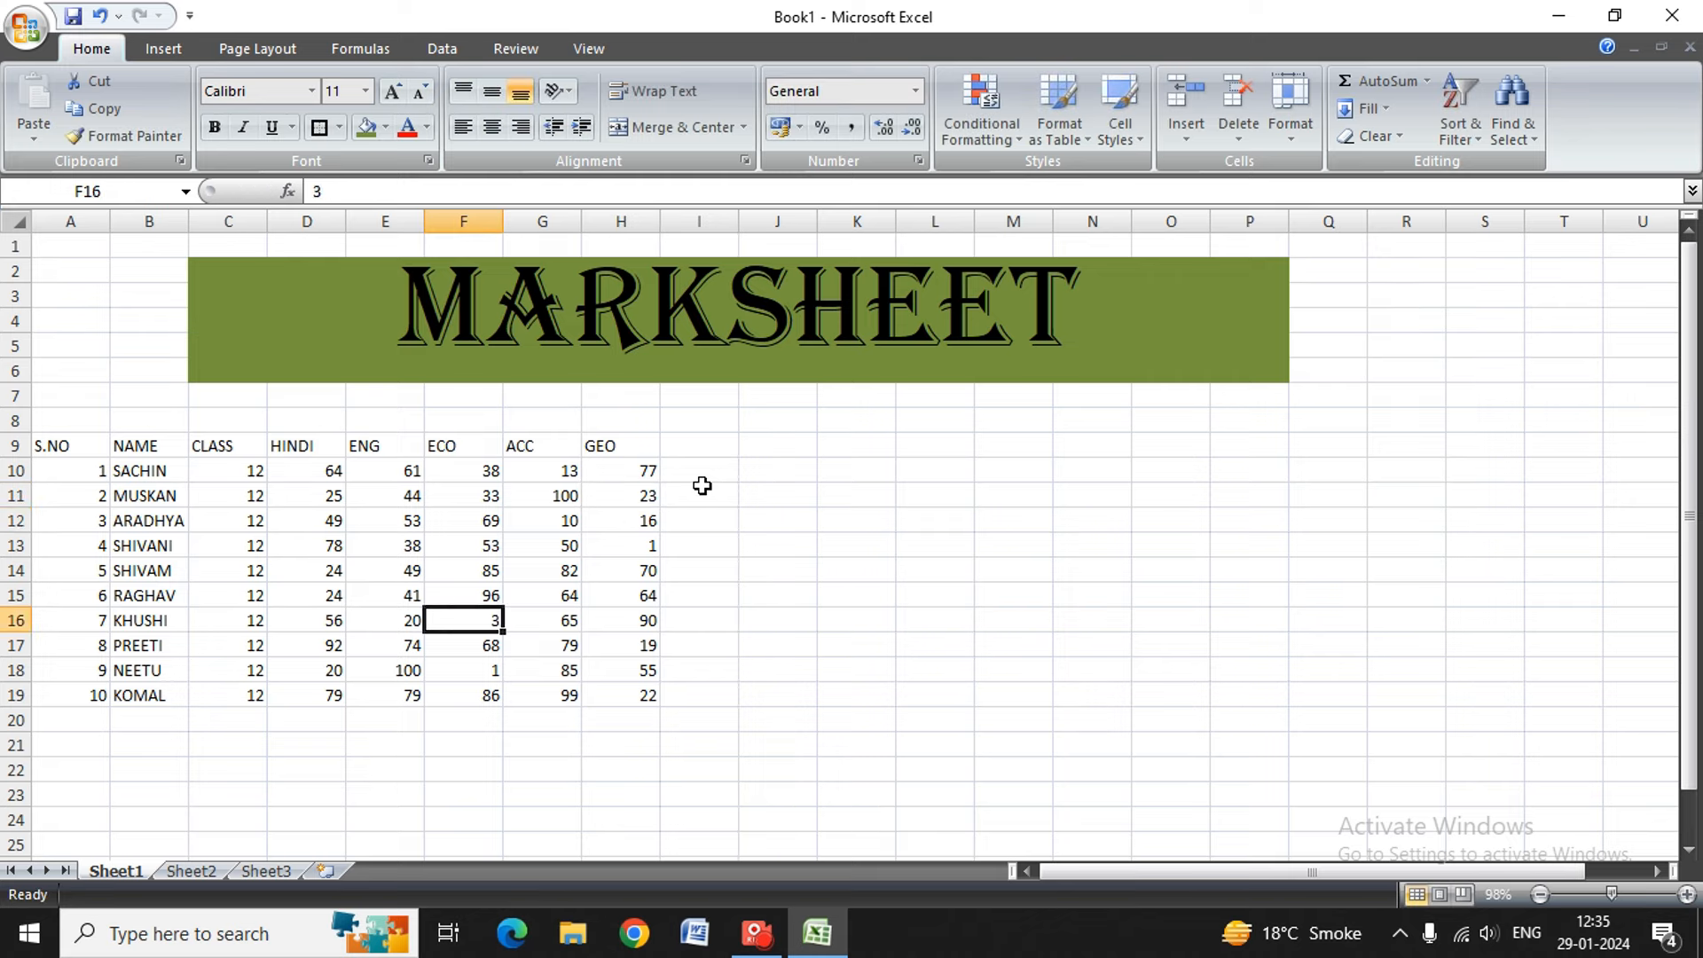
key("Down")
key("Down")
key("BackSpace")
type("56")
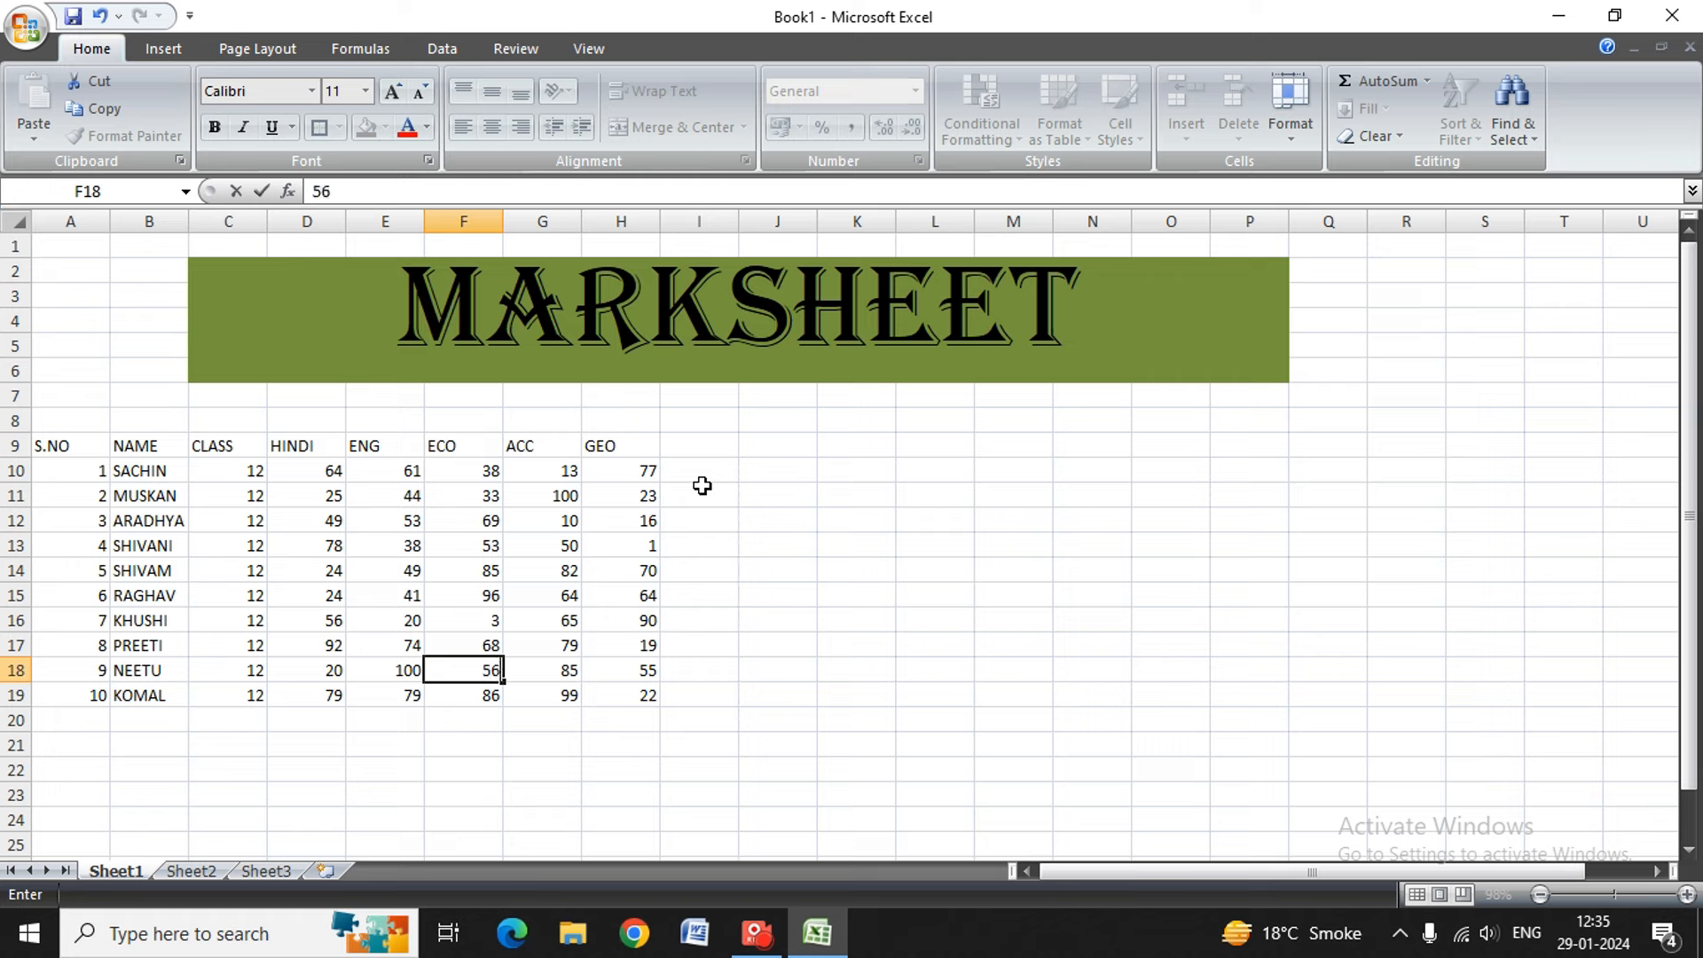
key("Right")
- Replace the GEO mark in H13 with 56
key("Right")
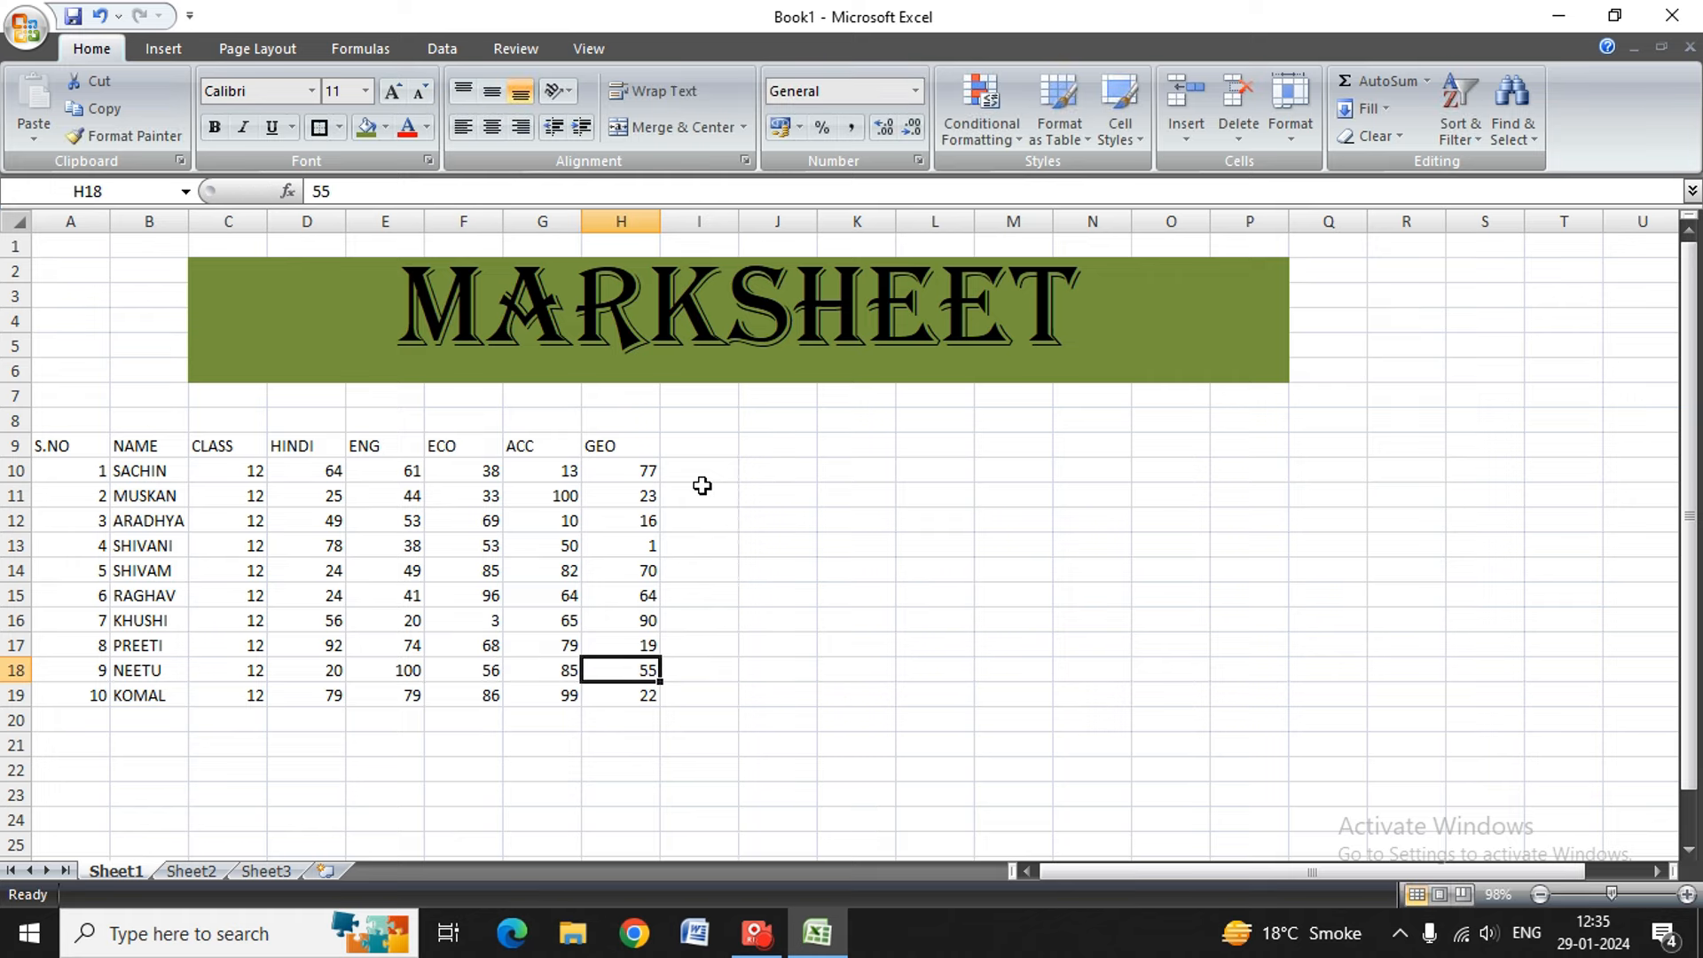
key("Up")
key("Up")
key("Up")
key("Up")
key("Up")
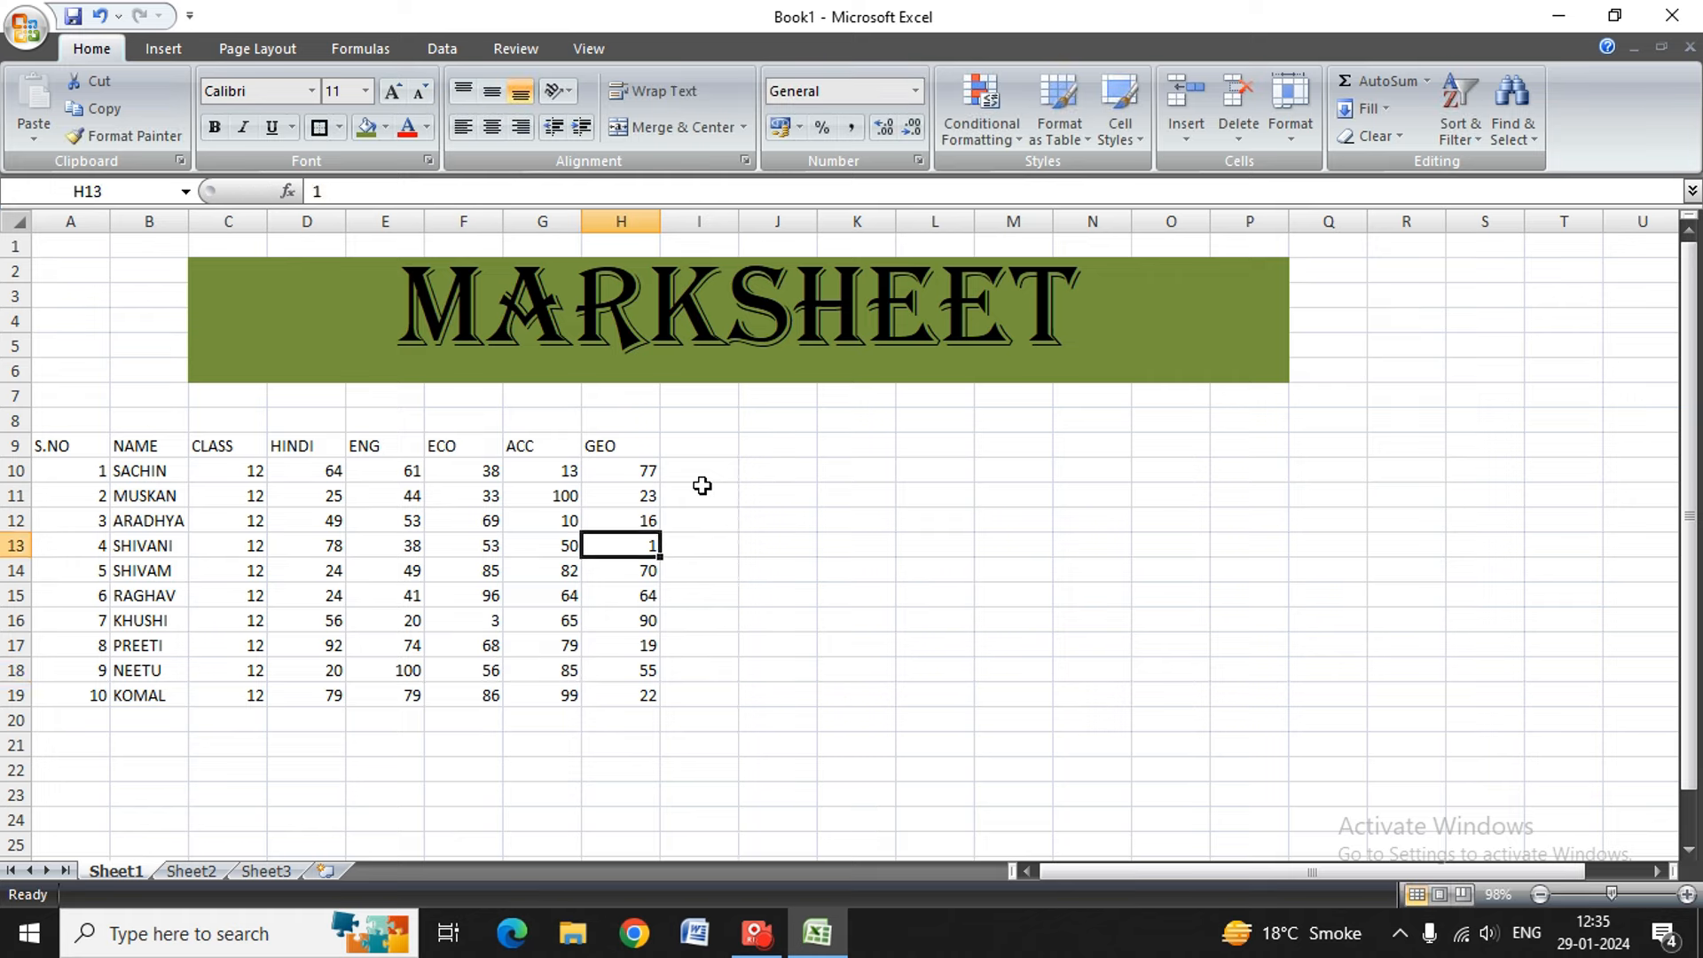
key("BackSpace")
type("56")
key("Right")
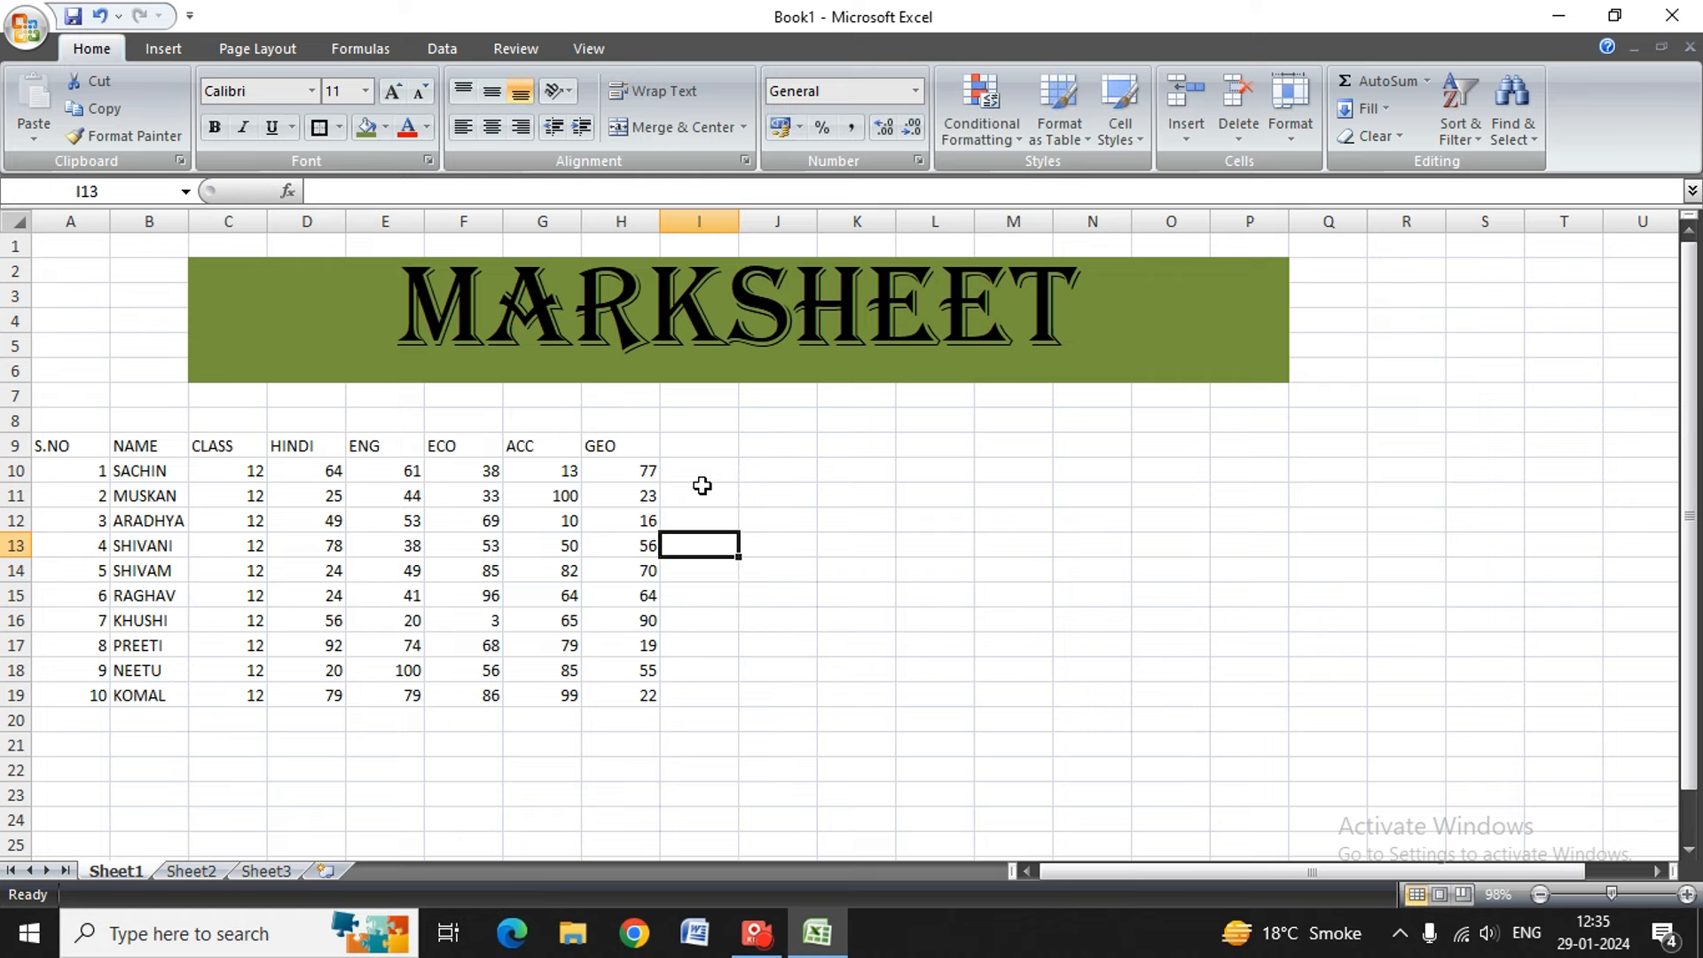
key("Up")
key("Up")
key("Up")
key("Up")
key("Down")
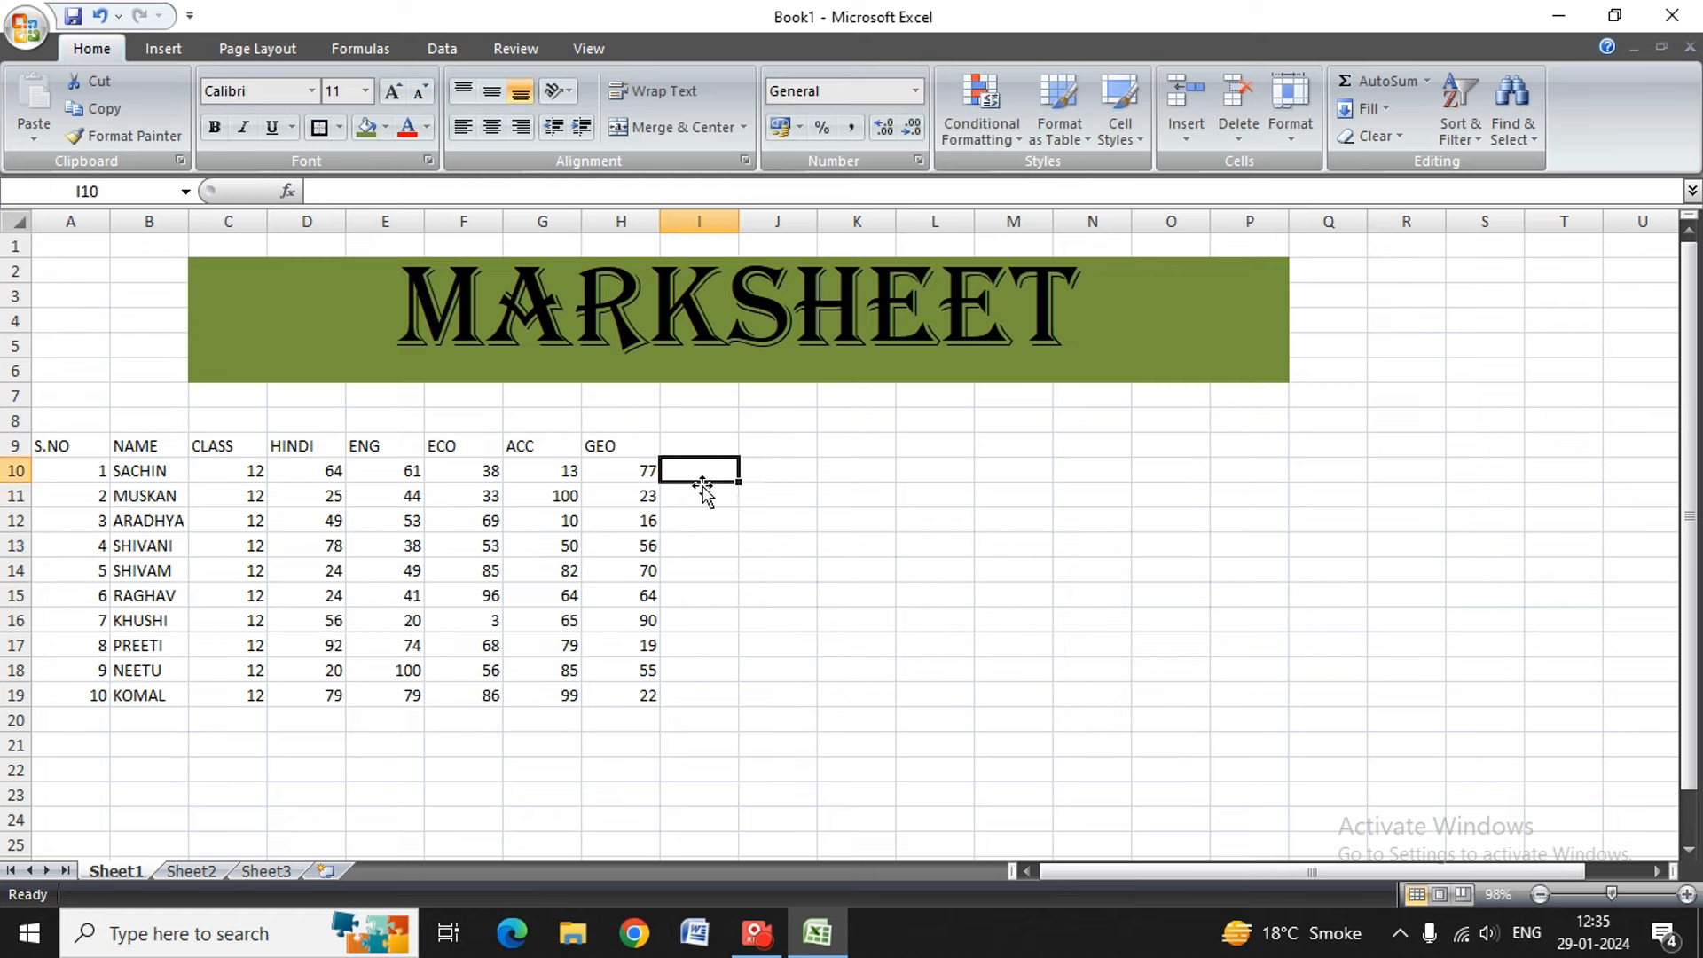
key("Left")
key("Left")
key("Left")
key("Left")
key("Left")
key("Right")
key("Right")
key("Right")
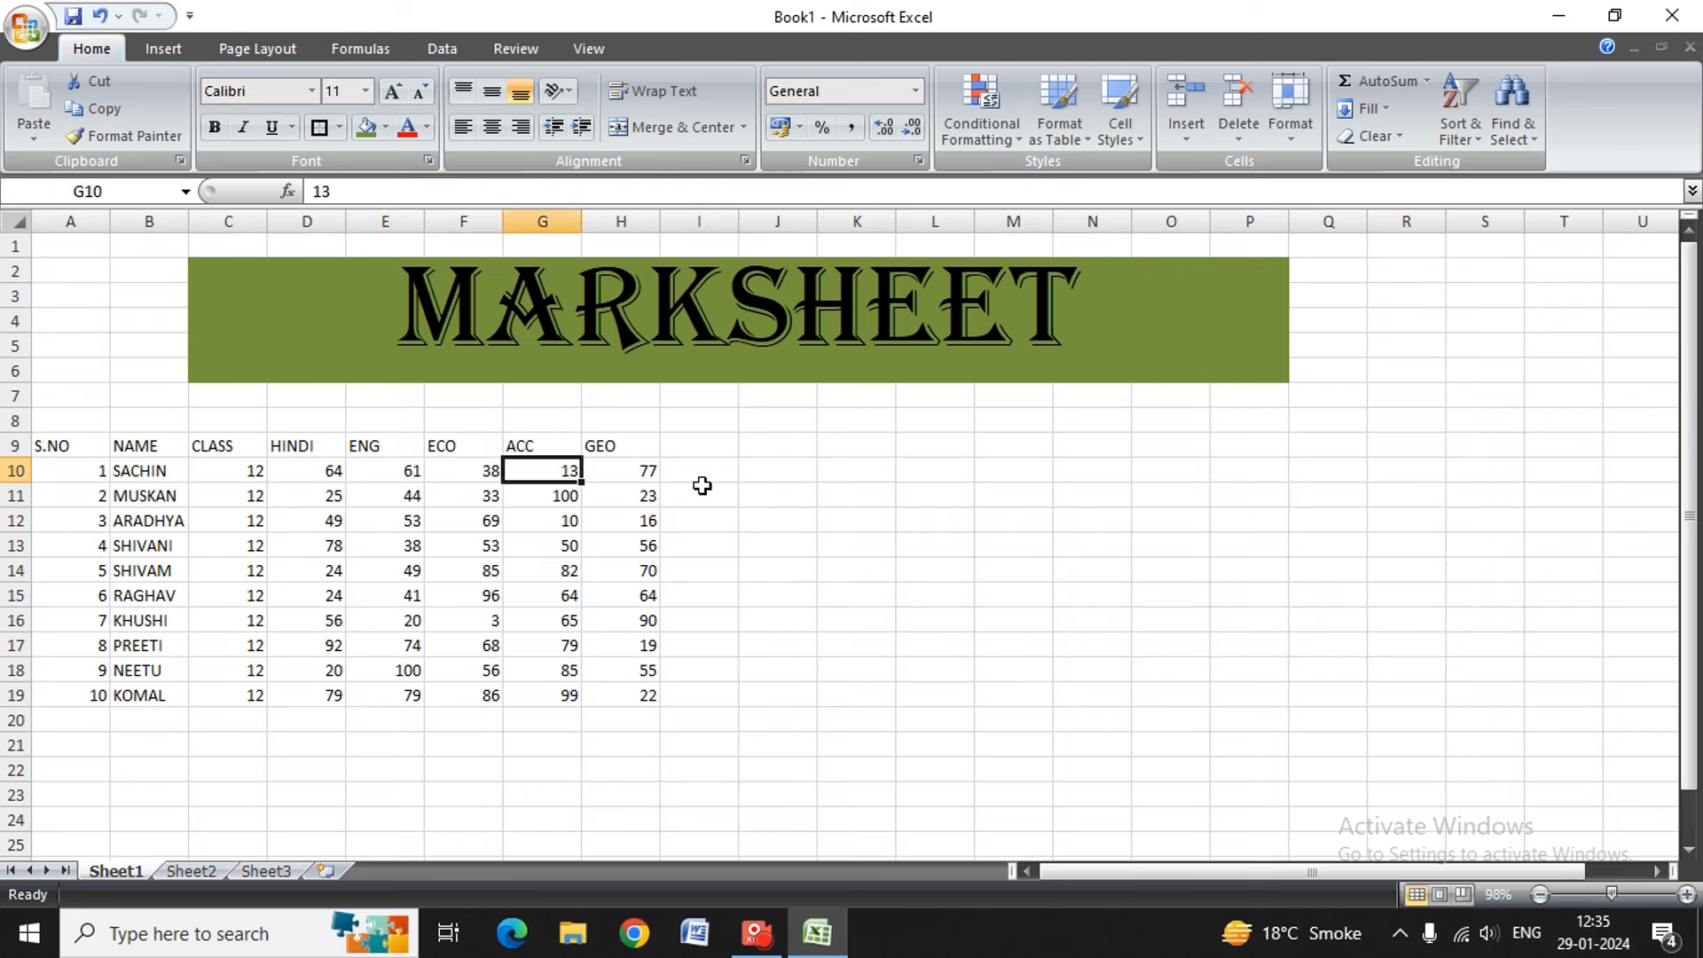
- Add the column headers SUM in I9 and MIN in J9
key("Right")
key("Right")
key("Up")
type("SUM")
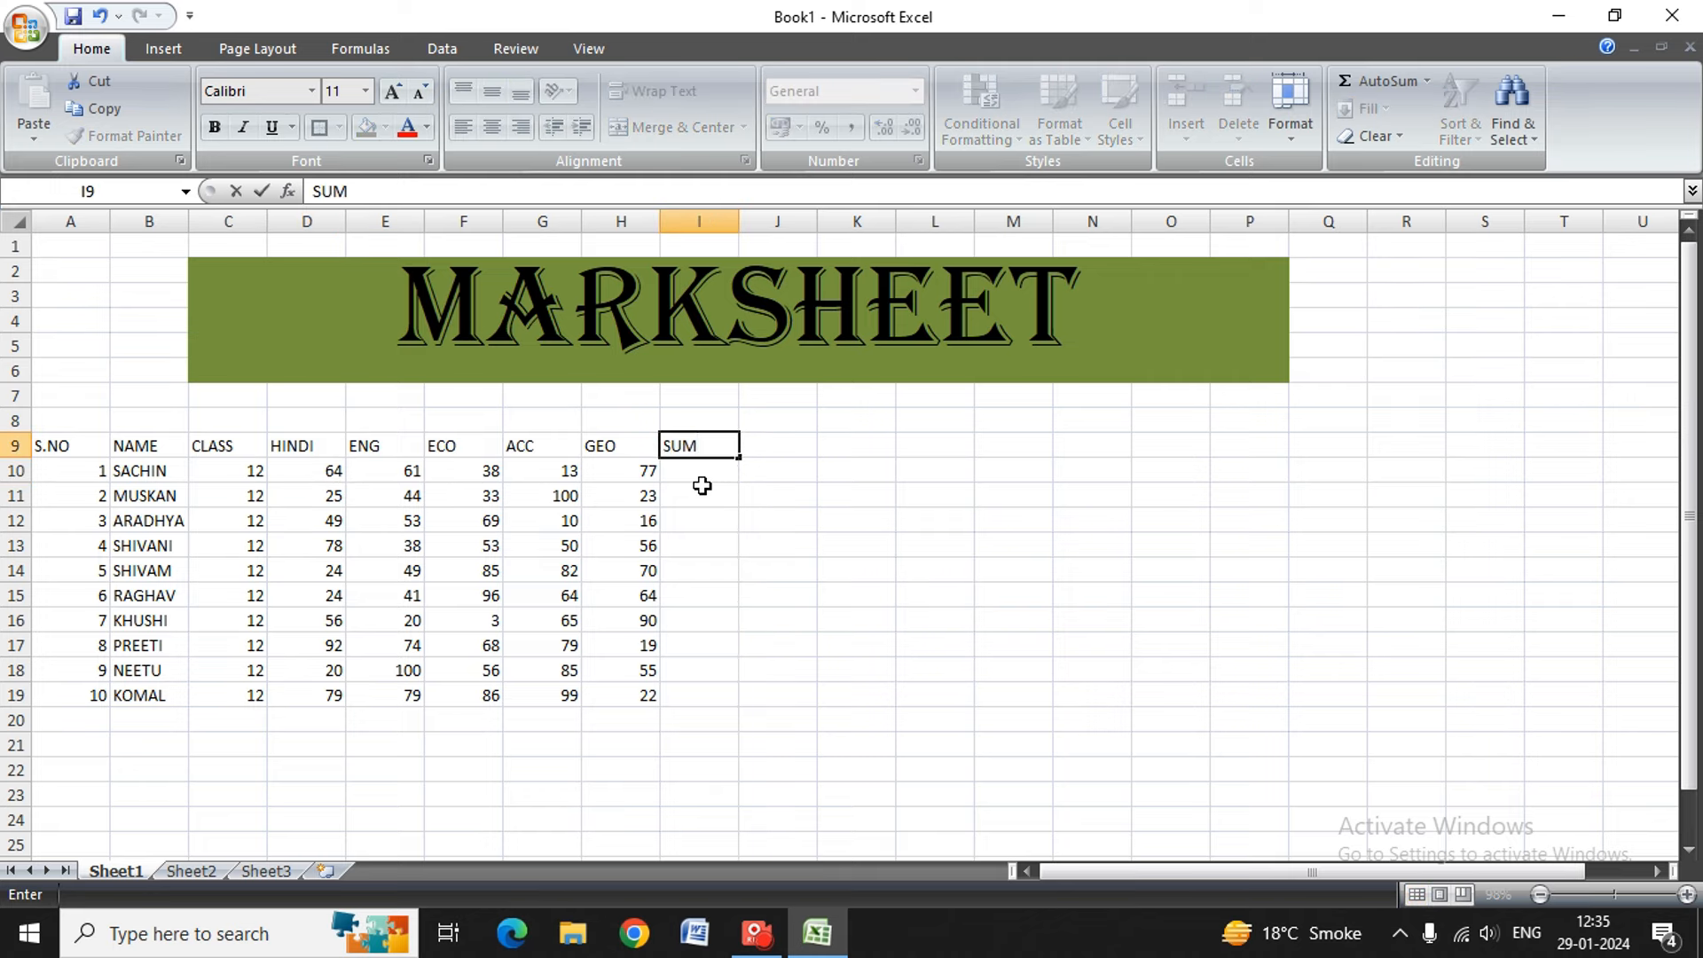
key("Right")
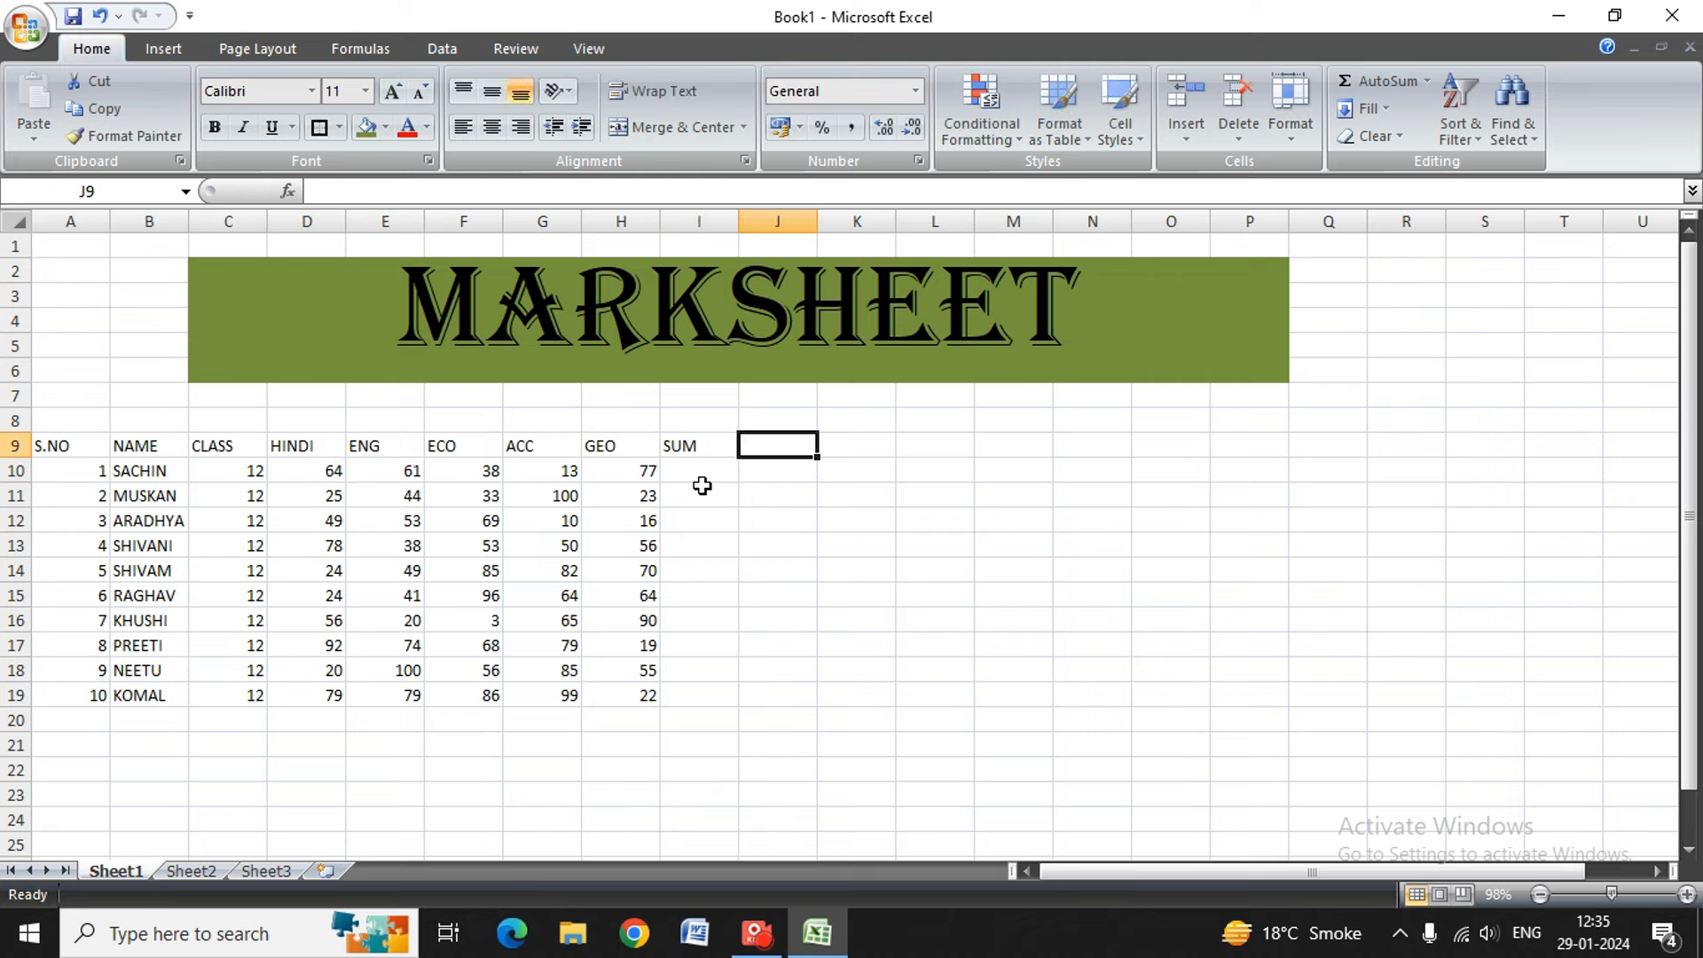
type("MIN")
key("Right")
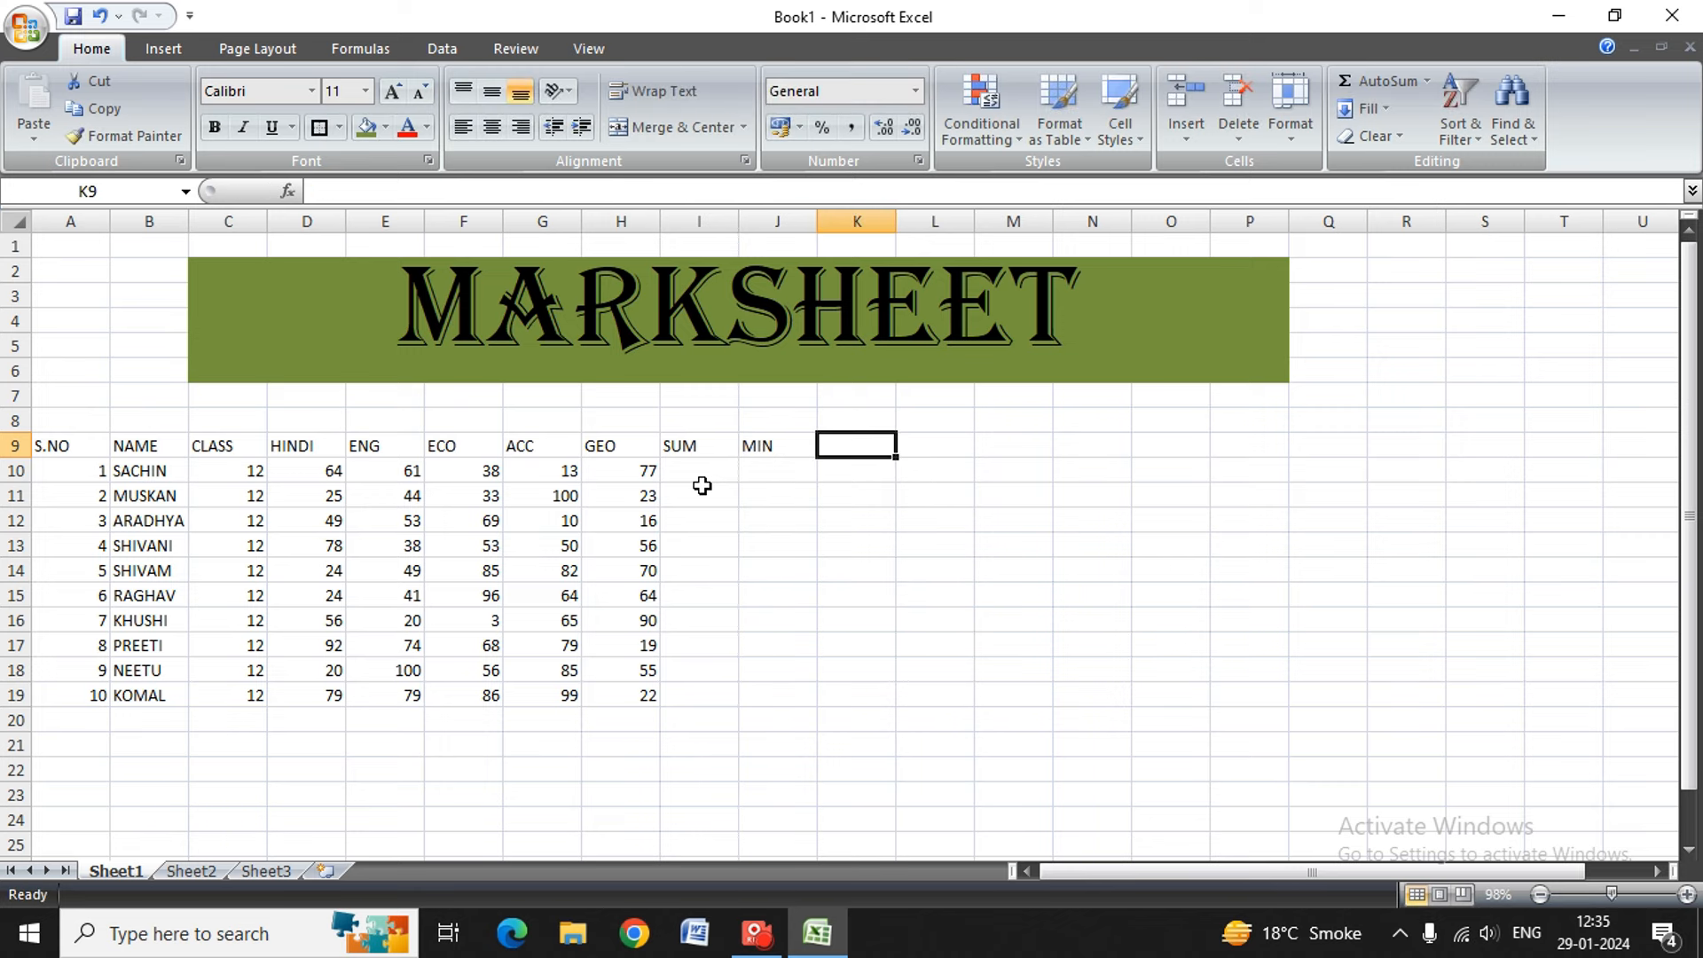
- Add the column headers MAX in K9 and 2SMALL NO in L9
type("MA")
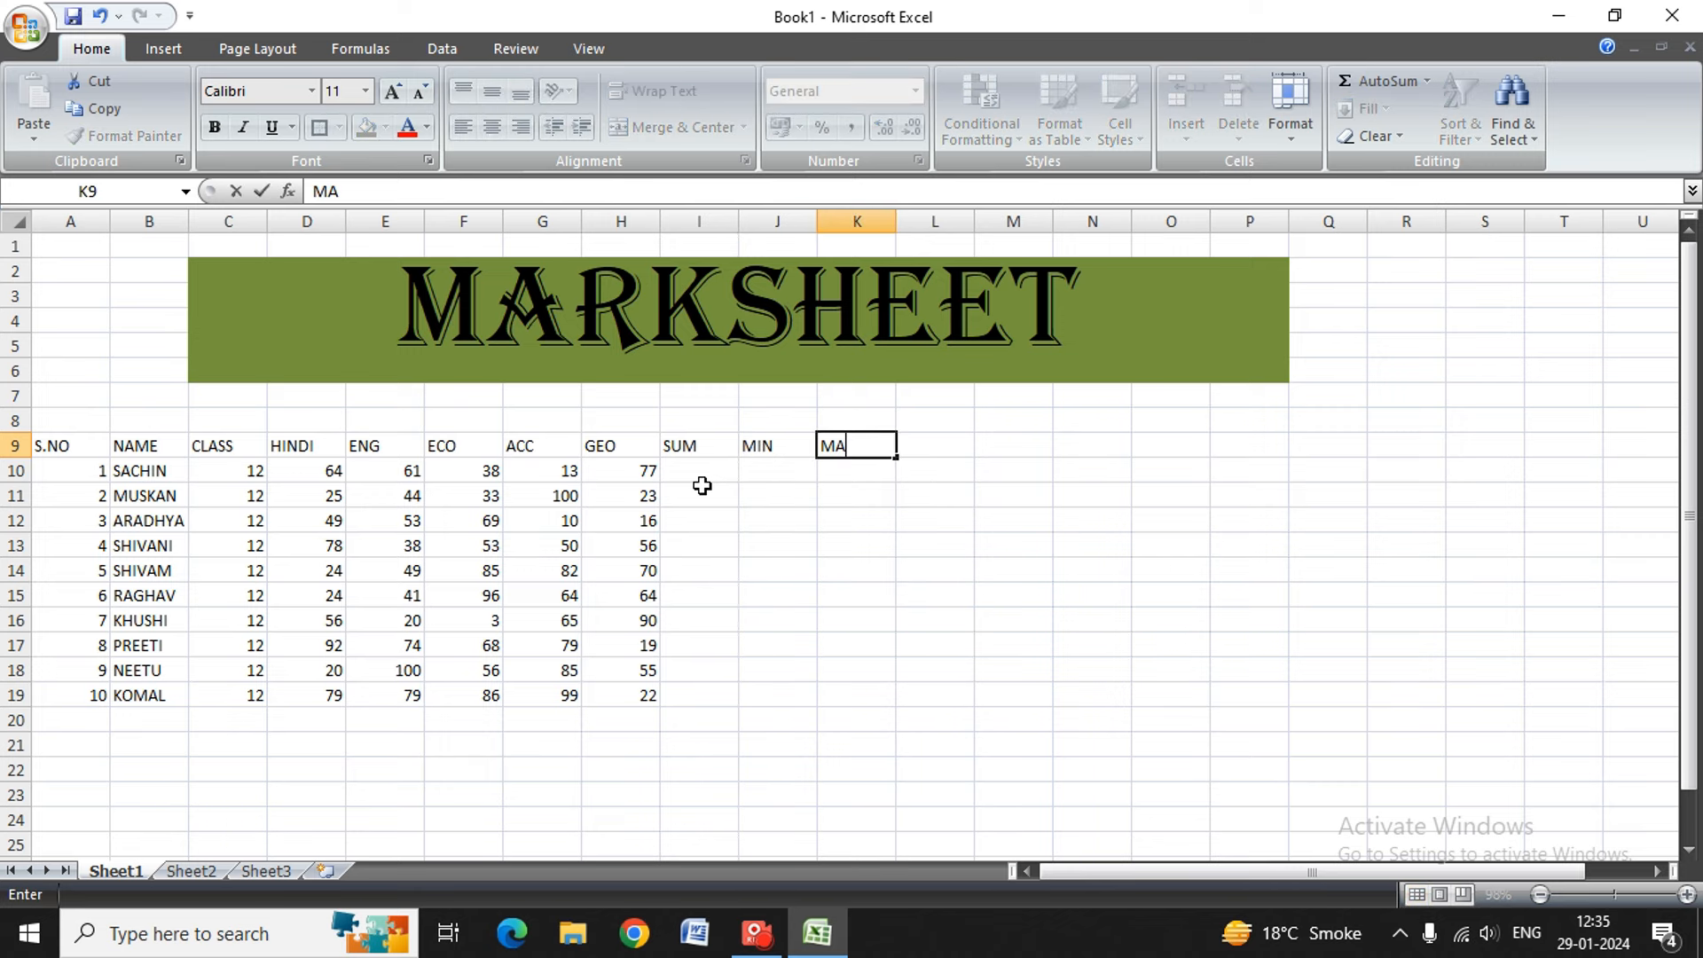
type("X")
key("Right")
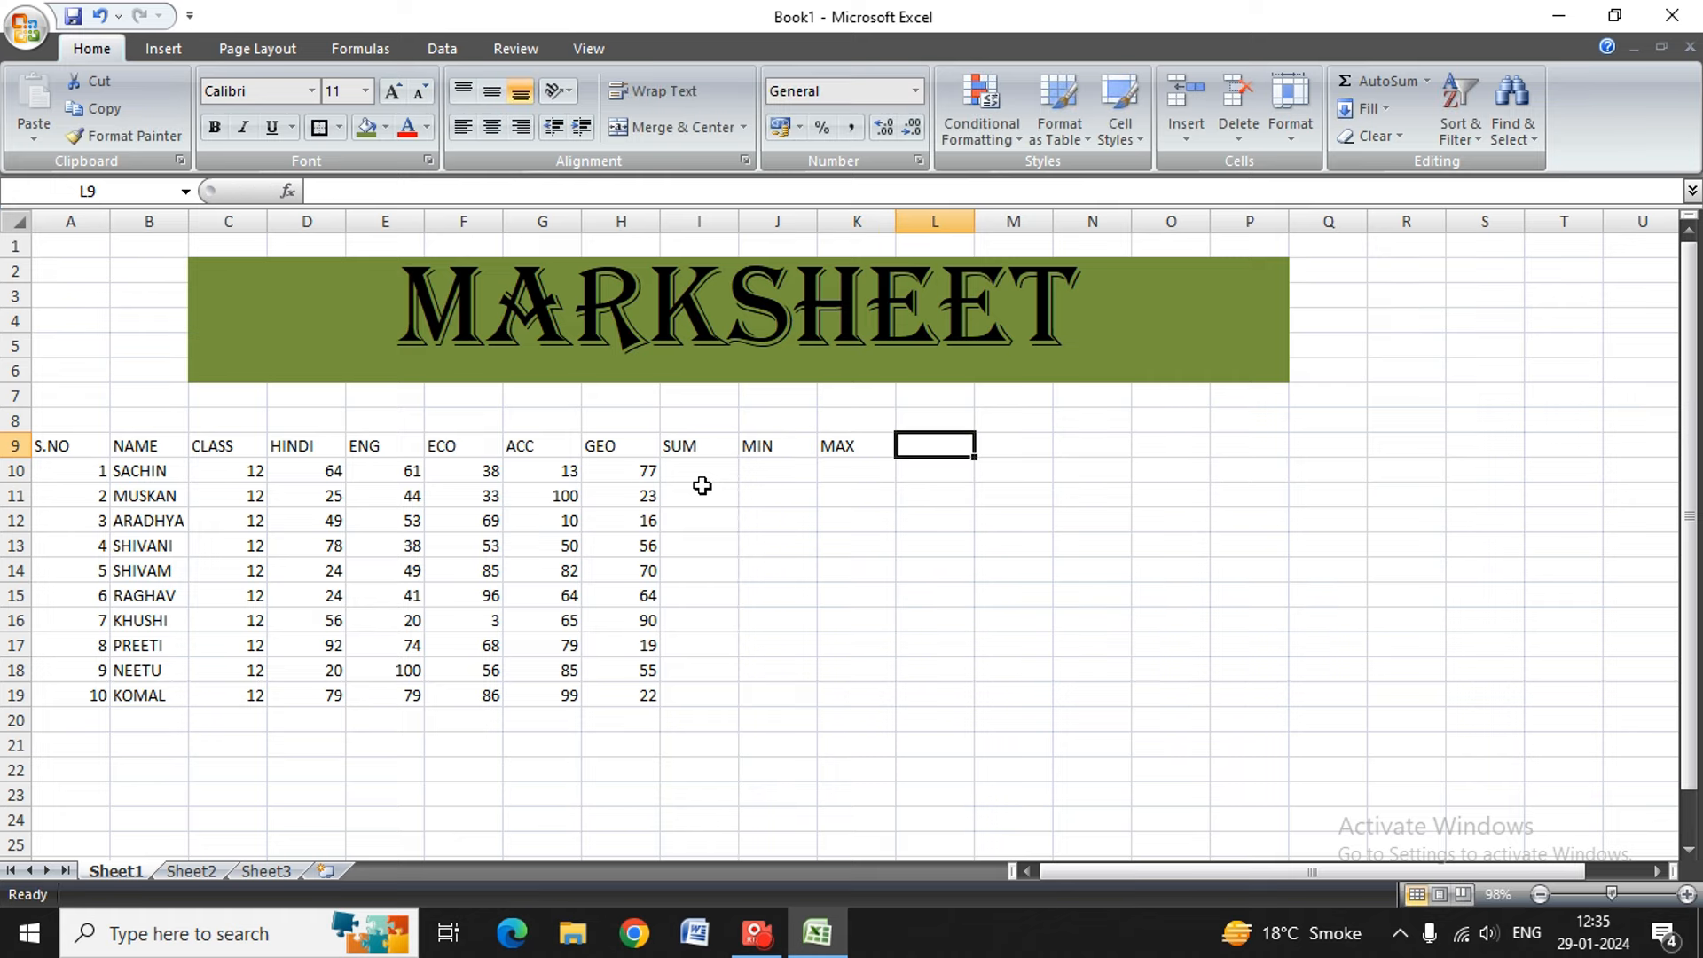
type("2")
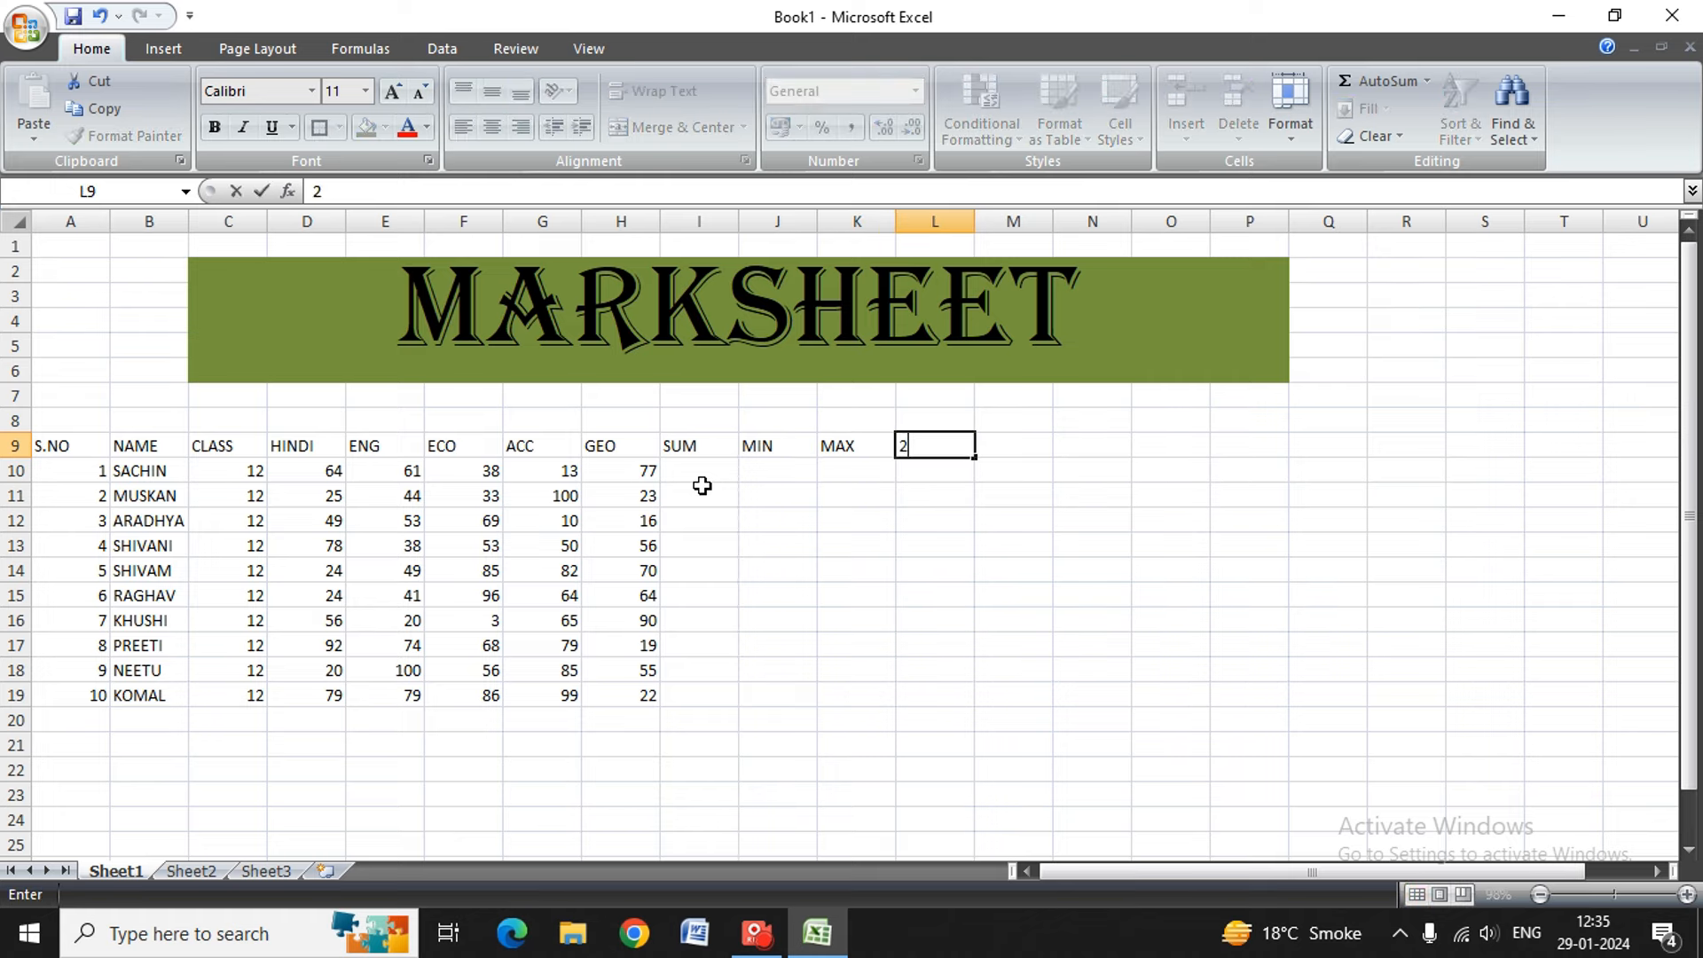
type("SMALL NO")
key("Right")
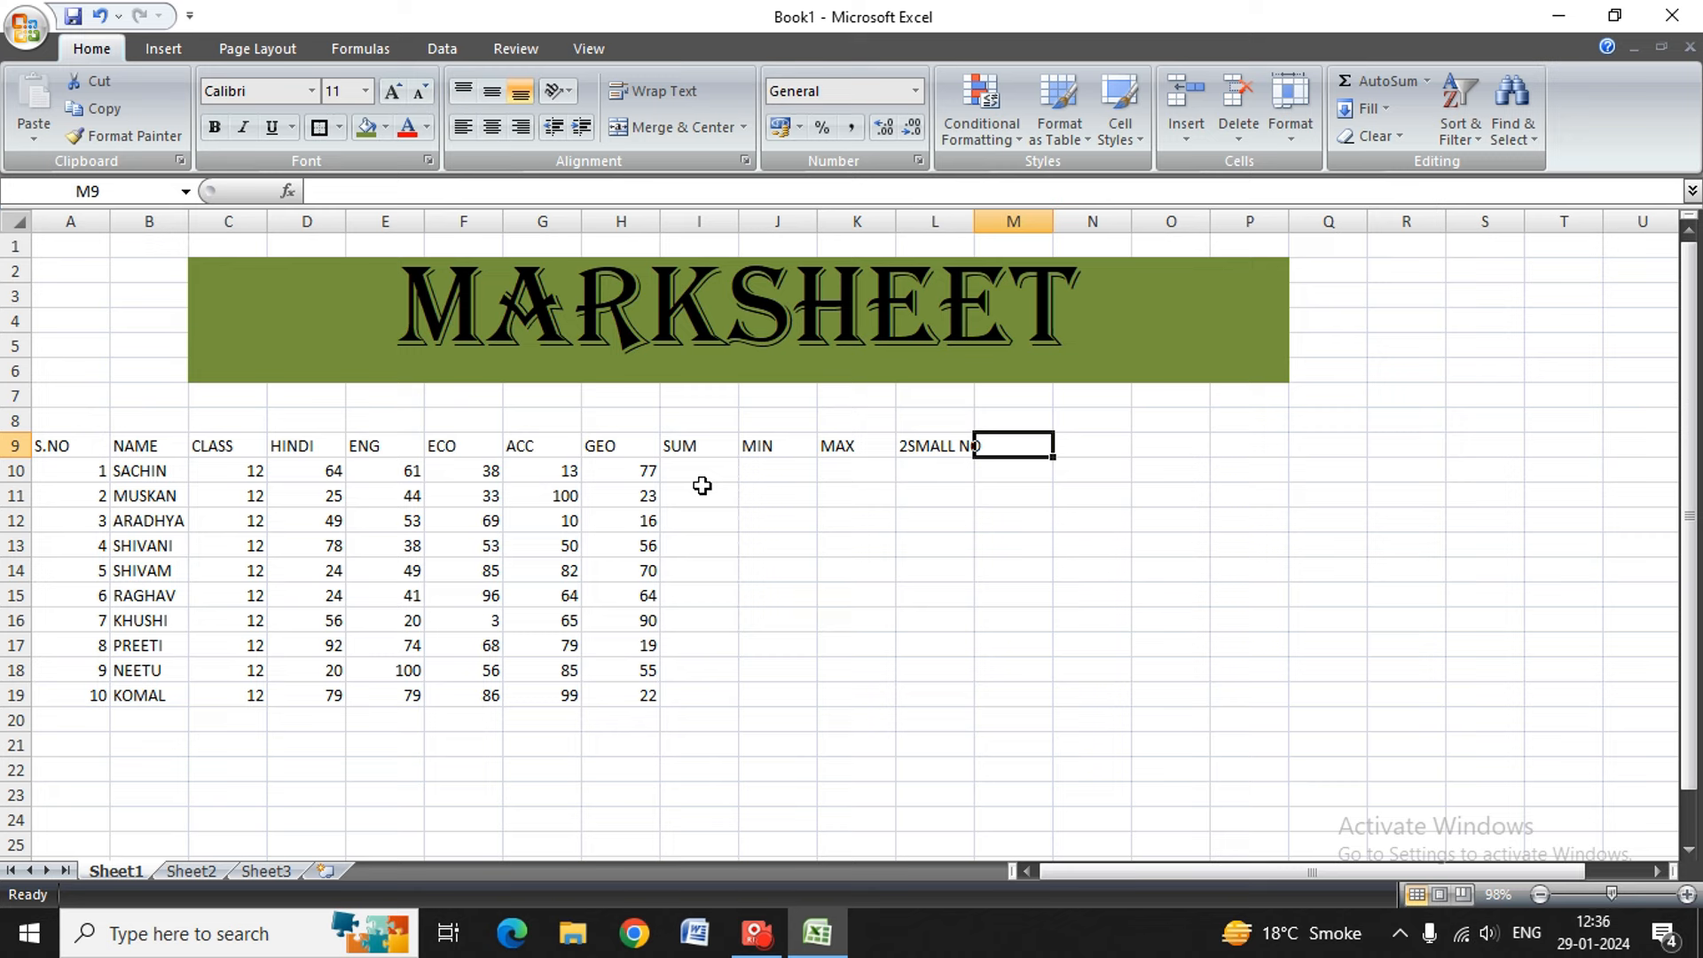
- AutoFit the width of column L to the 2SMALL NO header in L9
key("Left")
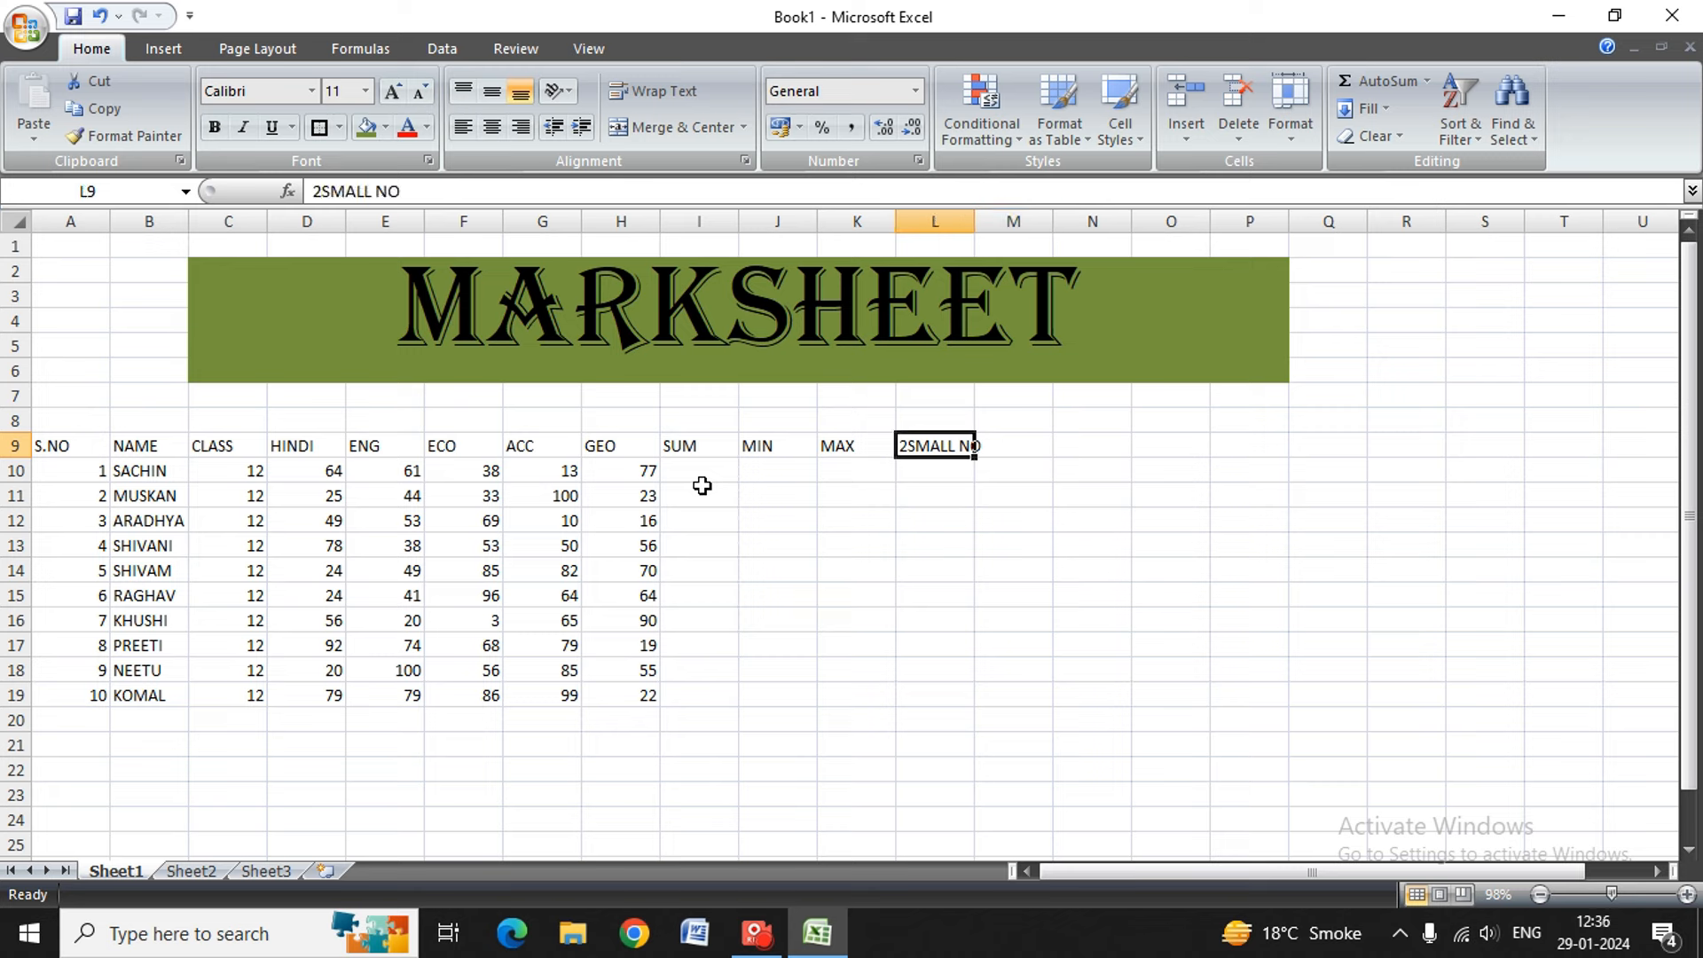
key("alt")
key("h")
key("o")
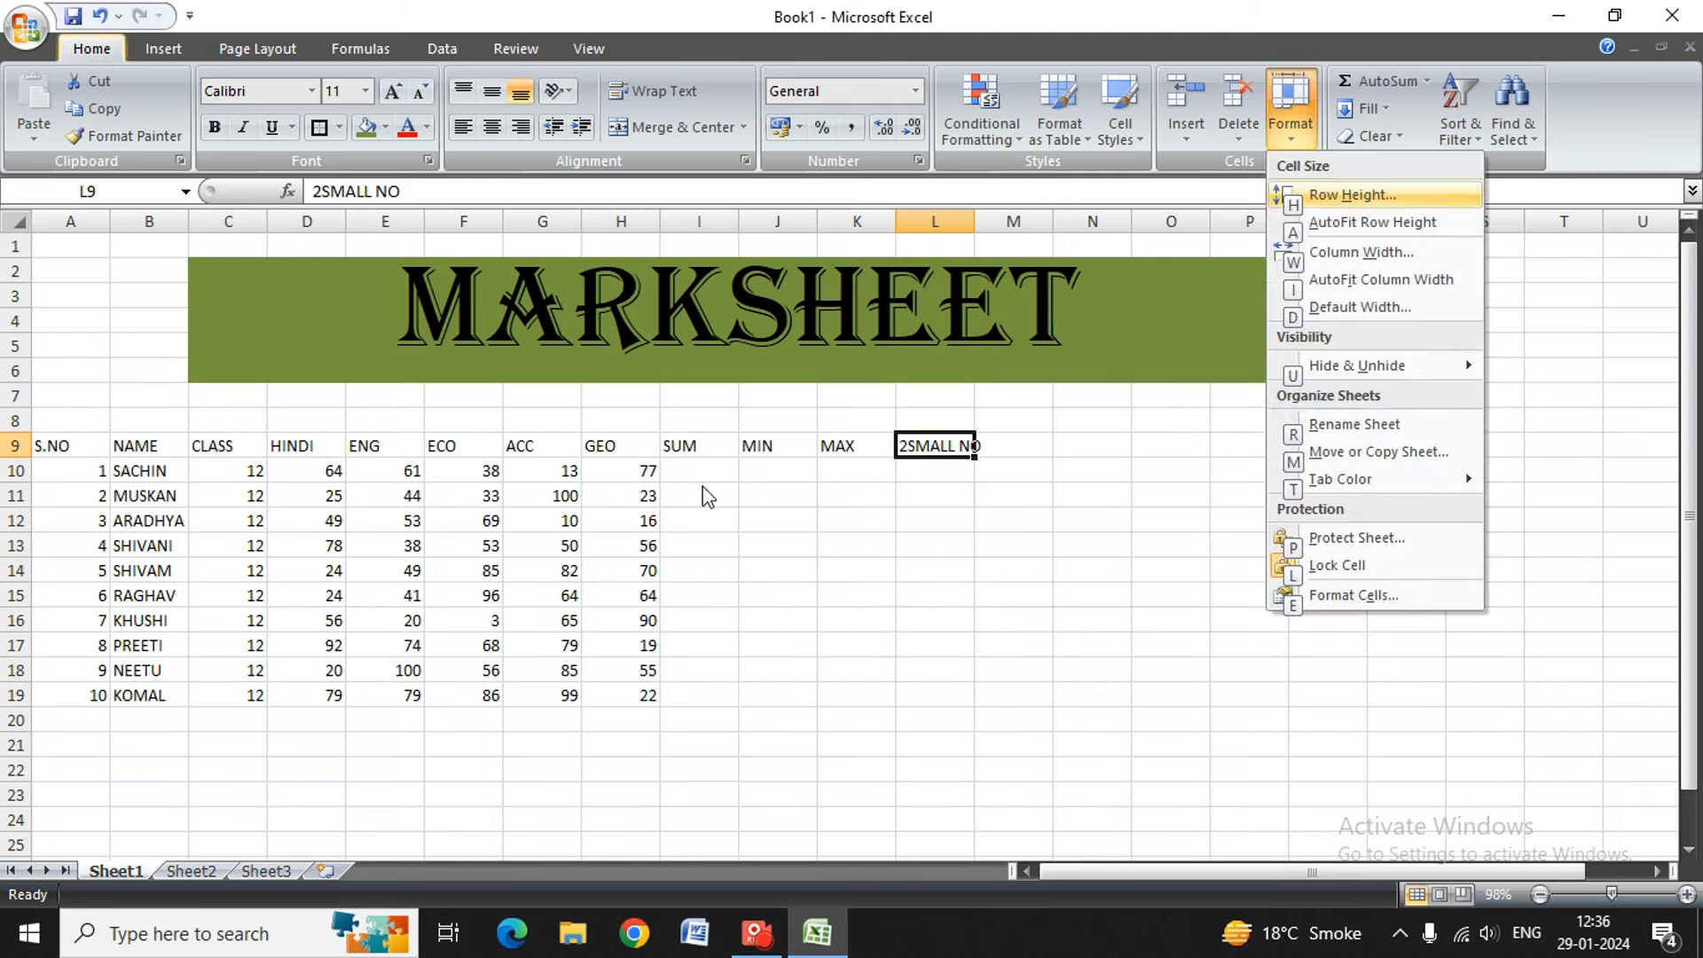
key("i")
key("Down")
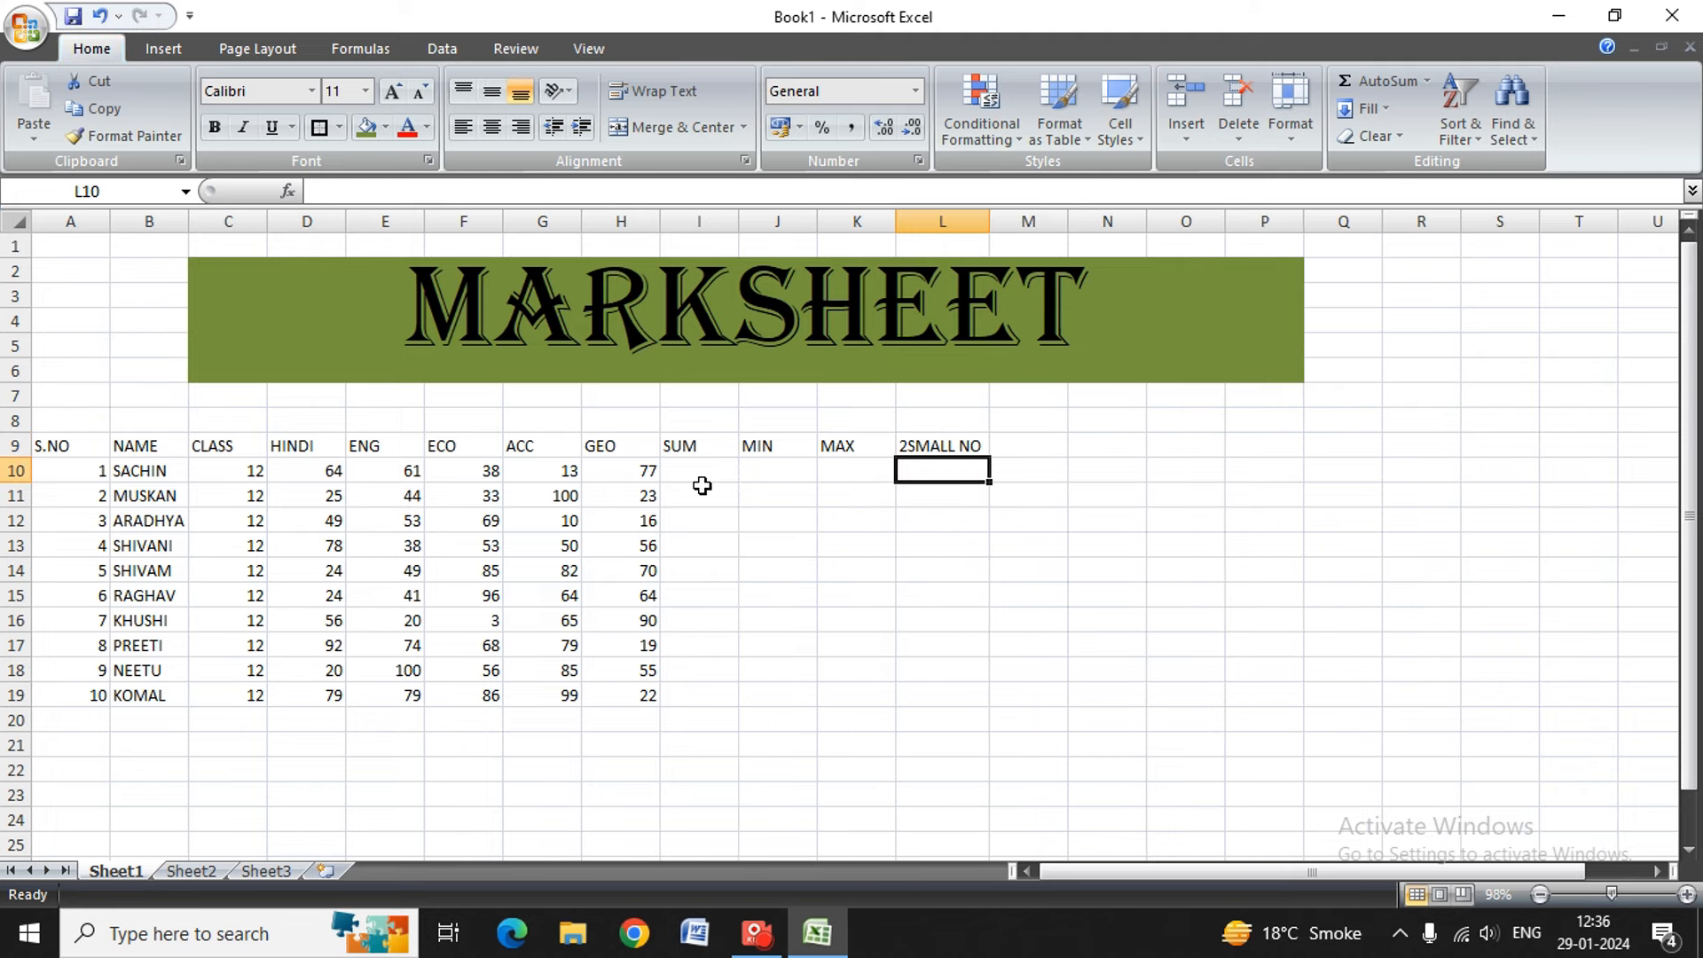
- Clear the header in L9 and replace the MAX header in K9 with 2SMALL NO
key("Up")
key("Right")
key("Right")
key("Left")
key("Left")
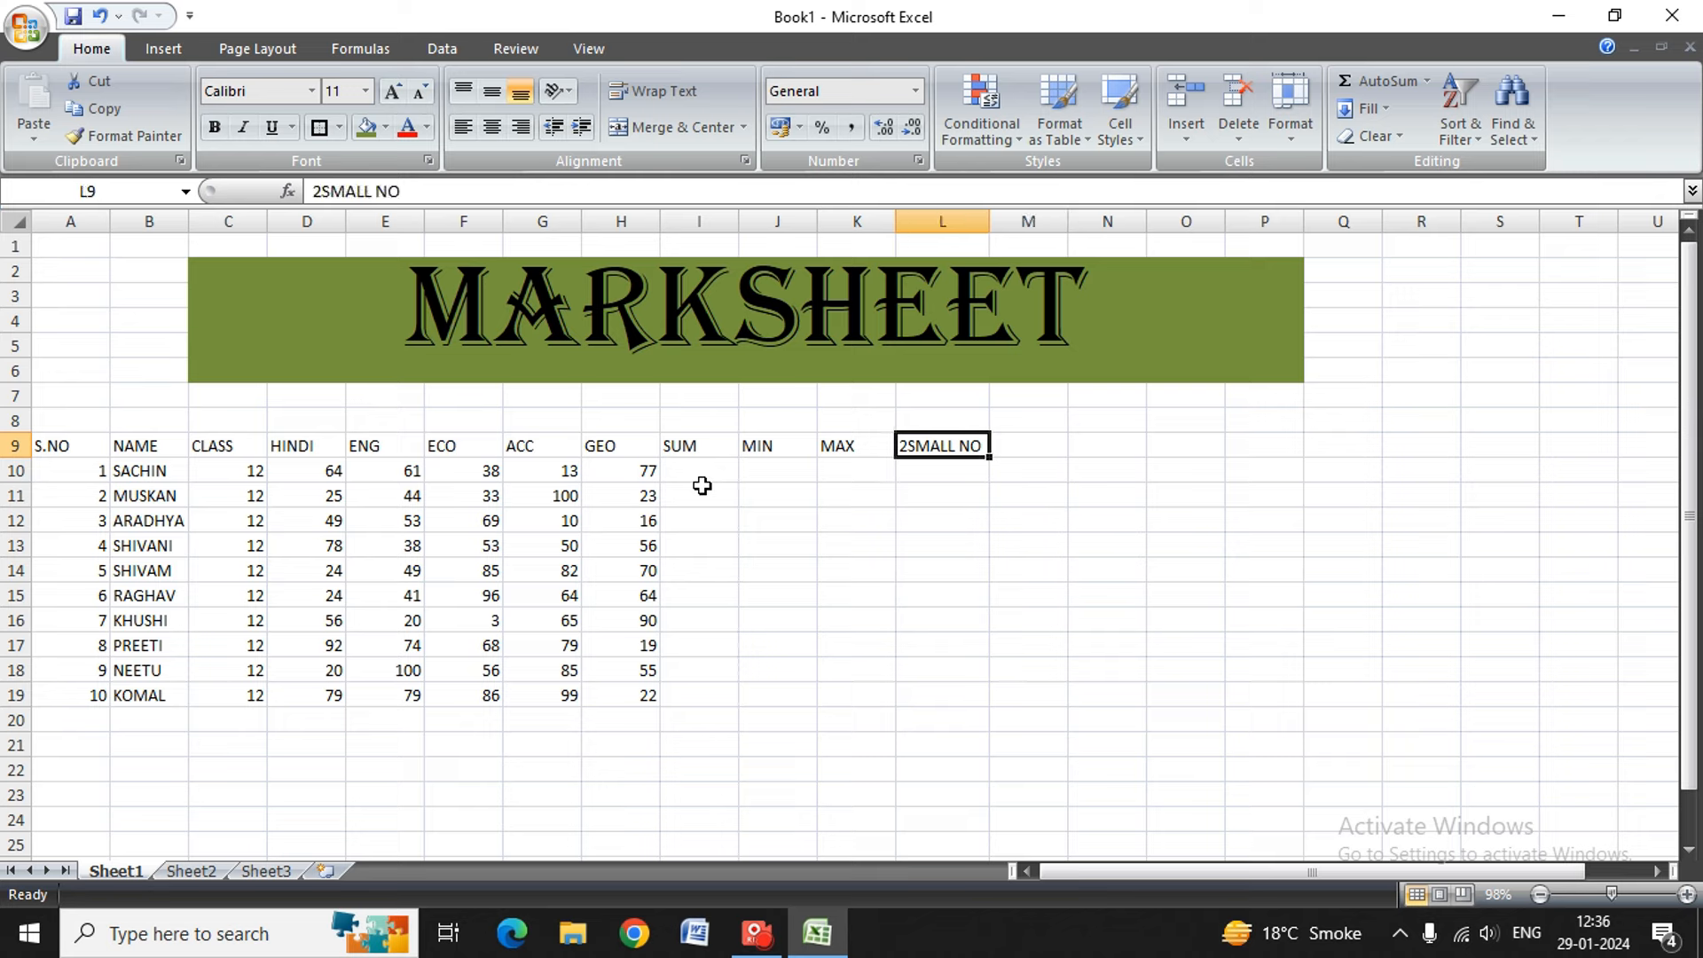
key("BackSpace")
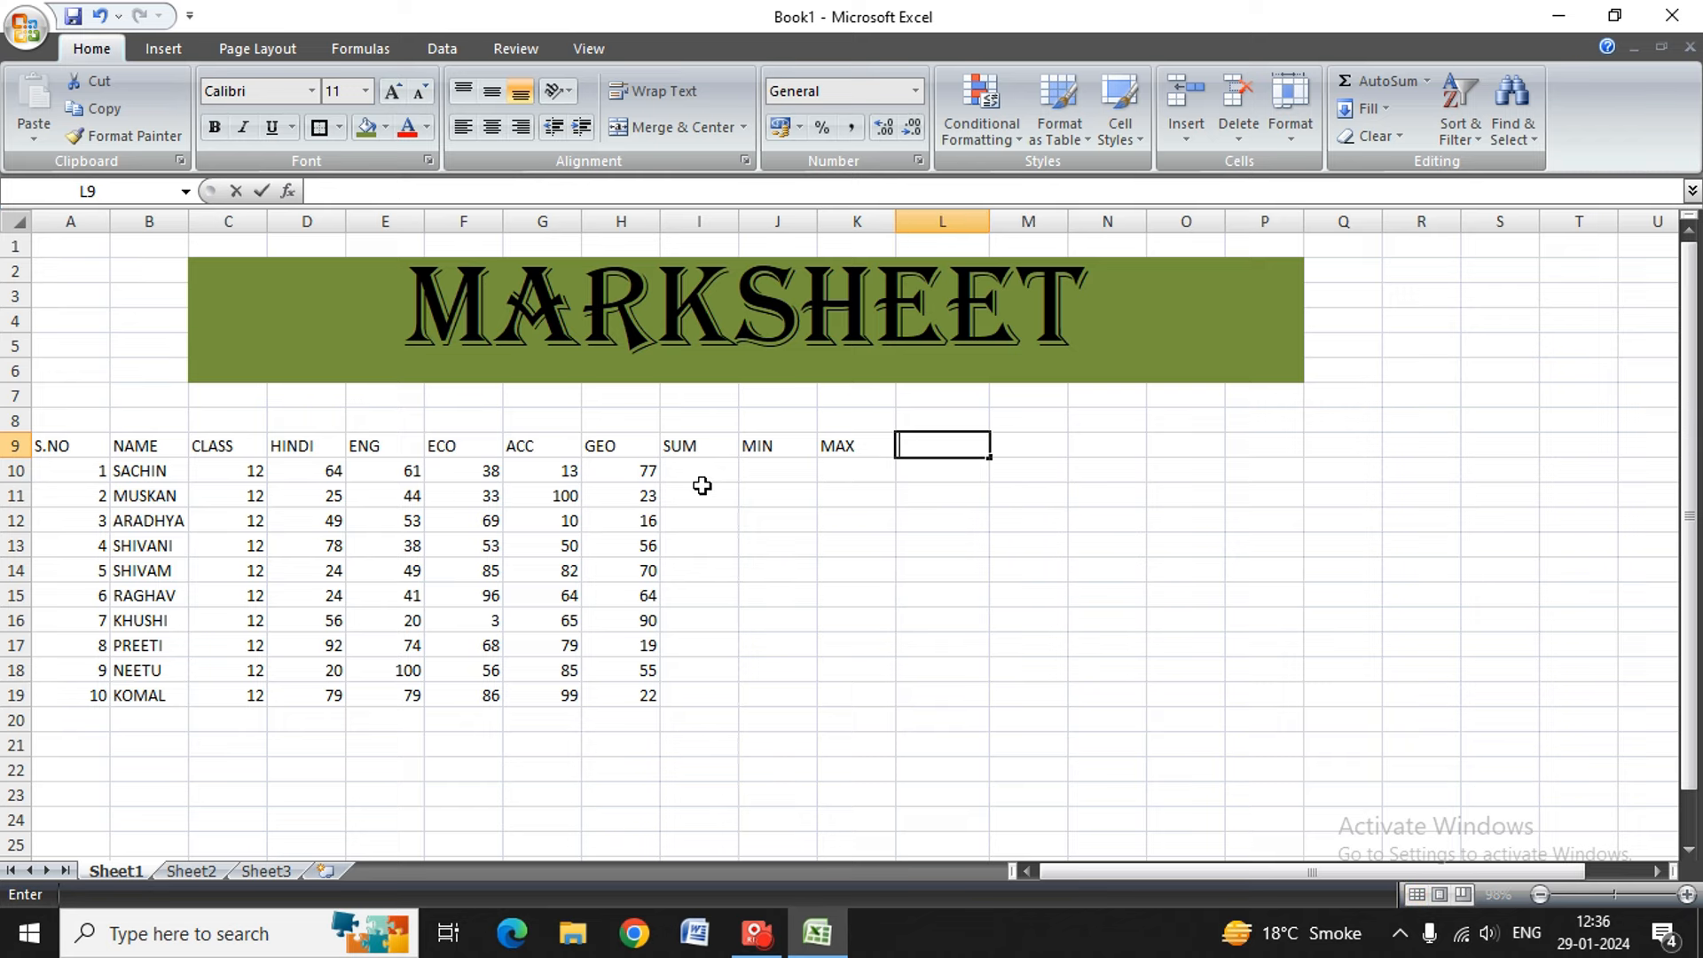
key("Left")
key("BackSpace")
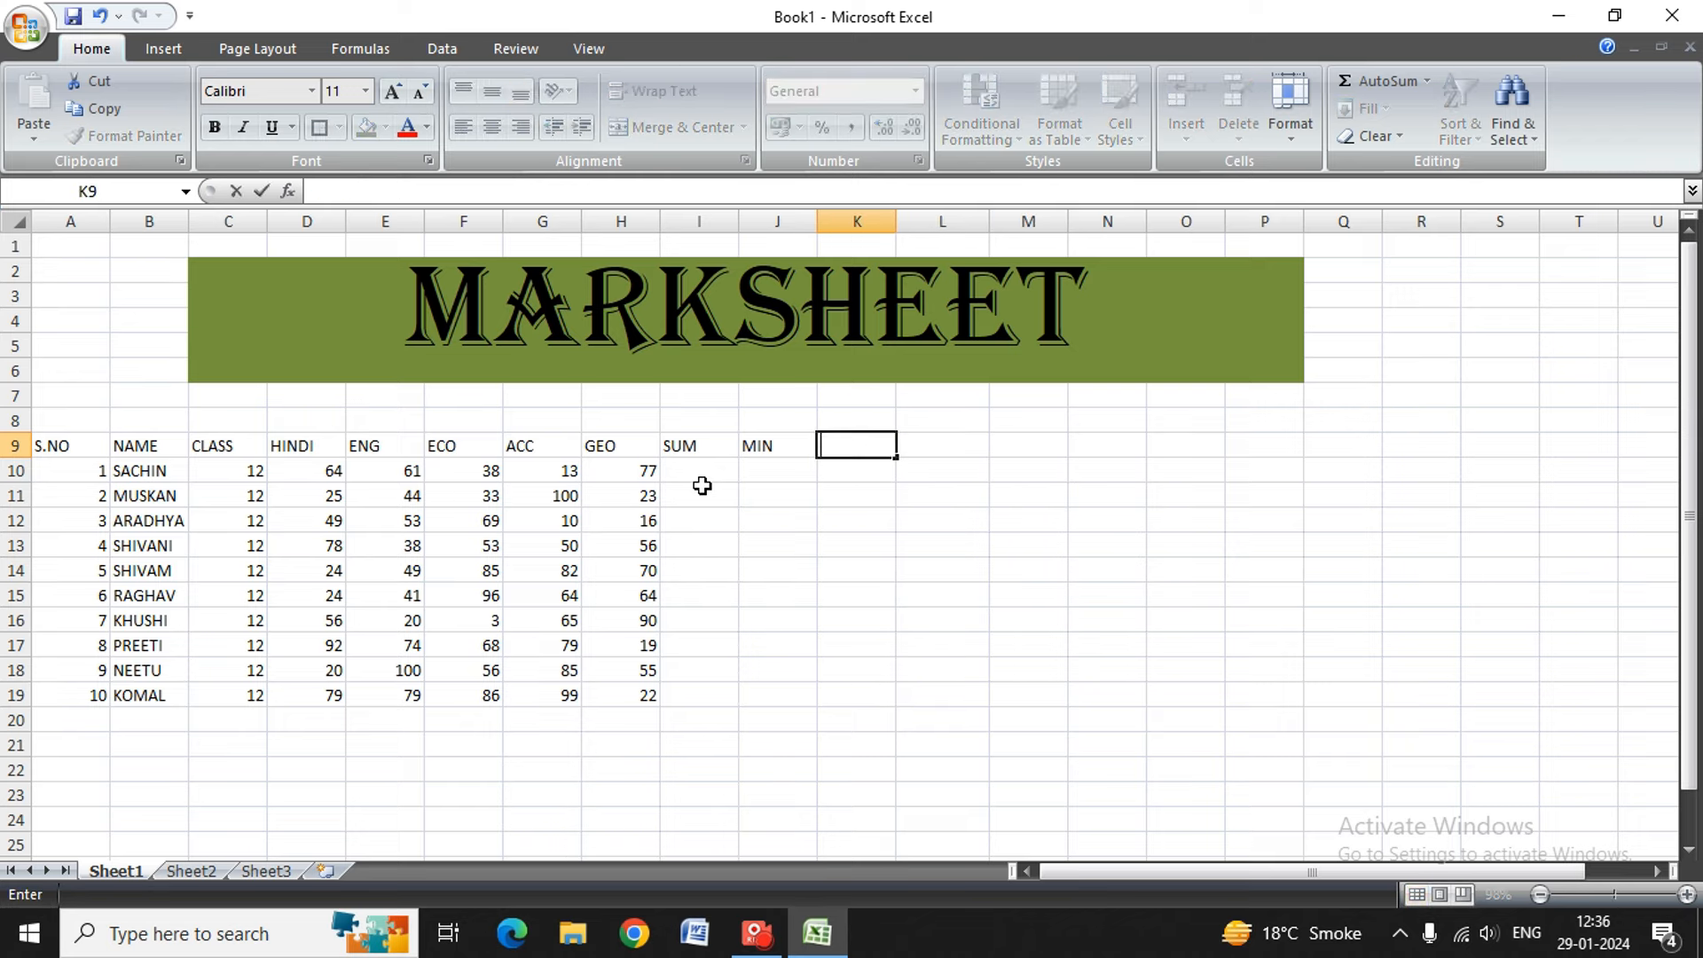
type("2SMALL NO")
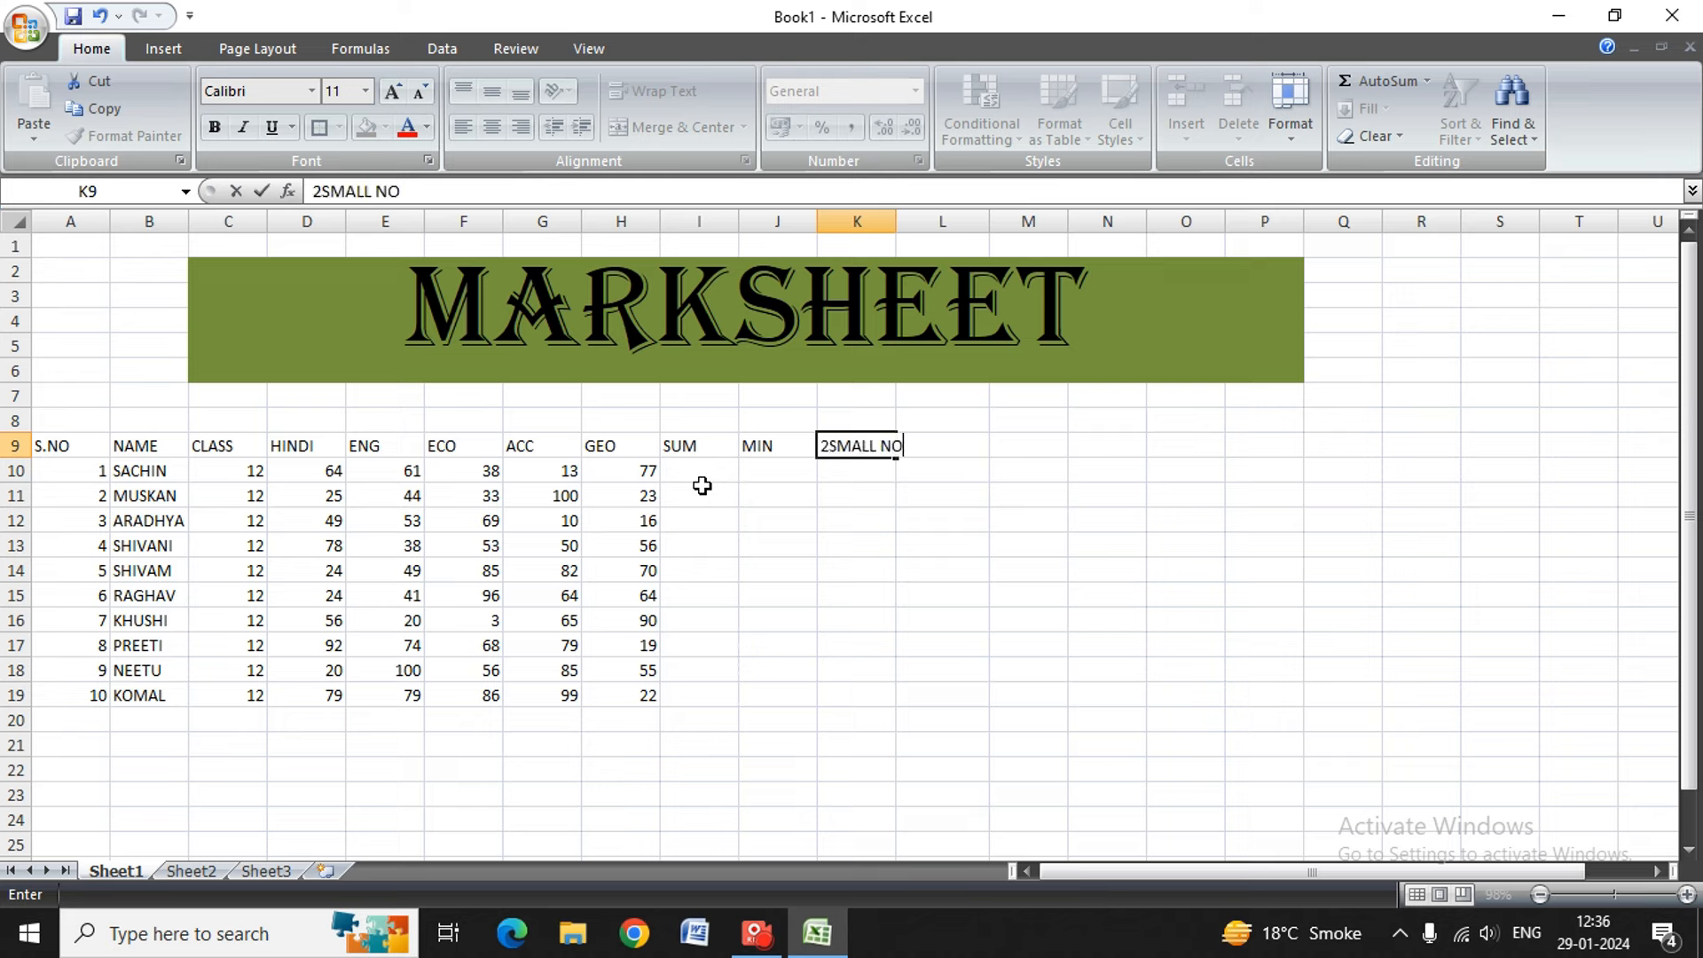
key("ctrl+Return")
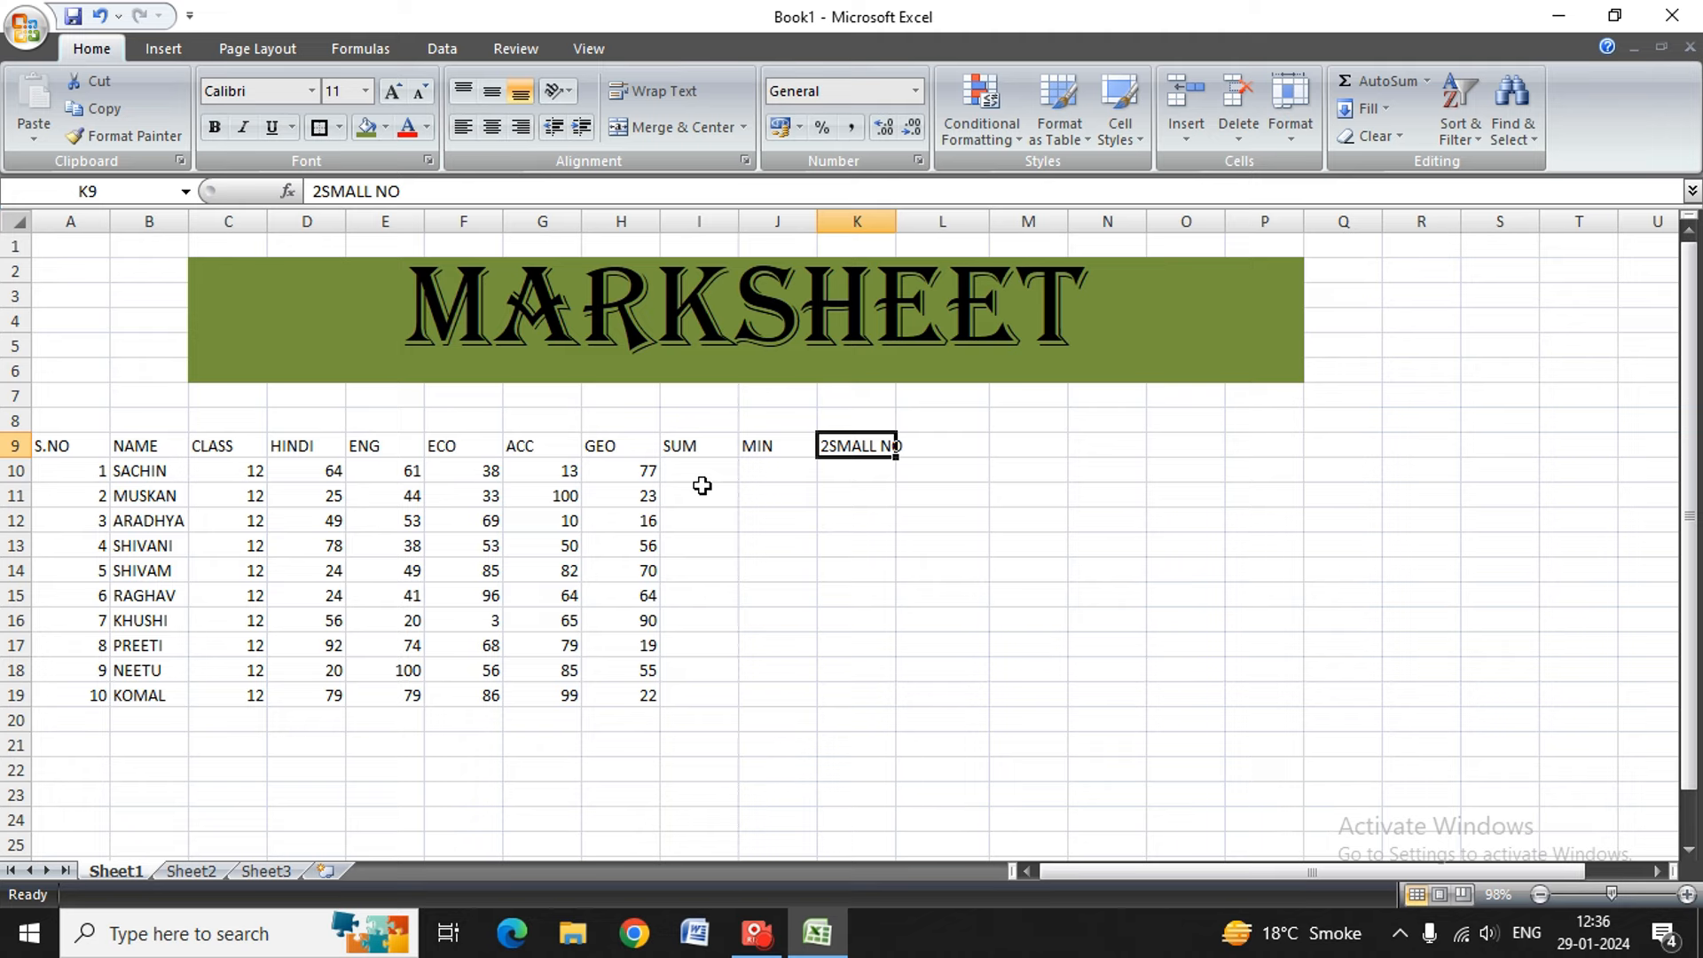
- AutoFit the width of column K to the 2SMALL NO header in K9
key("alt")
key("h")
key("o")
key("i")
key("Return")
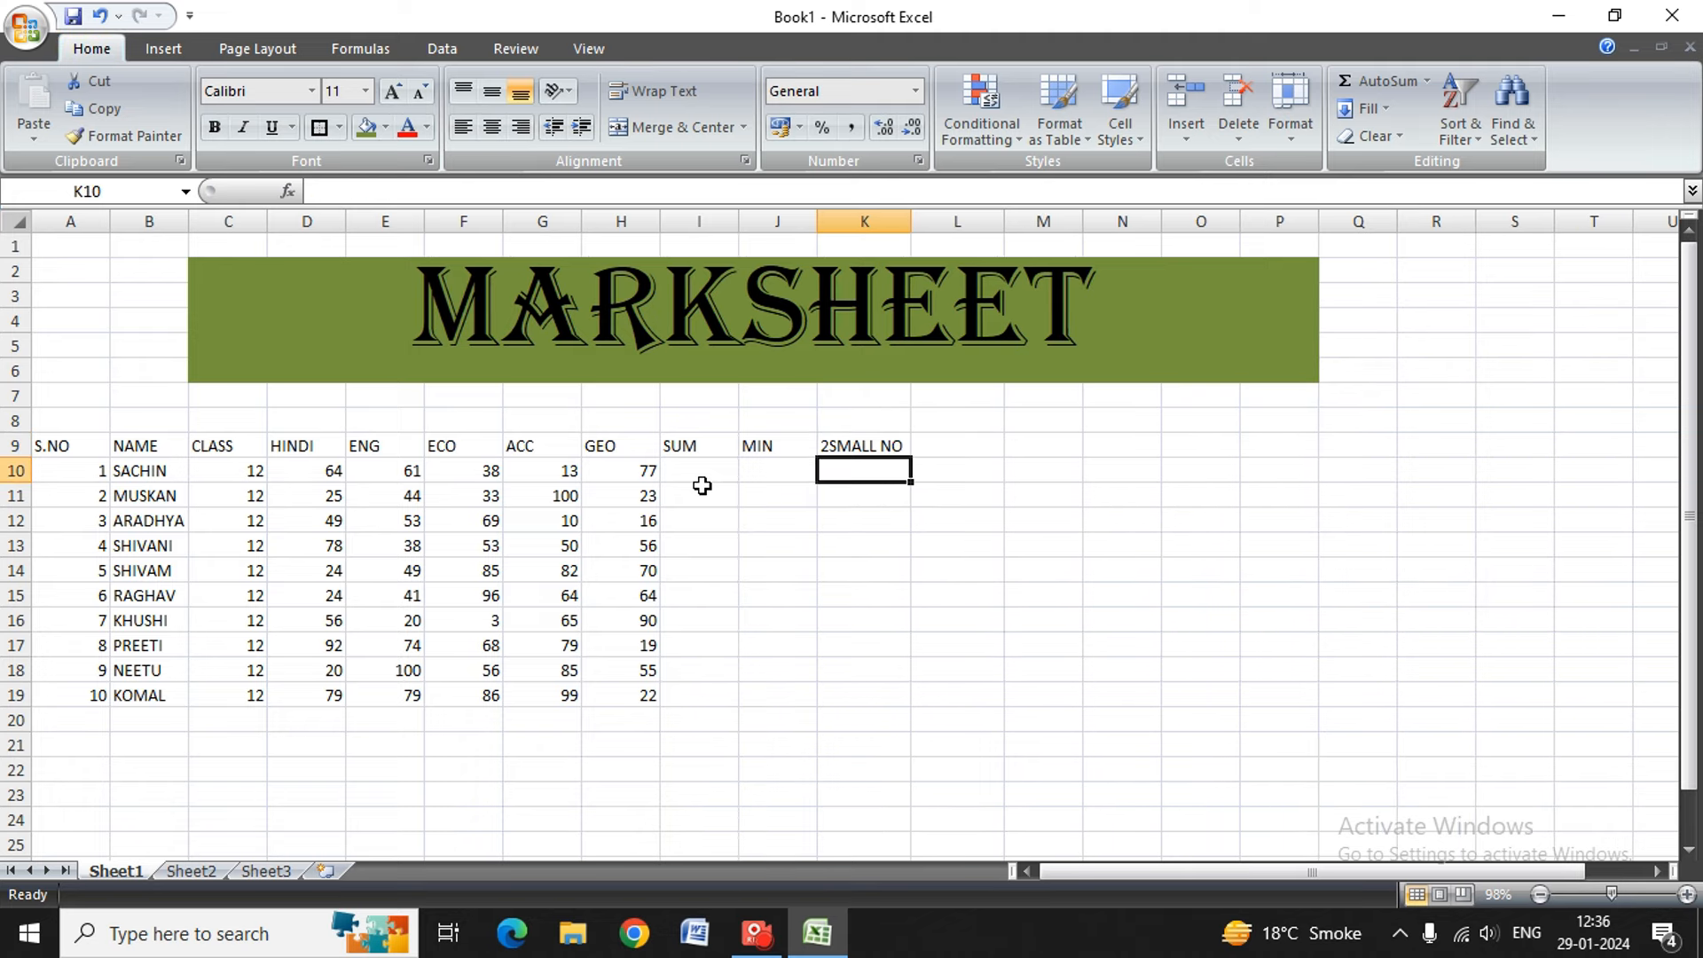
- Enter MAX as the column header in L9
key("Right")
key("Up")
type("MAC")
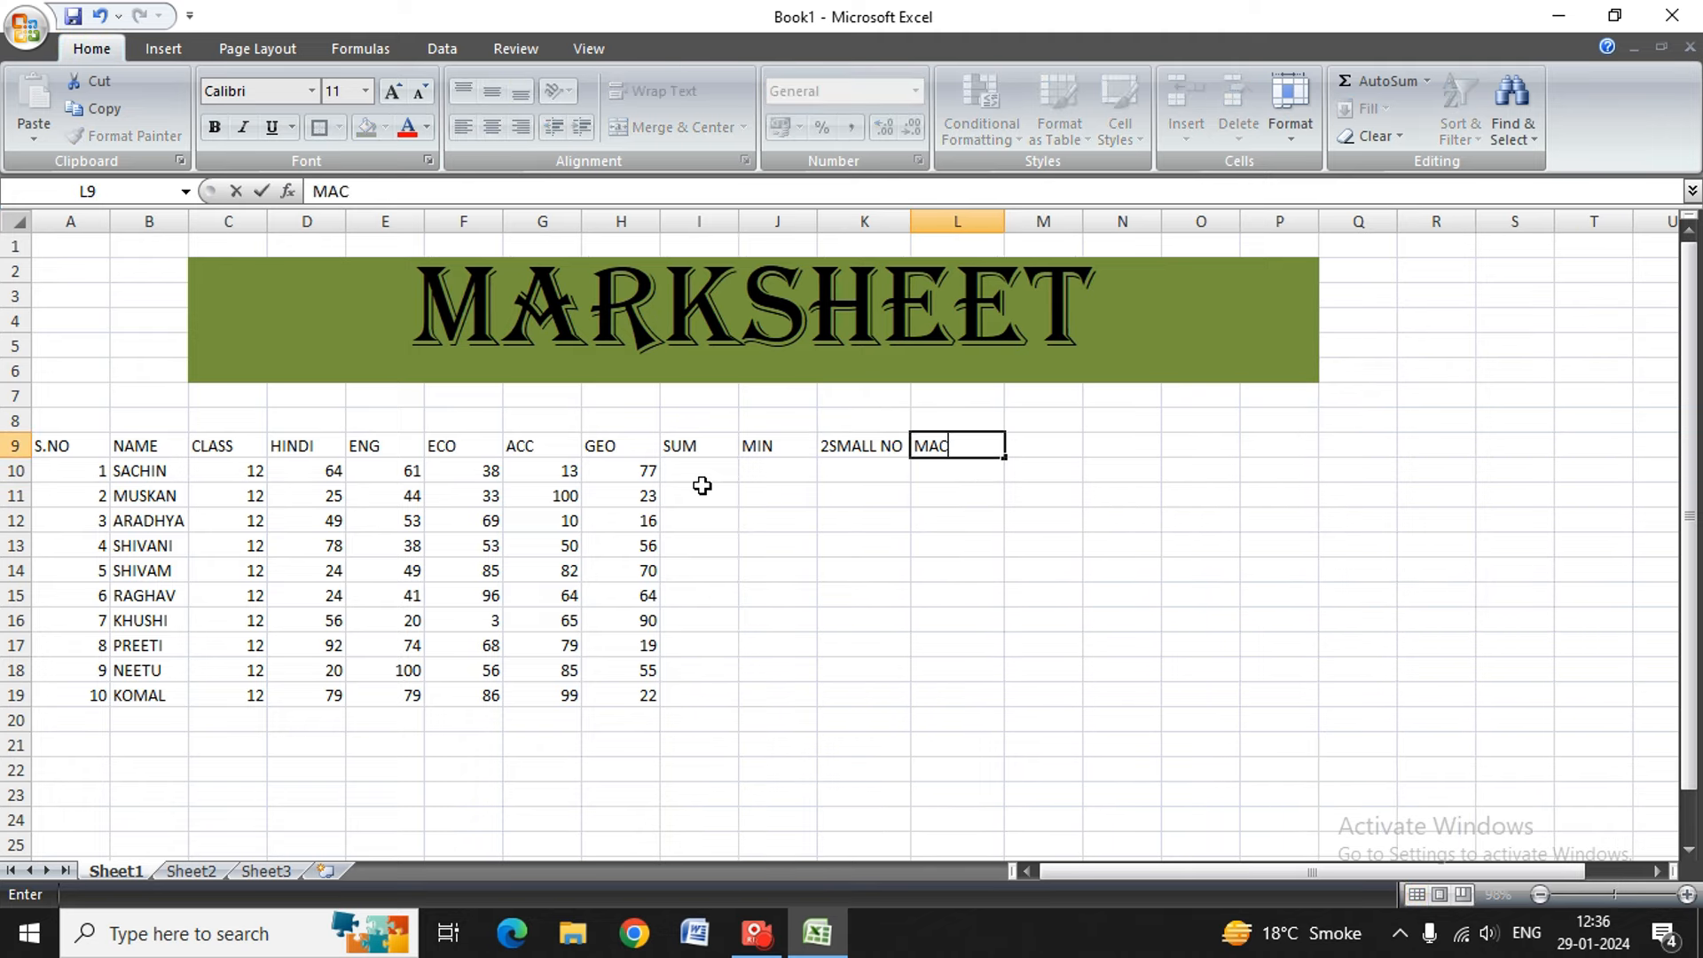
key("BackSpace")
type("X")
key("Right")
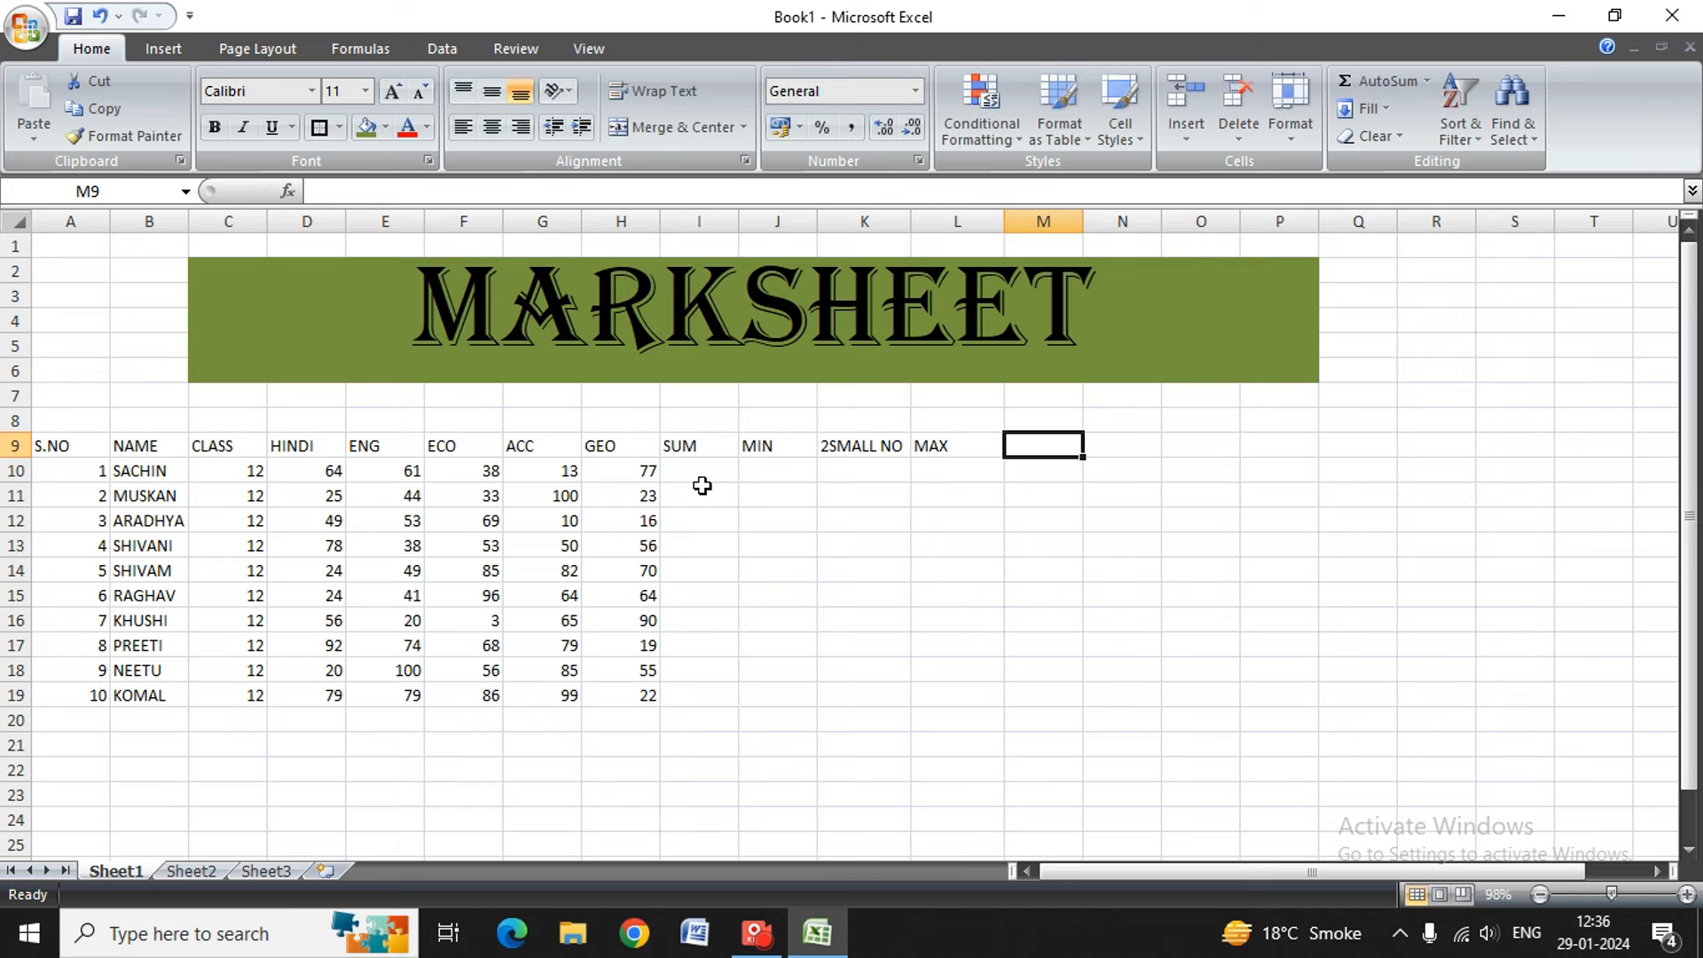
- Enter 2 LARGE NO as the column header in M9
type("2 LAR")
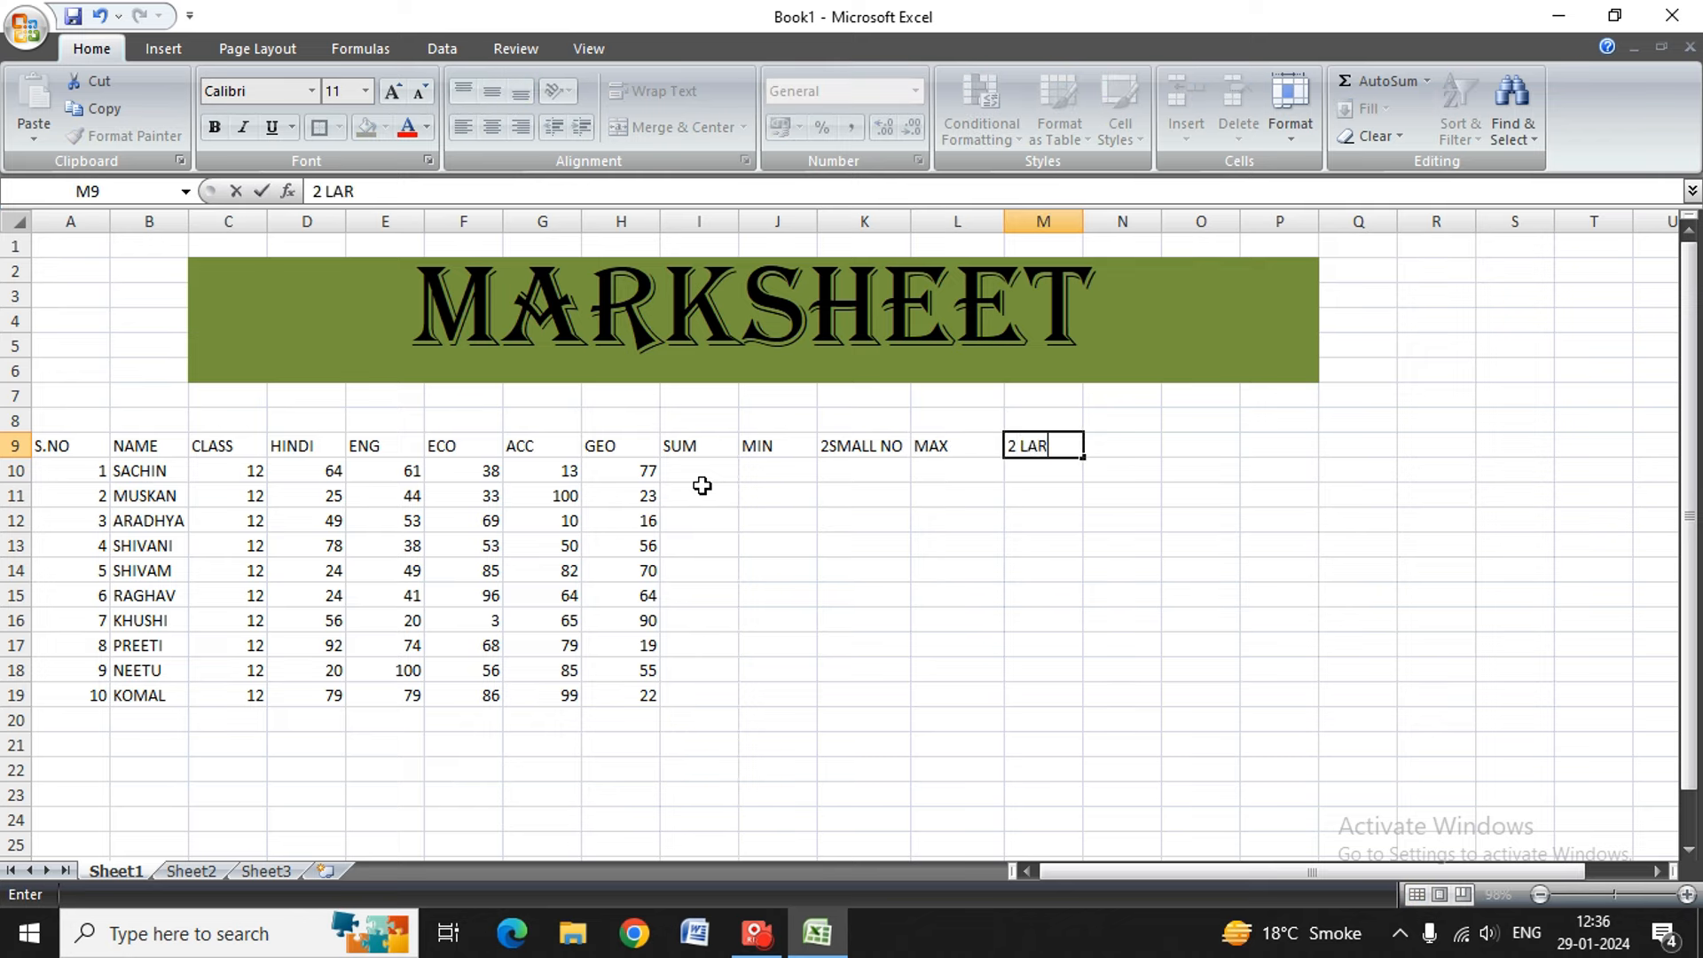
type("GE NO")
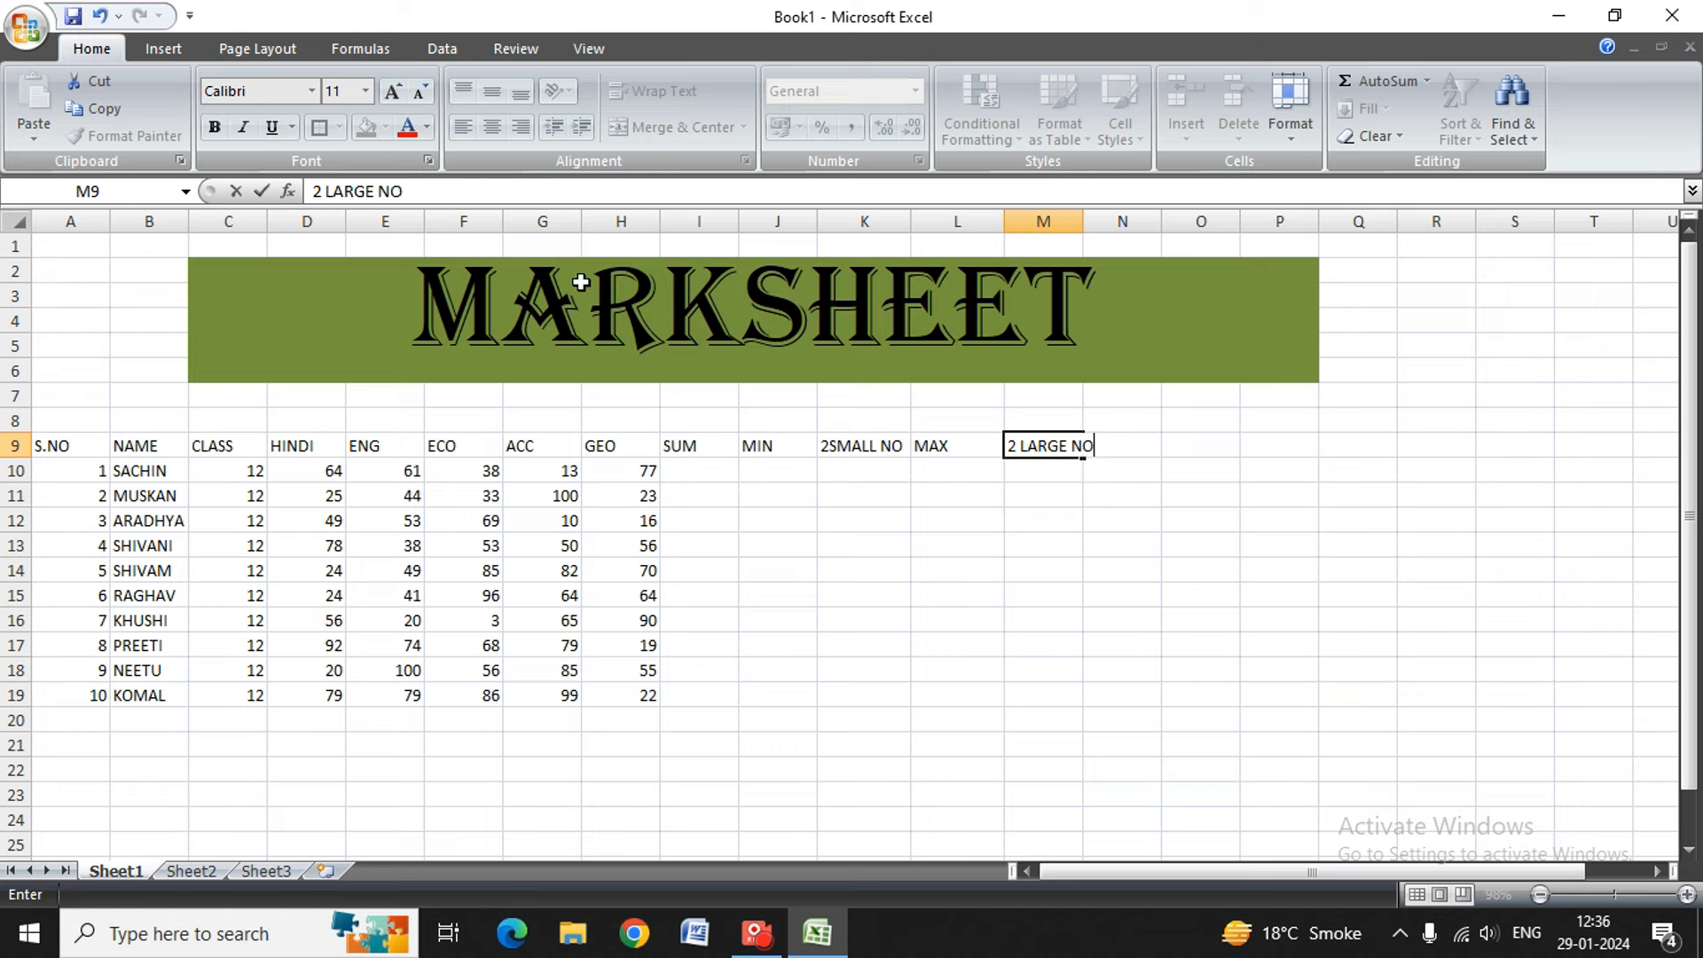
- Total the first student's five subject marks in I10 with =SUM(D10:H10)
left_click(722, 471)
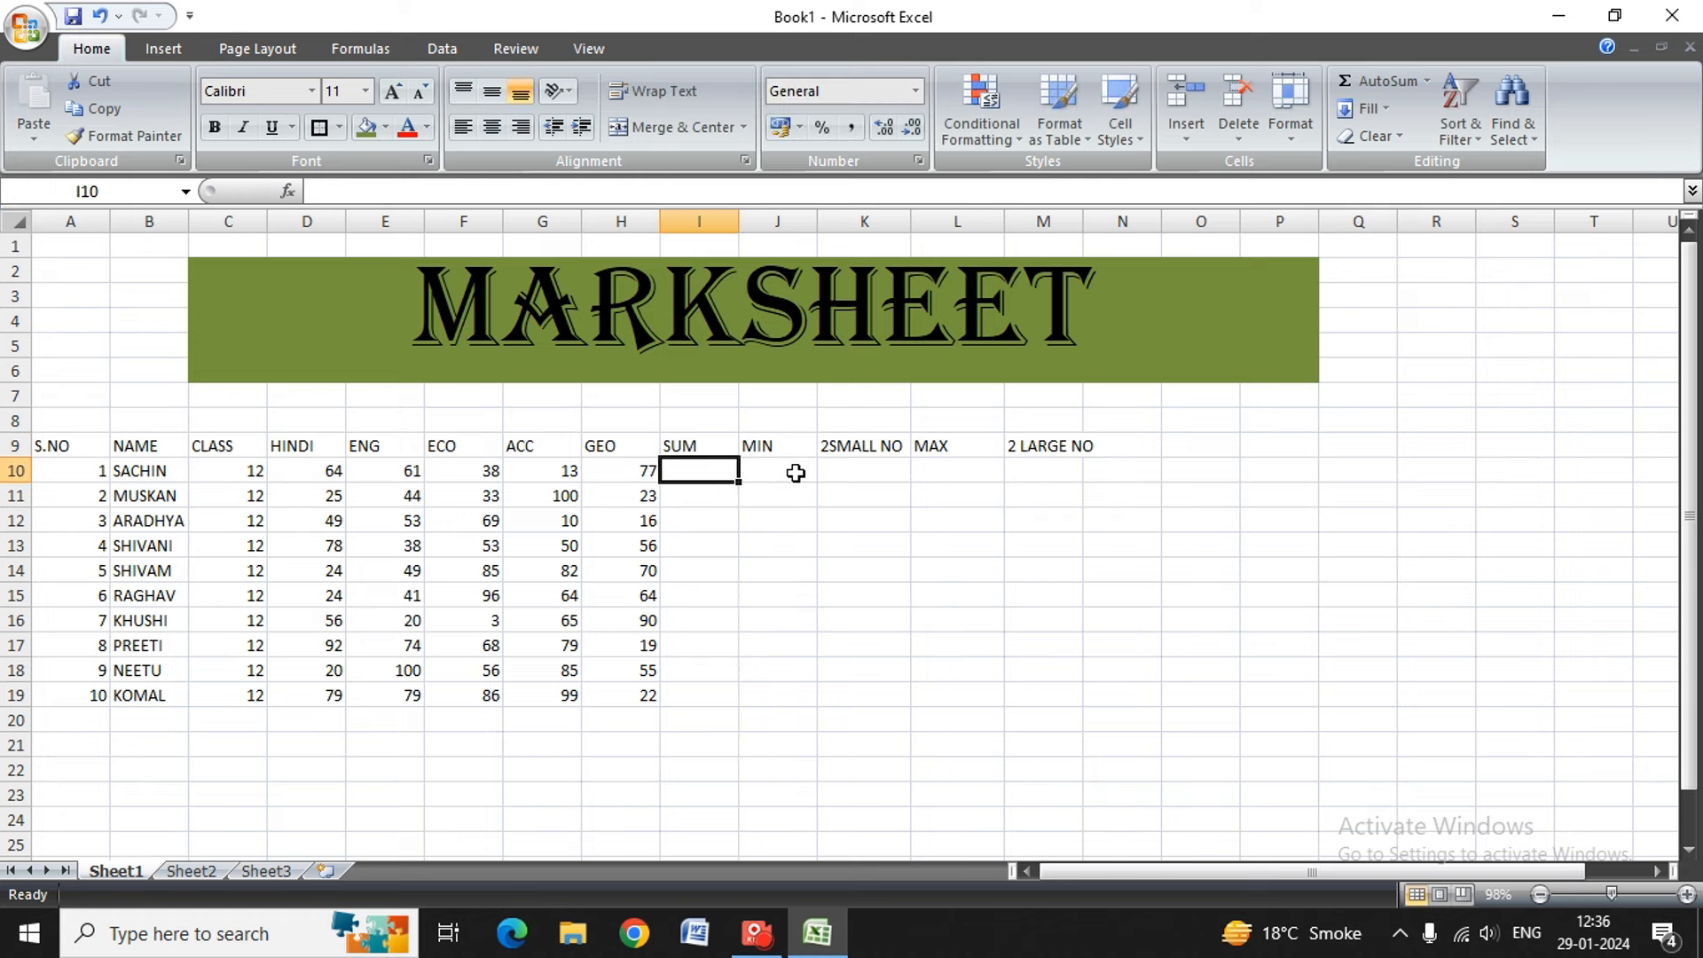
type("=")
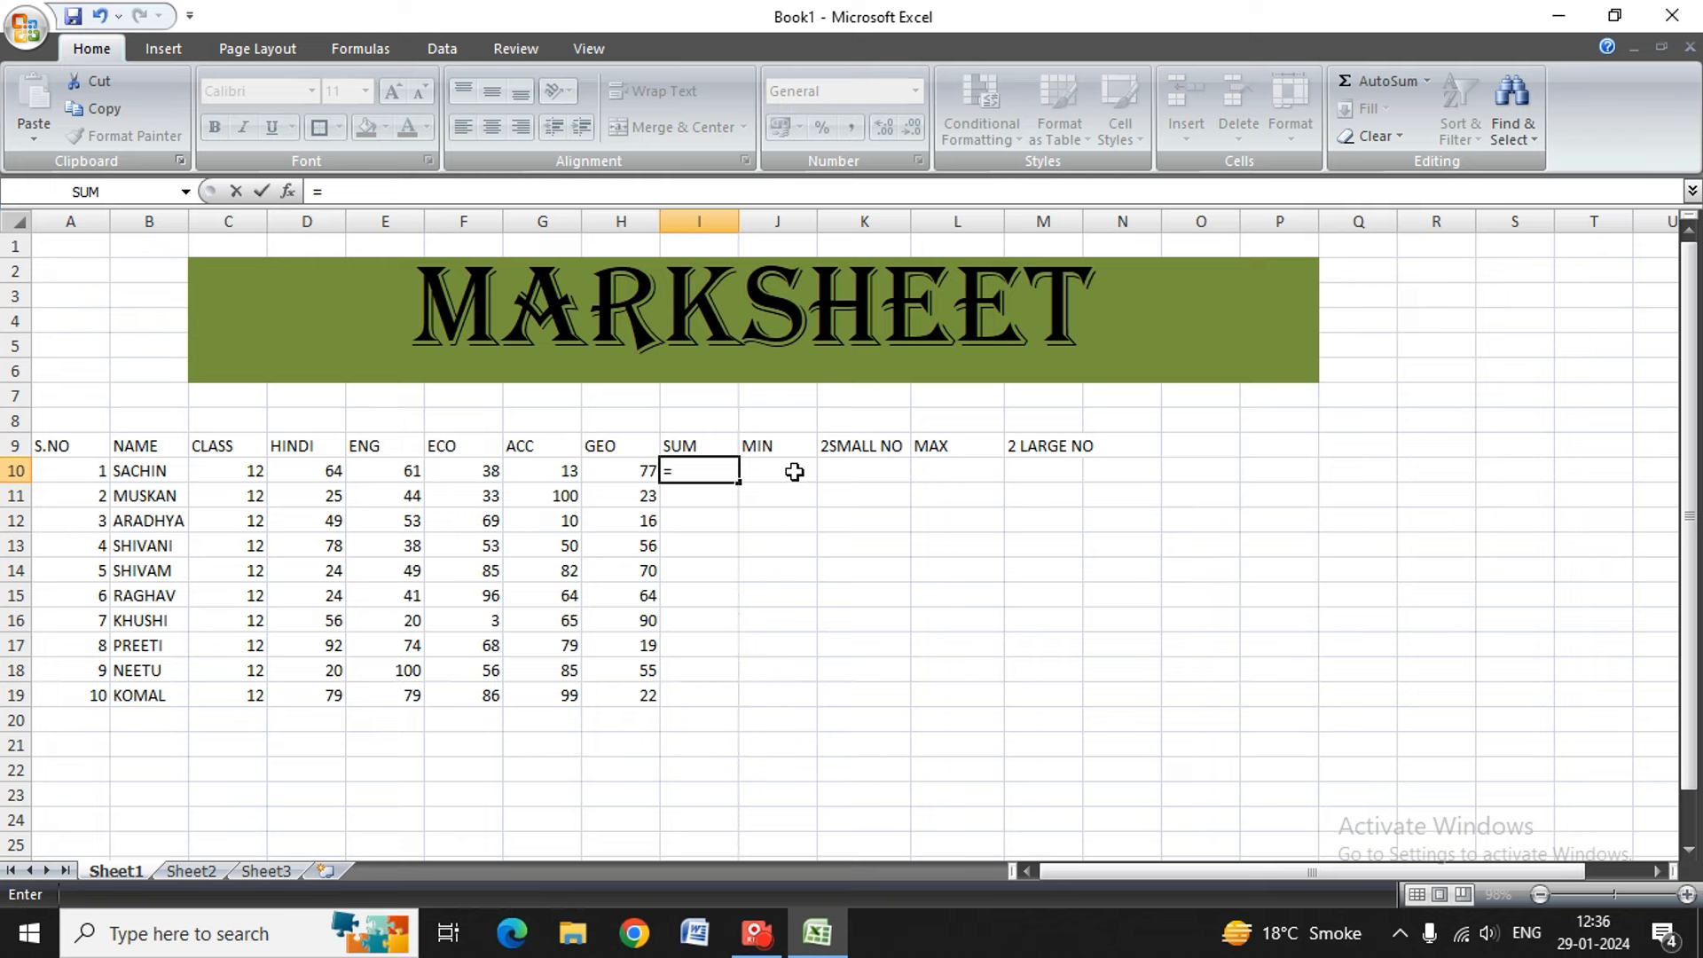
type("SUM")
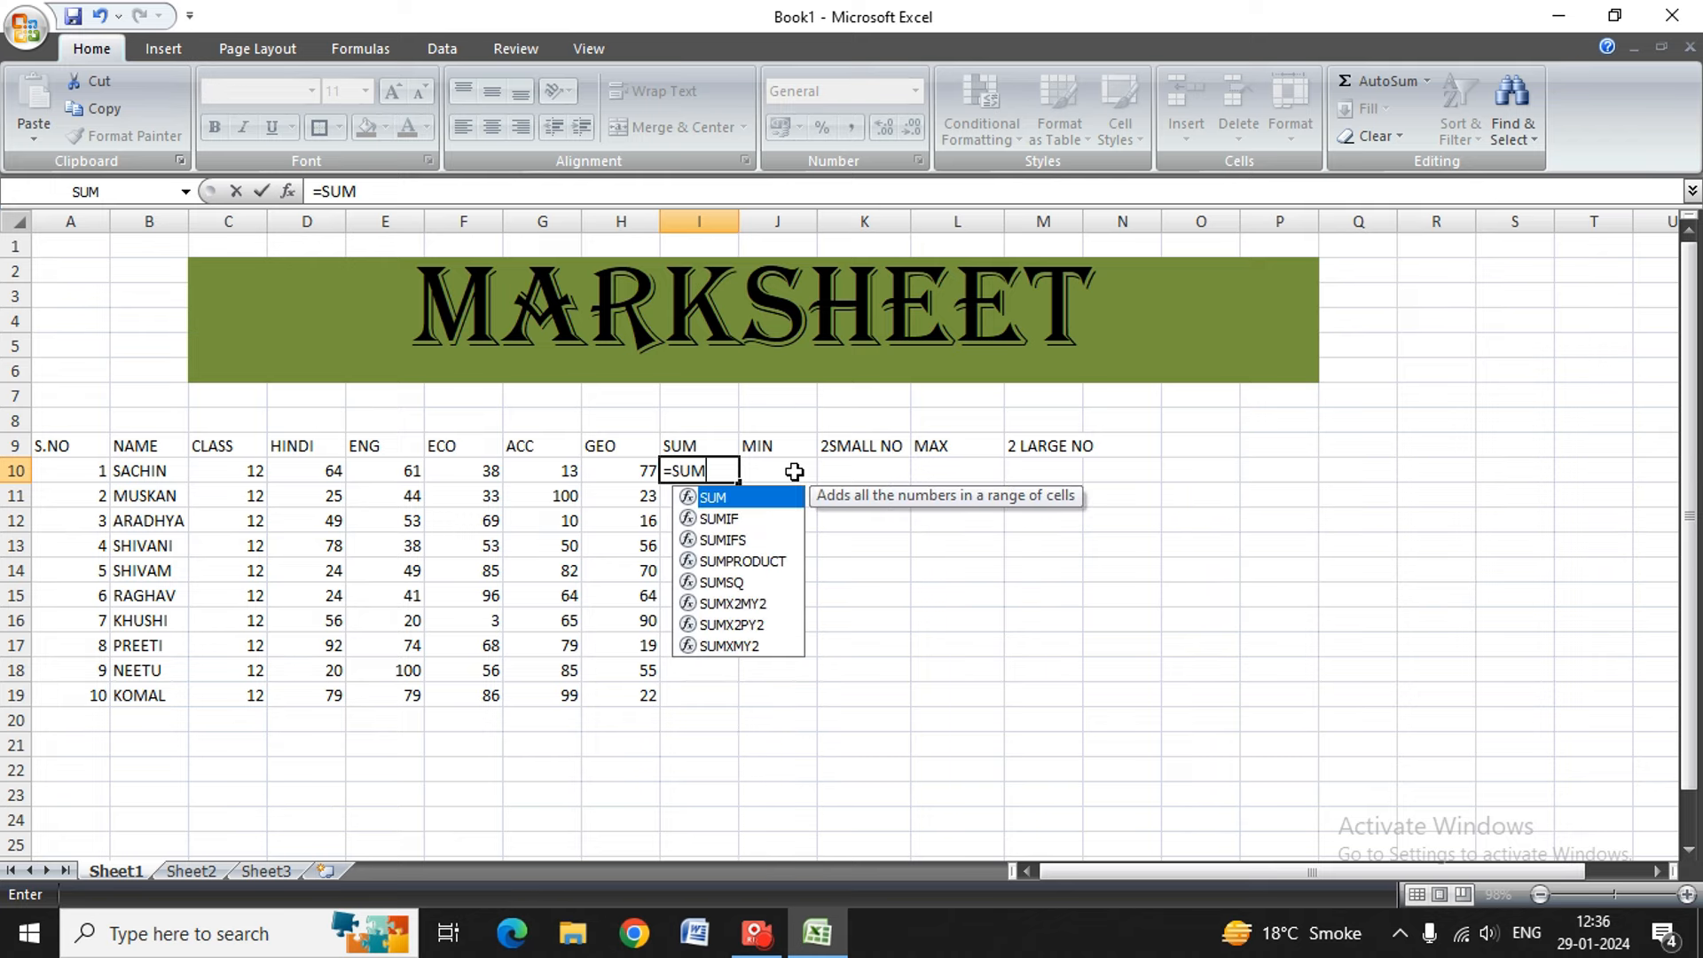
type("(")
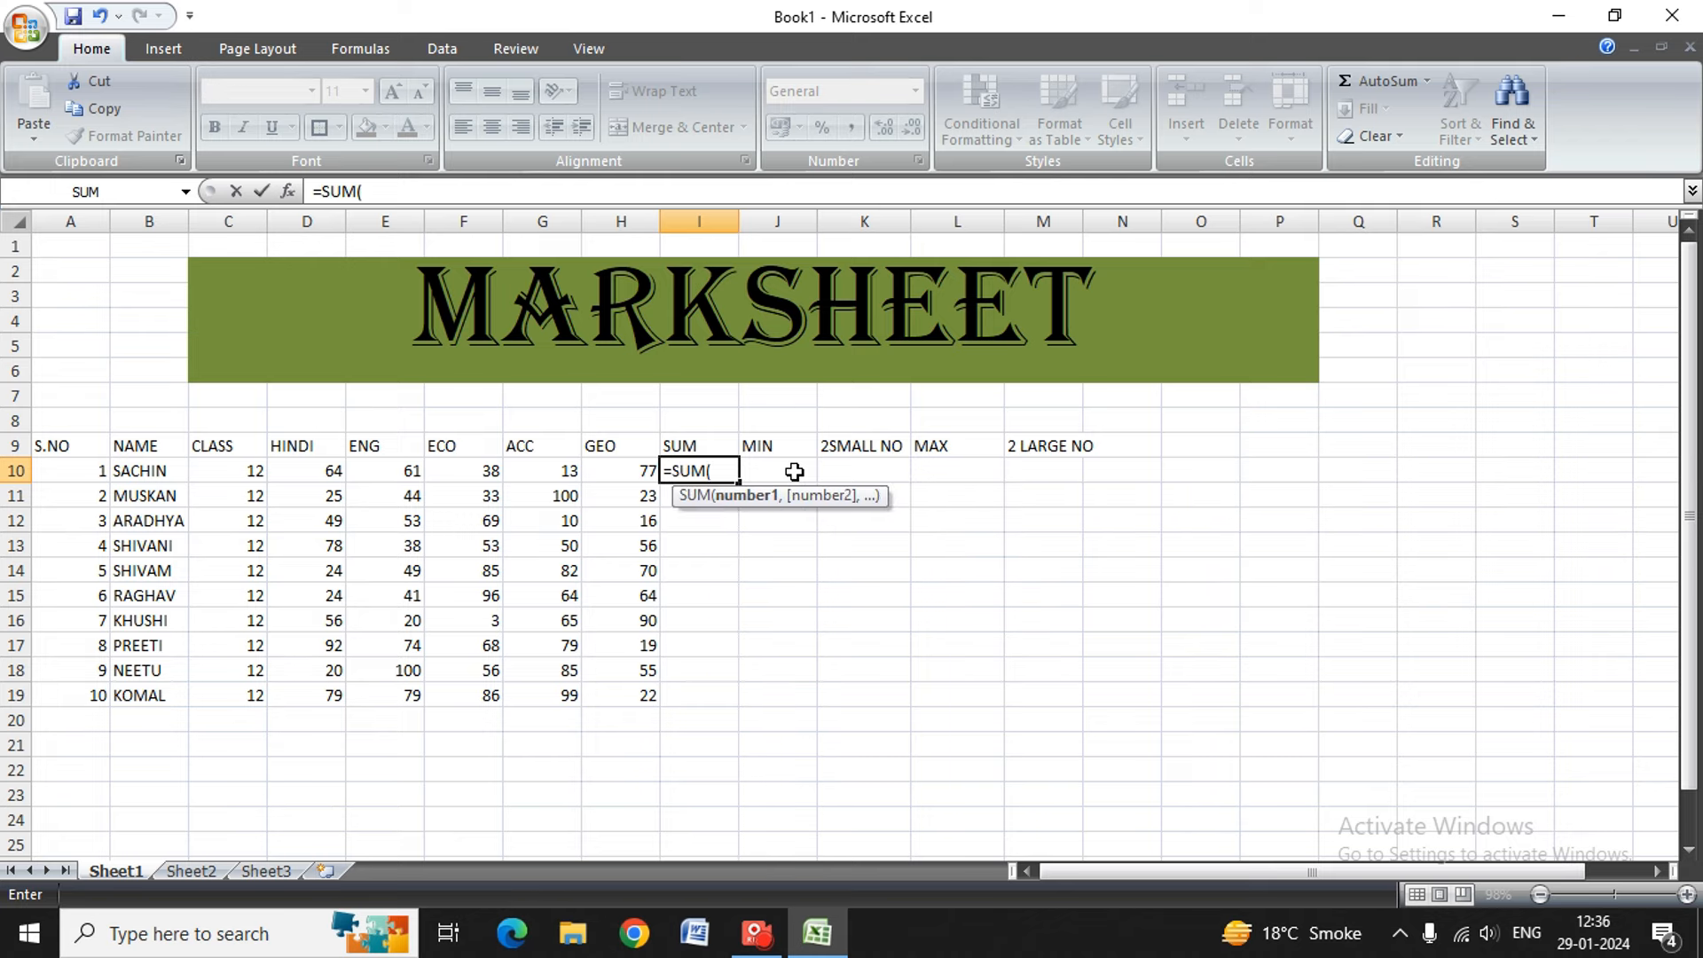
key("Left")
key("Left")
key("Left")
key("Left")
key("Left")
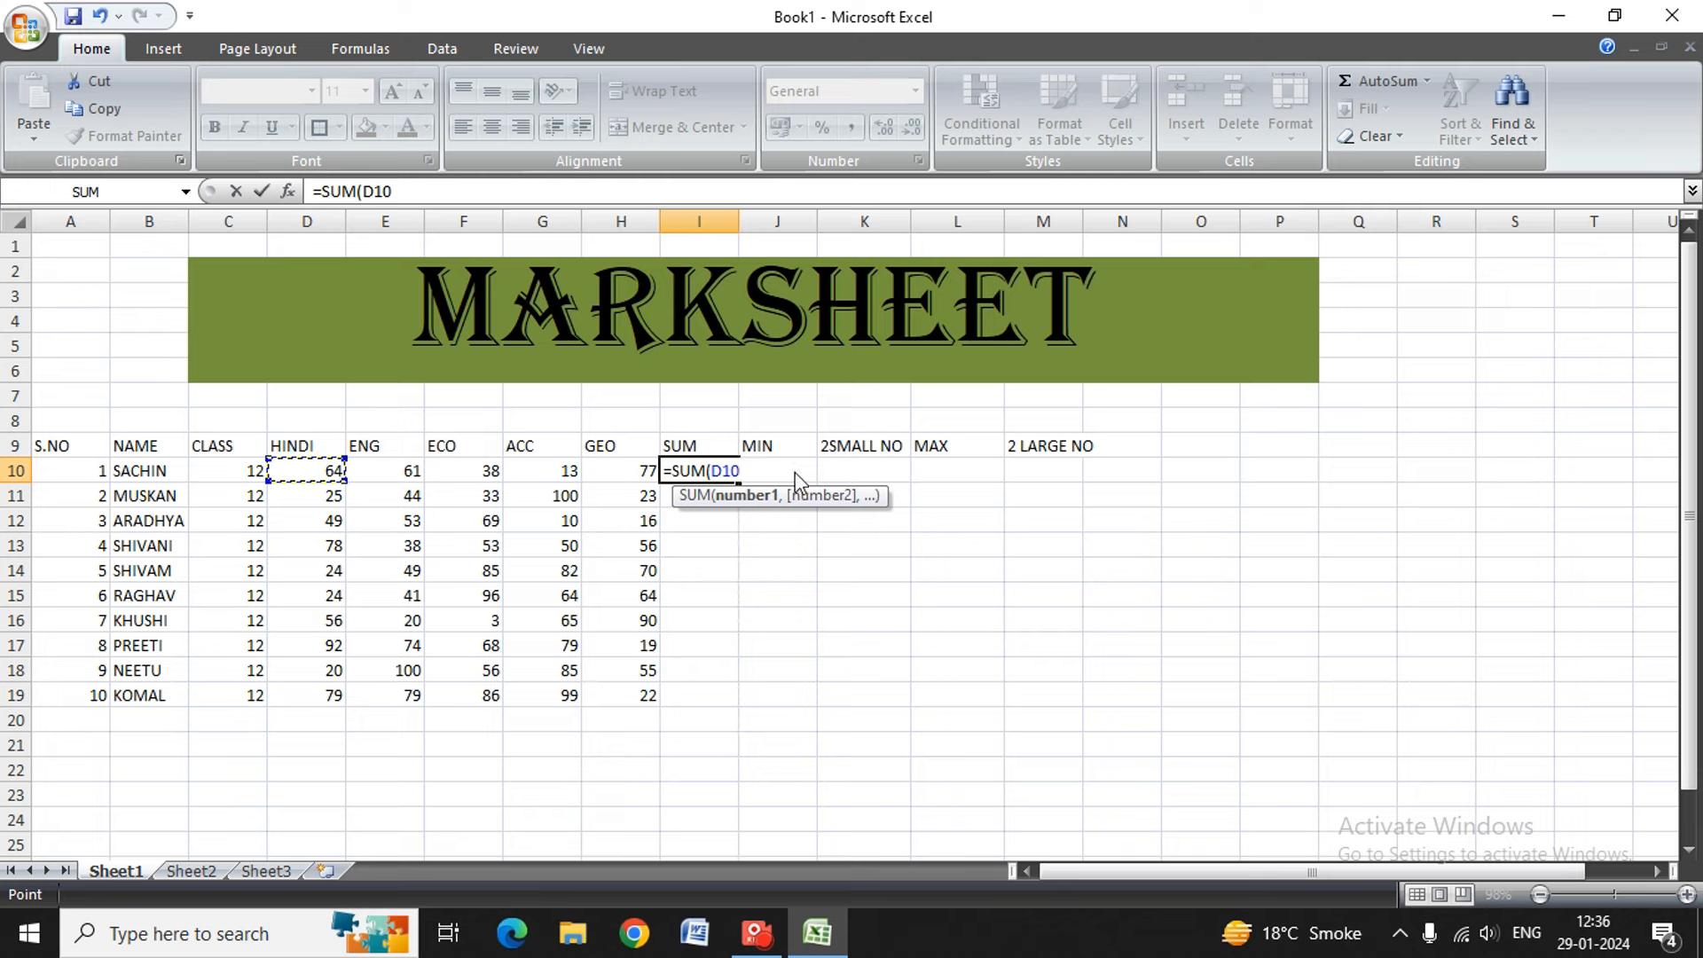
key("shift+Right")
key("shift+Right")
key("shift+Right")
key("shift+Right")
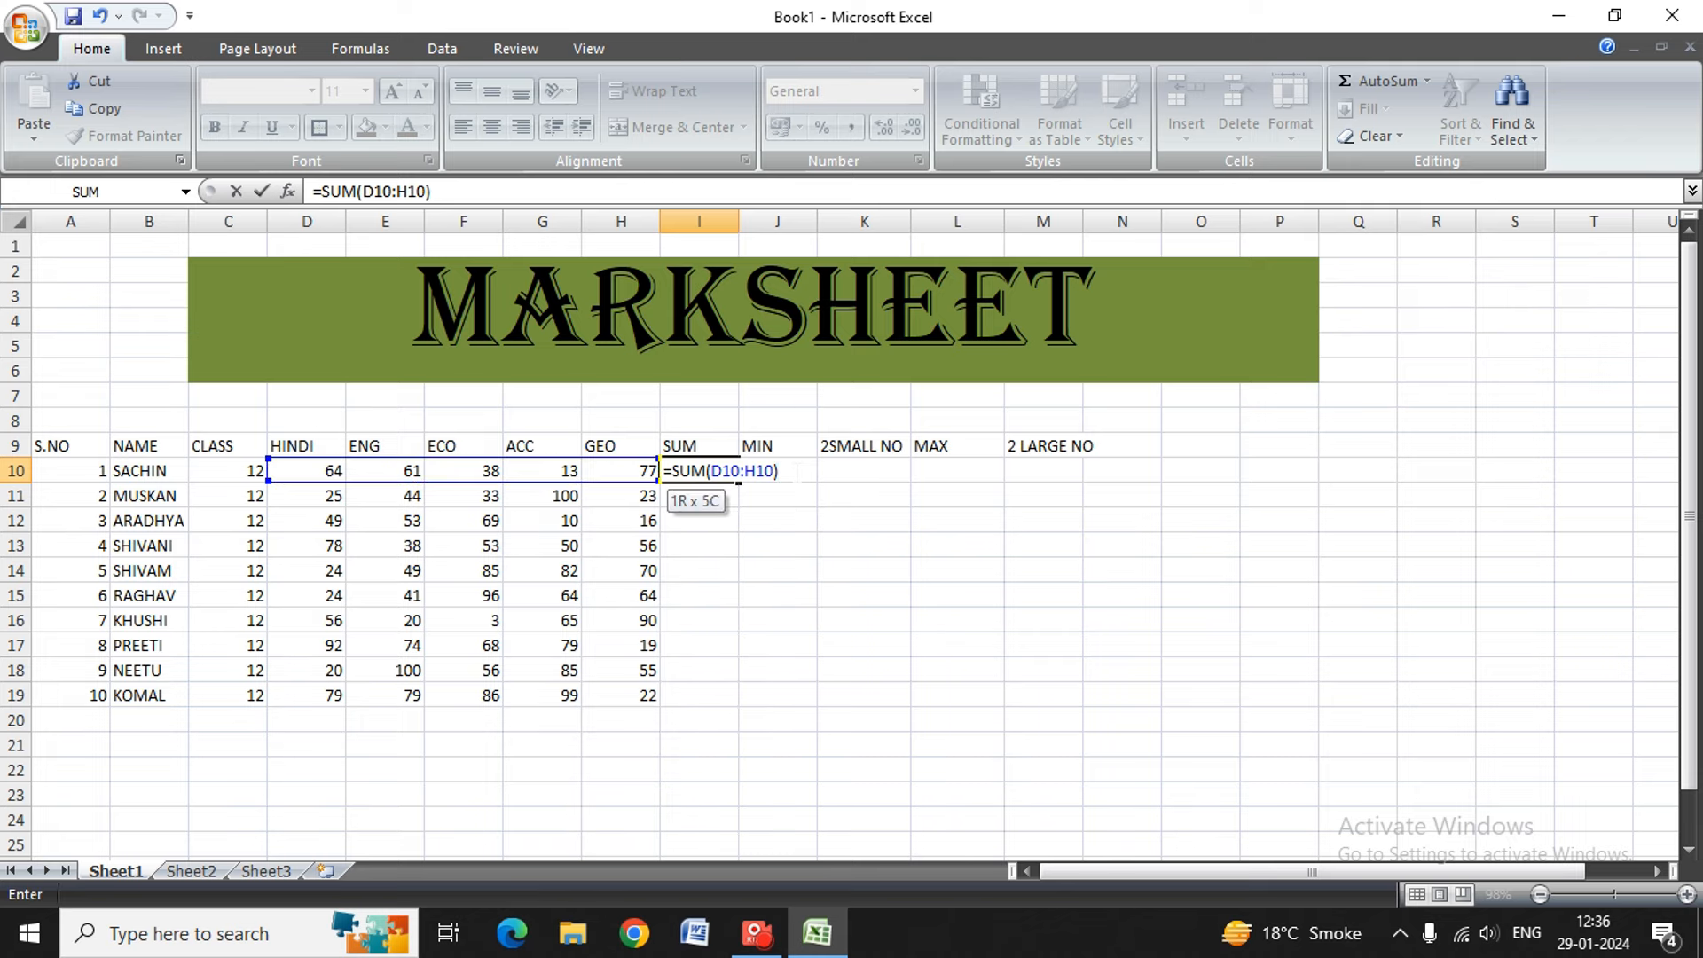
key("Return")
key("Up")
key("Up")
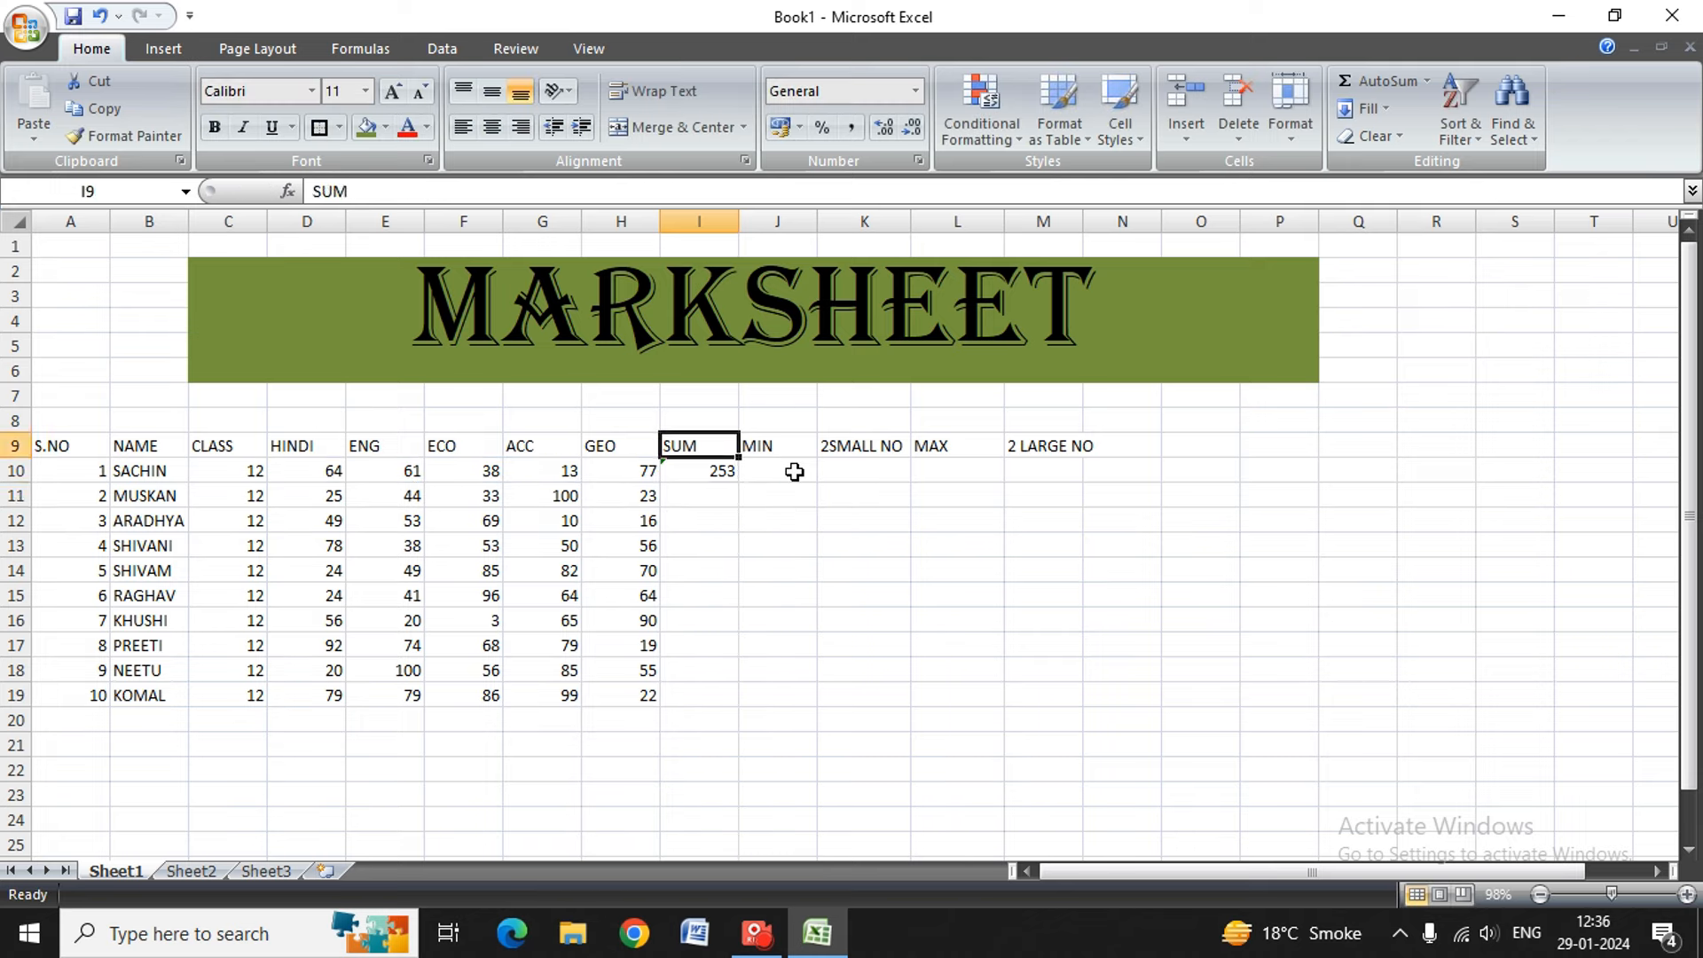
key("Down")
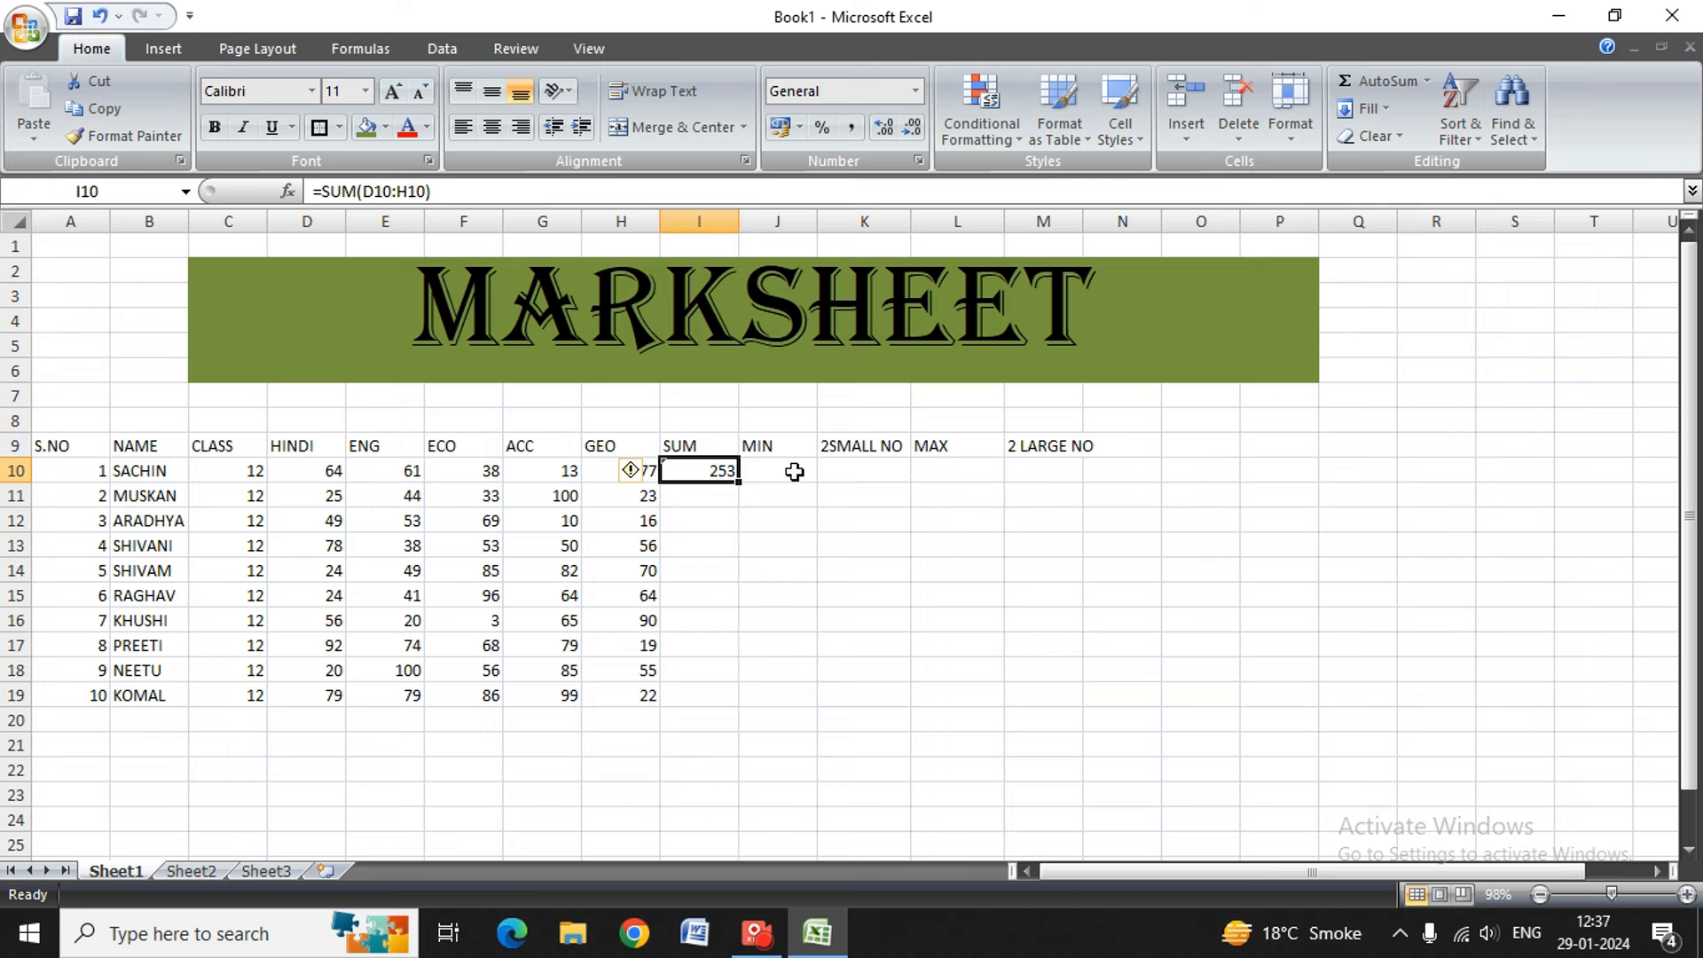
key("Left")
key("Left")
key("Left")
key("Left")
key("Left")
key("Down")
key("Down")
key("Right")
key("Right")
key("Right")
key("Right")
key("Right")
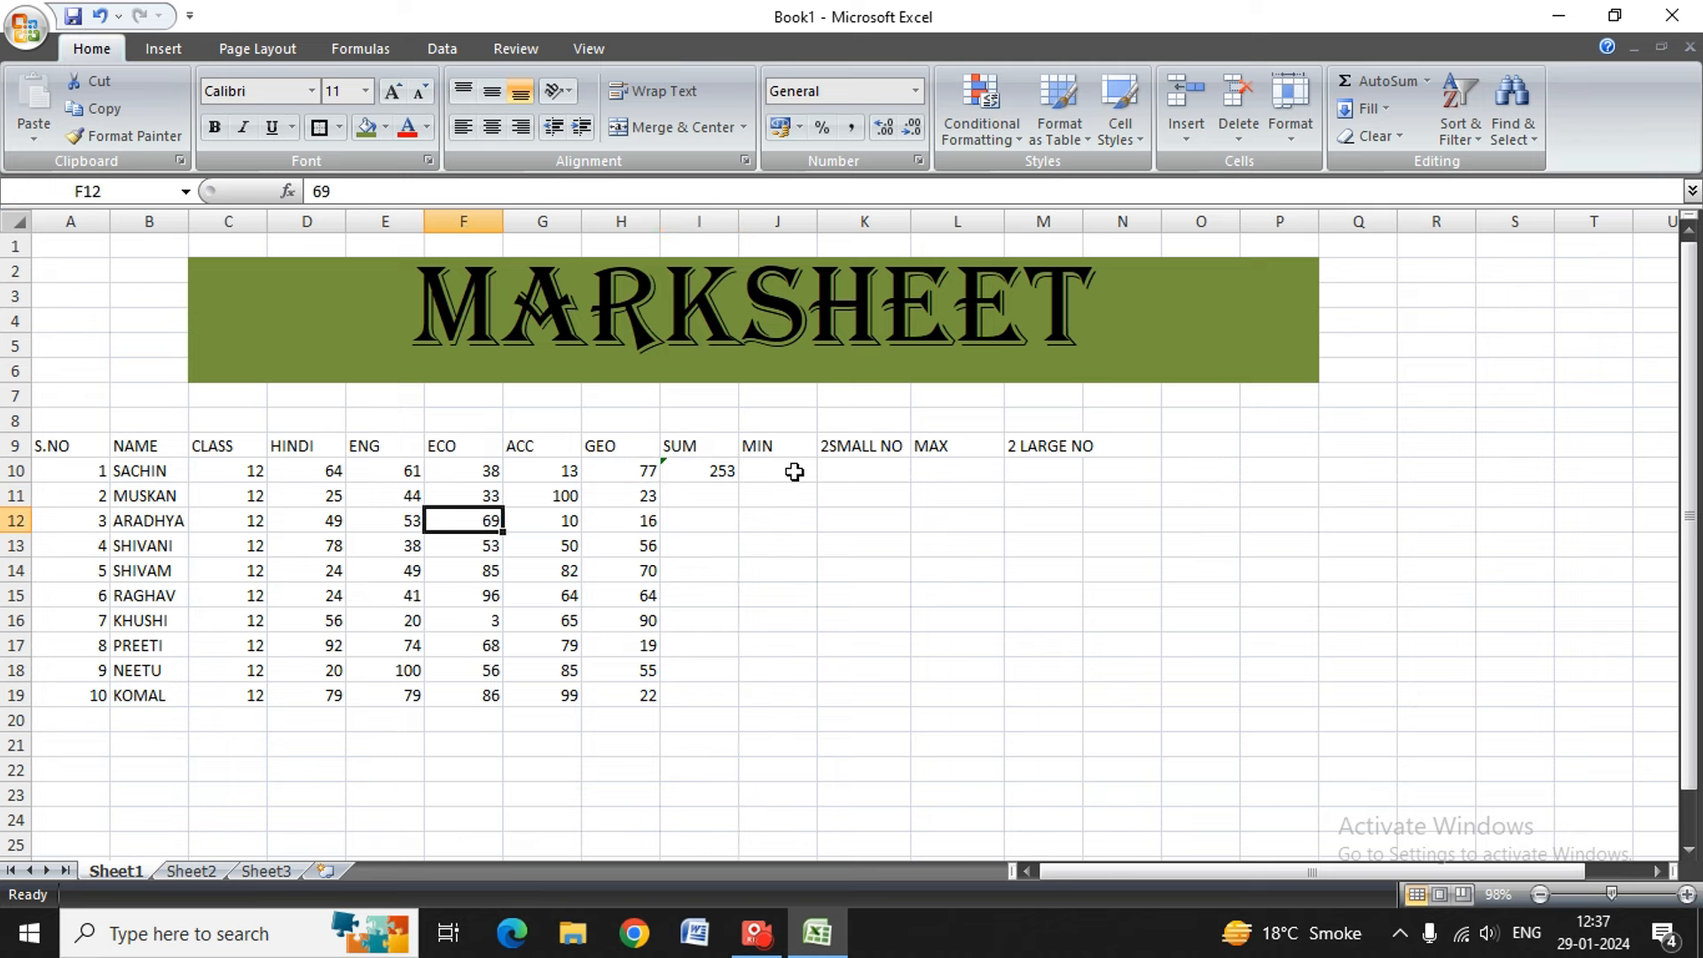
key("Up")
key("Up")
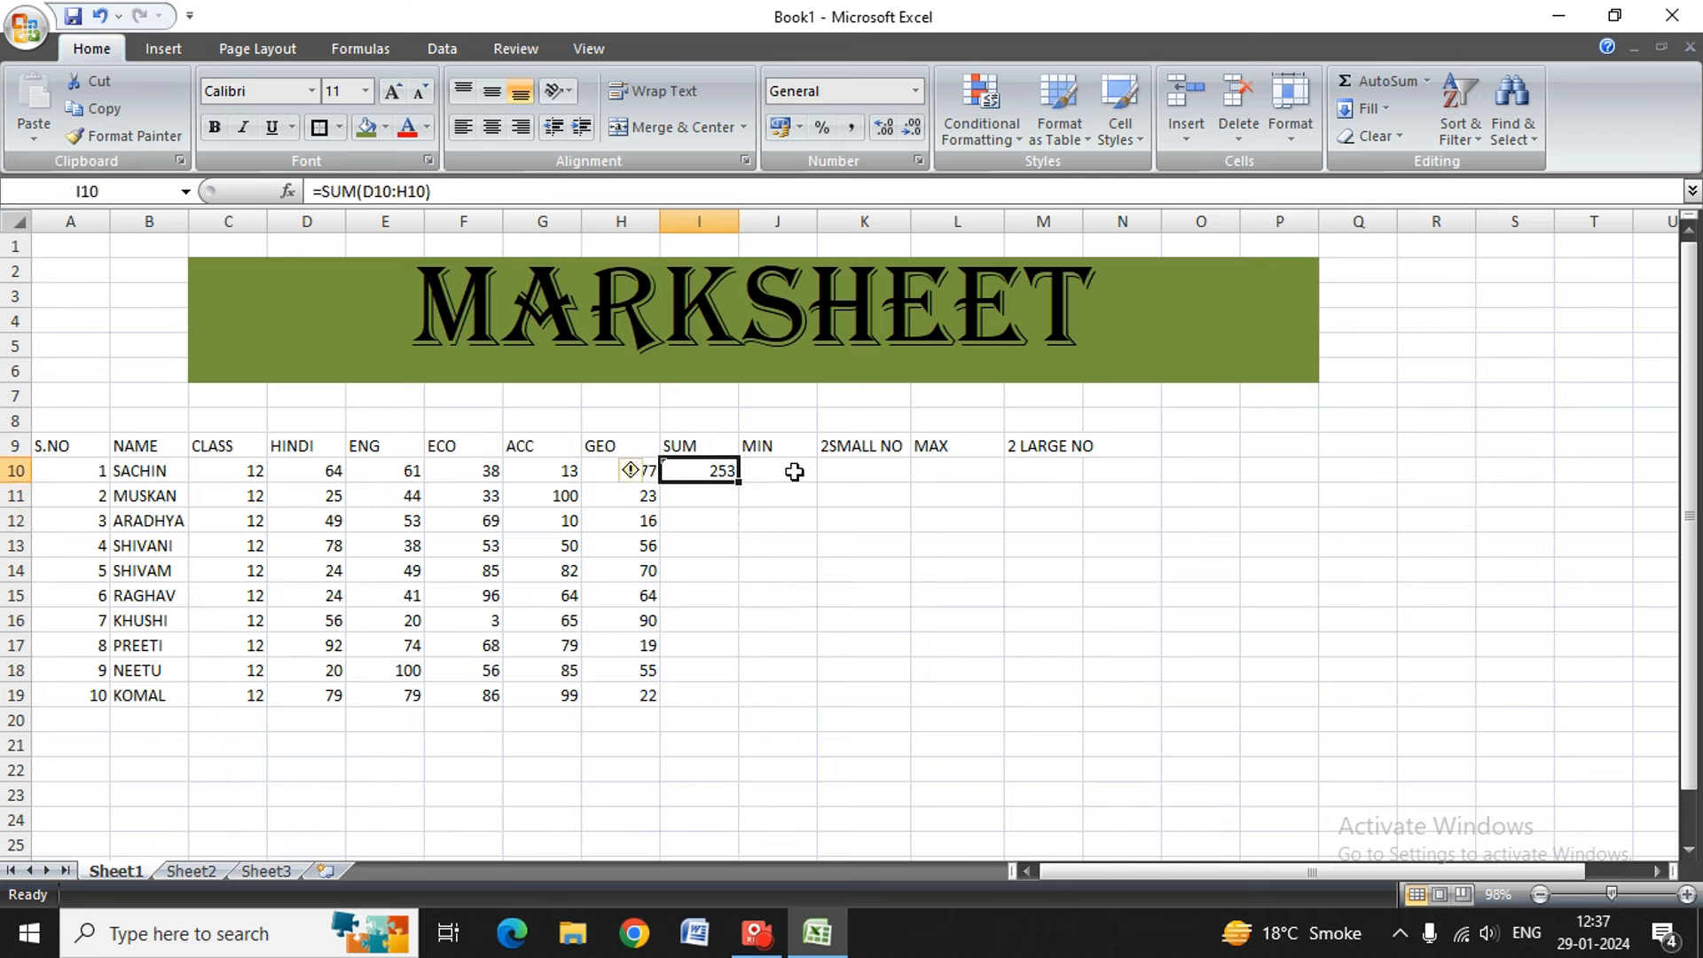
- Total the second student's five subject marks in I11 with =SUM(D11:H11)
key("Down")
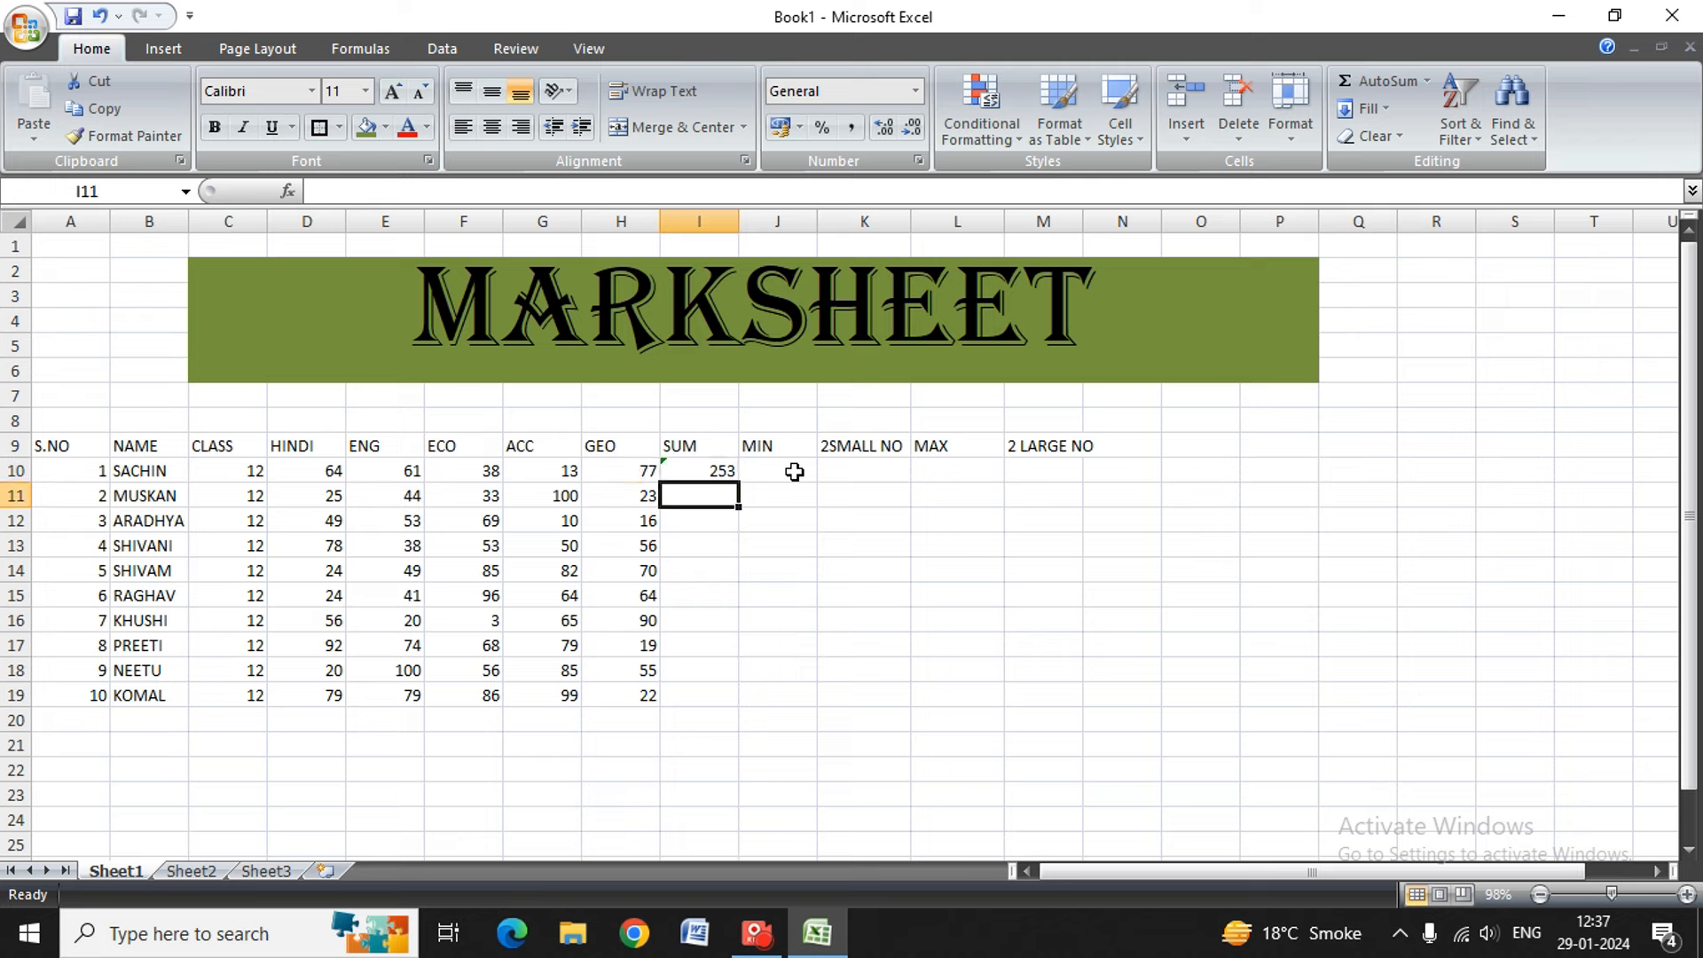
type("=S")
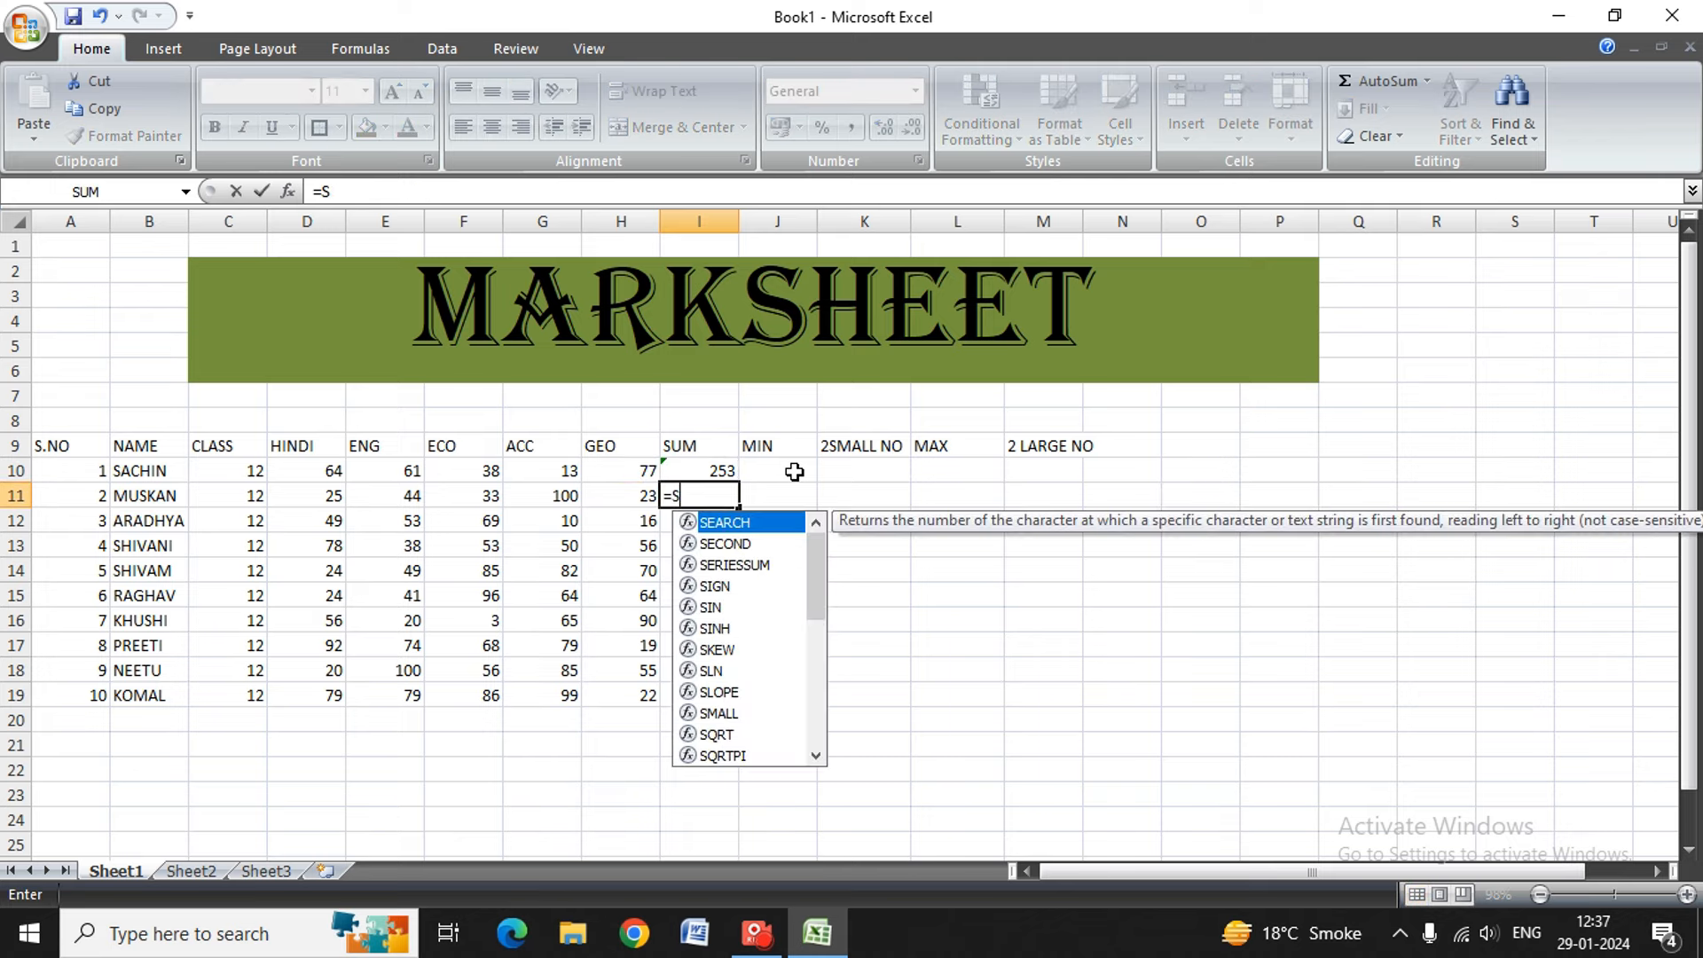
type("UM(")
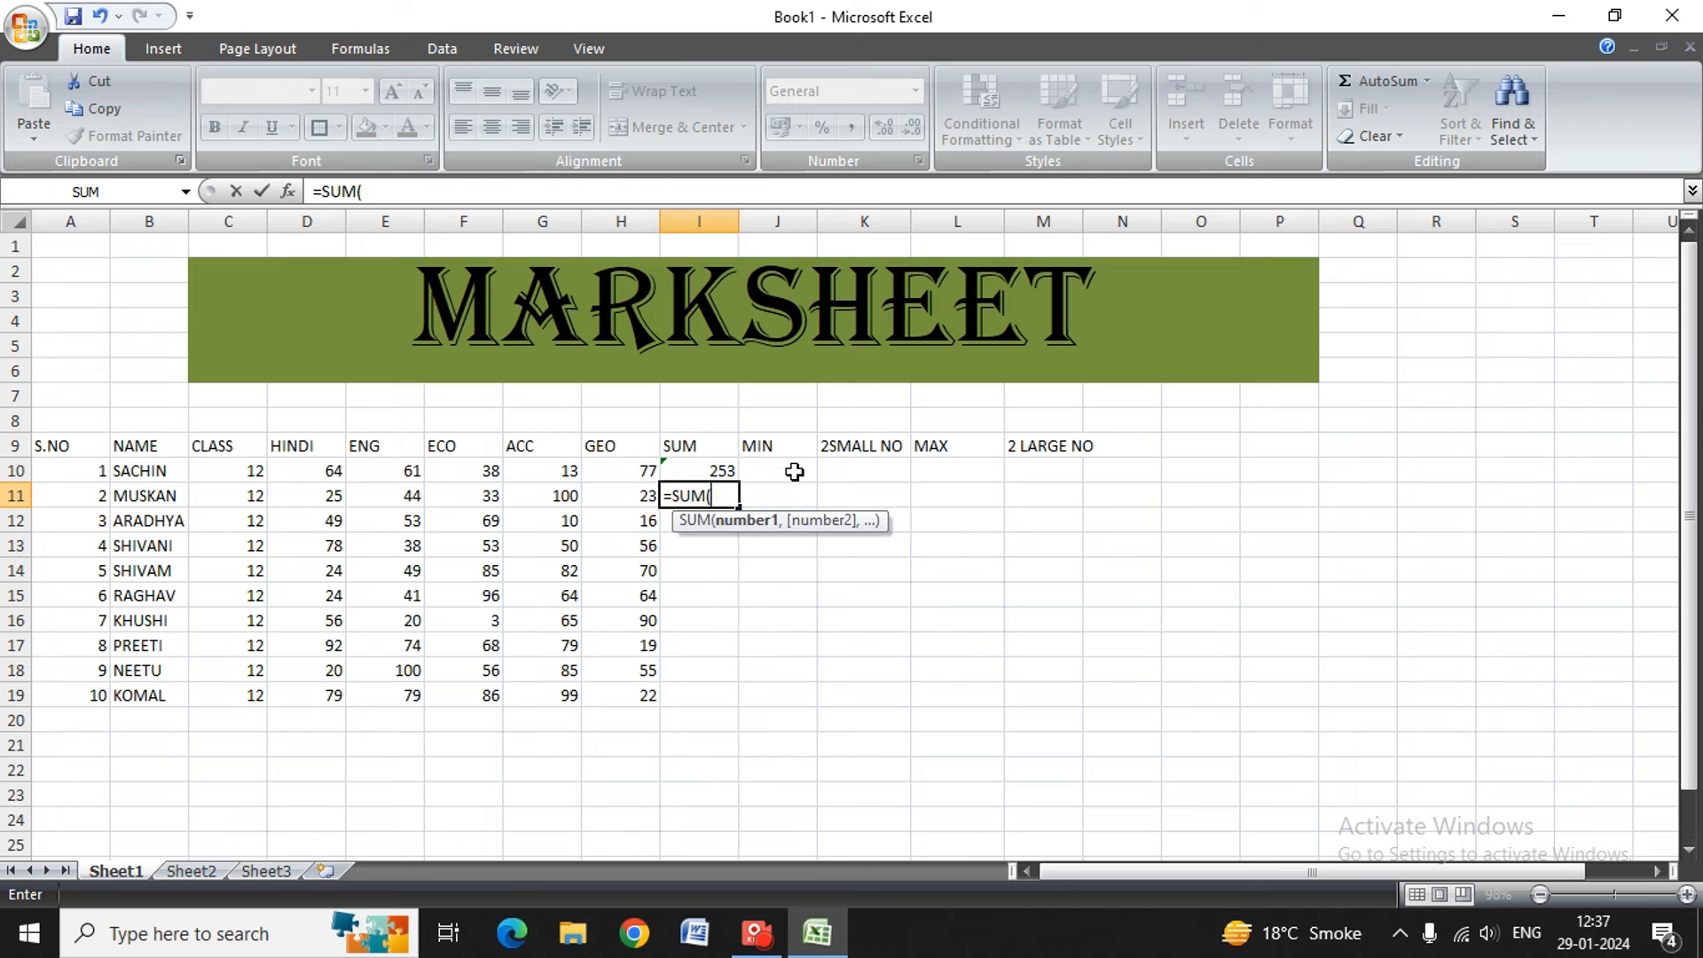
key("Left")
key("Left")
key("Left")
key("Left")
key("Left")
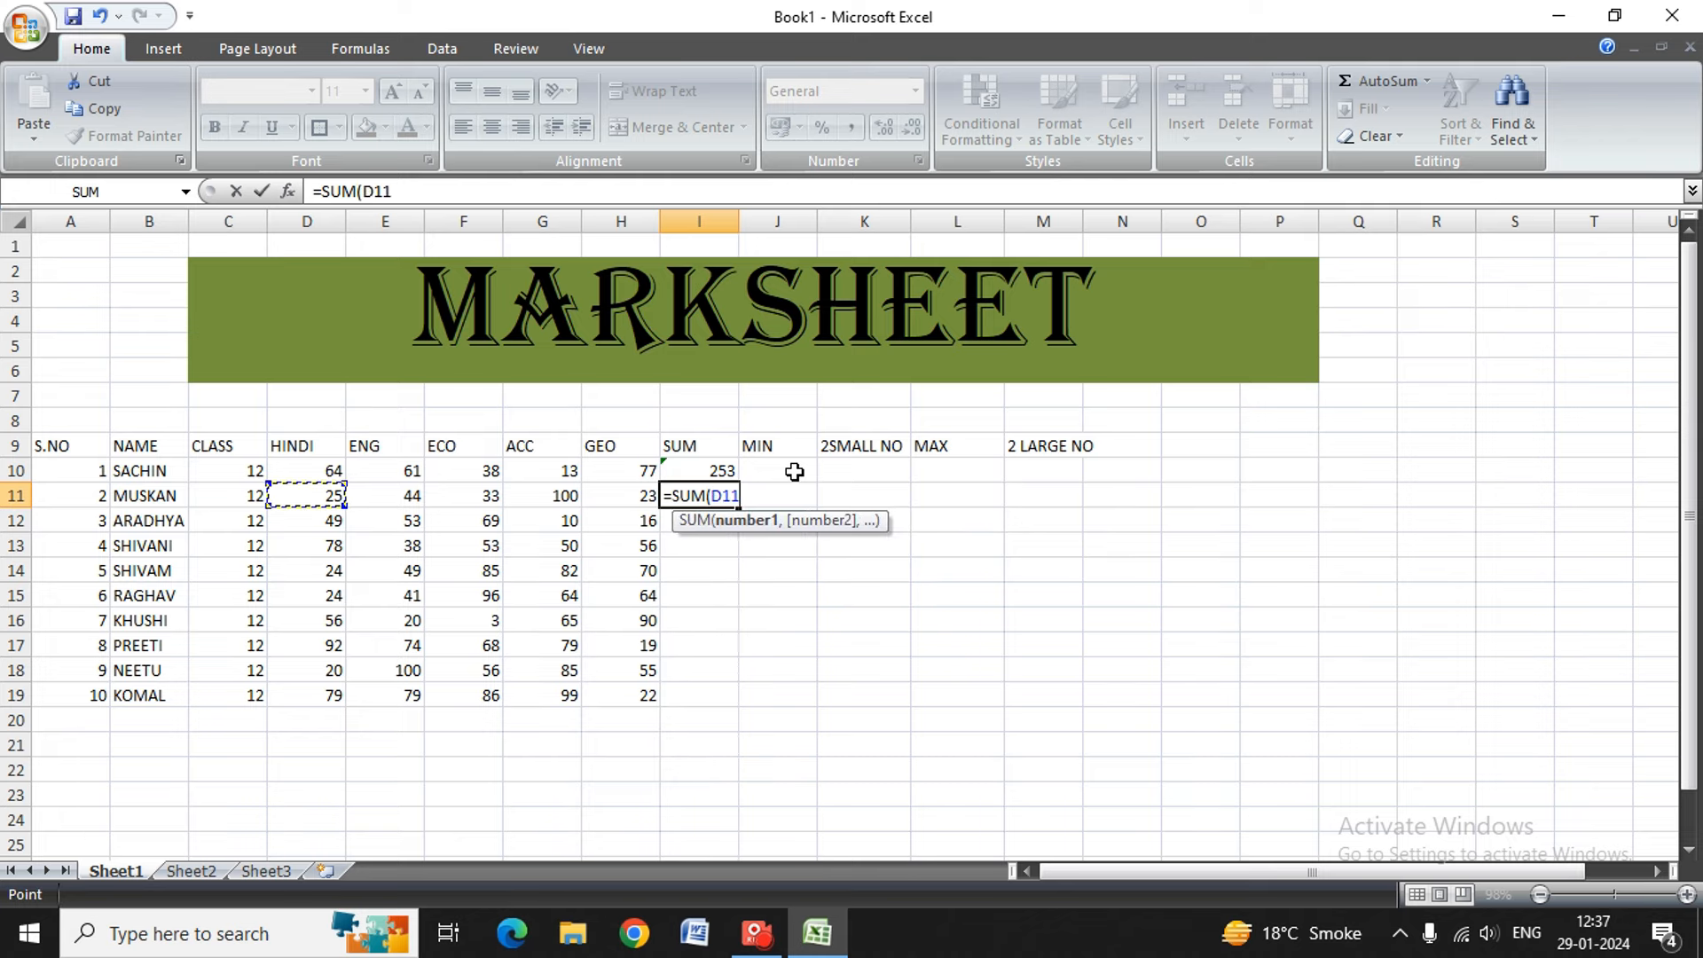
key("shift+Right")
key("shift+Right")
key("shift+Right")
key("shift+Right")
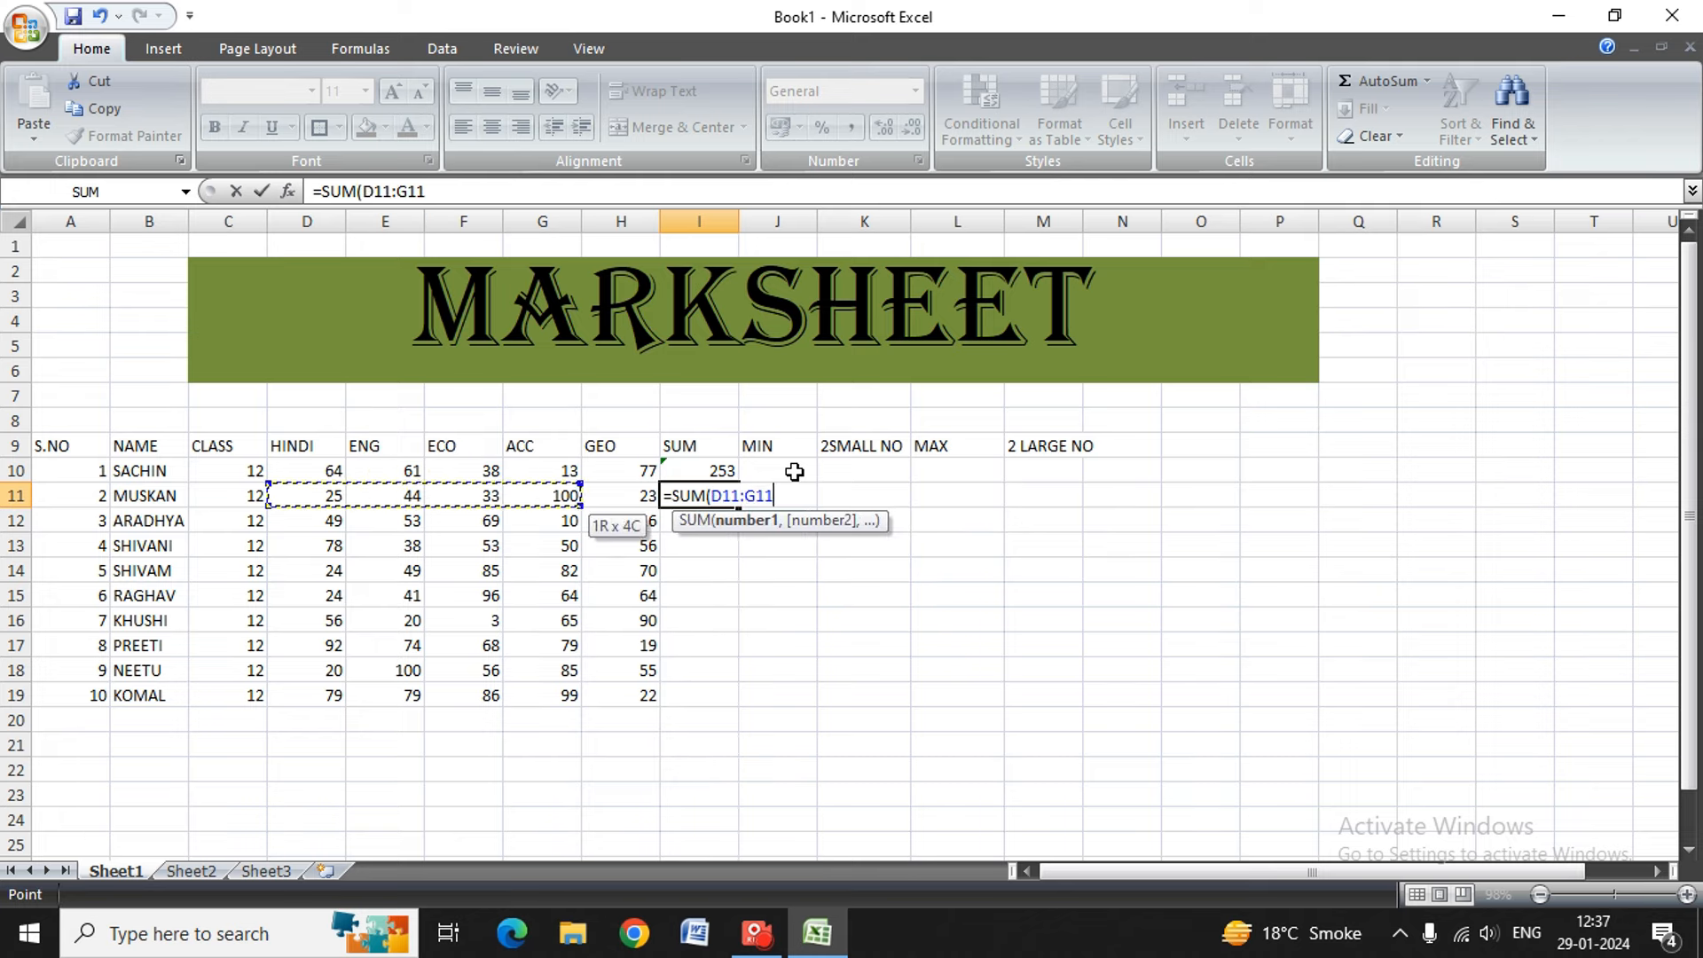
type(")")
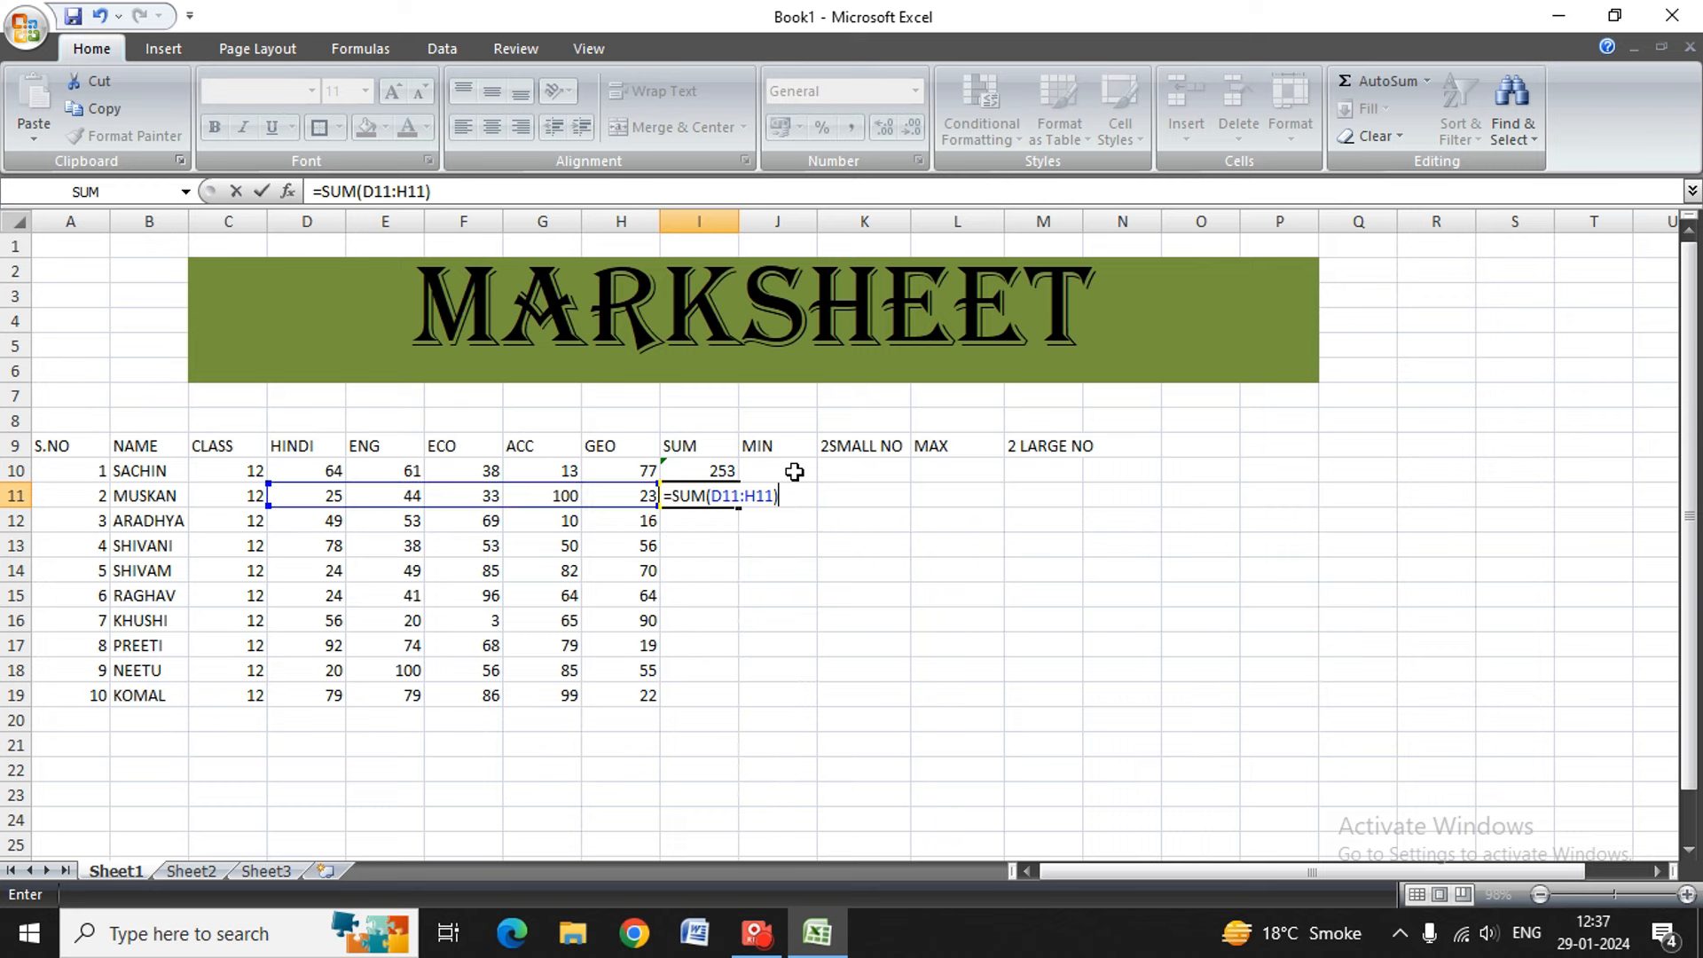
key("Return")
- Fill the SUM formula from I10 down through I19 for all the students
key("Up")
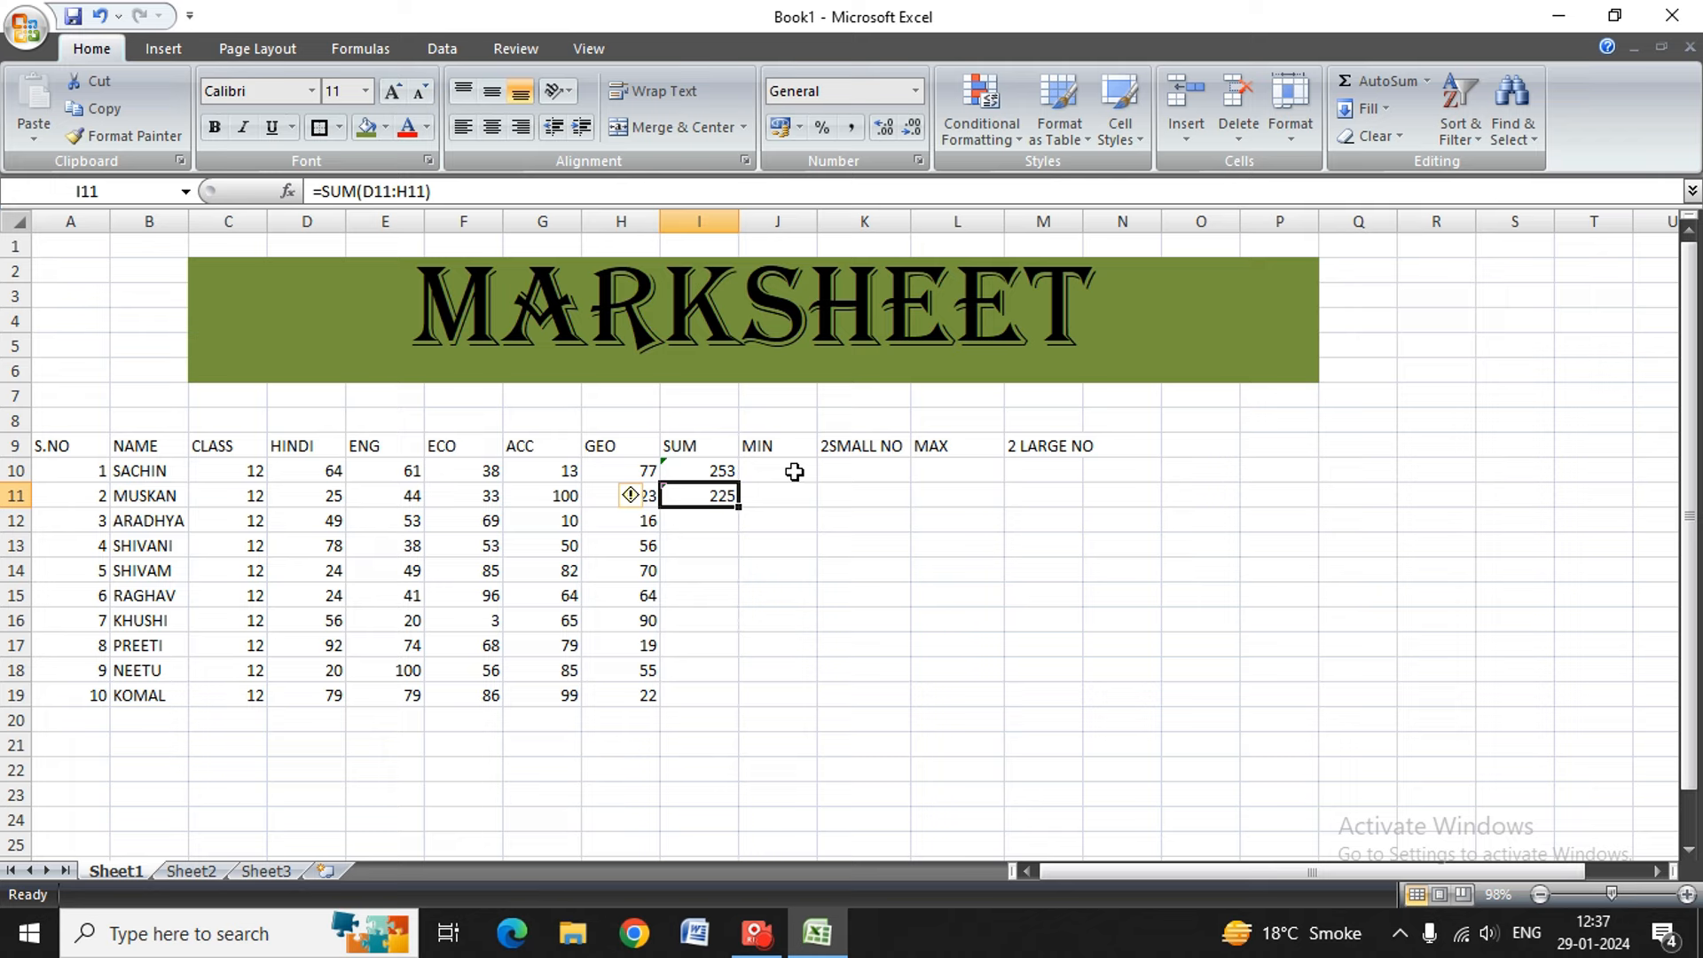
key("Up")
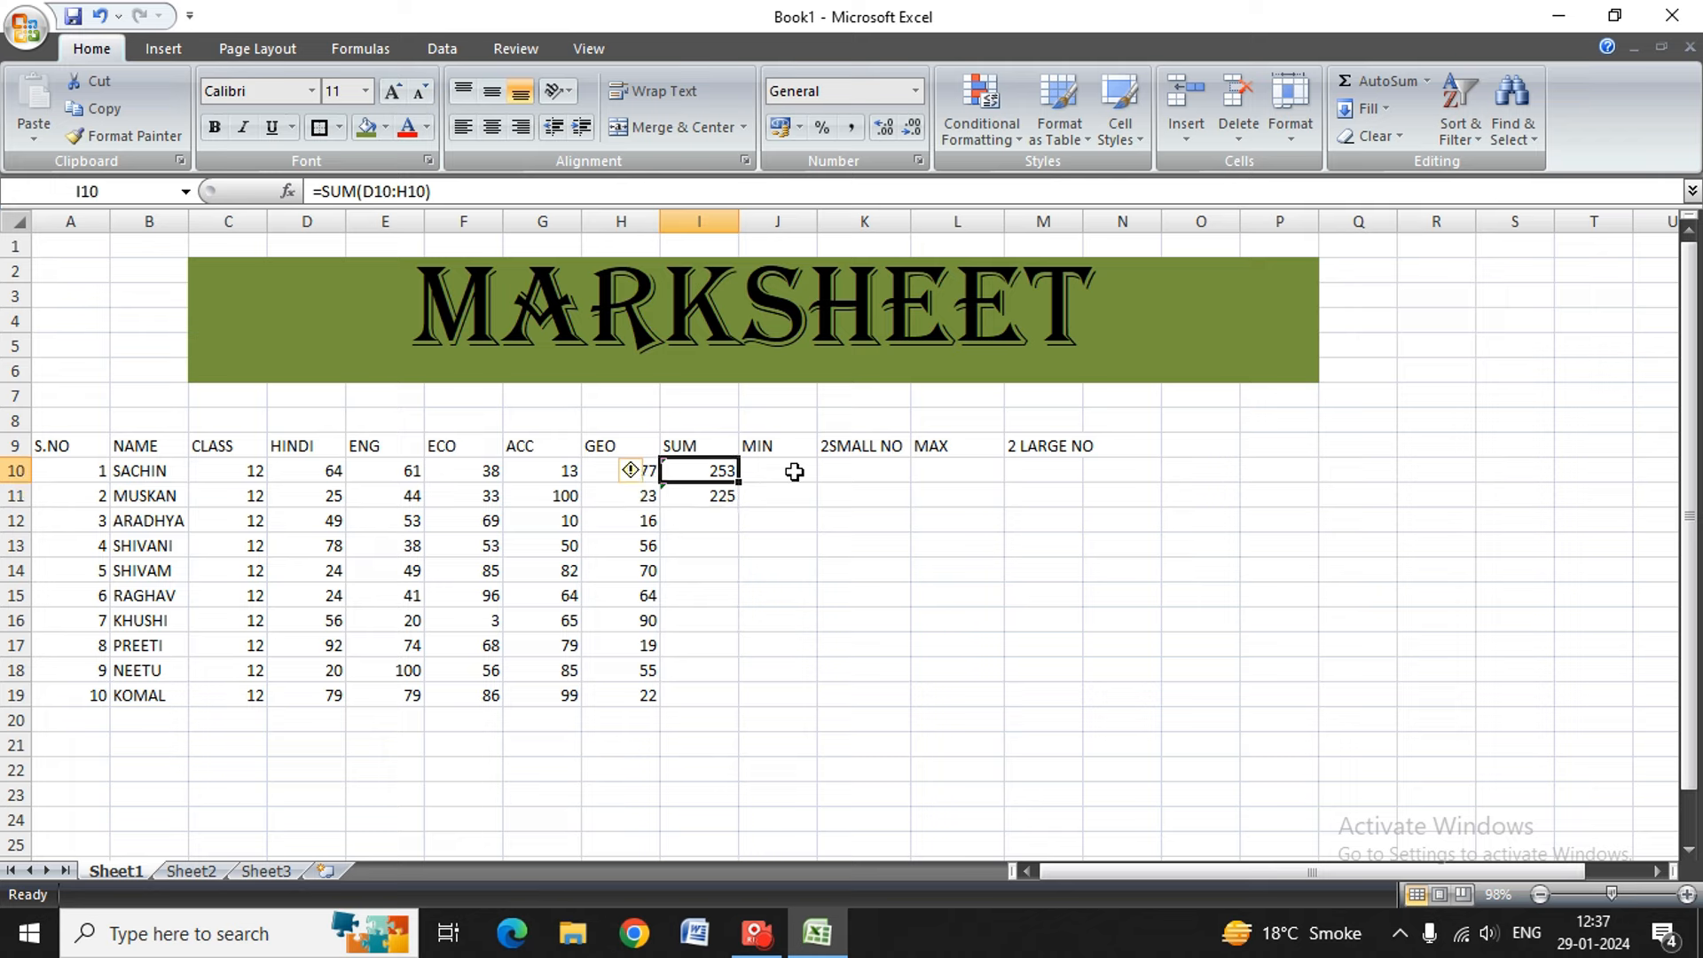
key("shift+Down")
key("shift+Down")
key("shift+Down")
key("shift+Down")
key("shift+Down")
key("shift+Down")
key("shift+Down")
key("shift+Down")
key("shift+Down")
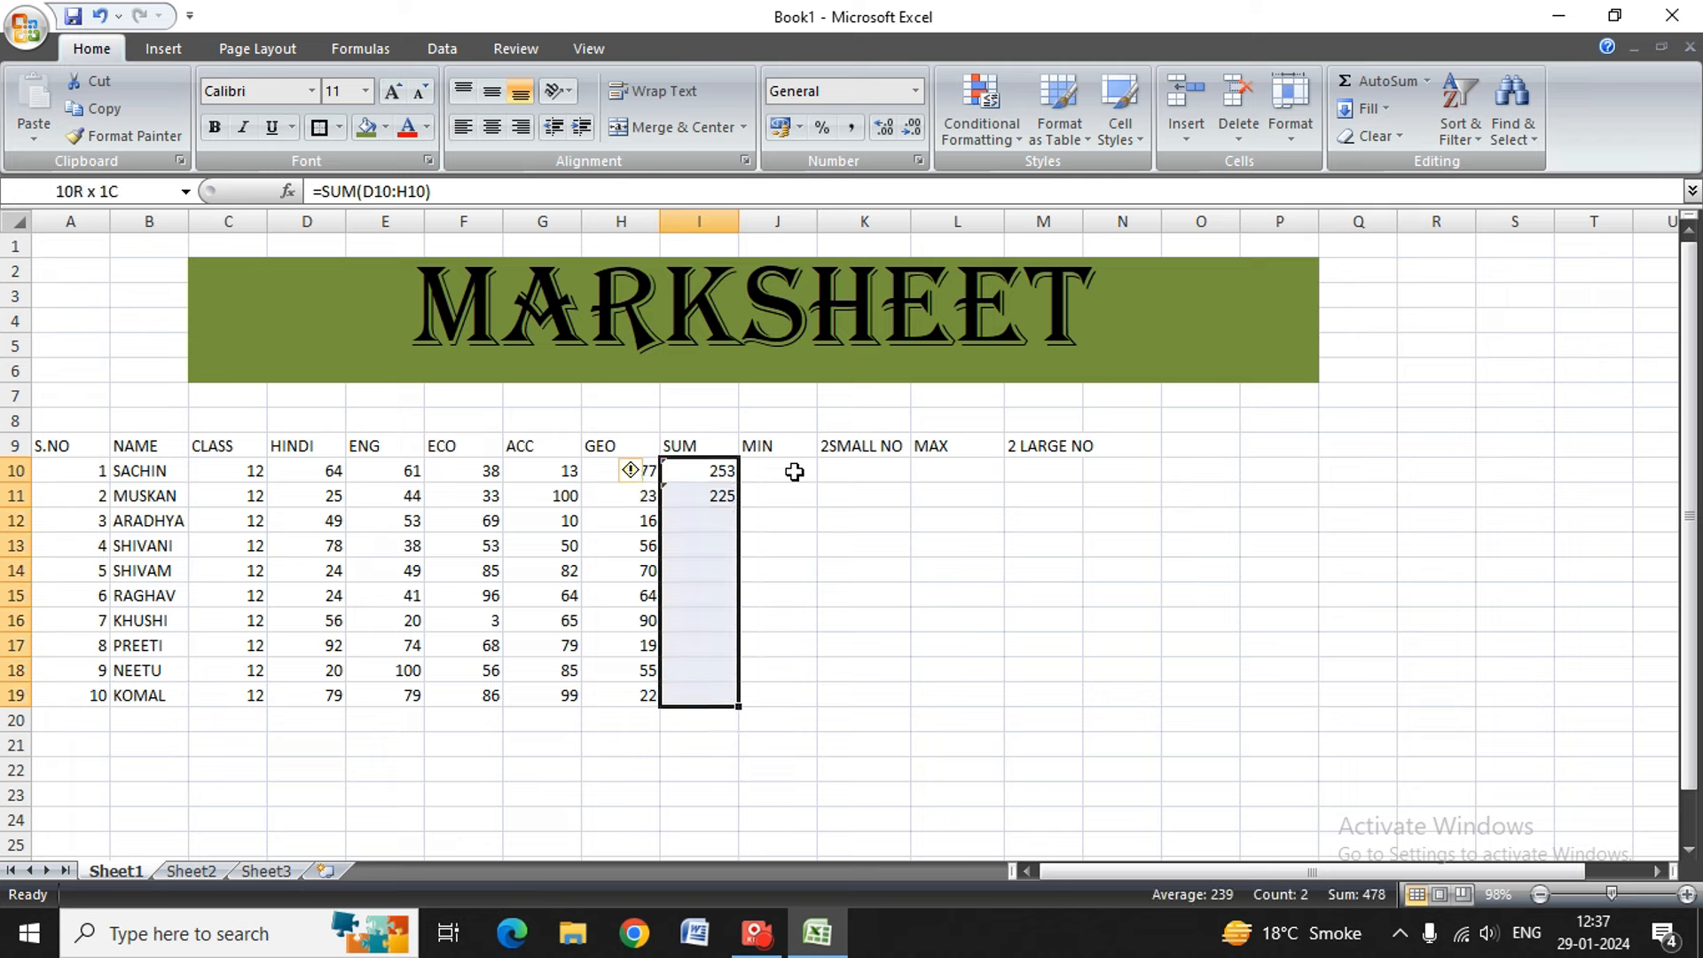
key("ctrl+d")
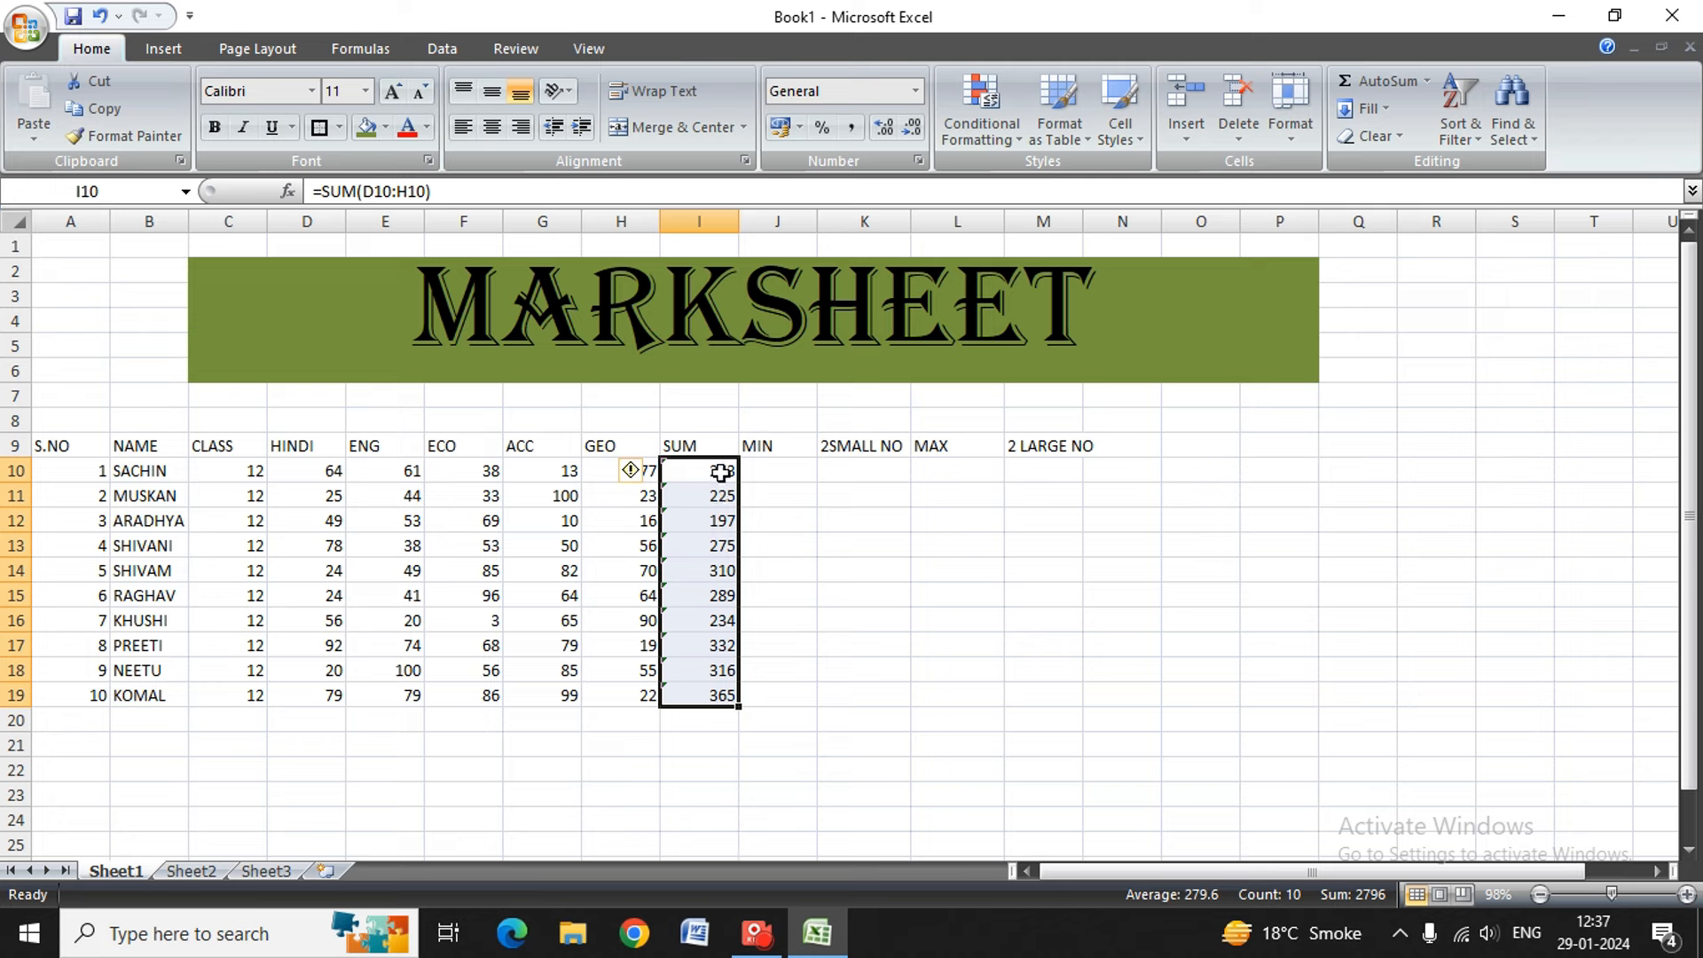
- Check the formulas in the SUM column at I13 and I10, leaving them as they are
left_click(743, 502)
left_click(721, 545)
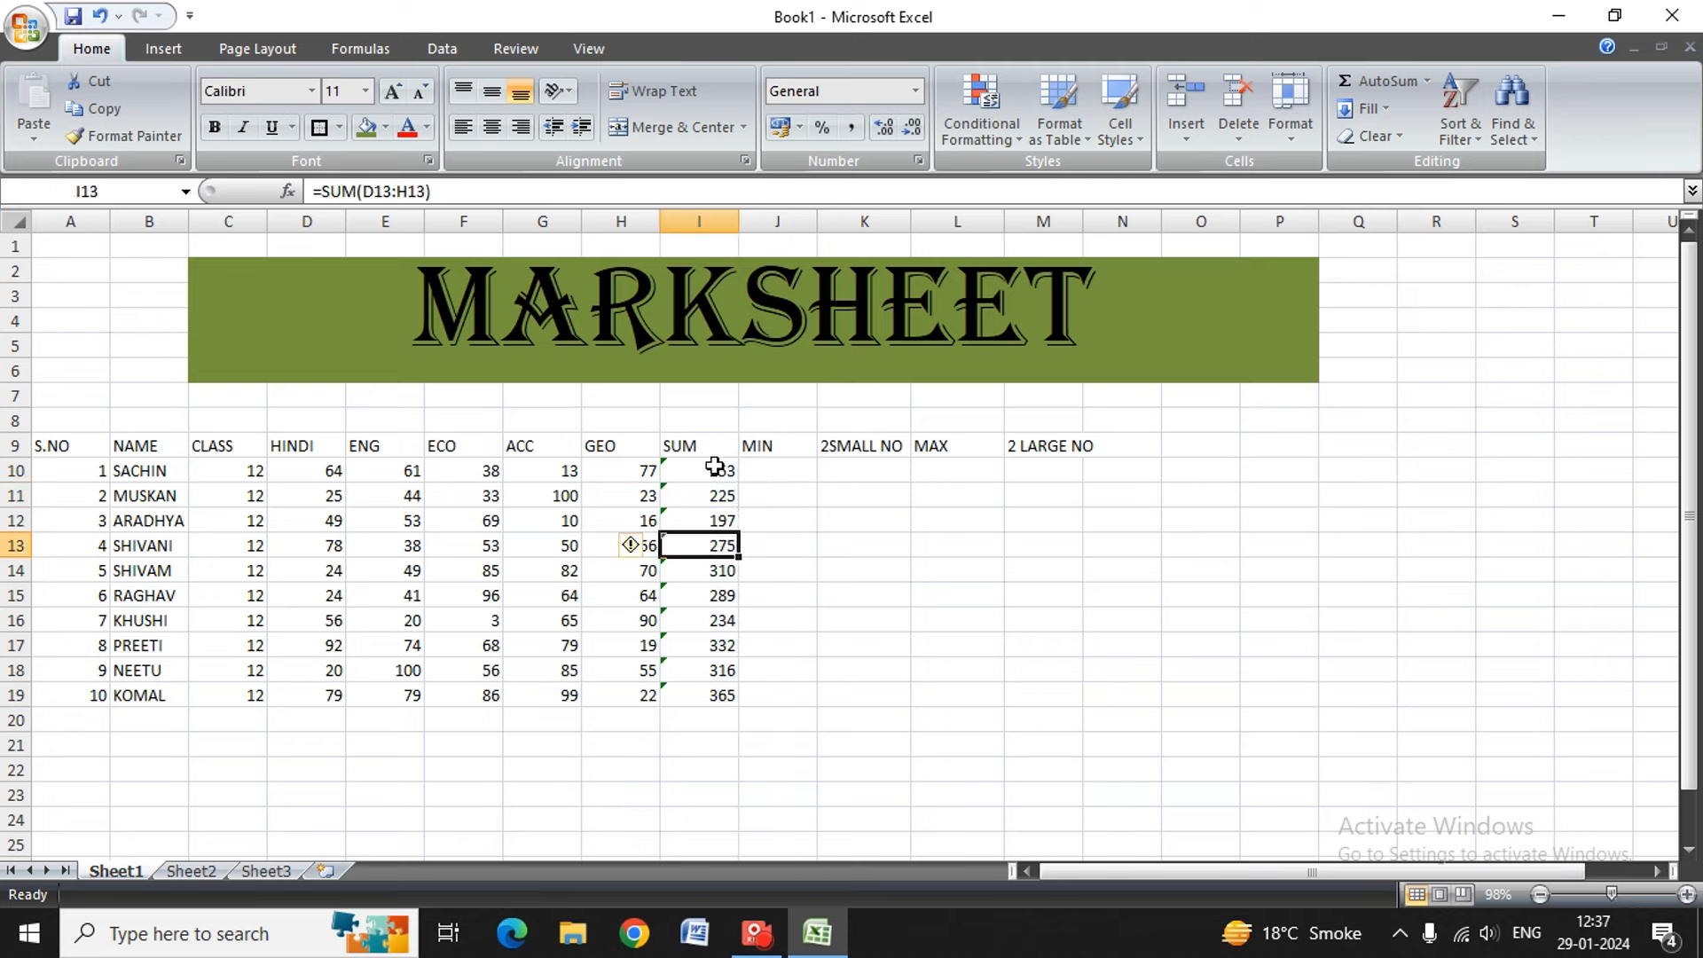
left_click(714, 475)
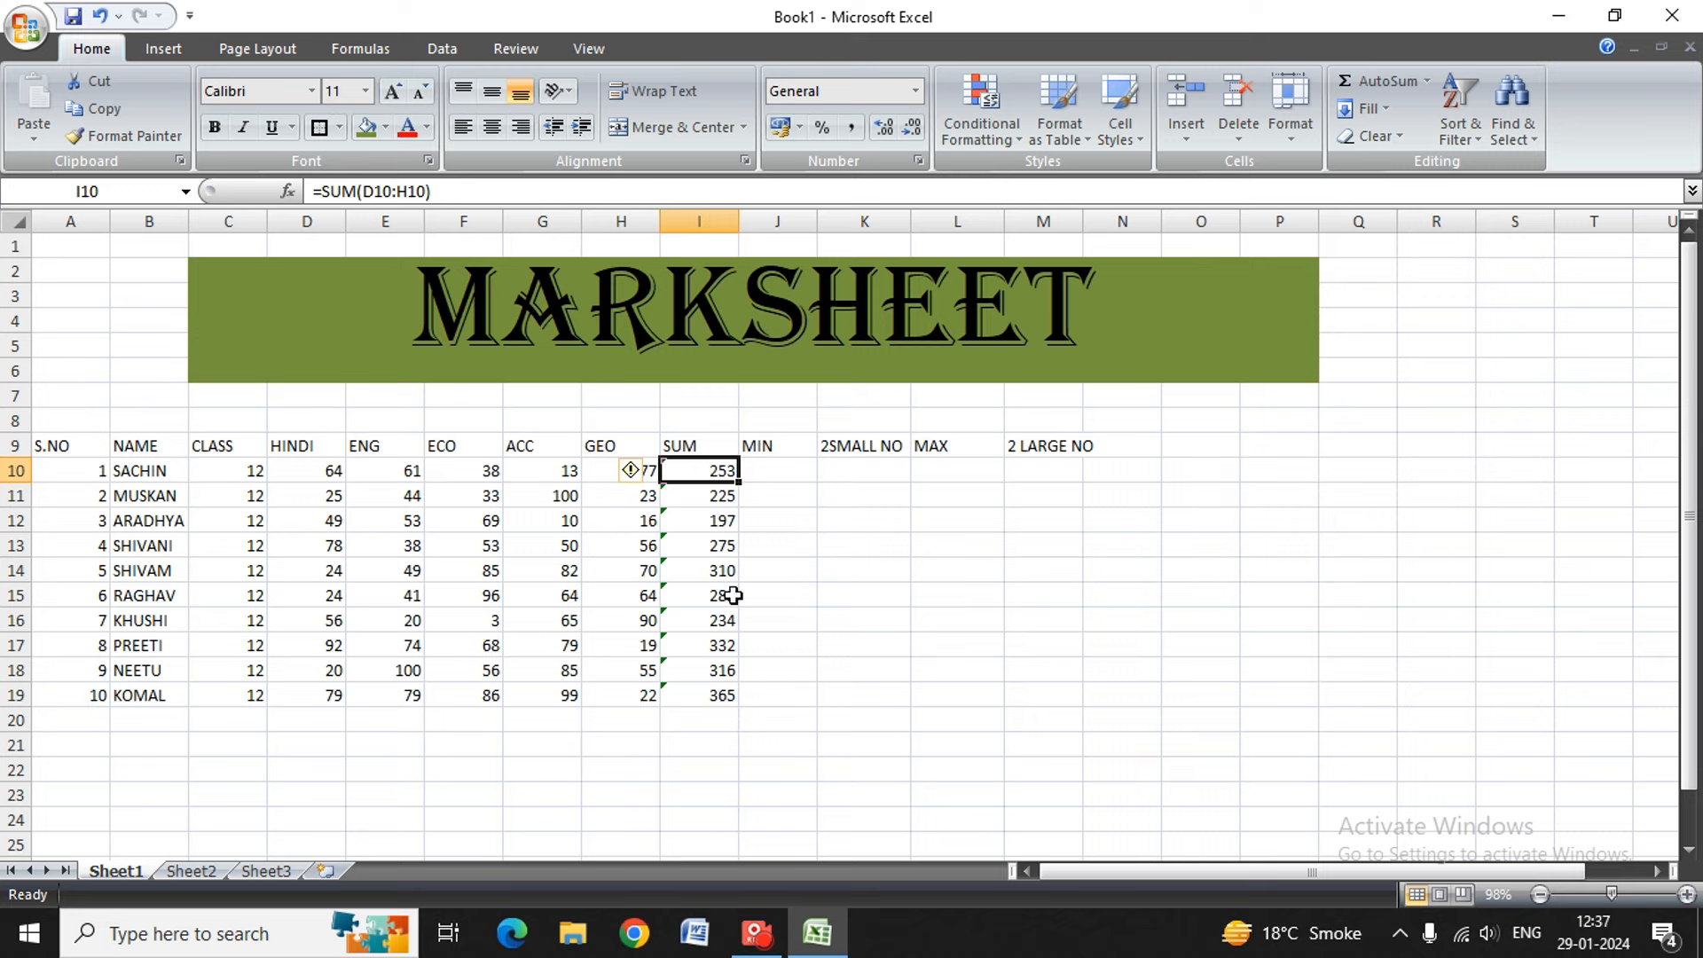
double_click(707, 471)
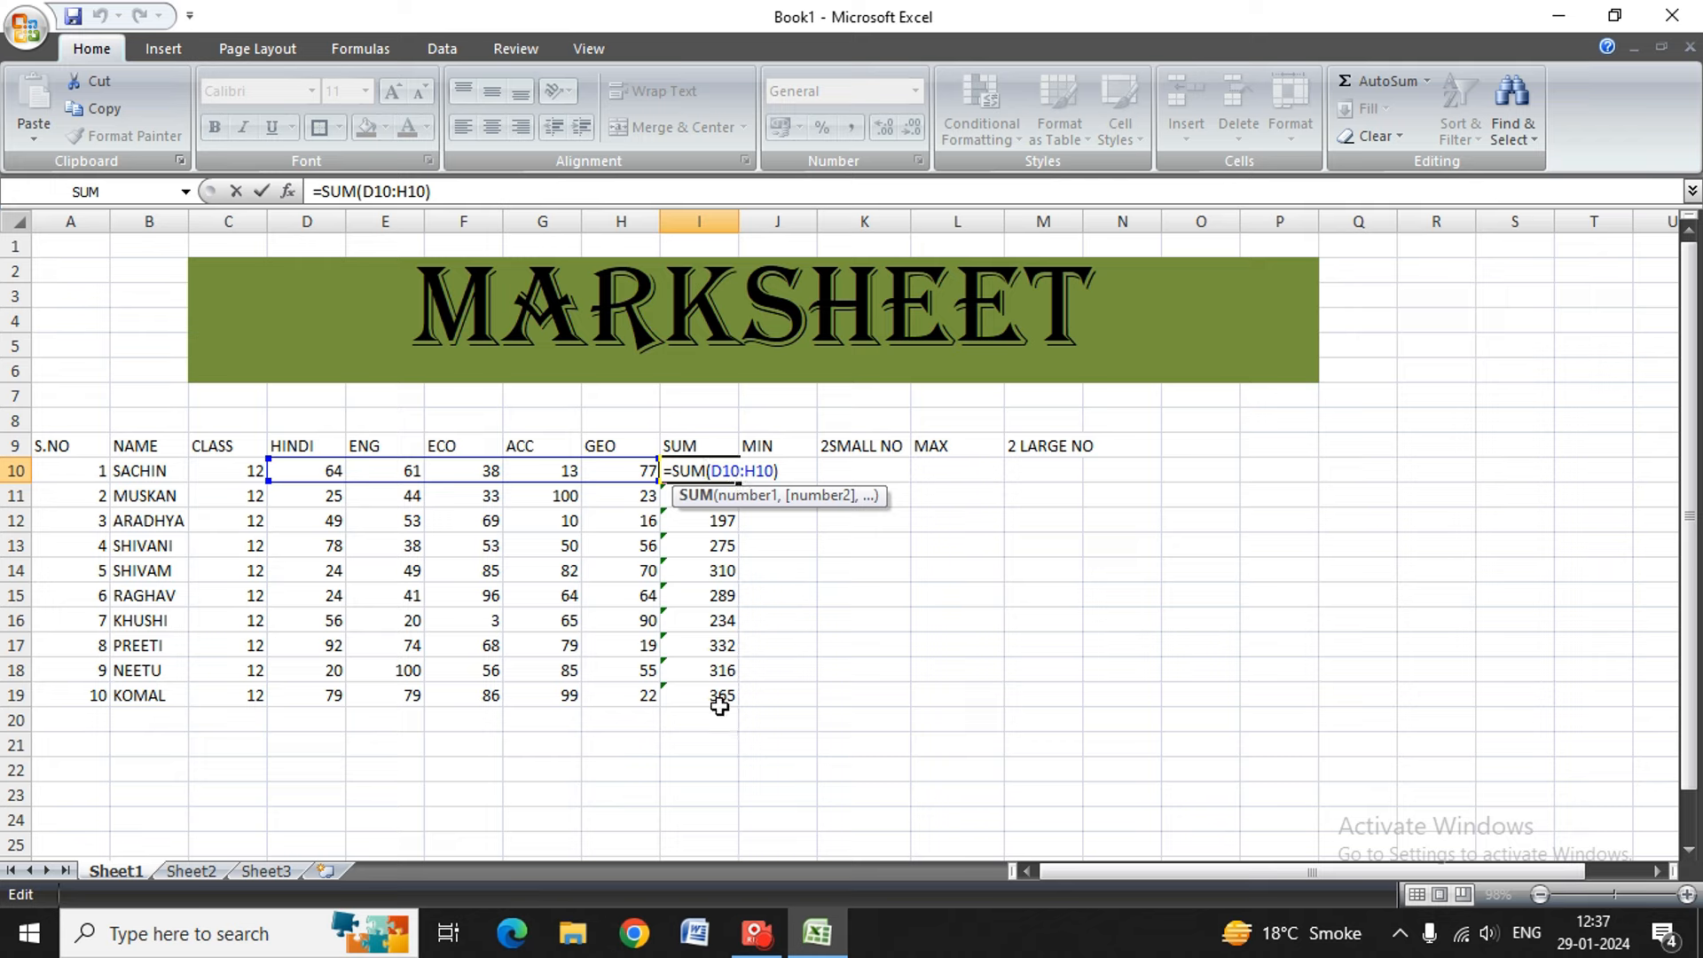
left_click(838, 693)
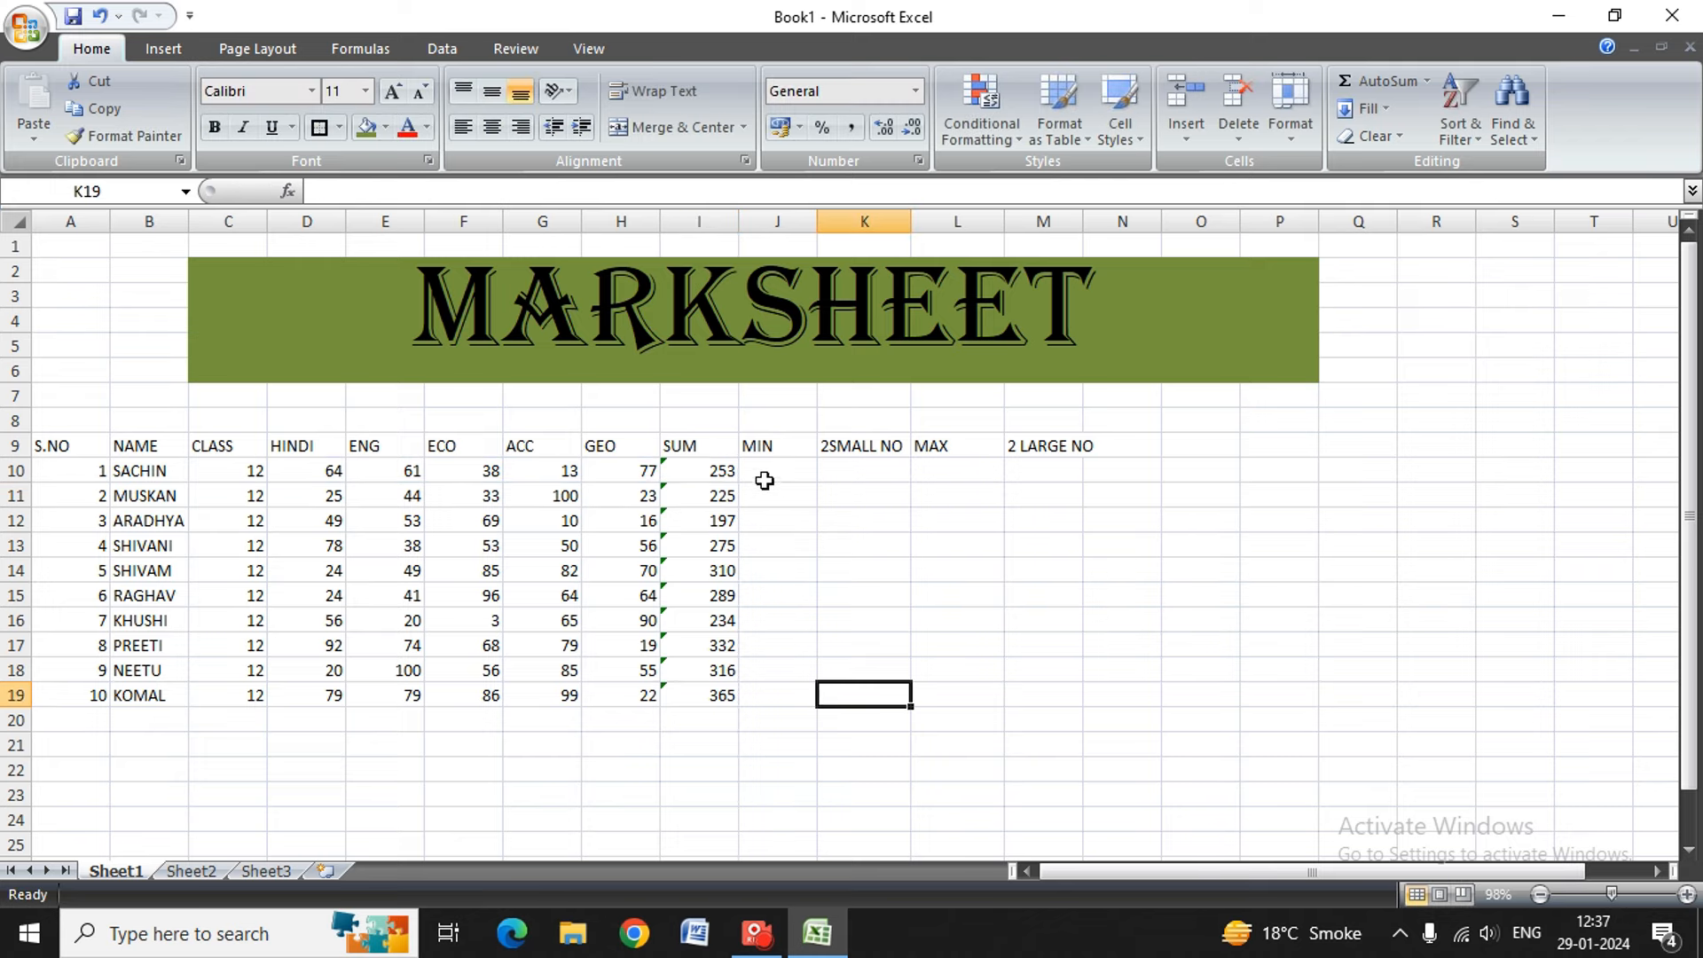
- Calculate the first student's lowest subject mark in J10 with =MIN(D10:H10)
left_click(764, 480)
type("=MIN")
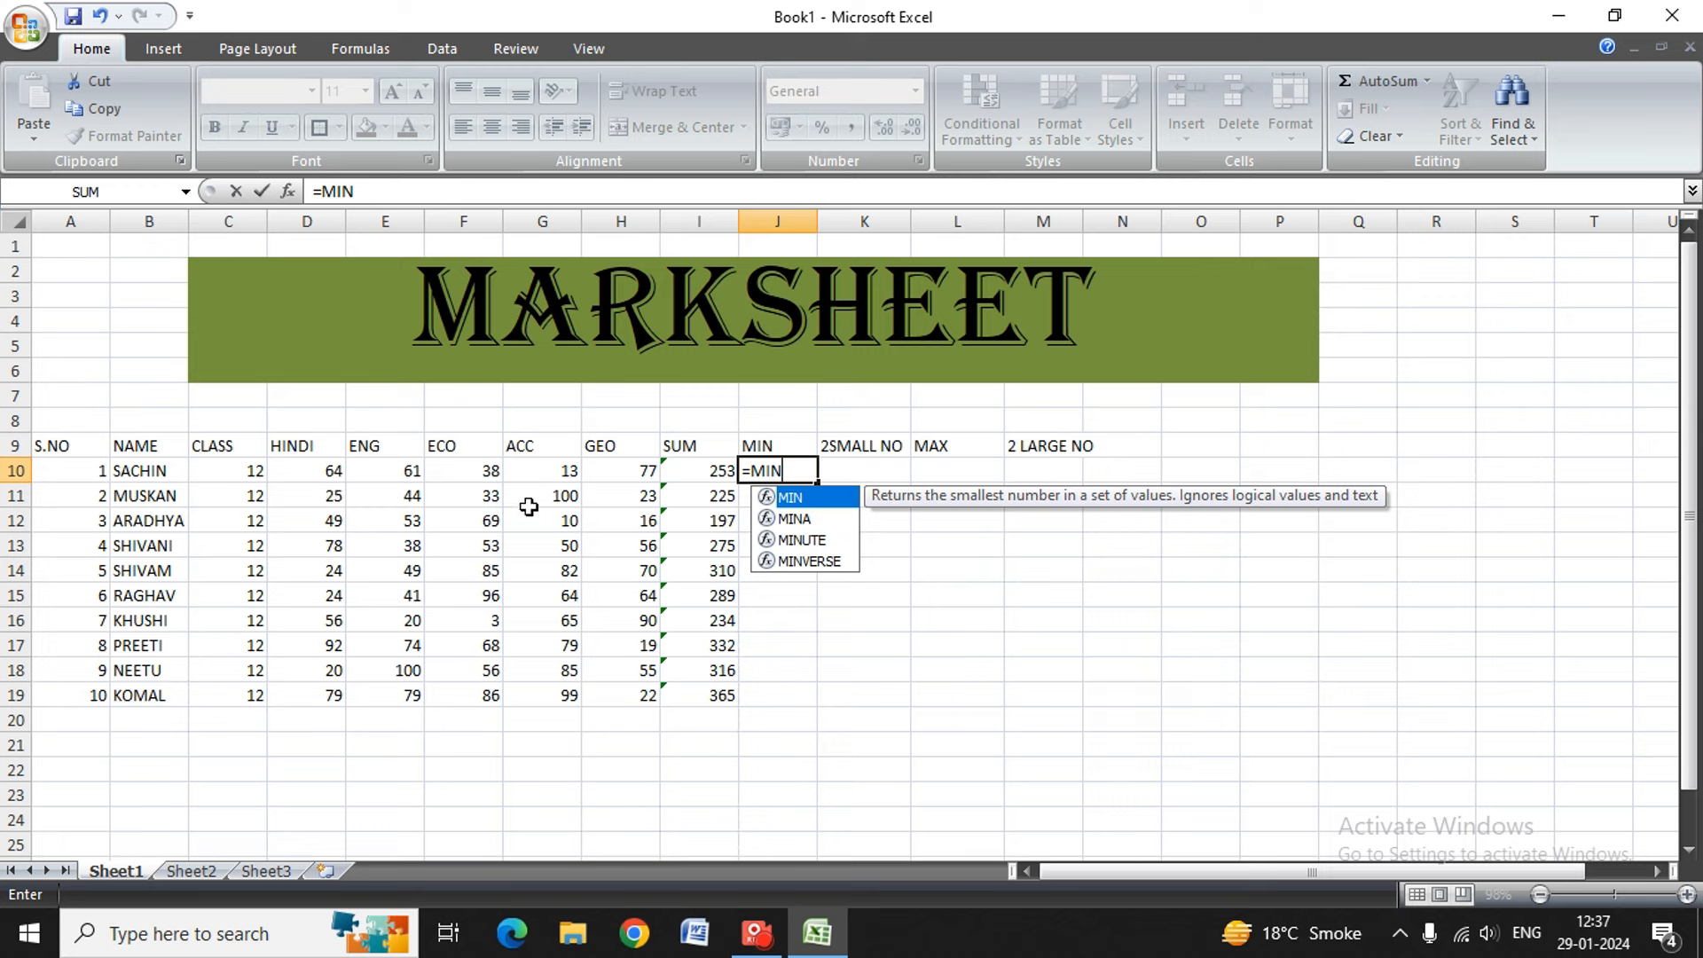
type("(")
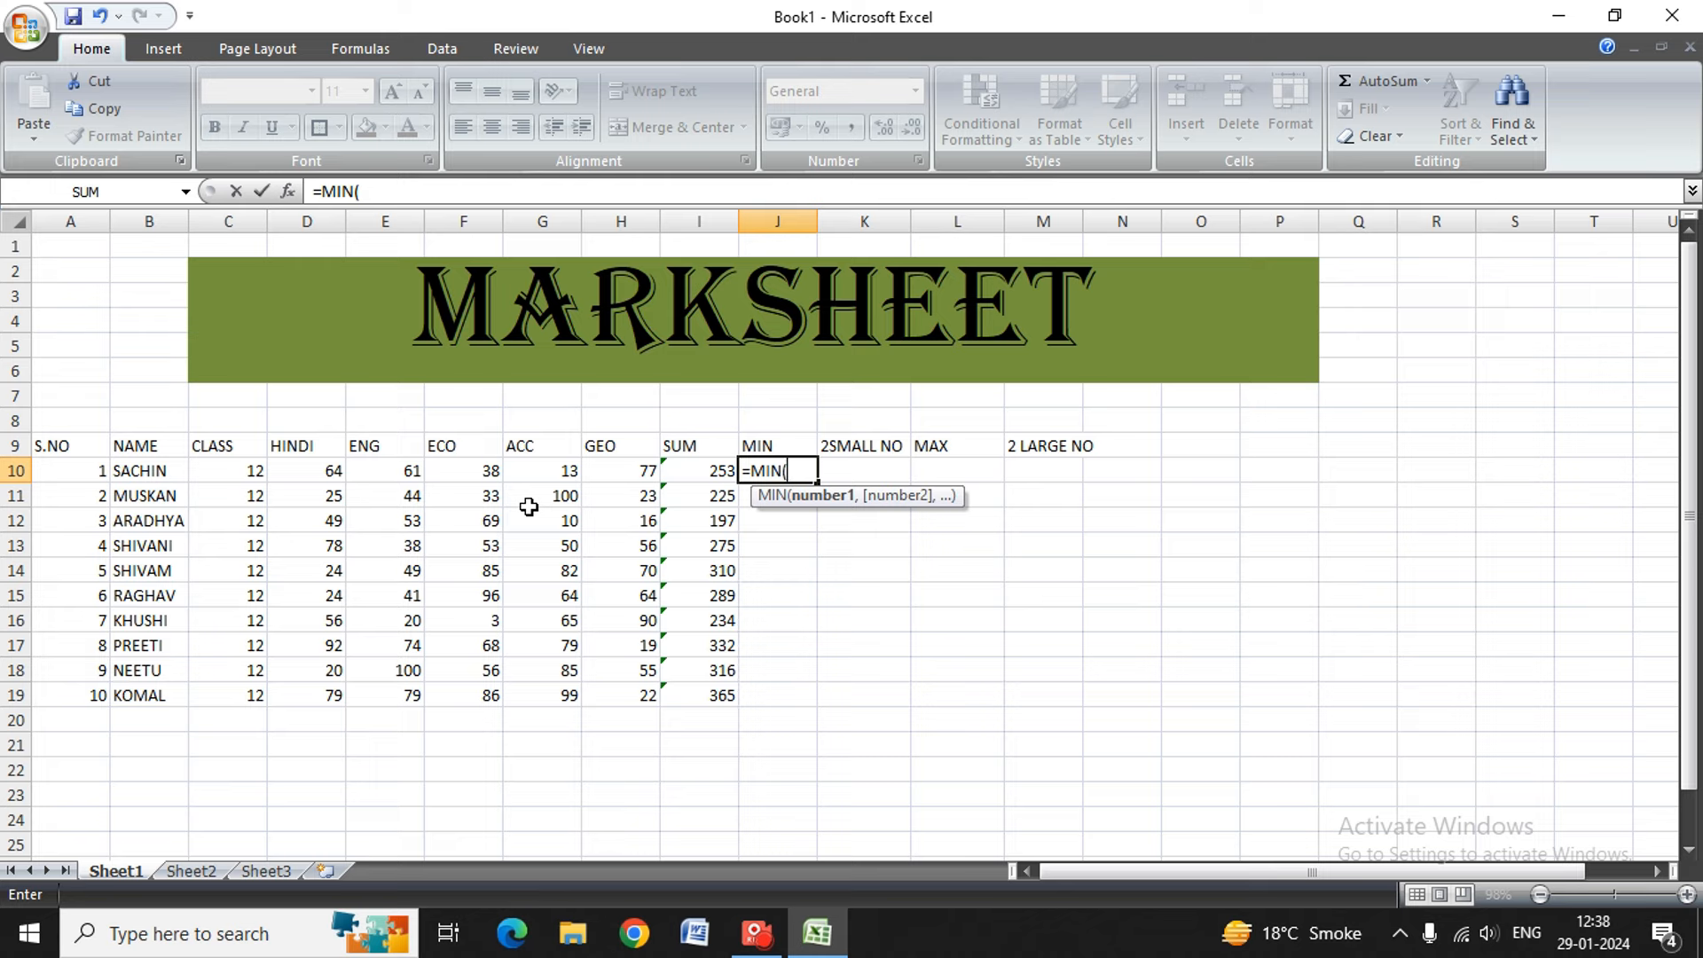
key("Left")
key("Left")
key("Left")
key("Left")
key("Left")
key("Left")
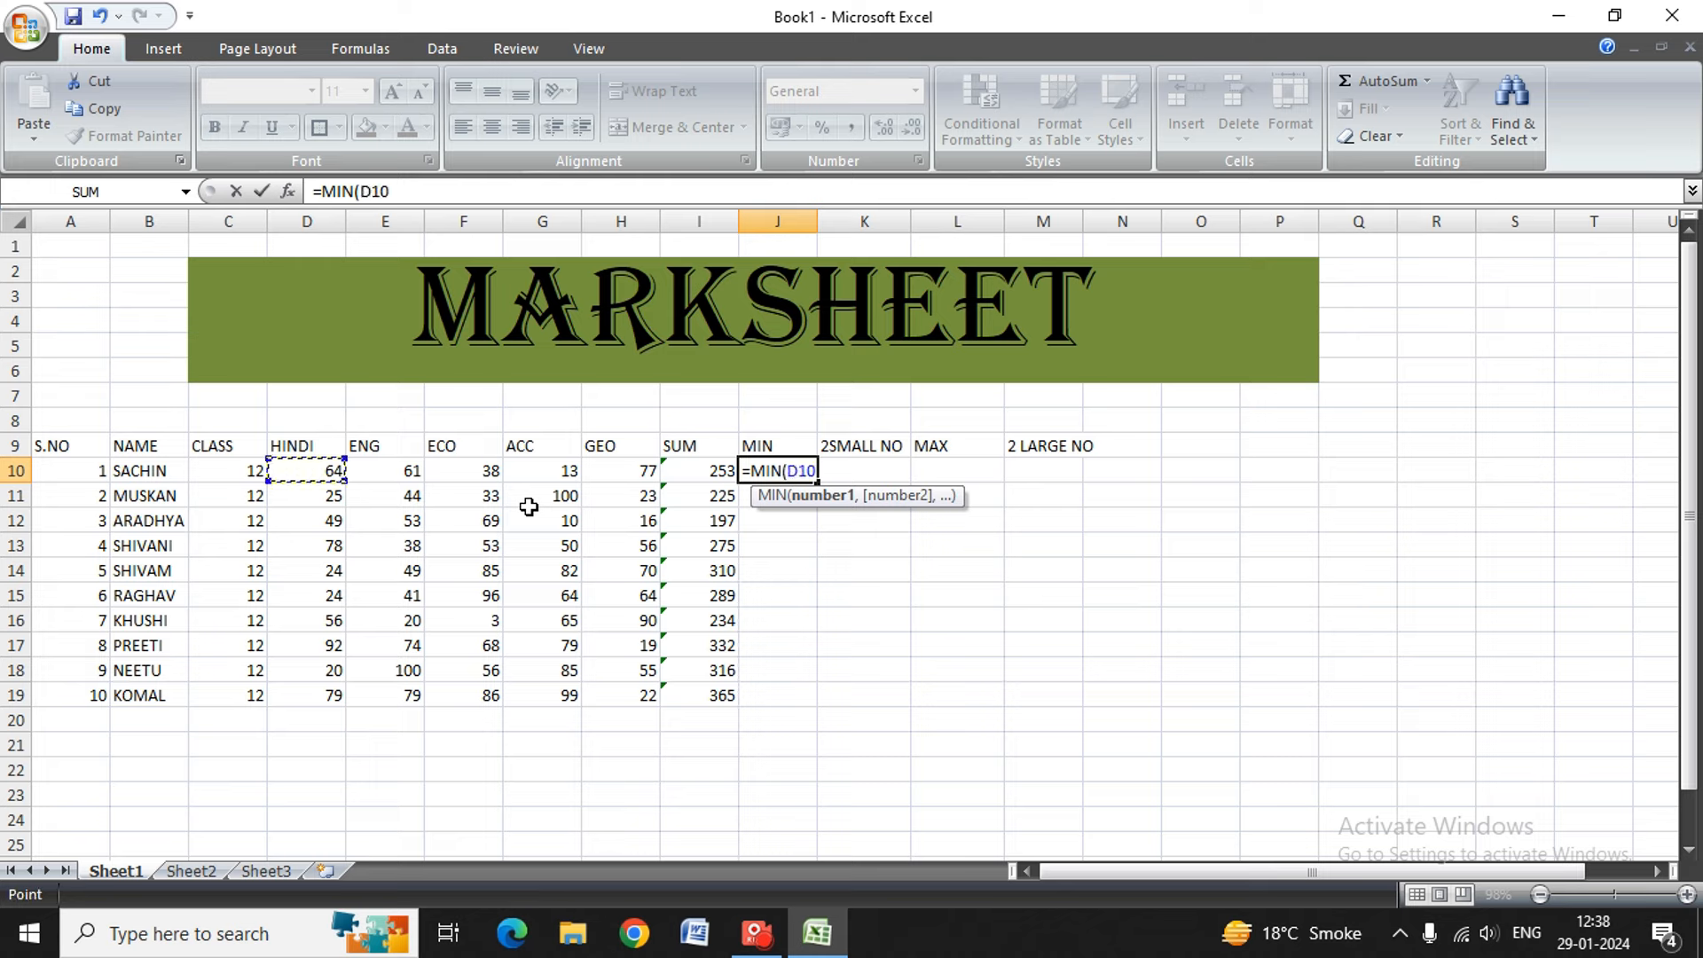
key("shift+Right")
key("shift+Right")
key("shift+Right")
key("shift+Right")
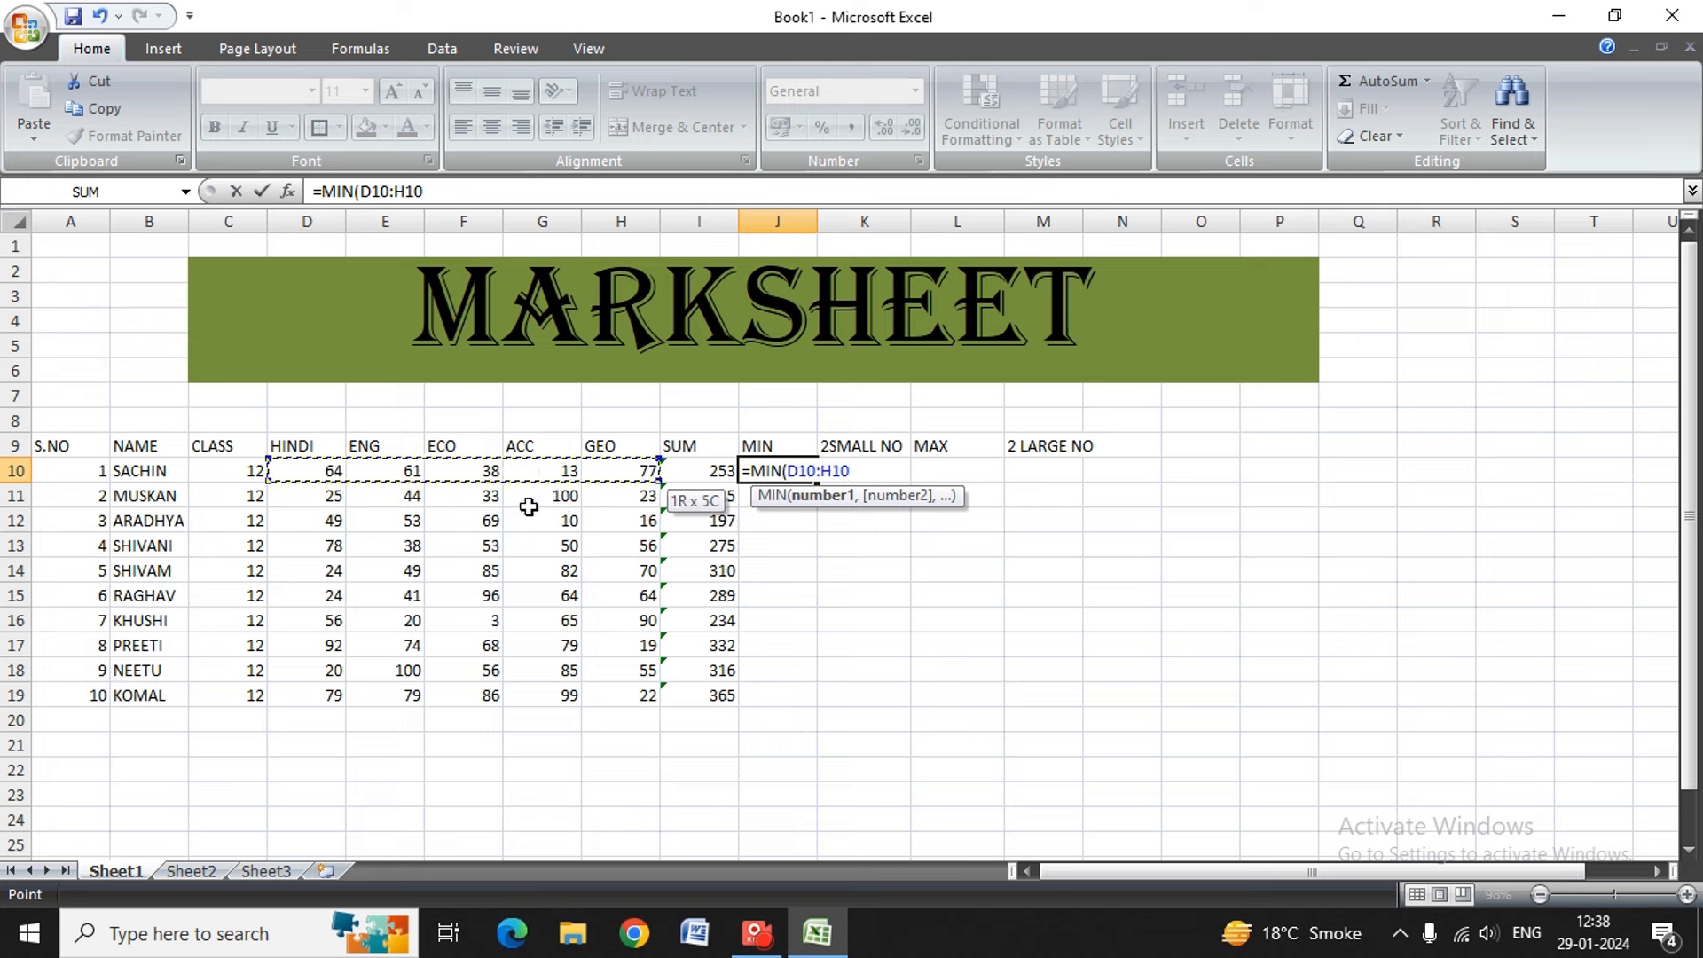
type(")")
key("Return")
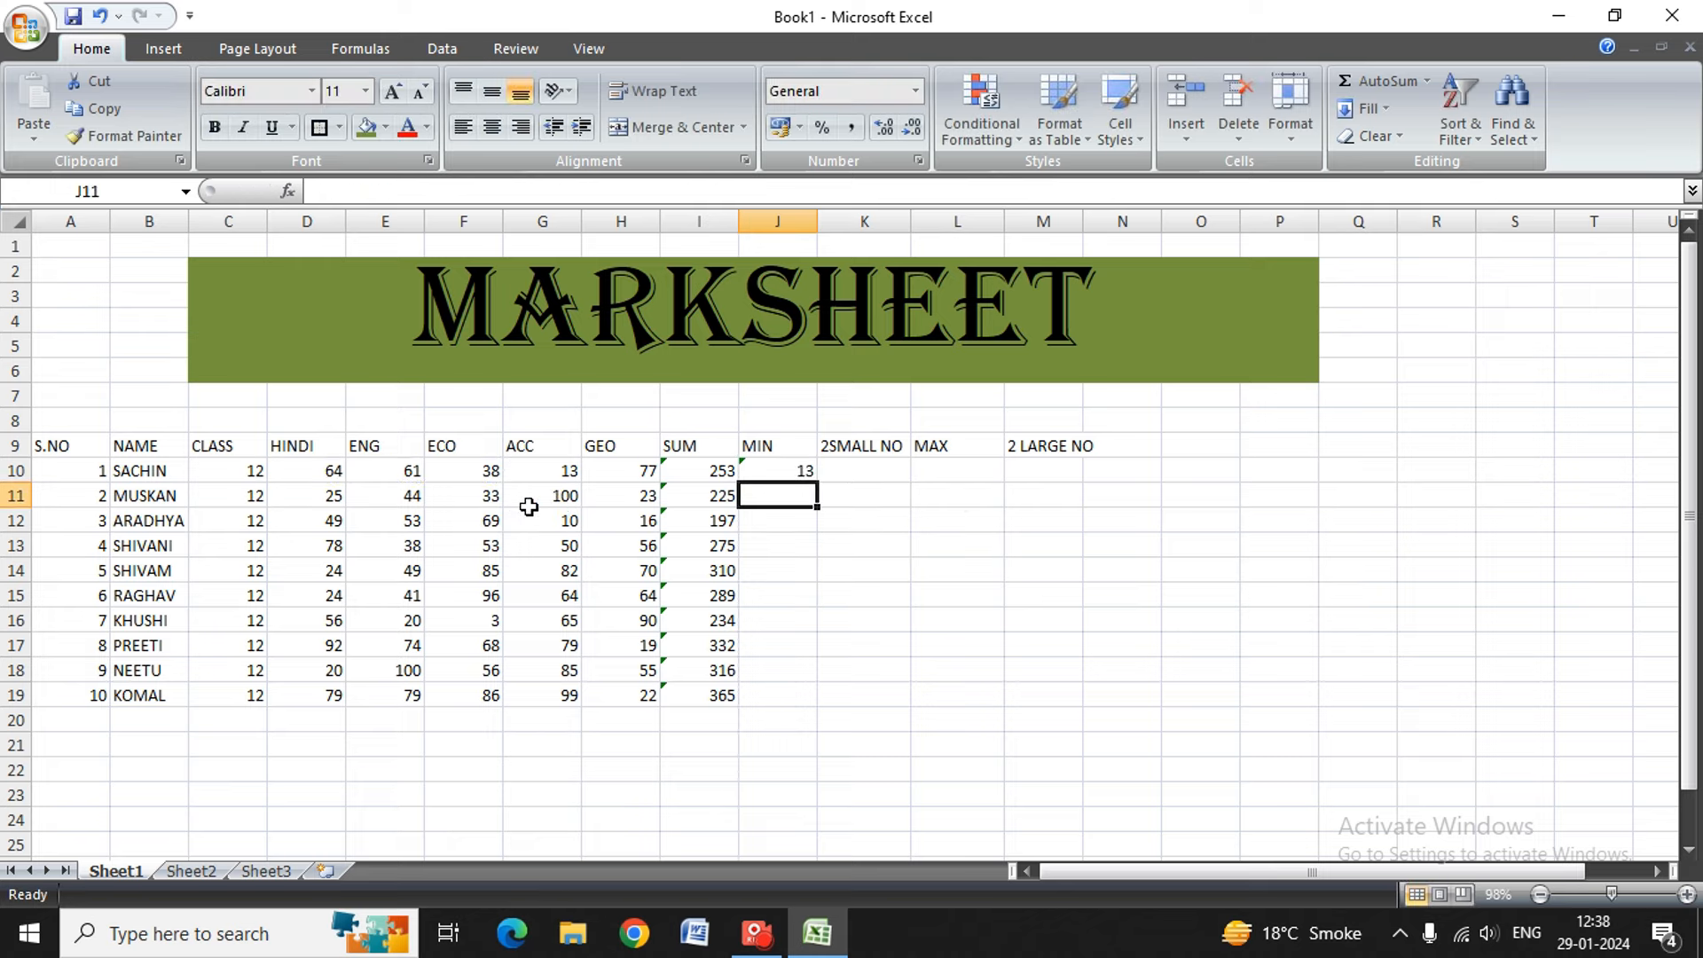
- Fill the MIN formula from J10 down through J19 for all the students
key("Up")
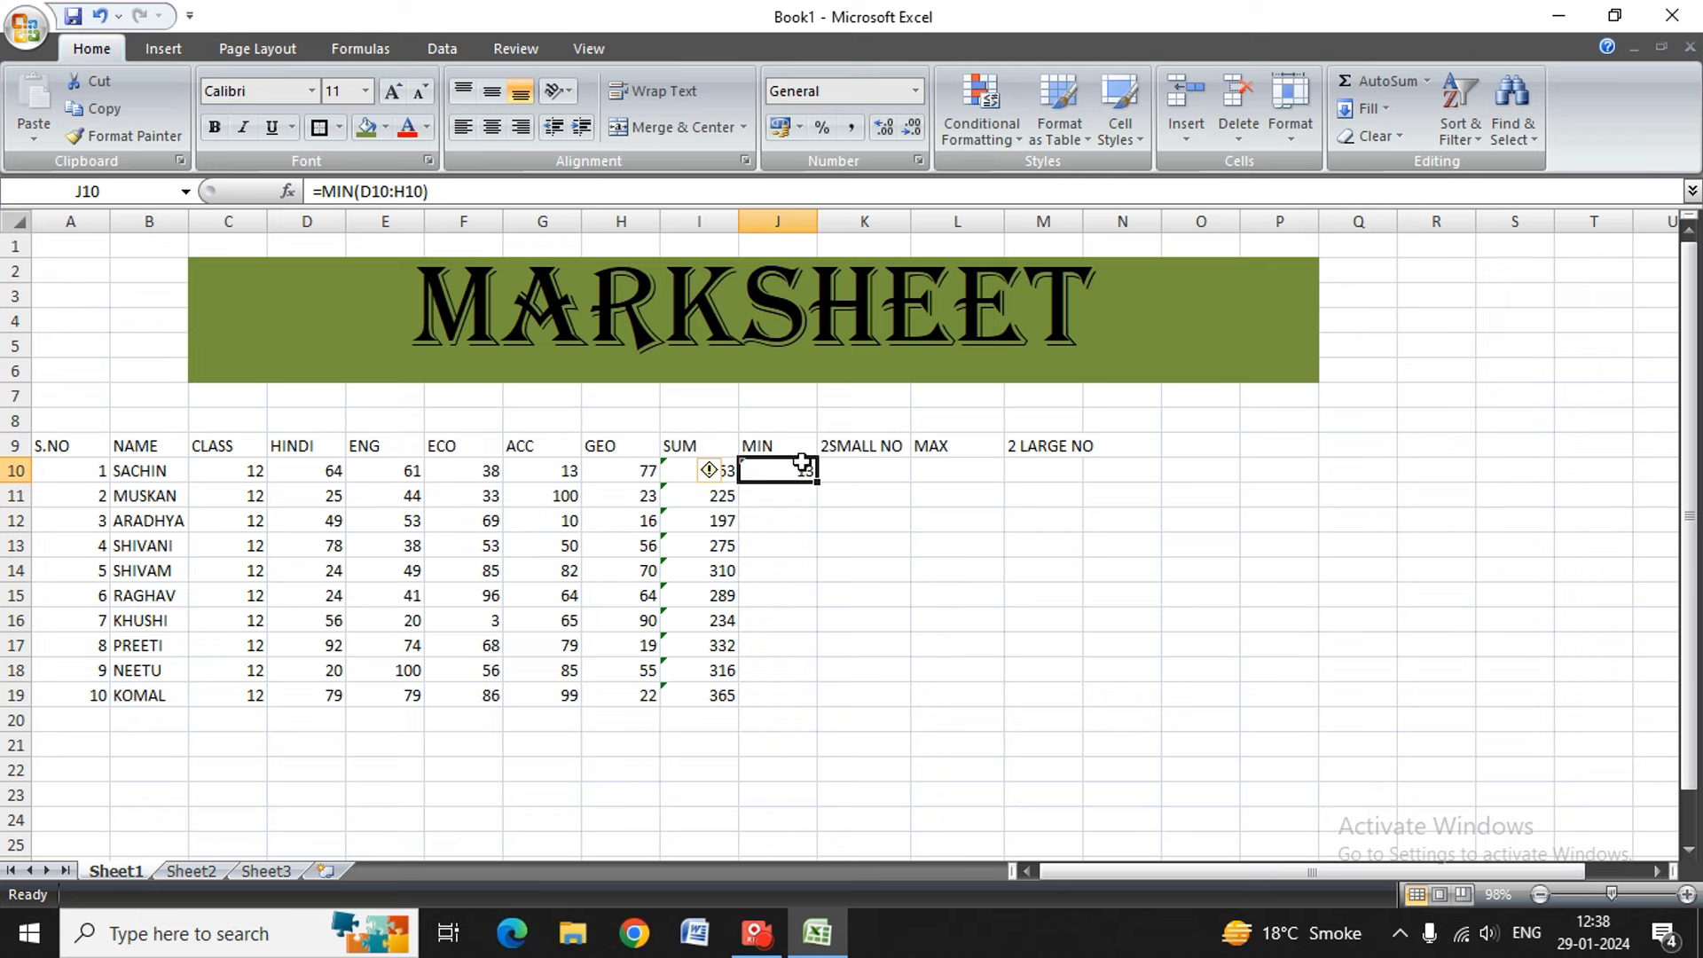
key("shift+Down")
key("shift+Down")
key("shift+Down")
key("shift+Down")
key("shift+Down")
key("shift+Down")
key("shift+Down")
key("shift+Down")
key("shift+Down")
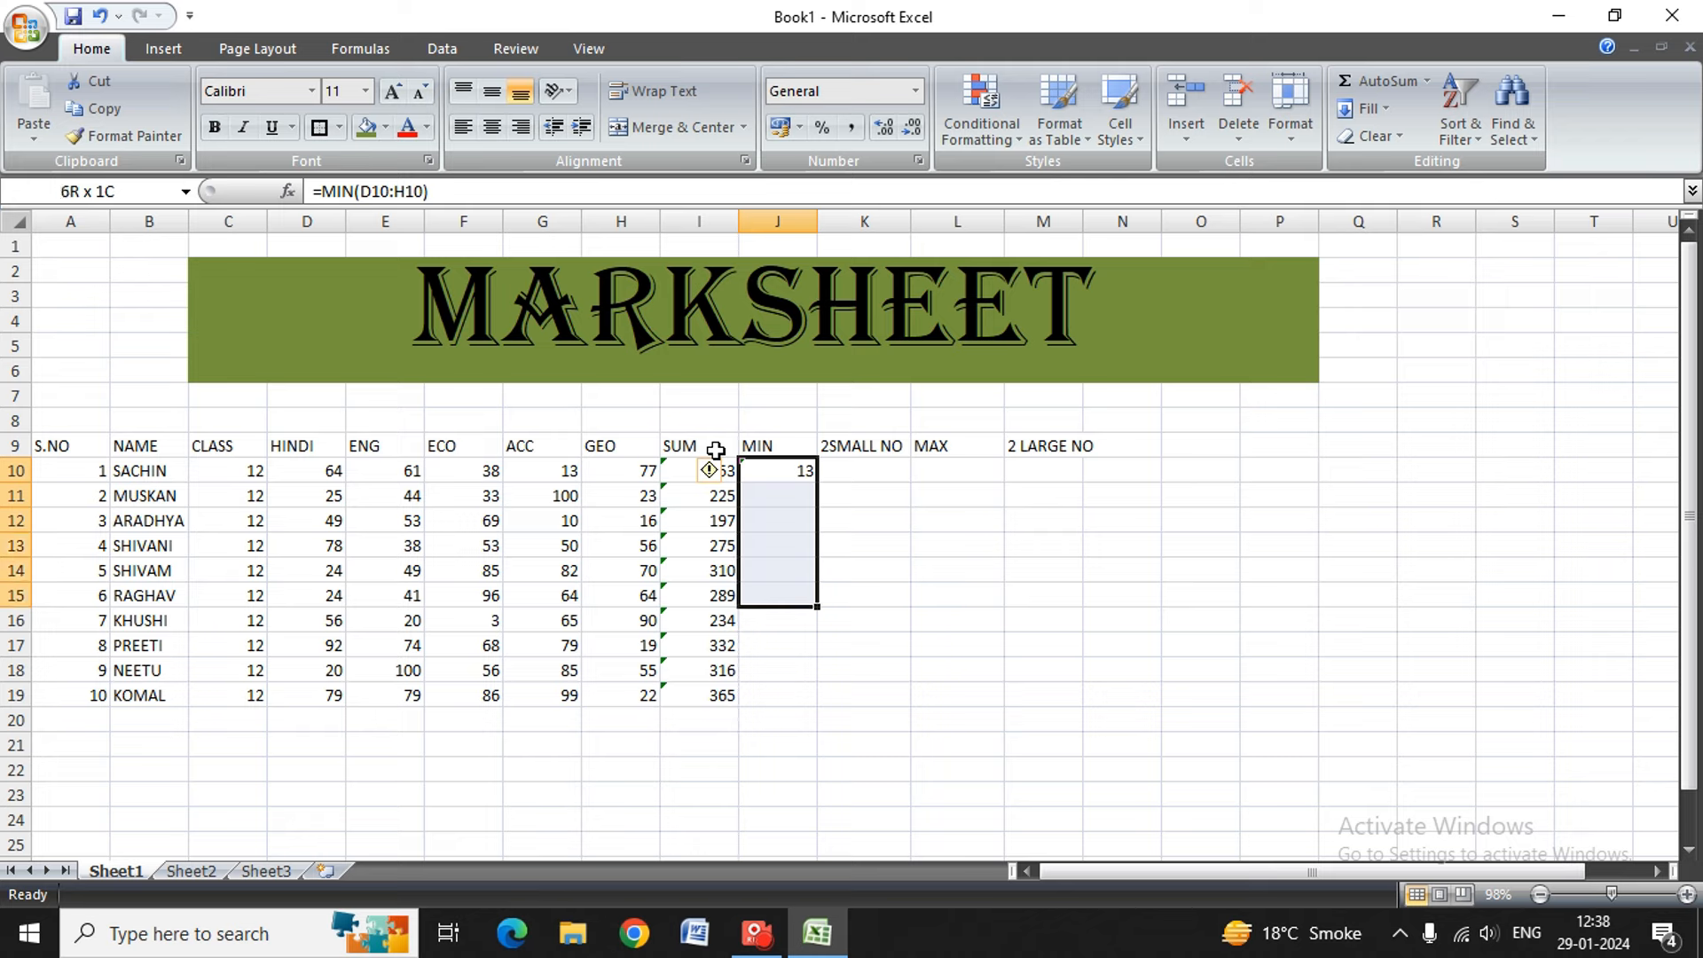
key("ctrl+d")
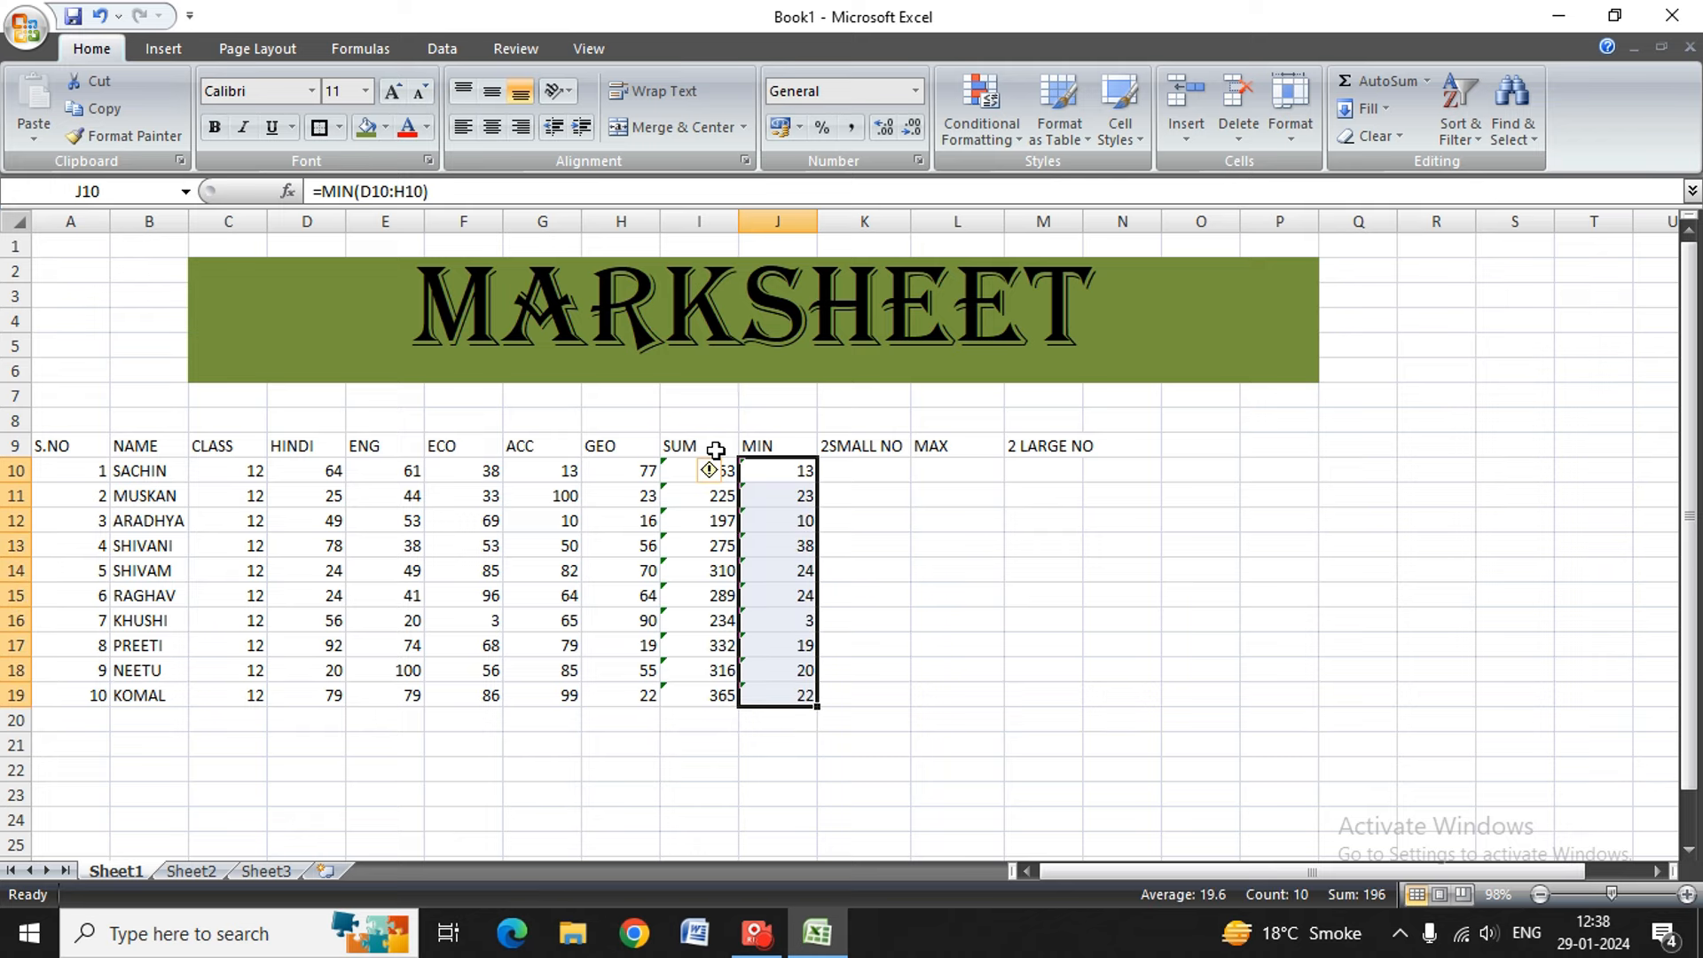
key("Left")
key("Left")
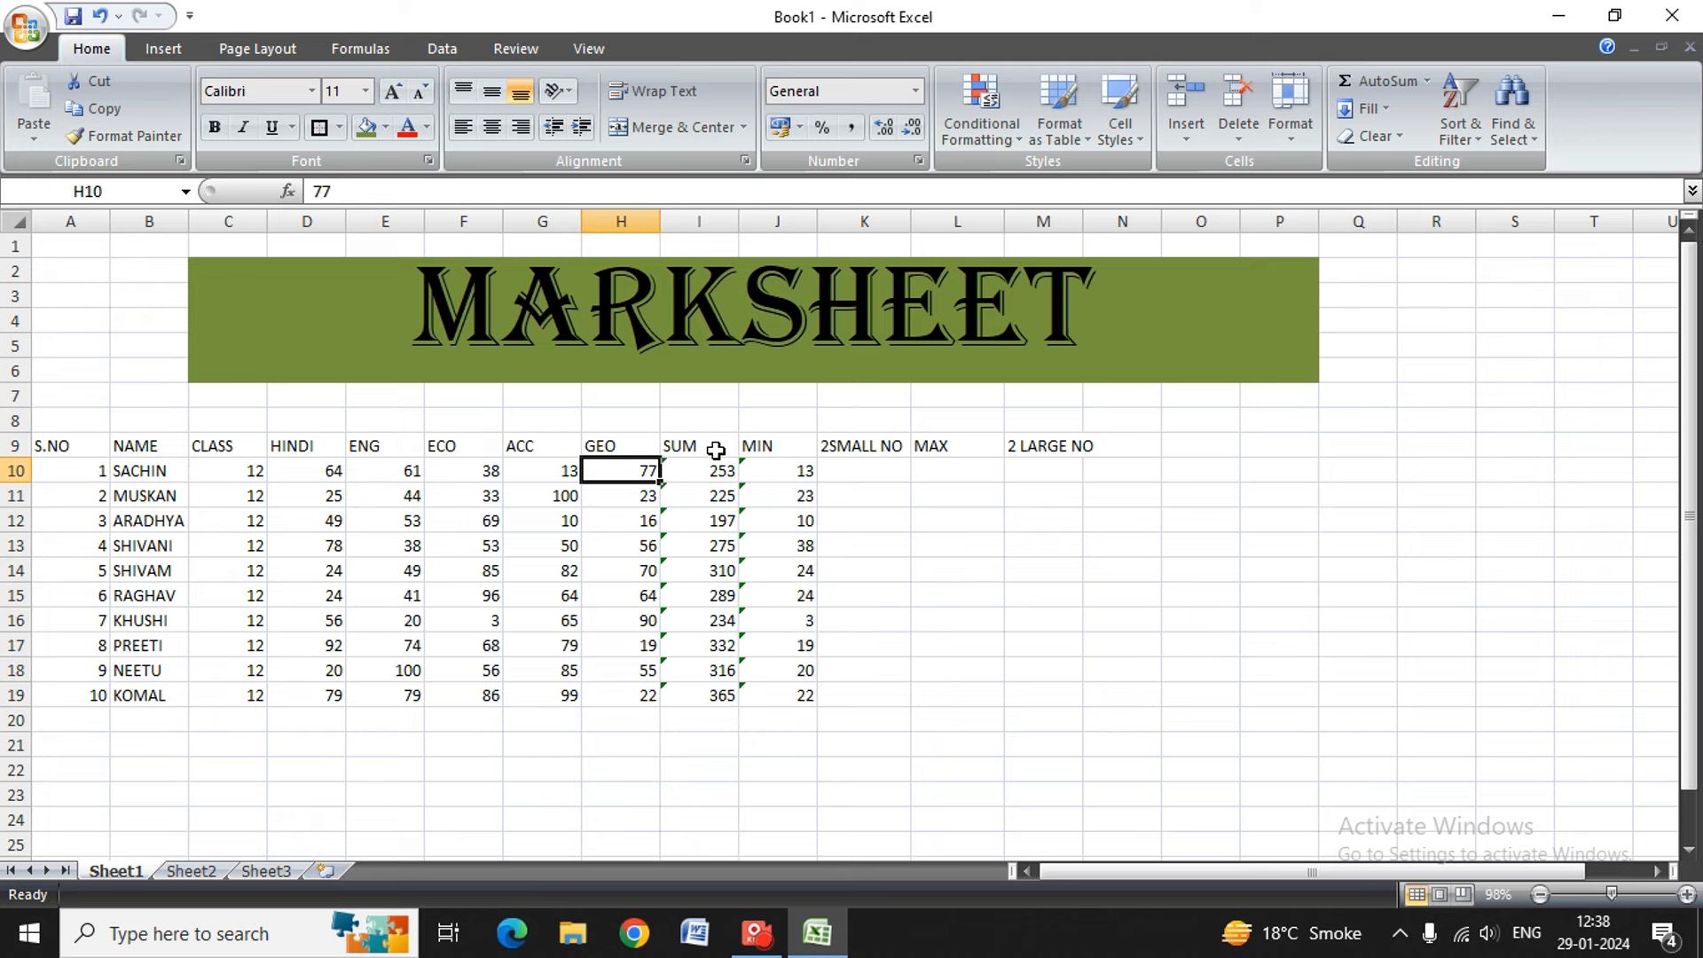
- Review the subject marks in rows 10 to 12 and the SUM formula in I12
key("Down")
key("Left")
key("Left")
key("Left")
key("Down")
key("Right")
key("Right")
key("Right")
key("Right")
key("Right")
key("Right")
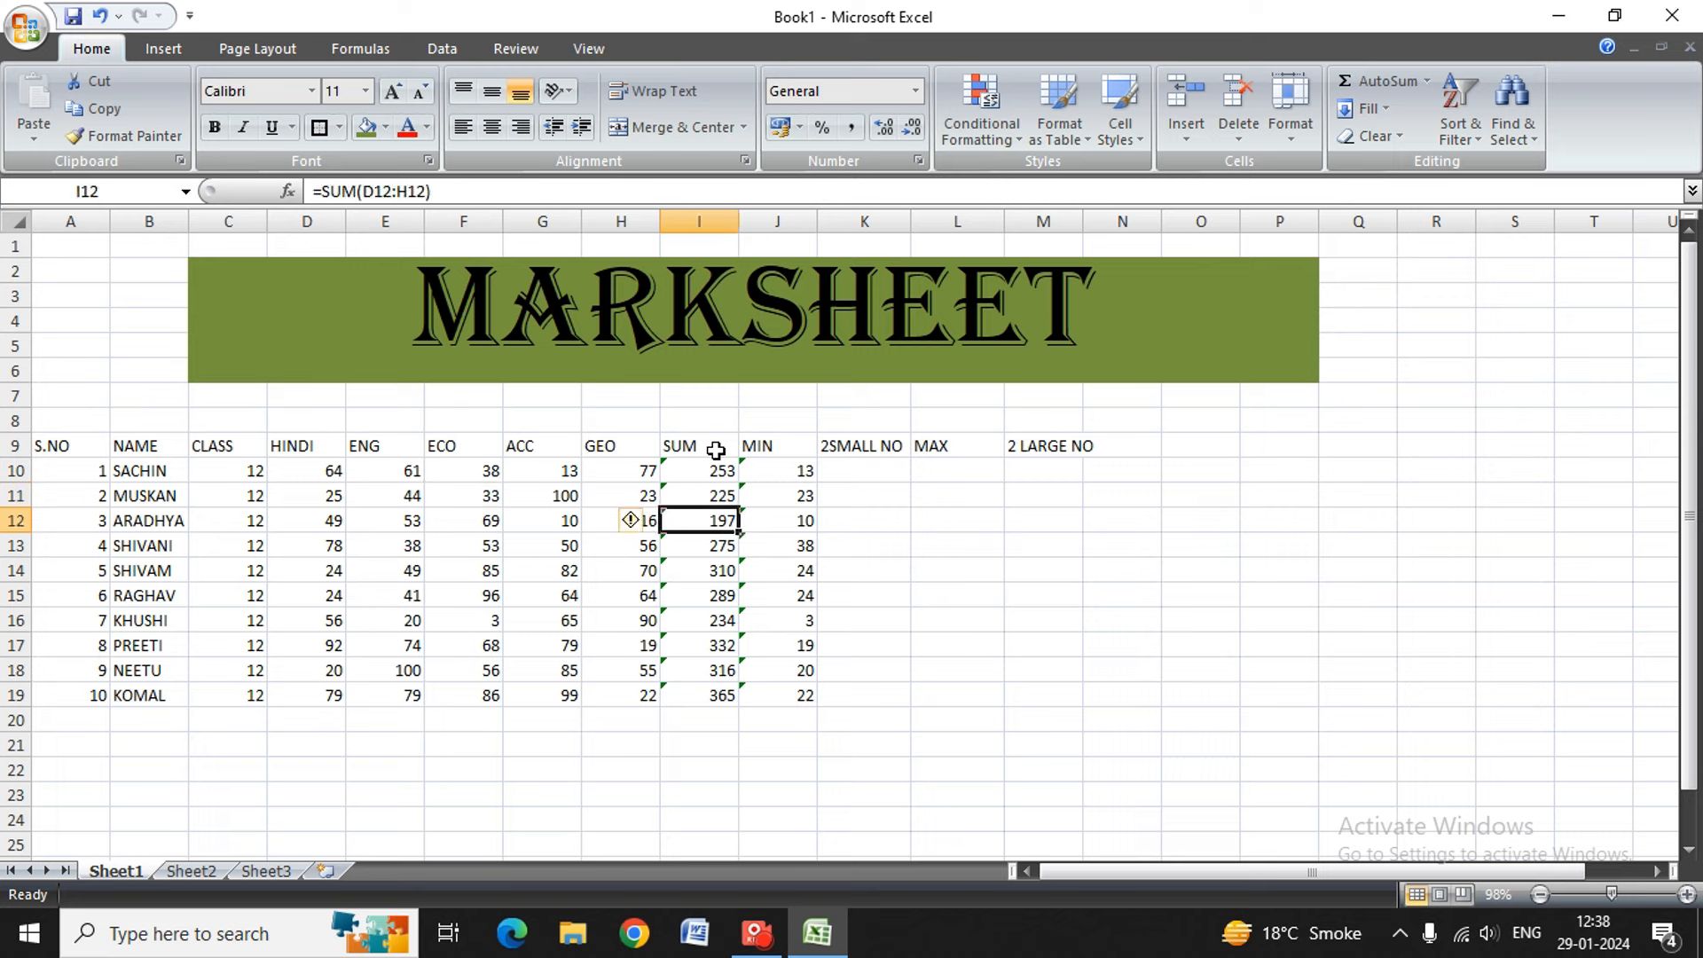
key("Up")
key("Up")
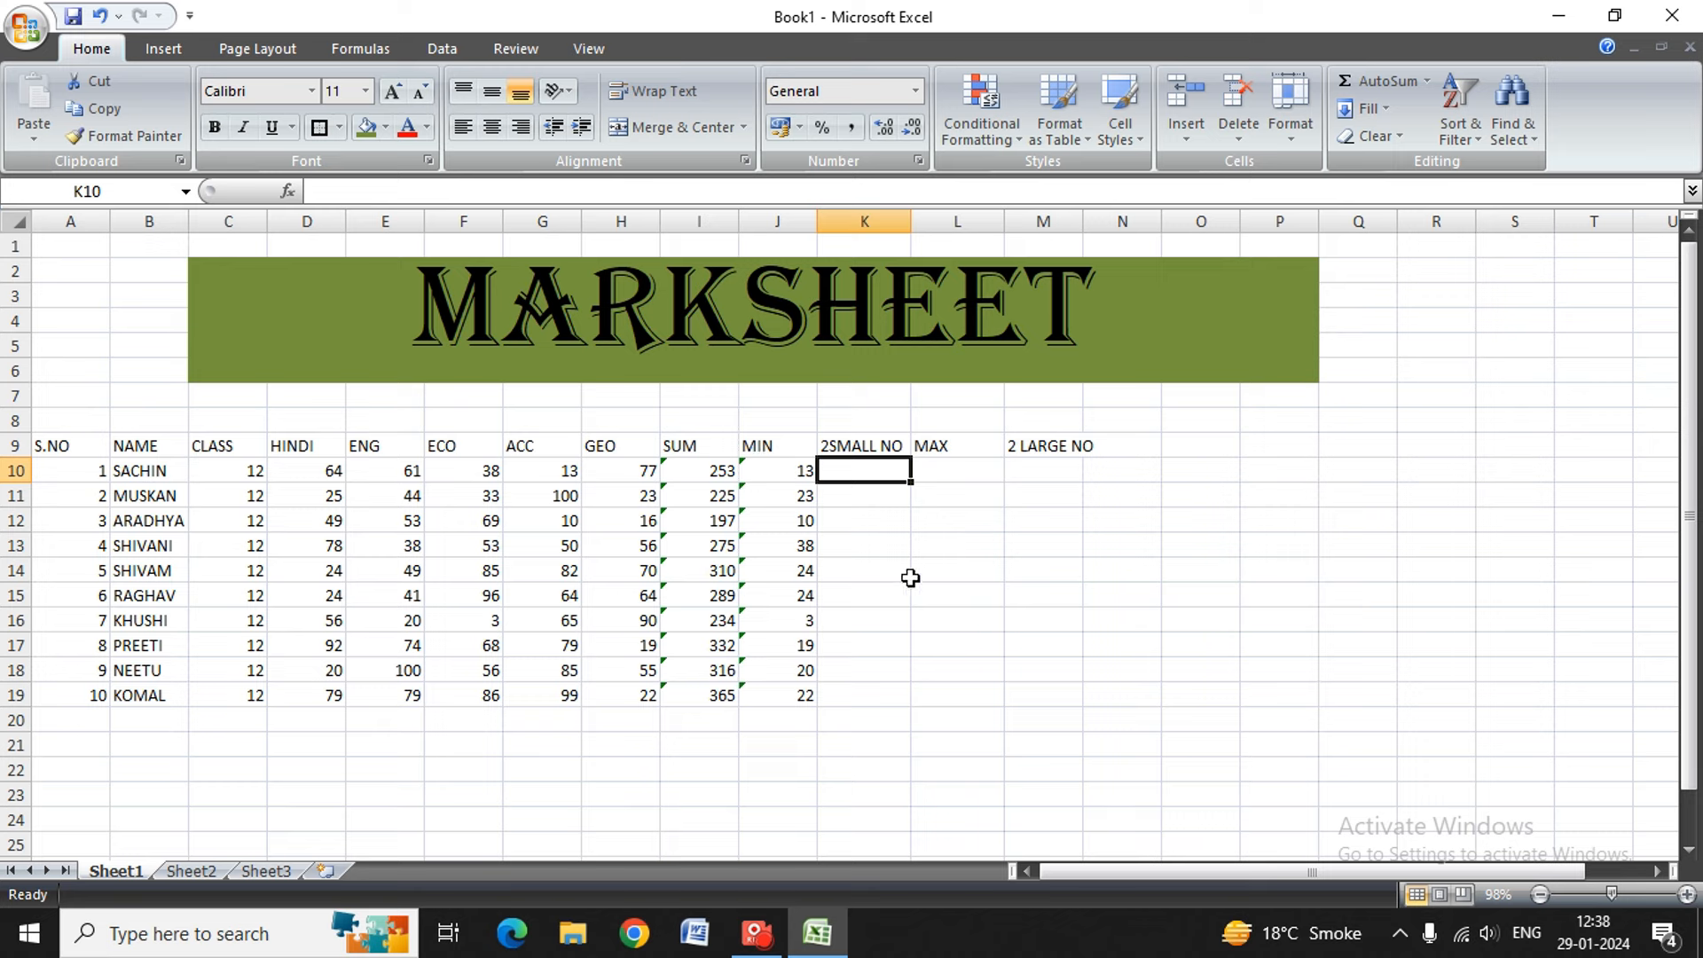
type("=SM")
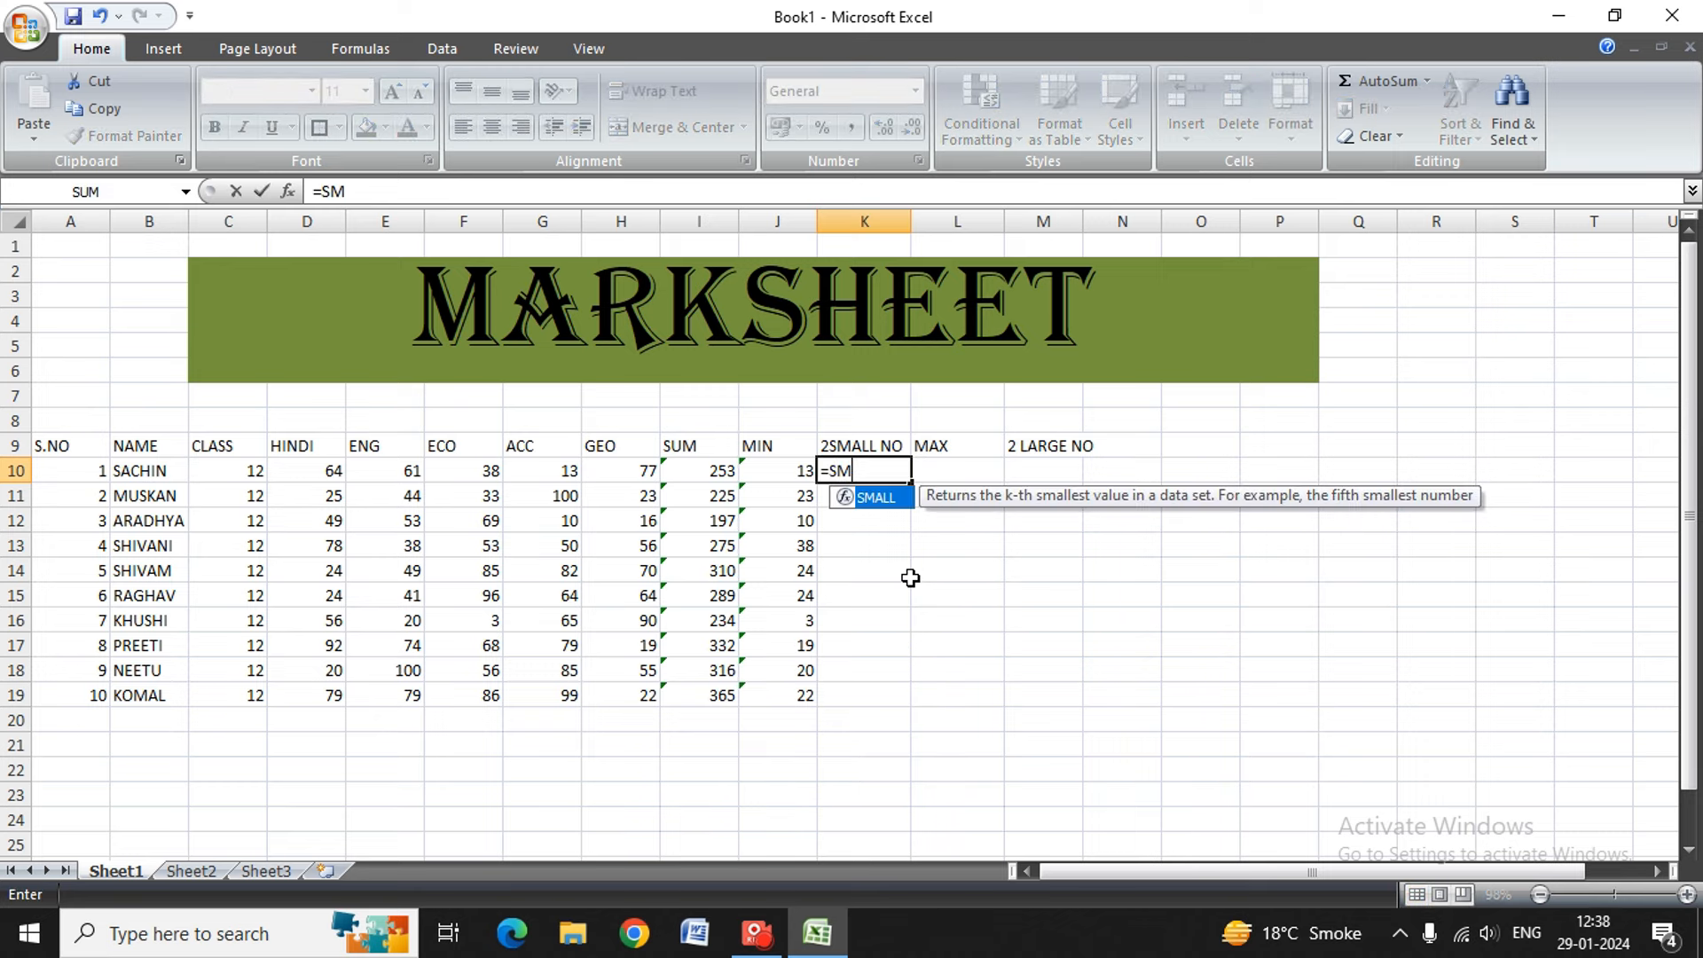
type("ALL")
key("Right")
key("Left")
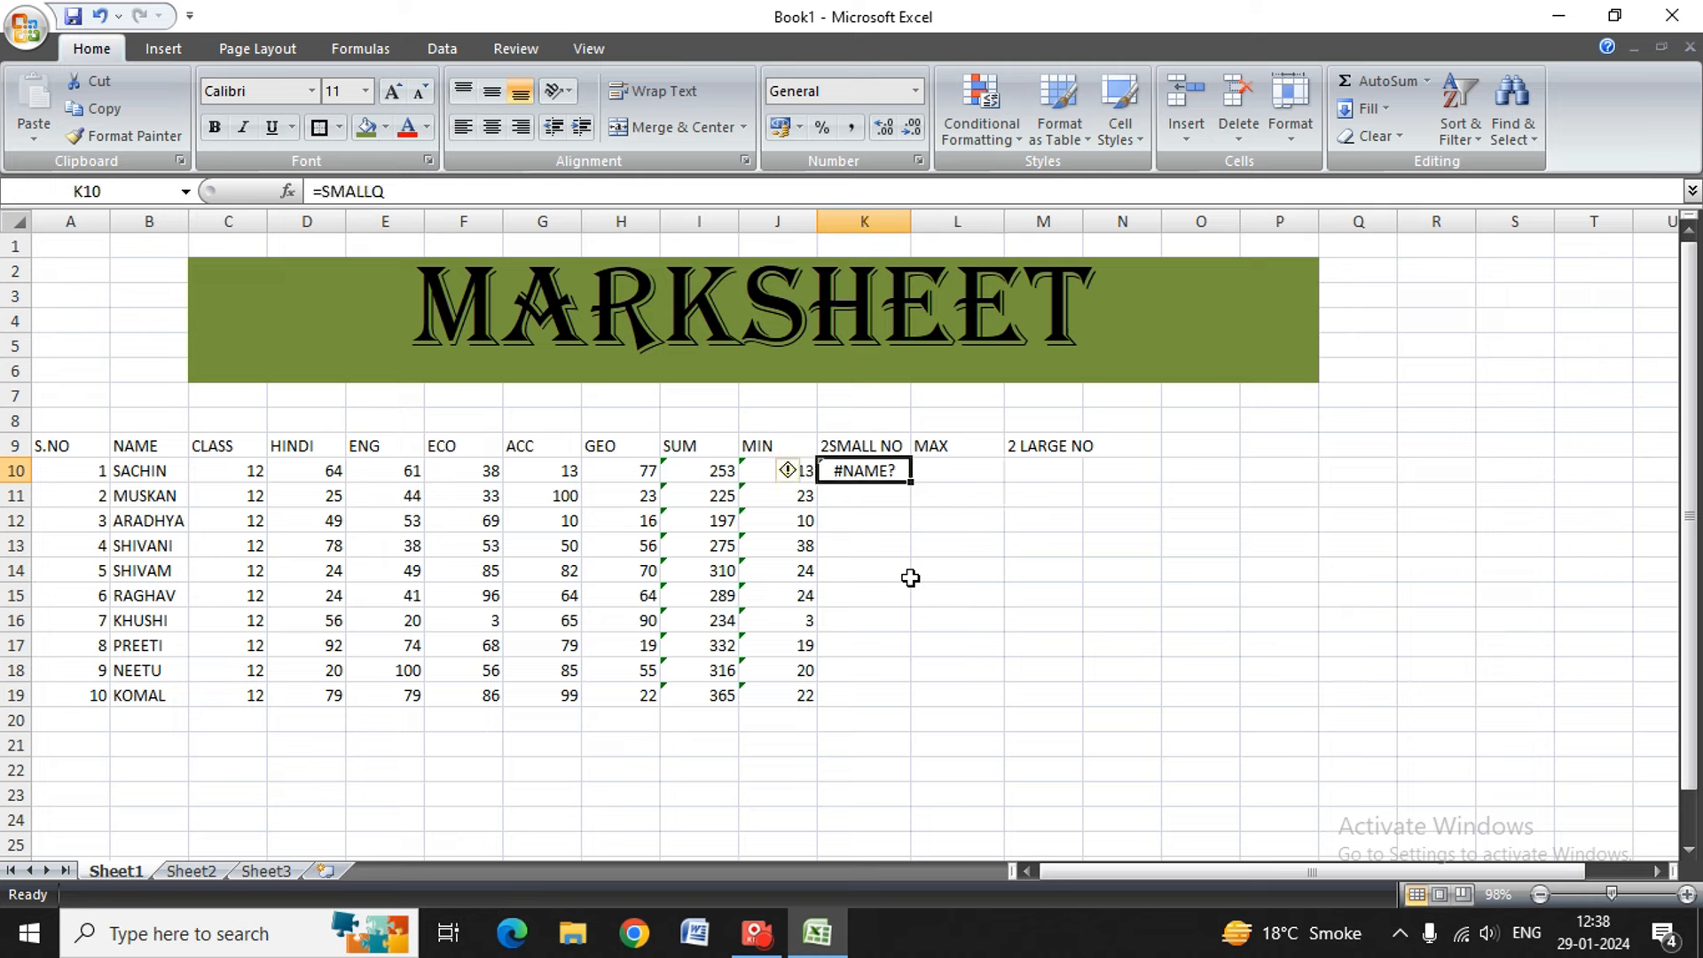
key("Delete")
- Calculate the first student's second-lowest subject mark in K10 with =SMALL(D10:H10,2)
type("=S")
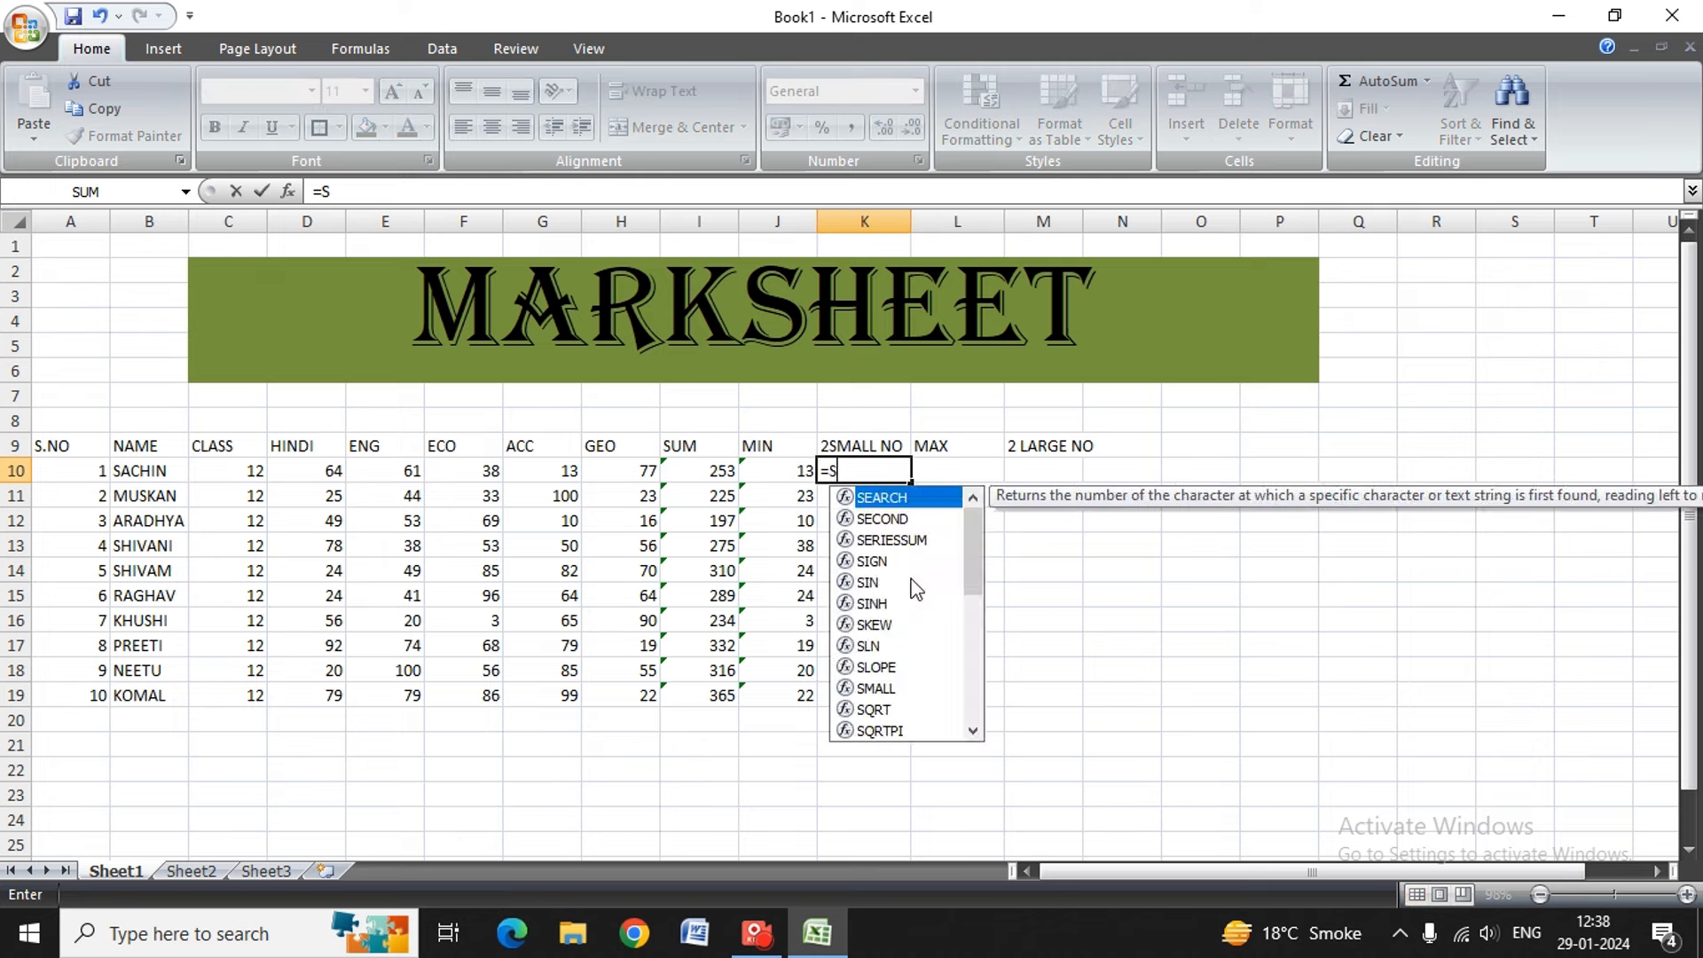
type("MALL(")
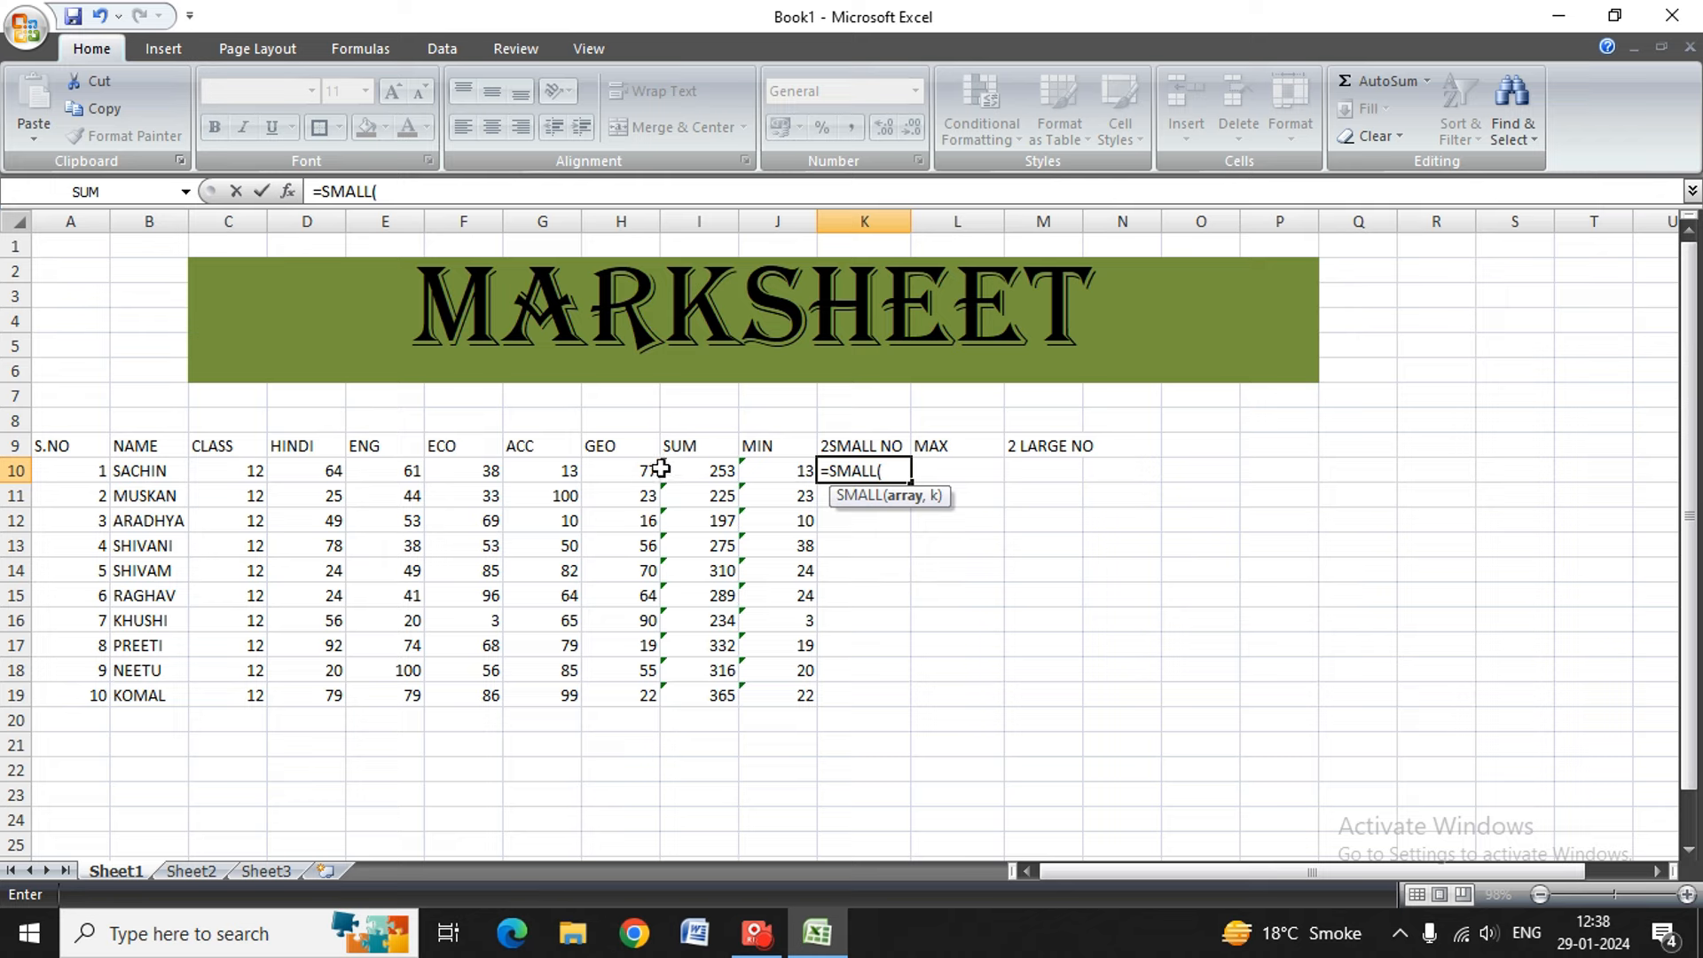
left_click_drag(297, 475, 637, 470)
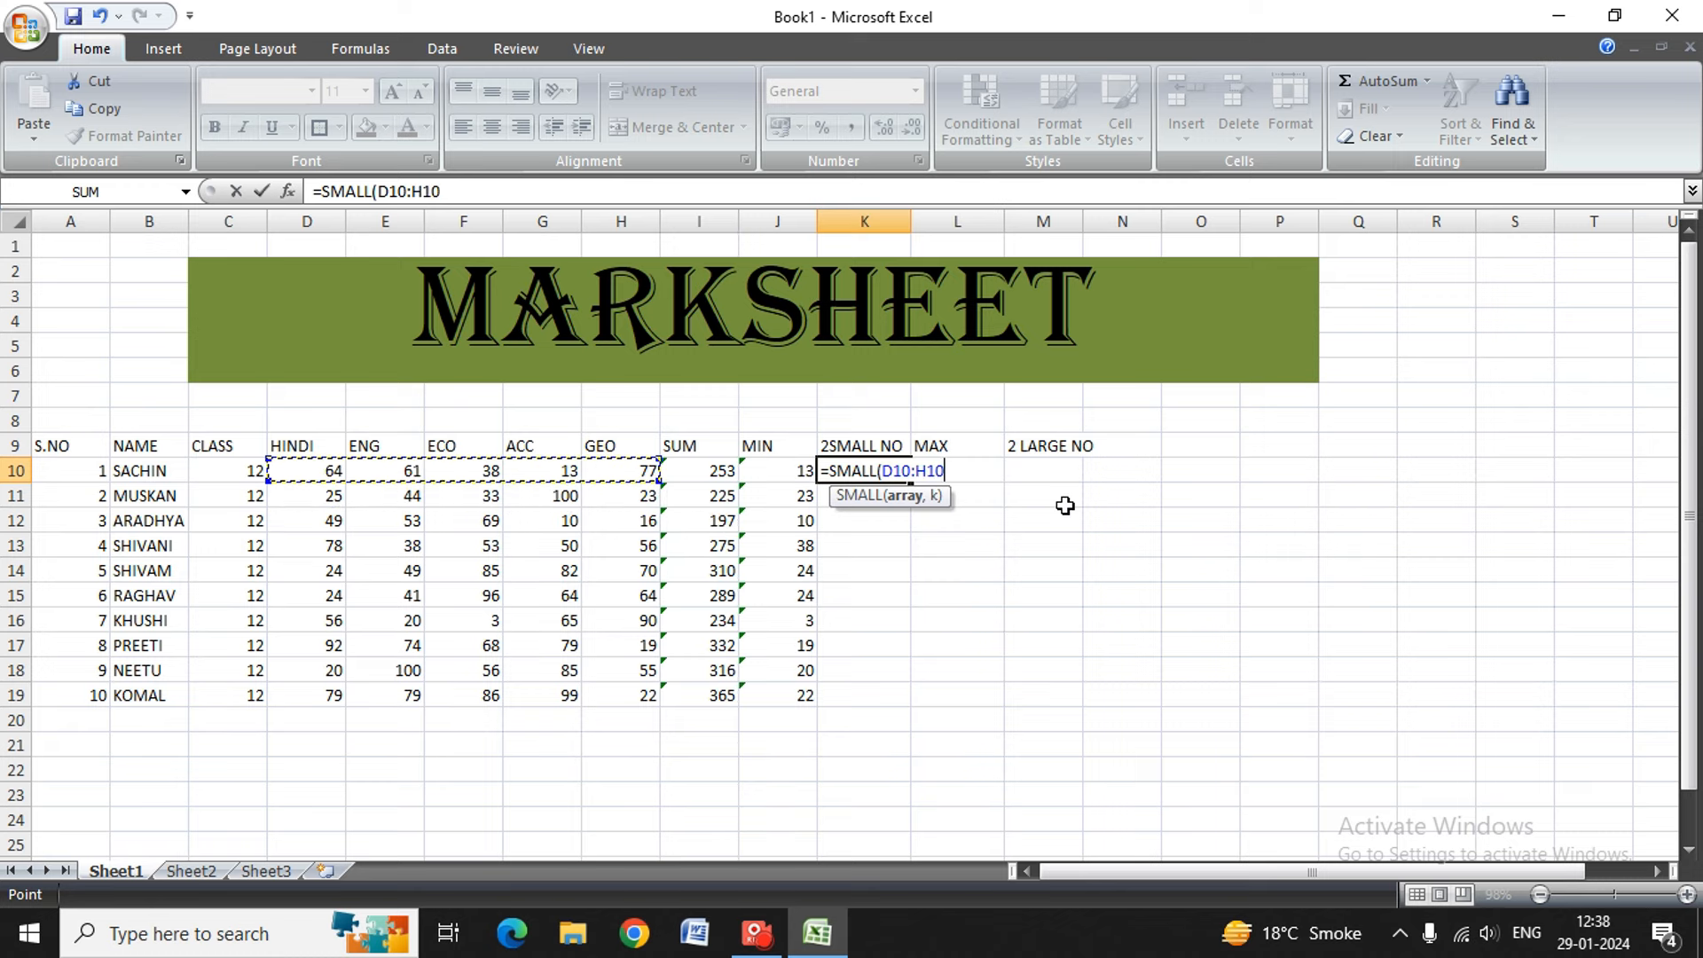
type(",")
type("2")
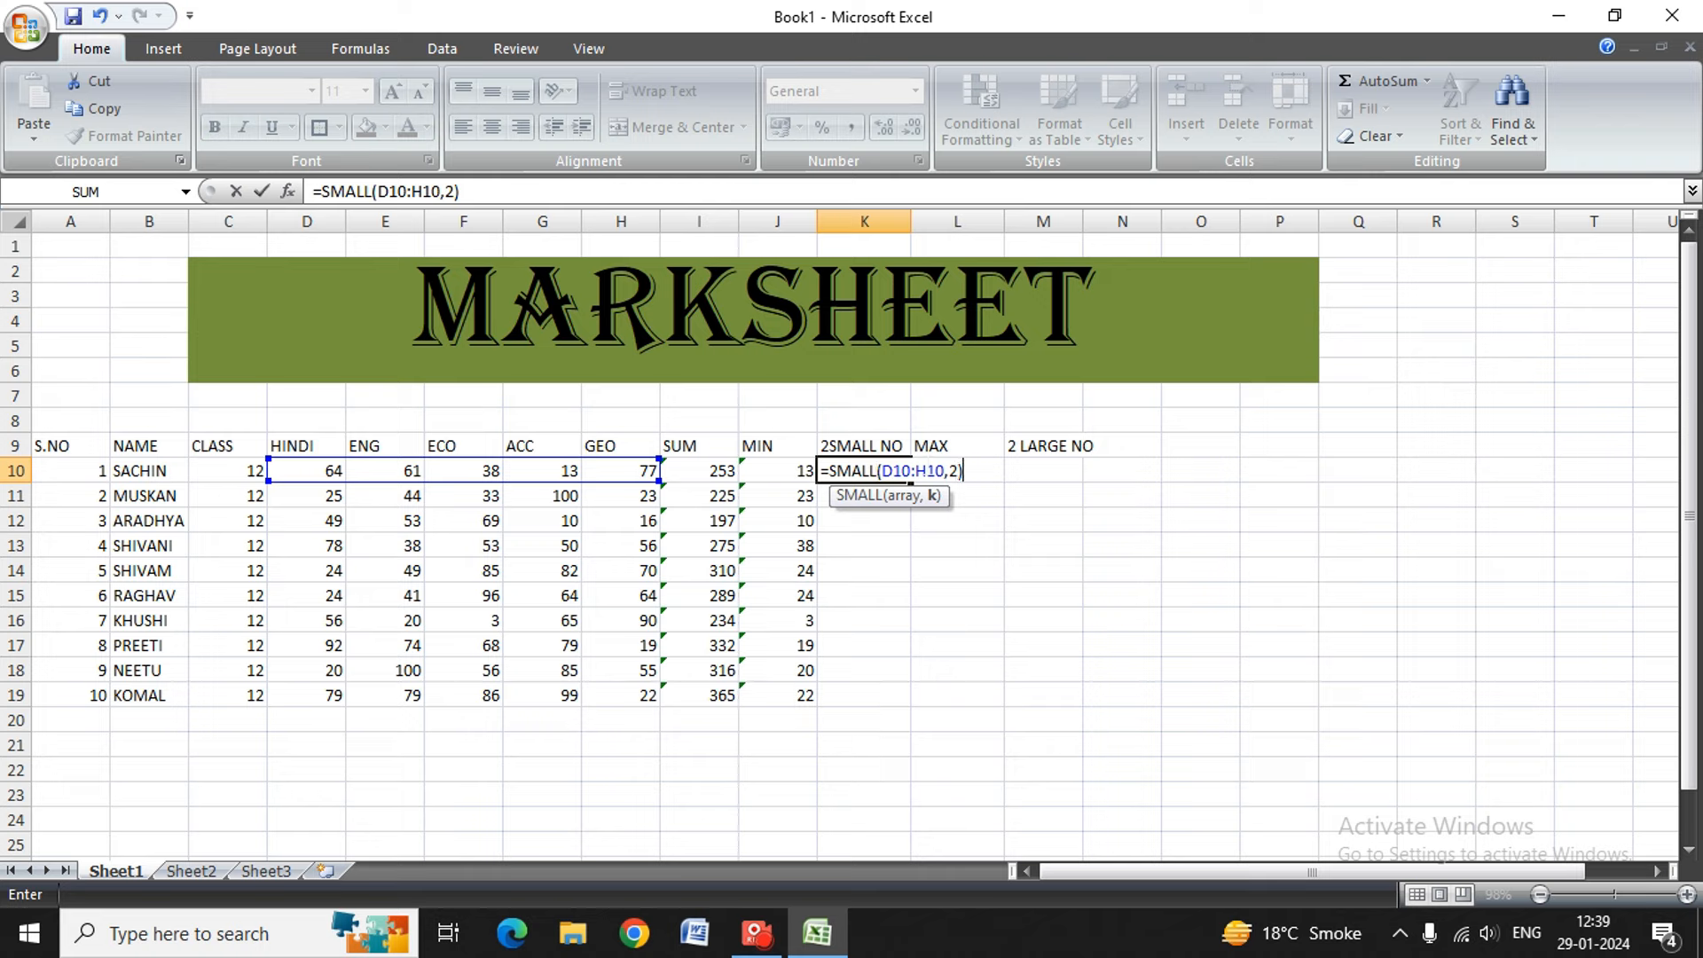
key("Return")
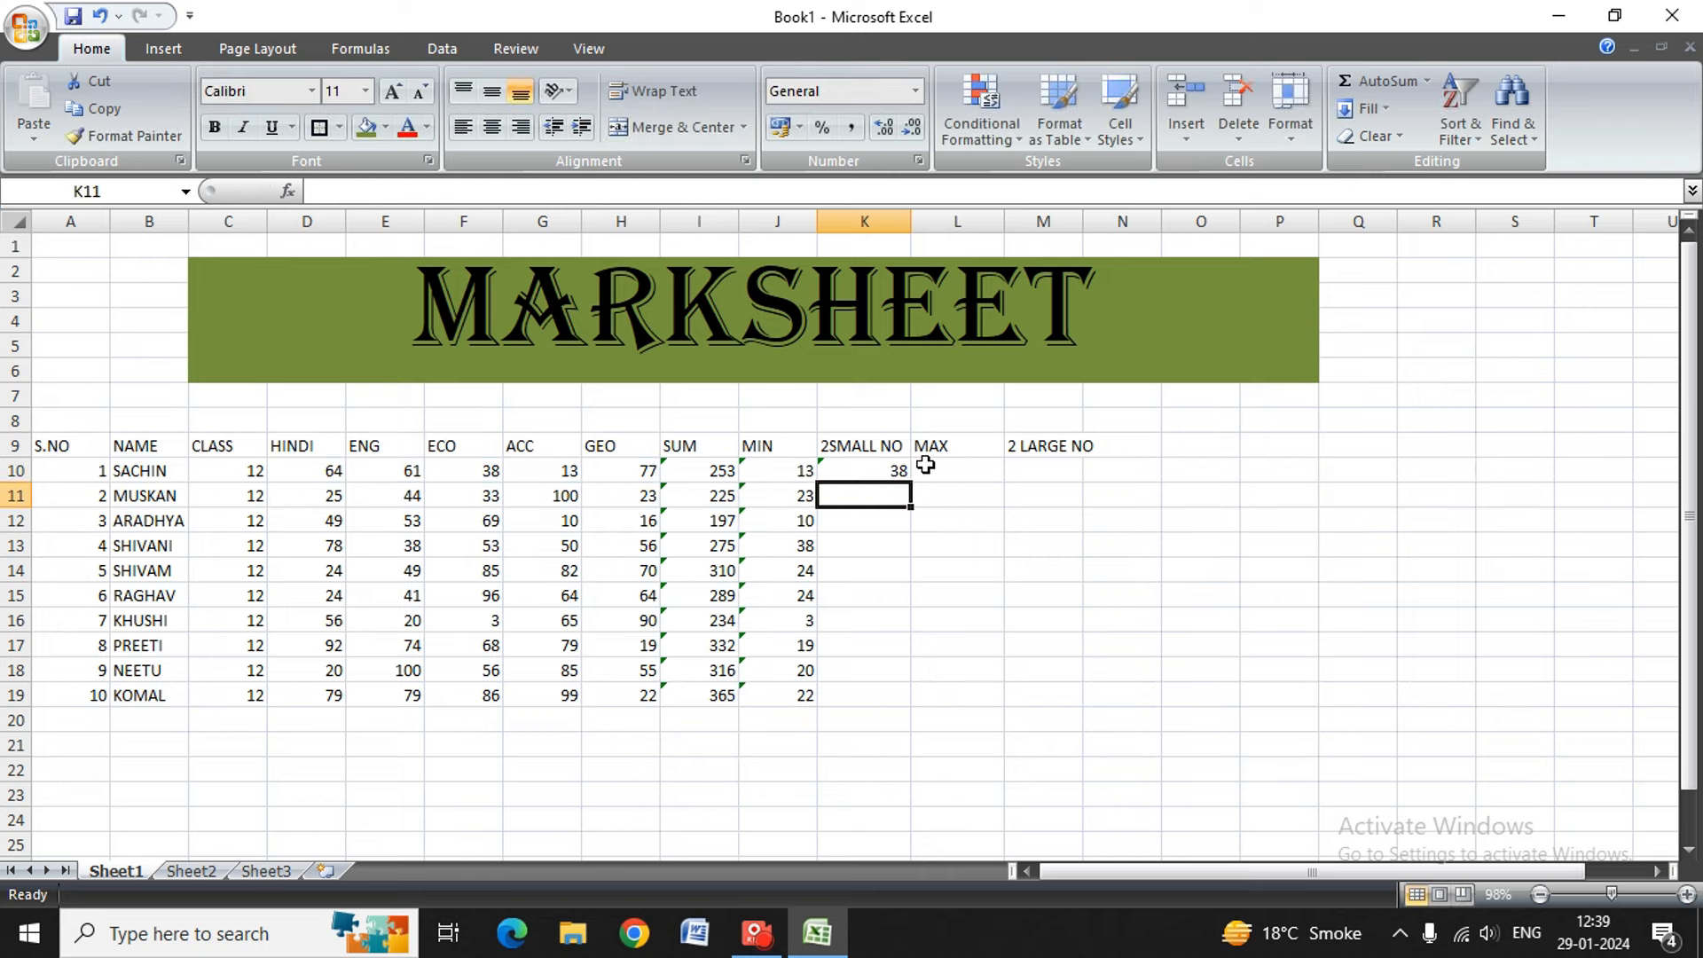
- Compare the first student's marks in D10 to H10 with the 2SMALL NO result and inspect the formula in K10, leaving it as is
key("Up")
key("Left")
key("Left")
key("Left")
key("Left")
key("Left")
key("Right")
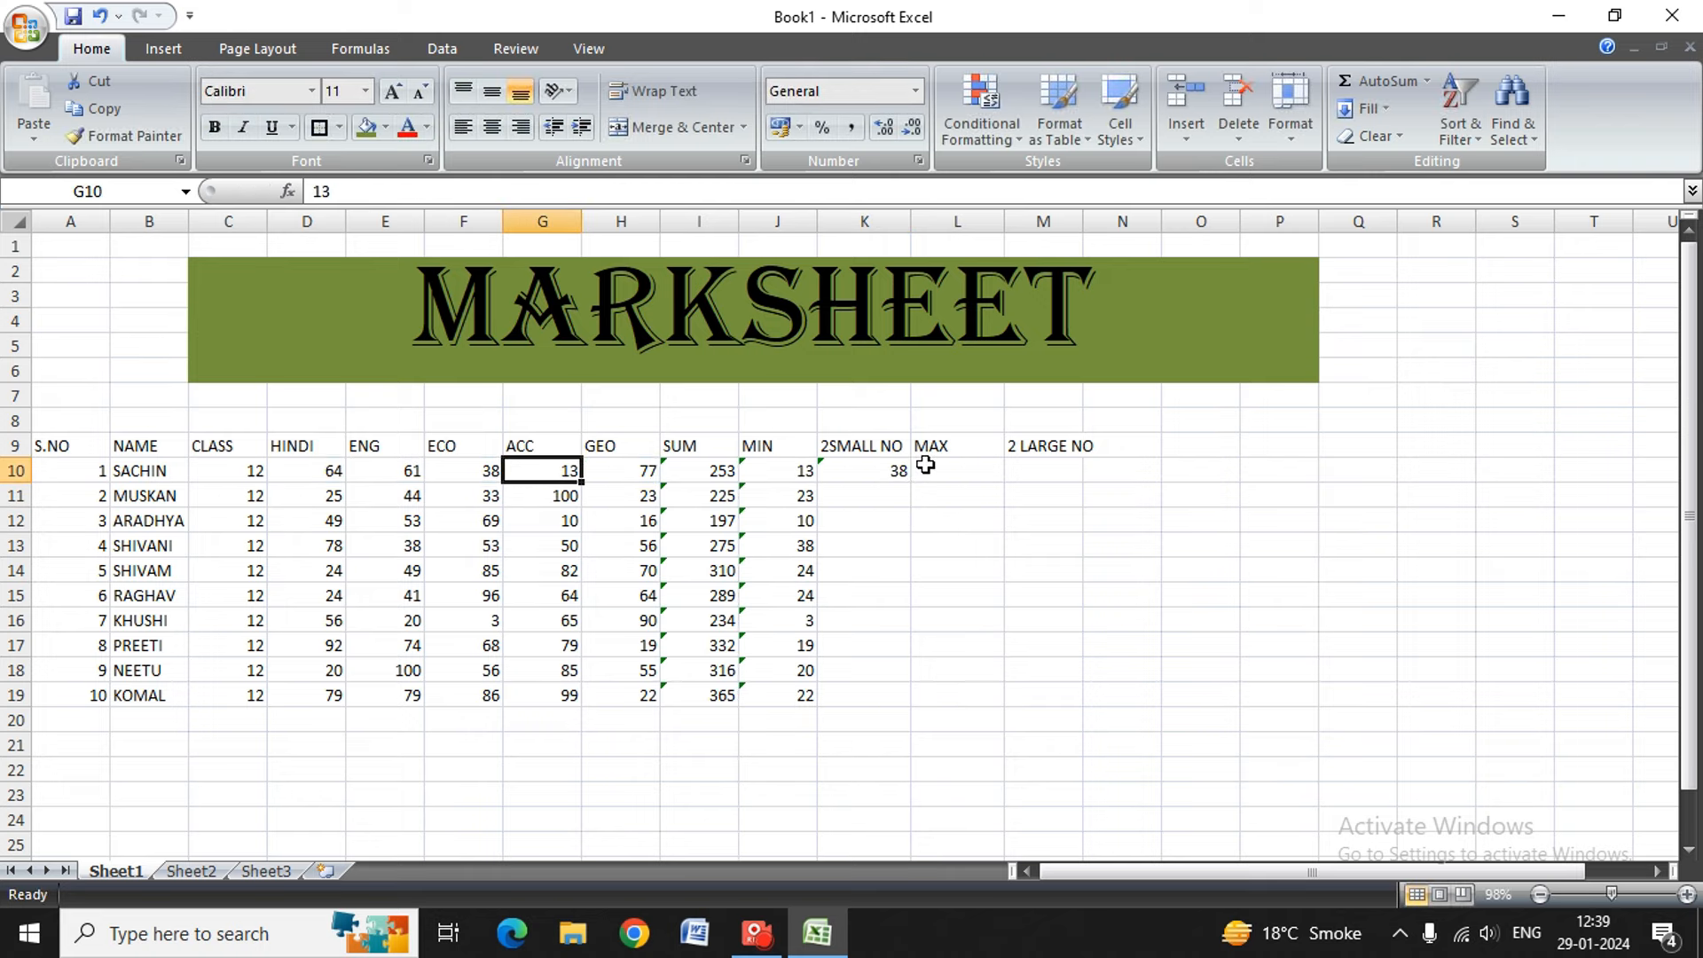
key("Right")
key("Left")
key("Left")
key("Left")
key("Left")
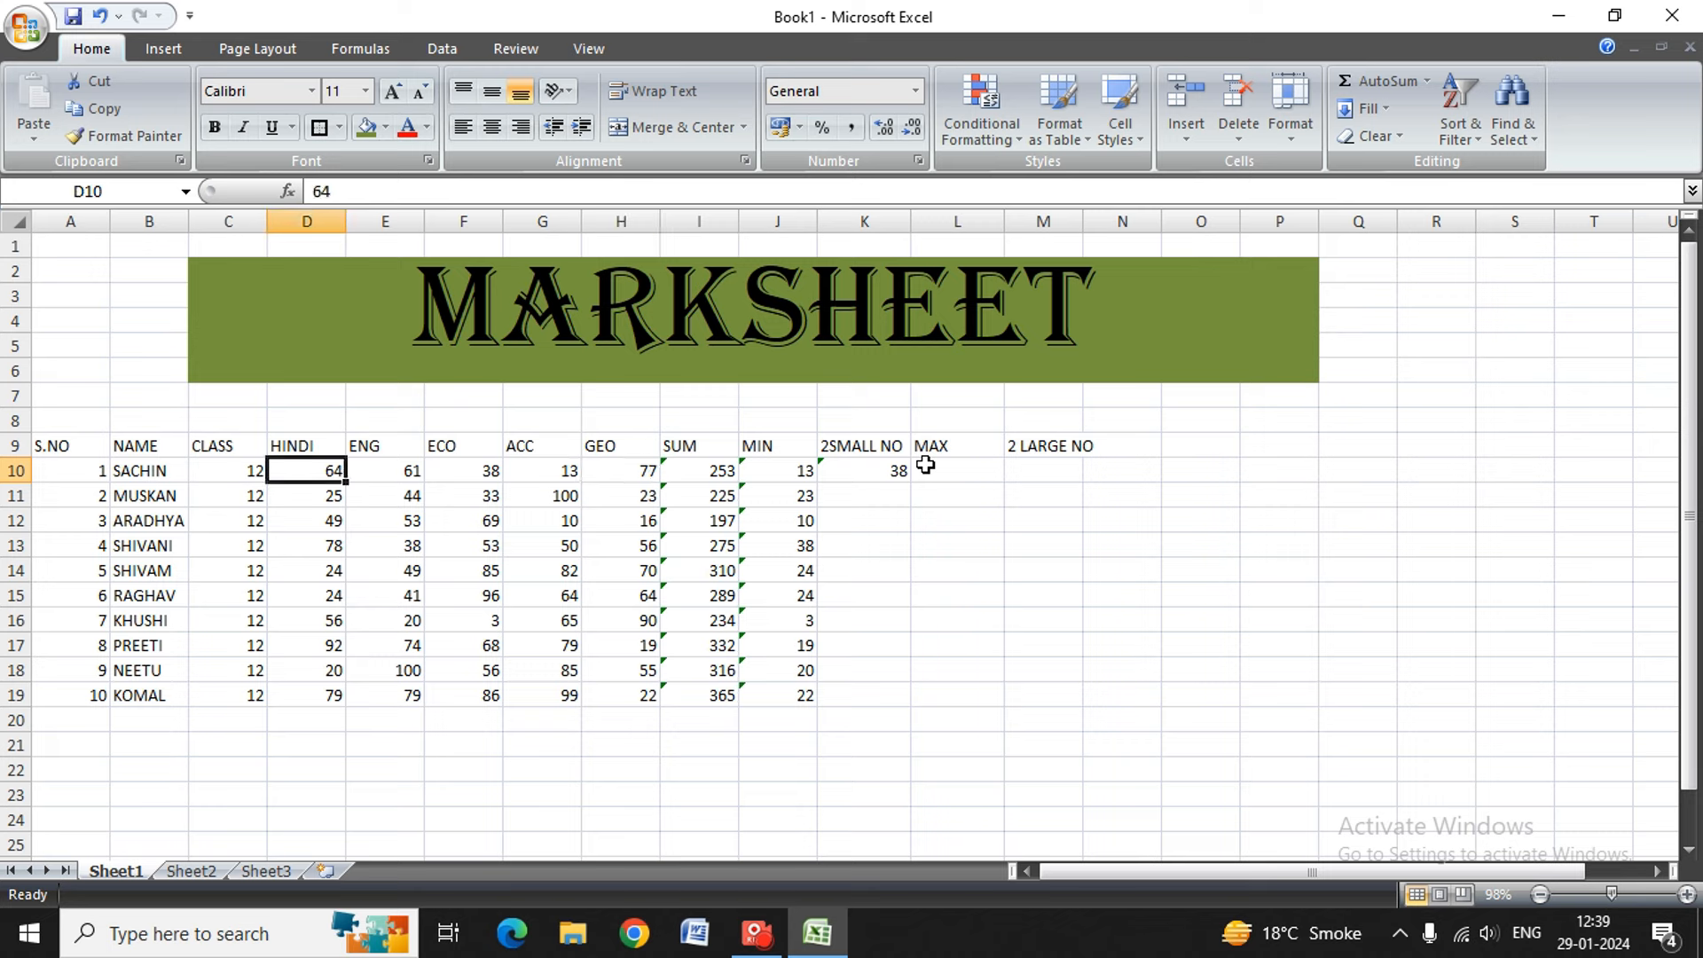
key("Right")
key("Right")
key("Right")
key("Right")
key("Down")
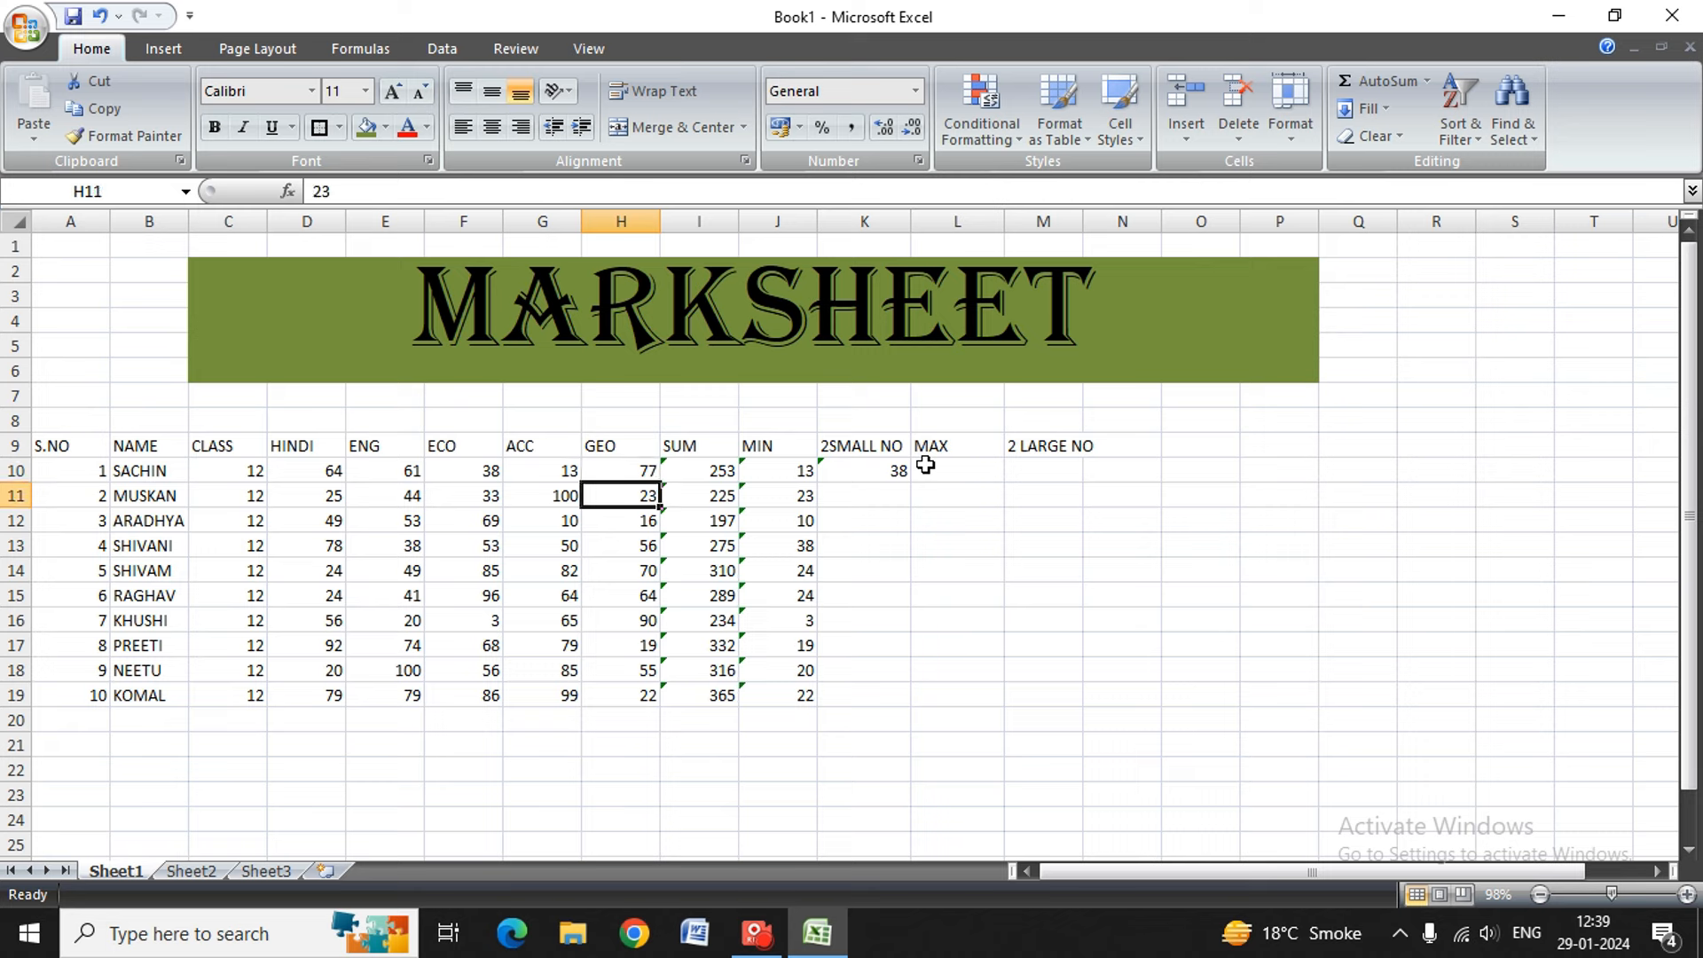
key("Up")
key("Left")
key("Left")
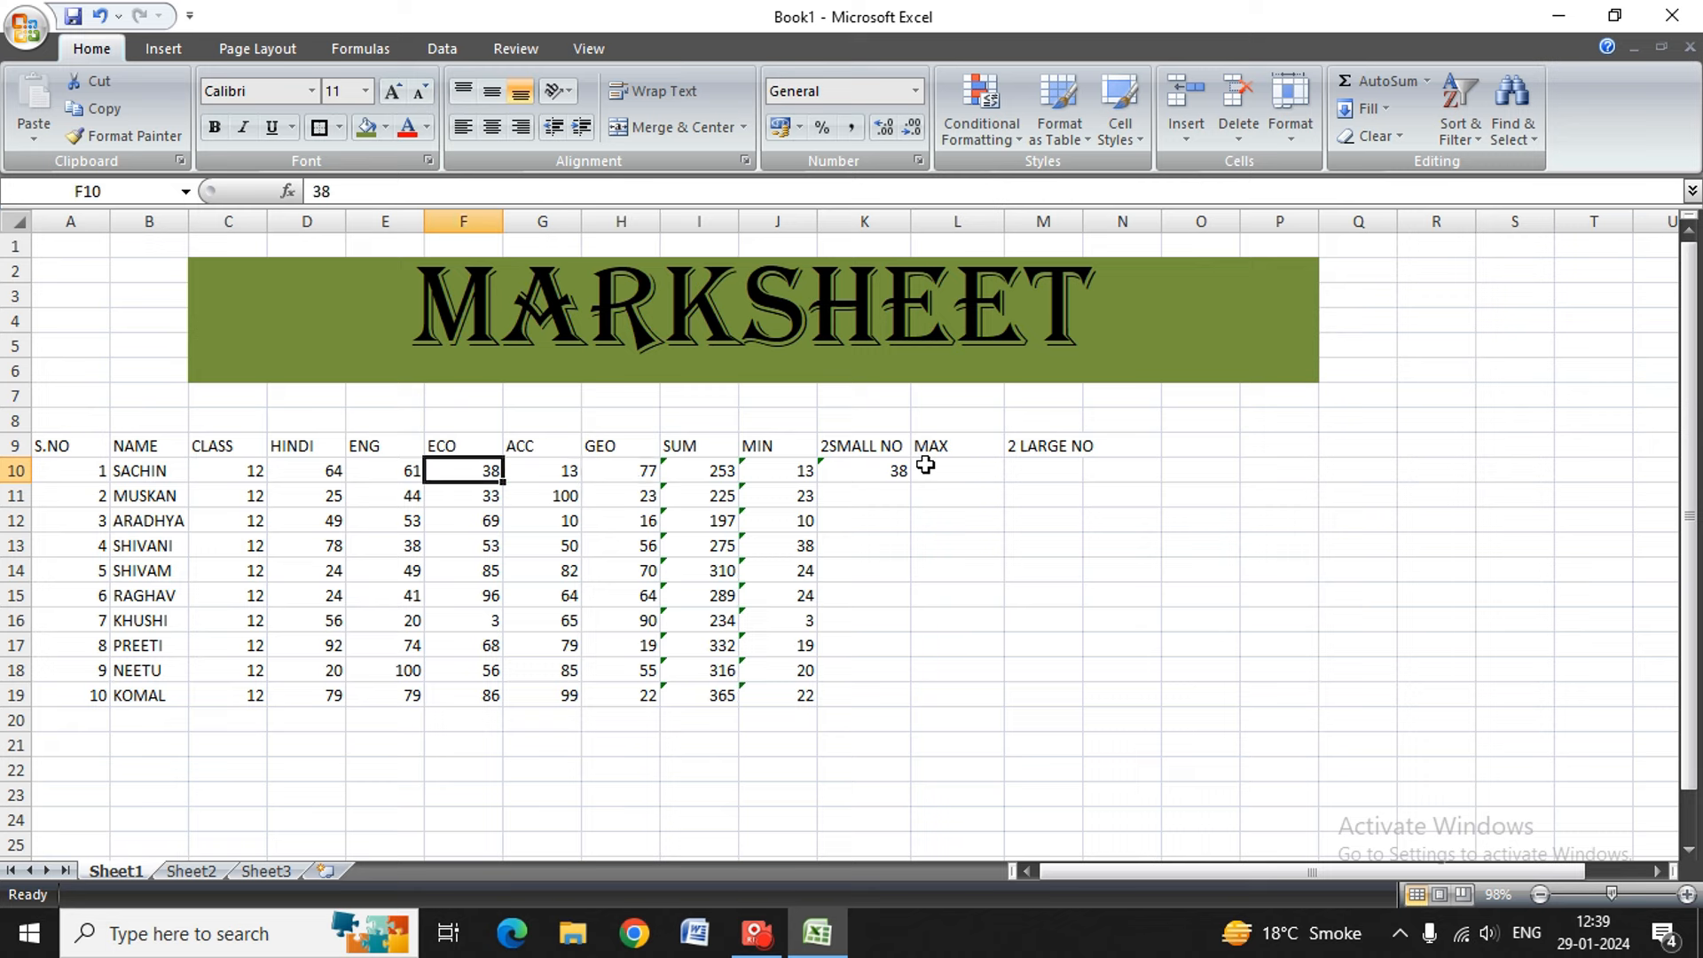
key("Right")
key("Right")
key("Right")
key("Right")
key("Right")
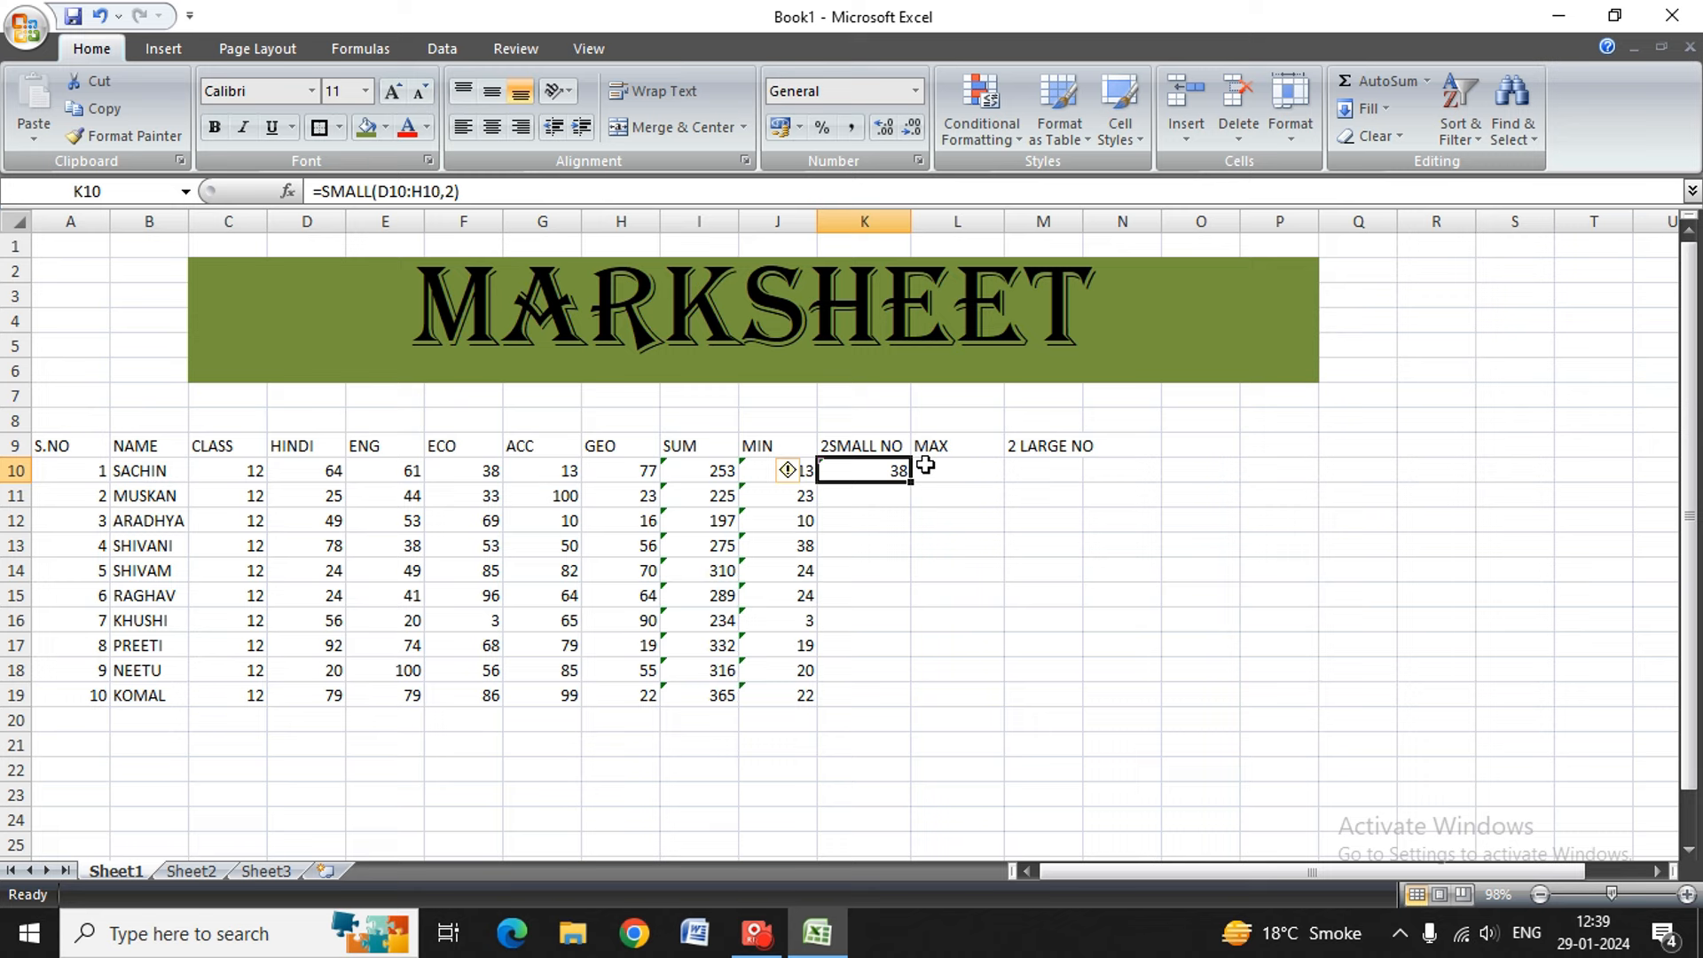
key("F2")
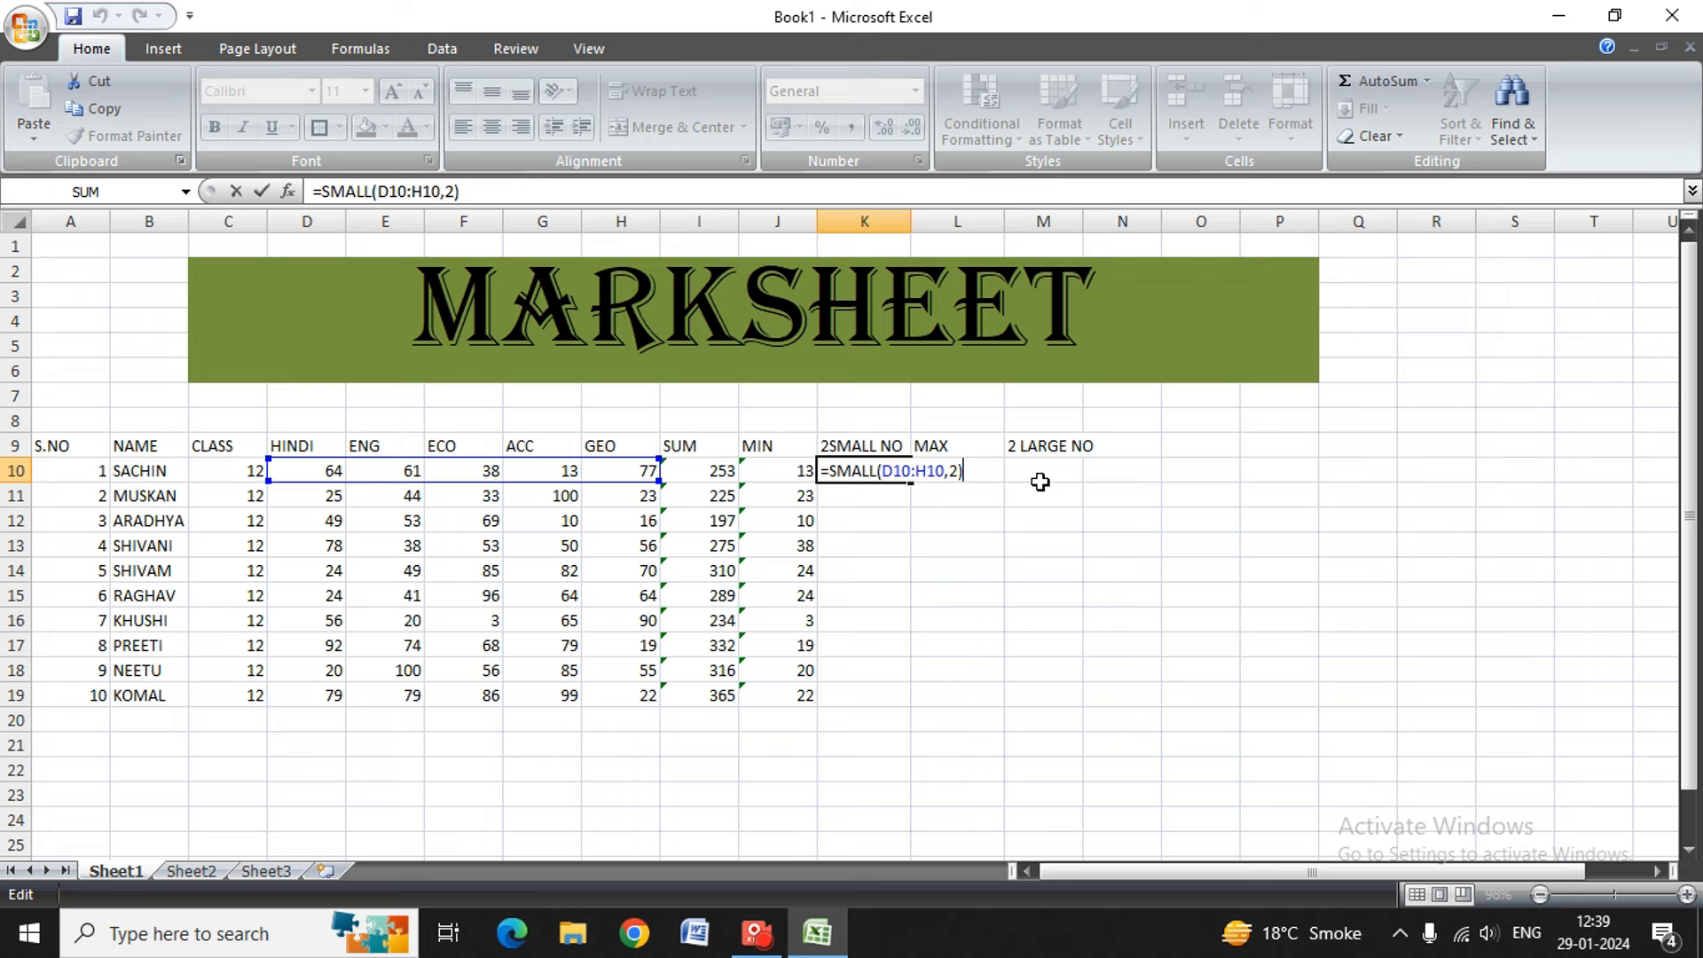
key("Return")
key("Up")
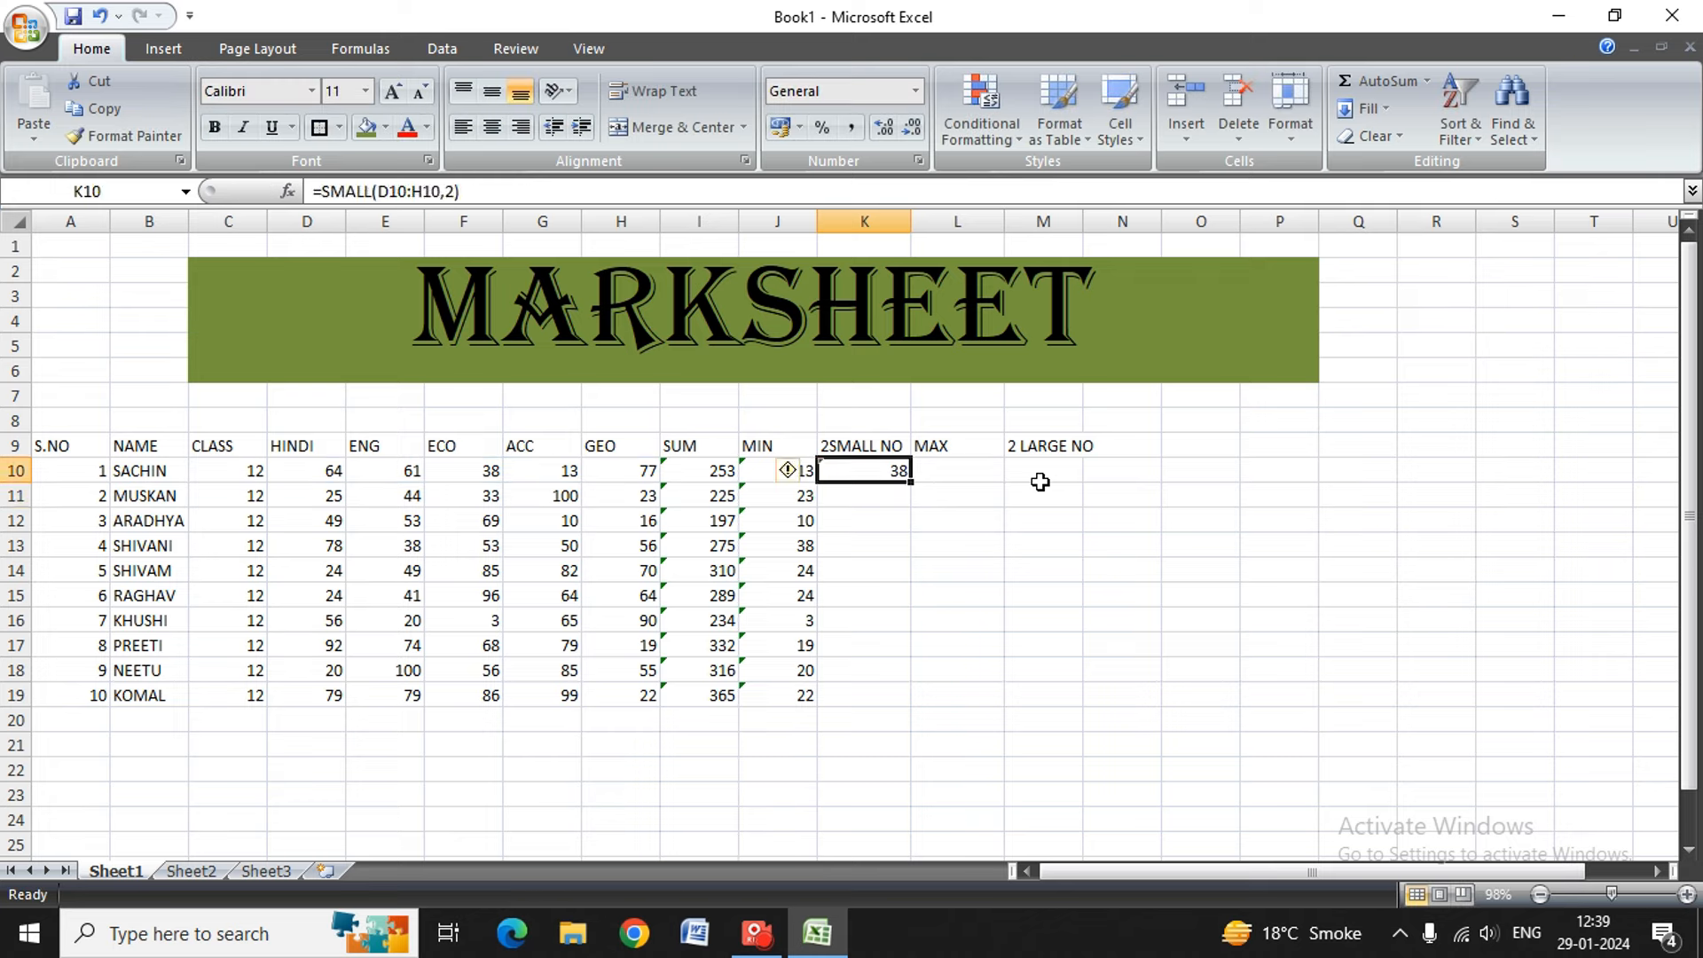
- Fill the SMALL formula from K10 down through K19 for all the students
key("shift+Down")
key("shift+Down")
key("shift+Down")
key("shift+Down")
key("shift+Down")
key("shift+Down")
key("shift+Down")
key("shift+Down")
key("shift+Down")
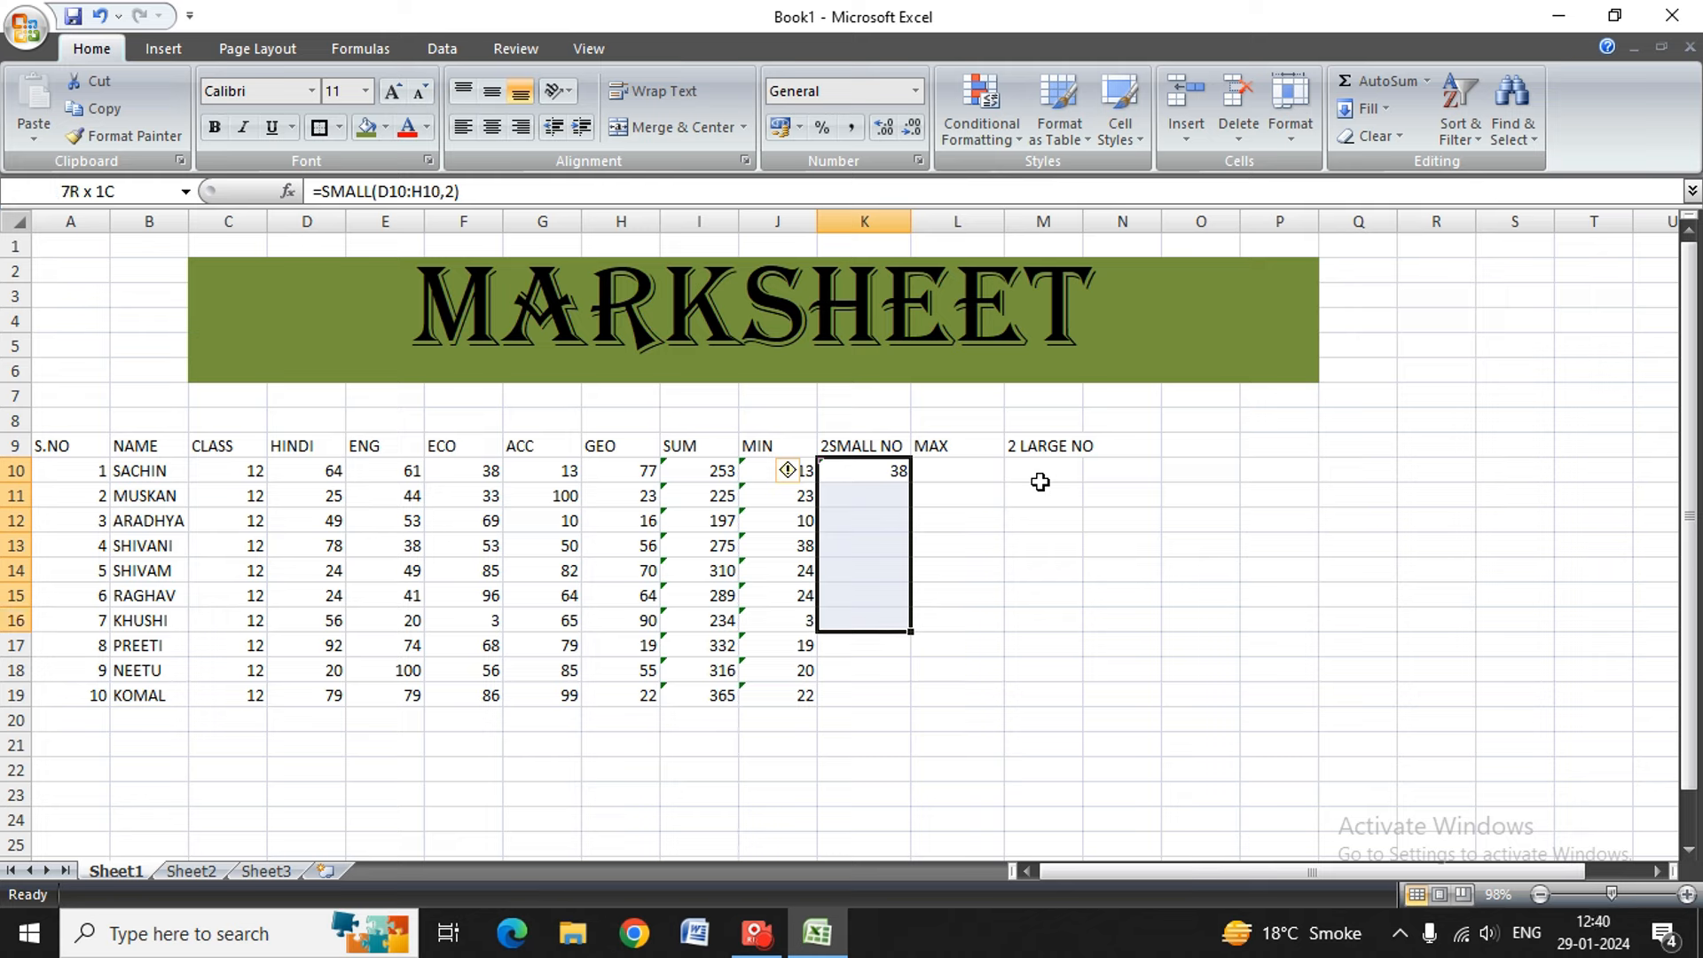
type("D")
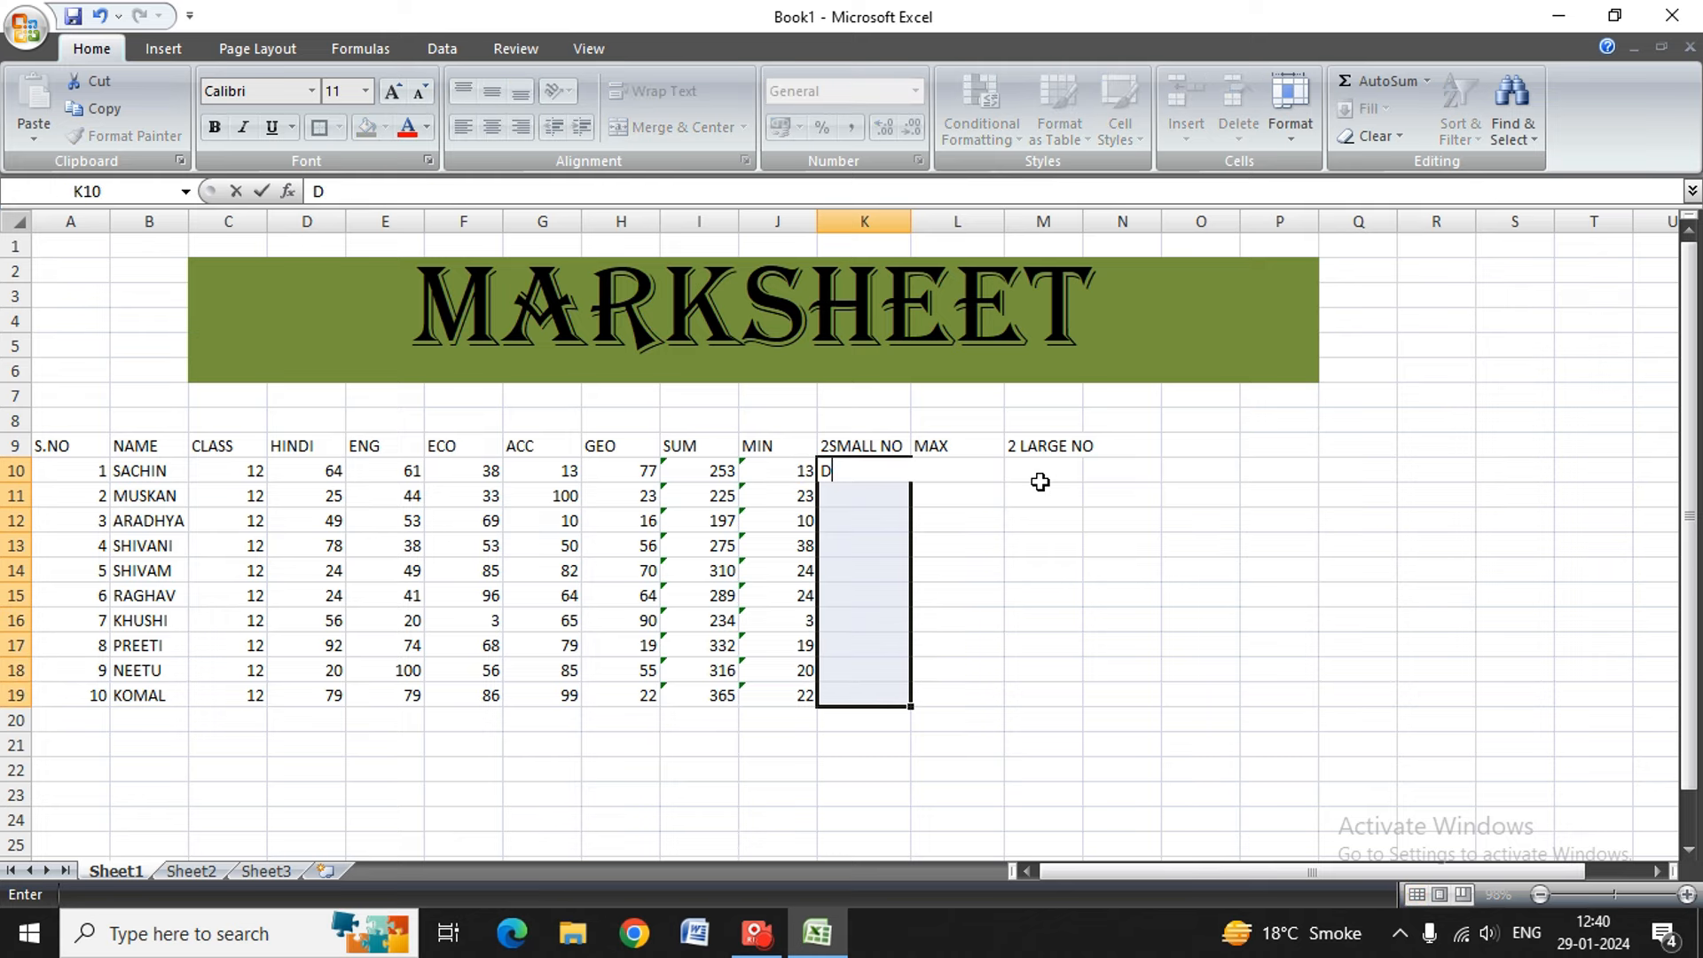
key("BackSpace")
type("=SMALL(D10:H10,2)")
key("Return")
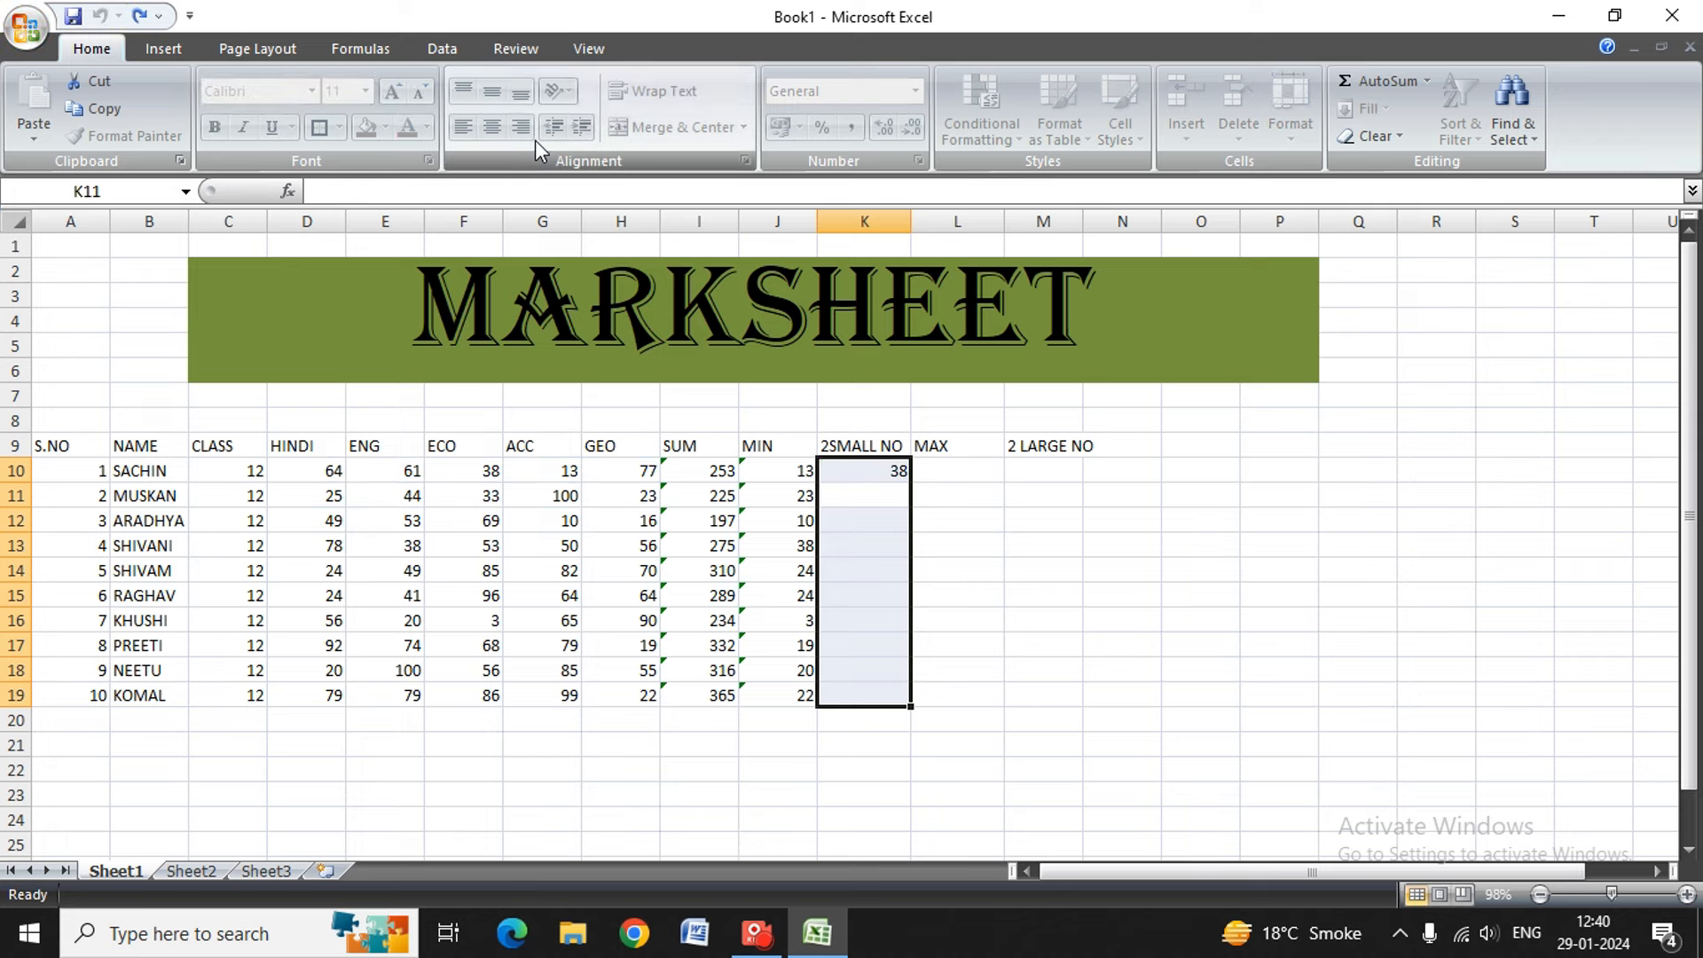
key("ctrl+d")
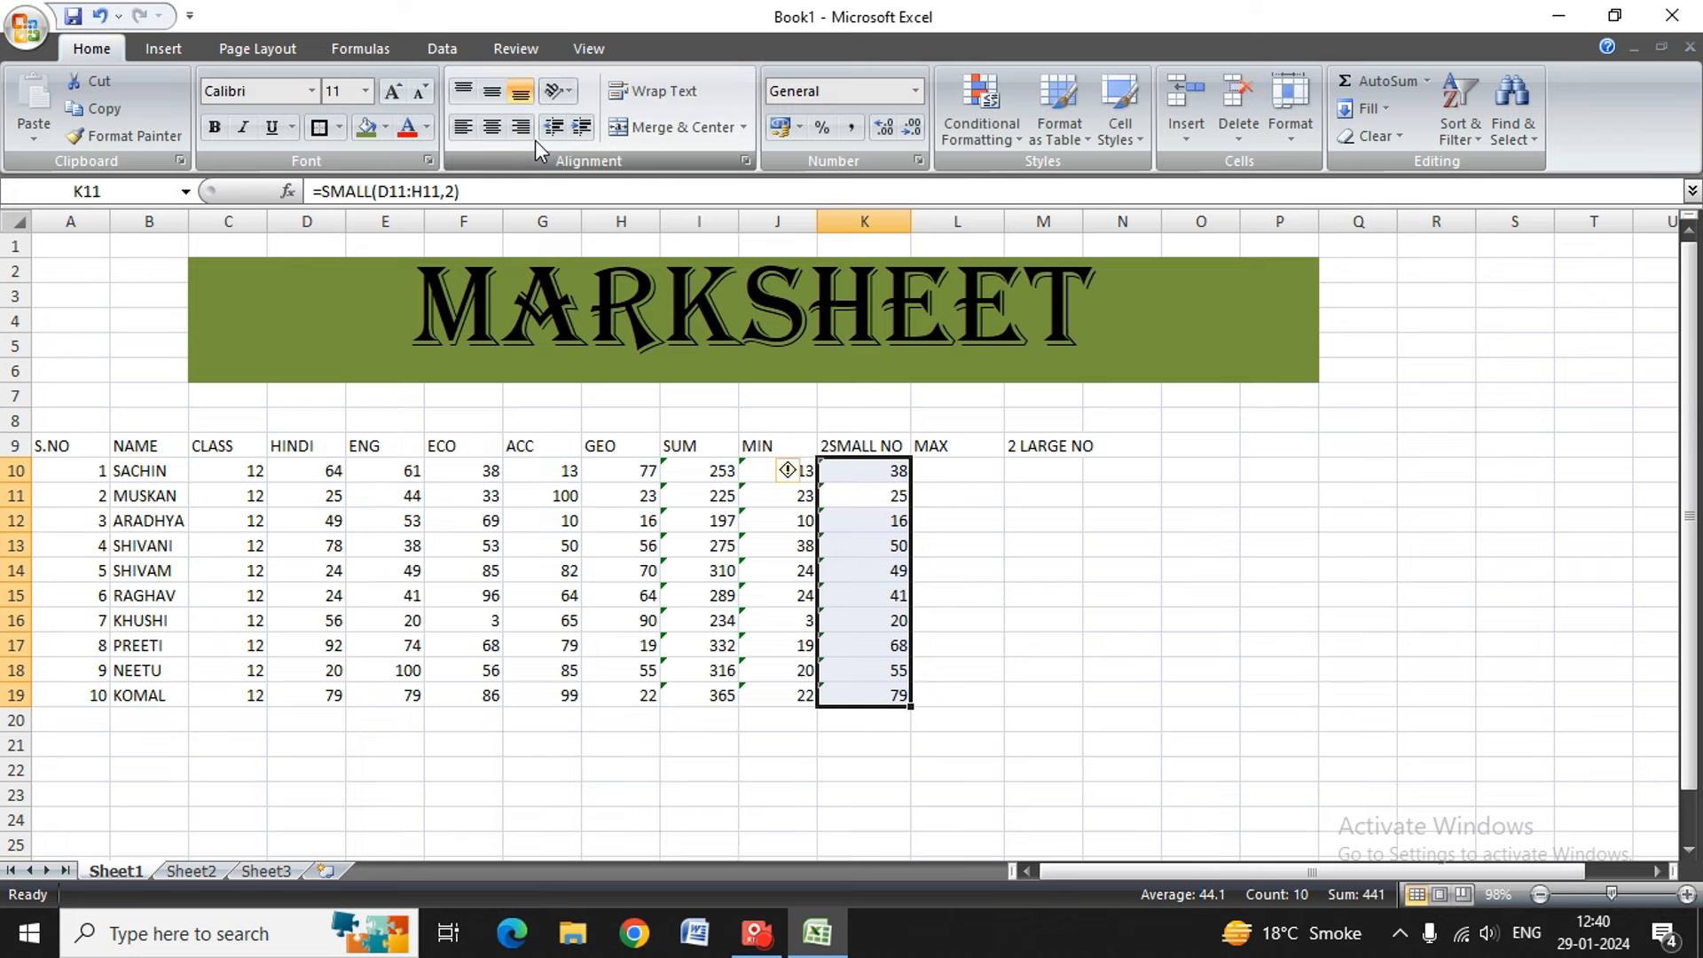
- Calculate the first student's highest subject mark in L10 with =MAX(D10:H10)
key("Right")
key("Up")
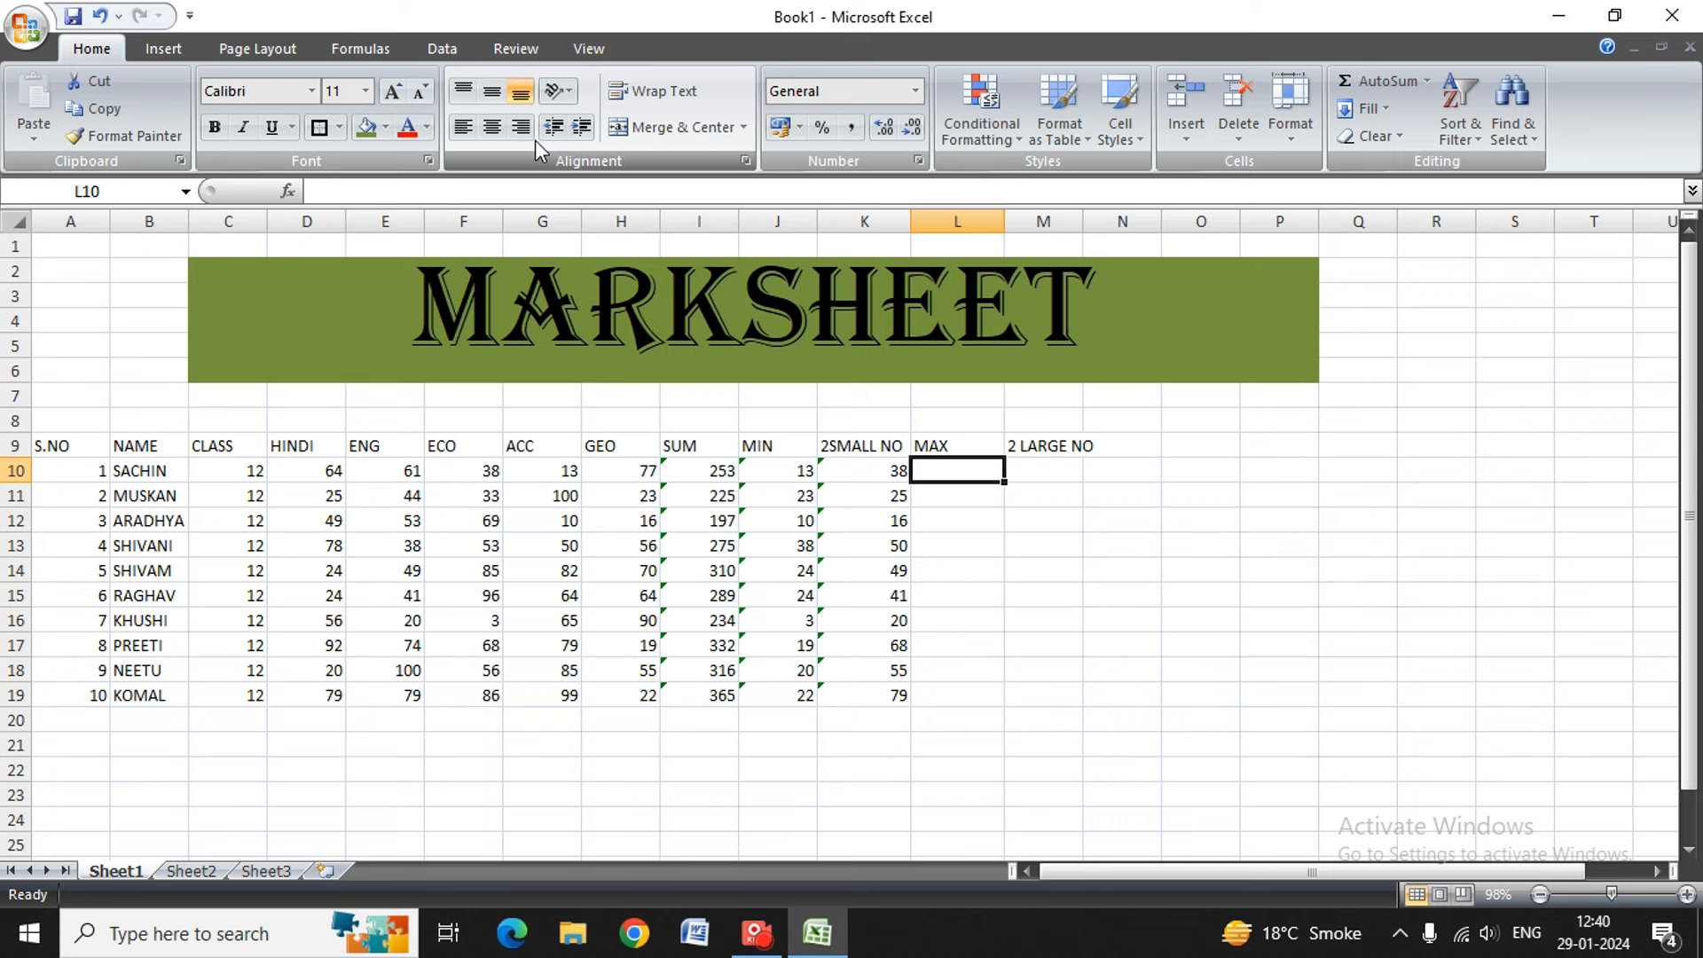
type("=,")
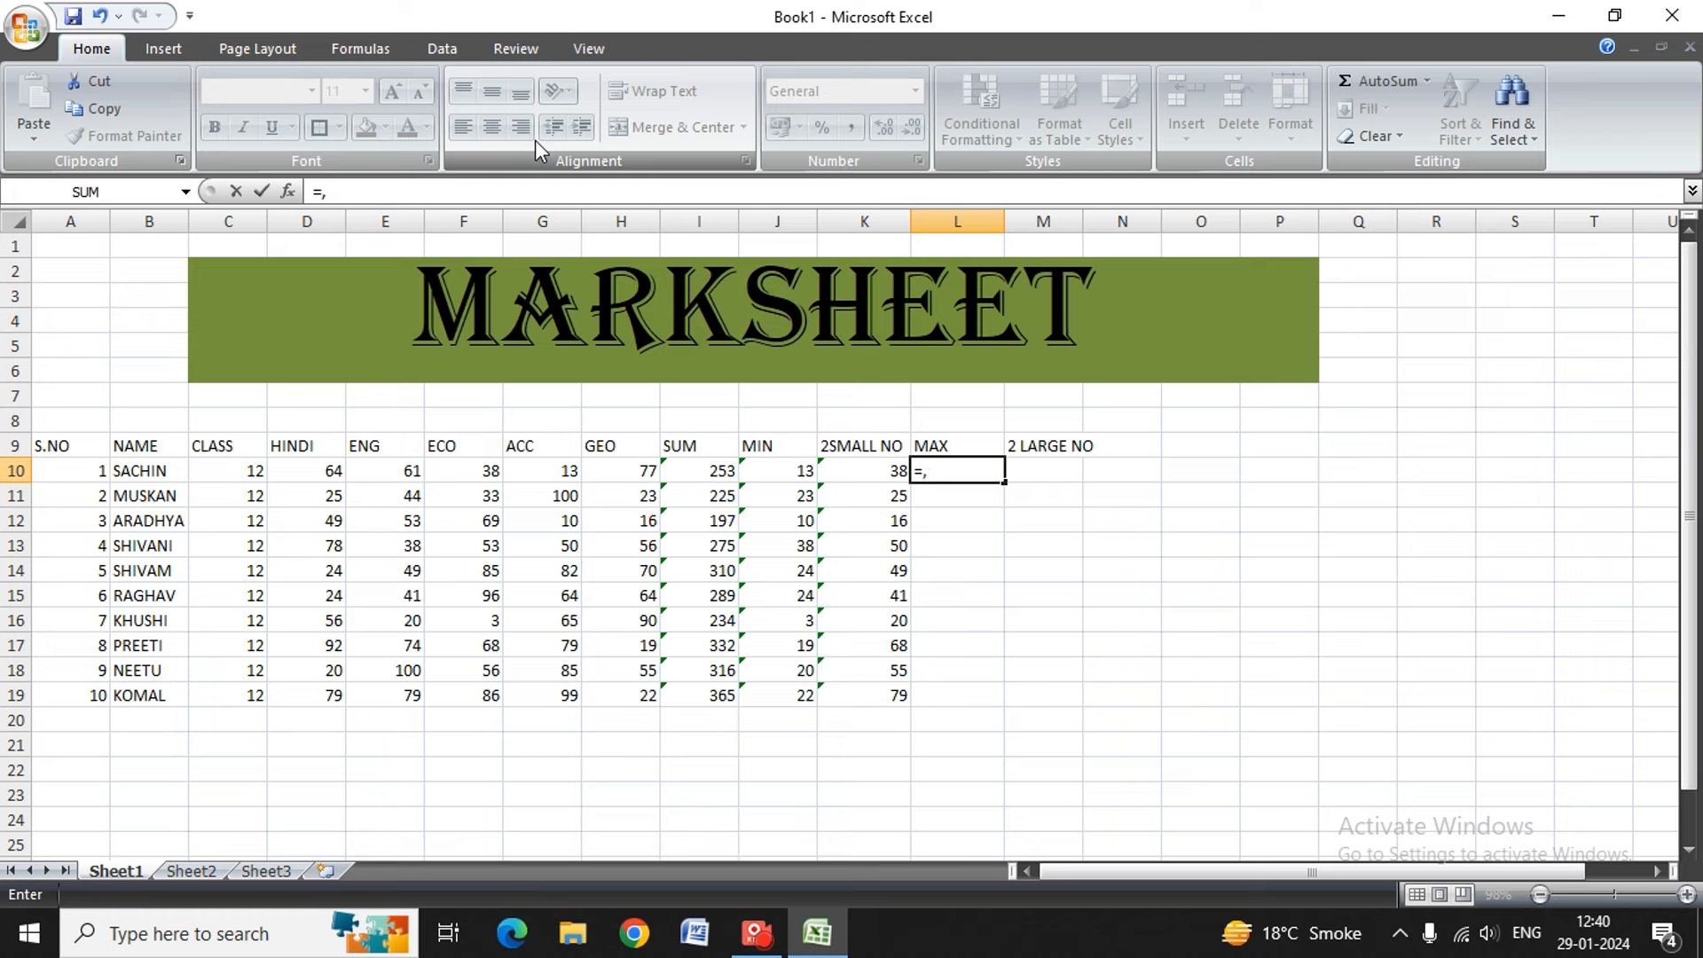
key("BackSpace")
type("MAX(")
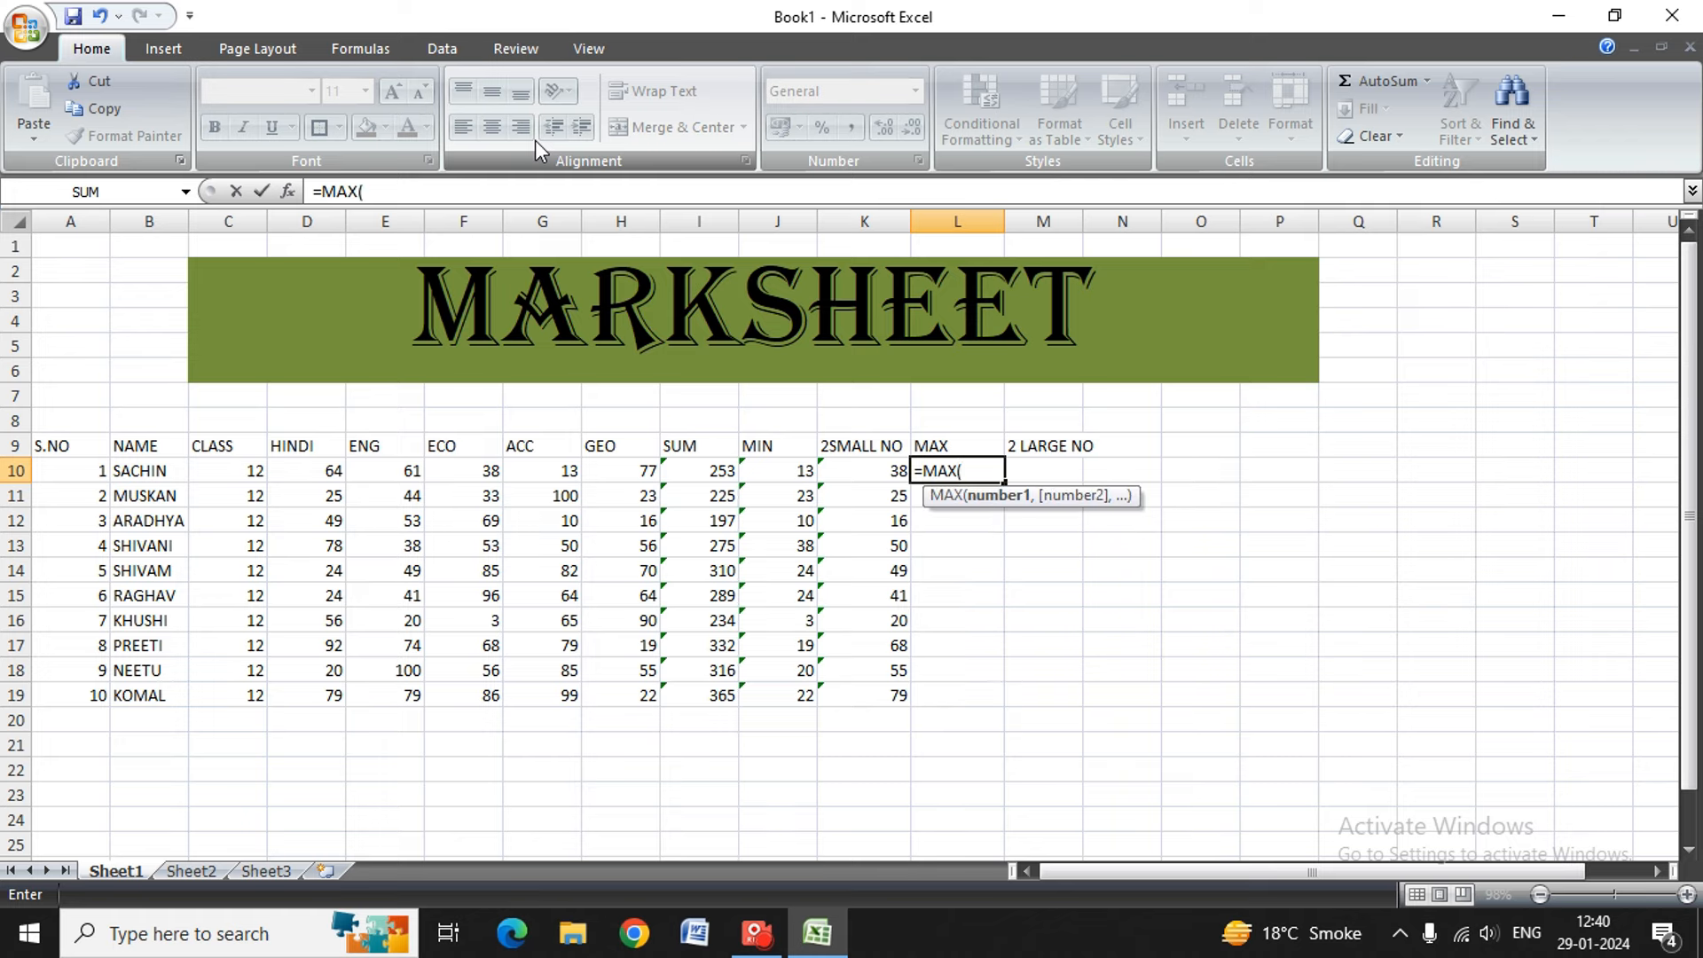
key("Left")
key("Left")
key("Left")
key("Left")
key("Left")
key("Left")
key("Left")
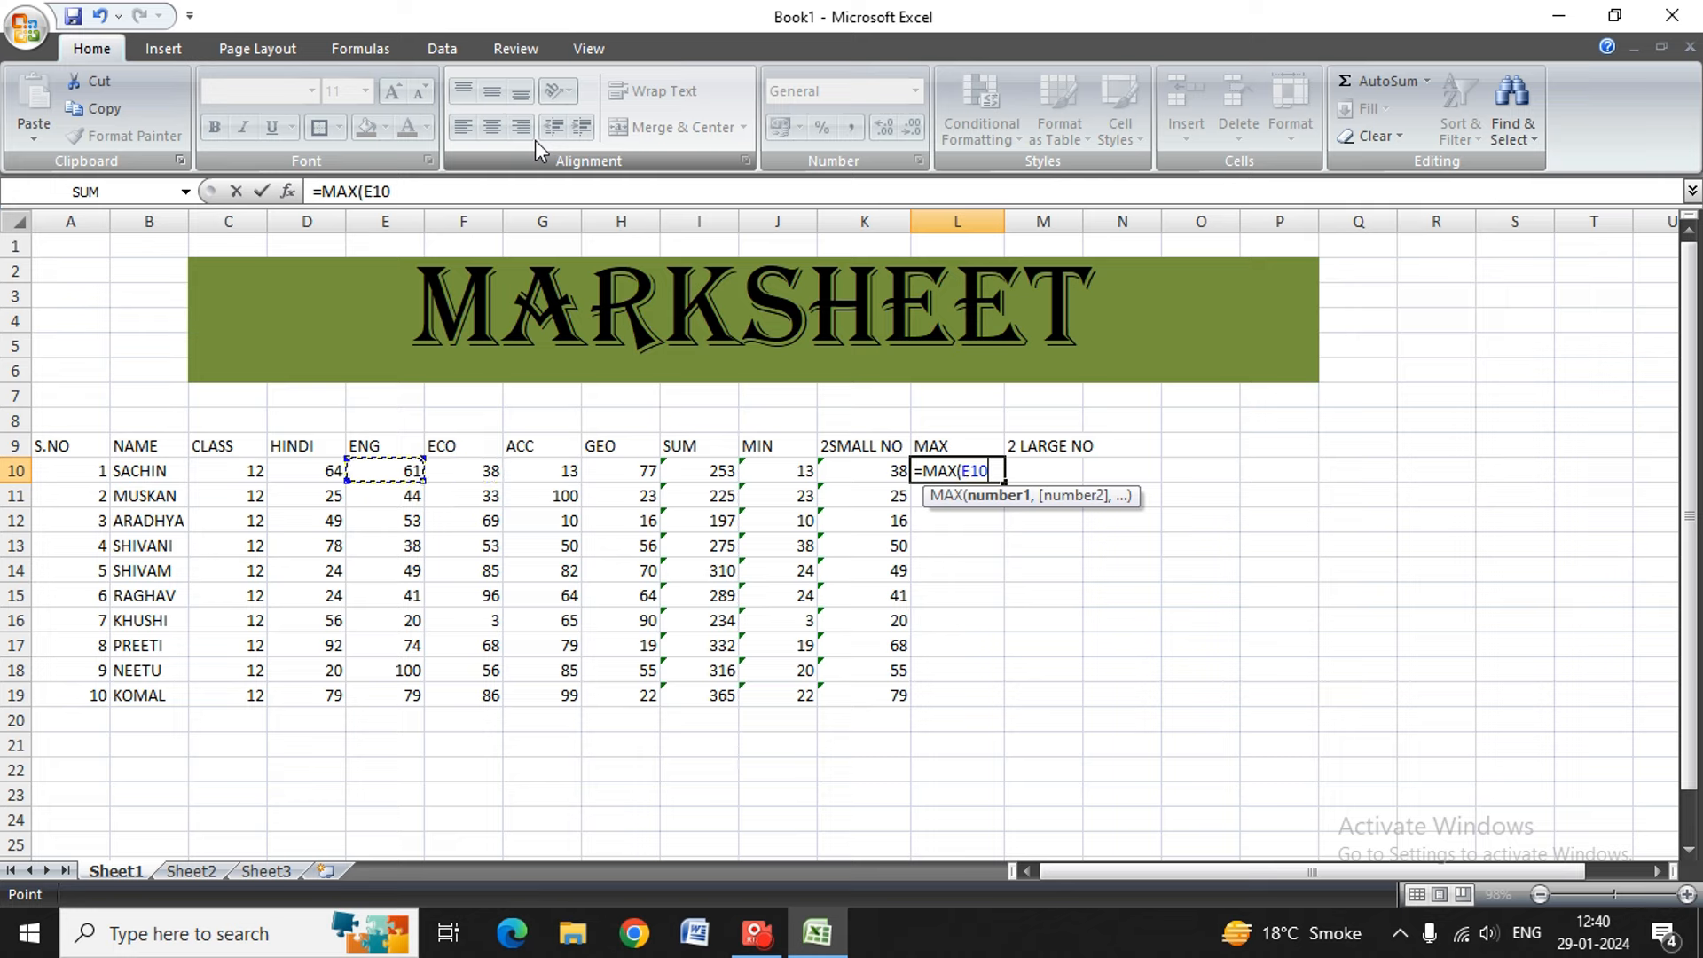
key("Left")
key("shift+Right")
key("shift+Right")
key("shift+Right")
key("shift+Right")
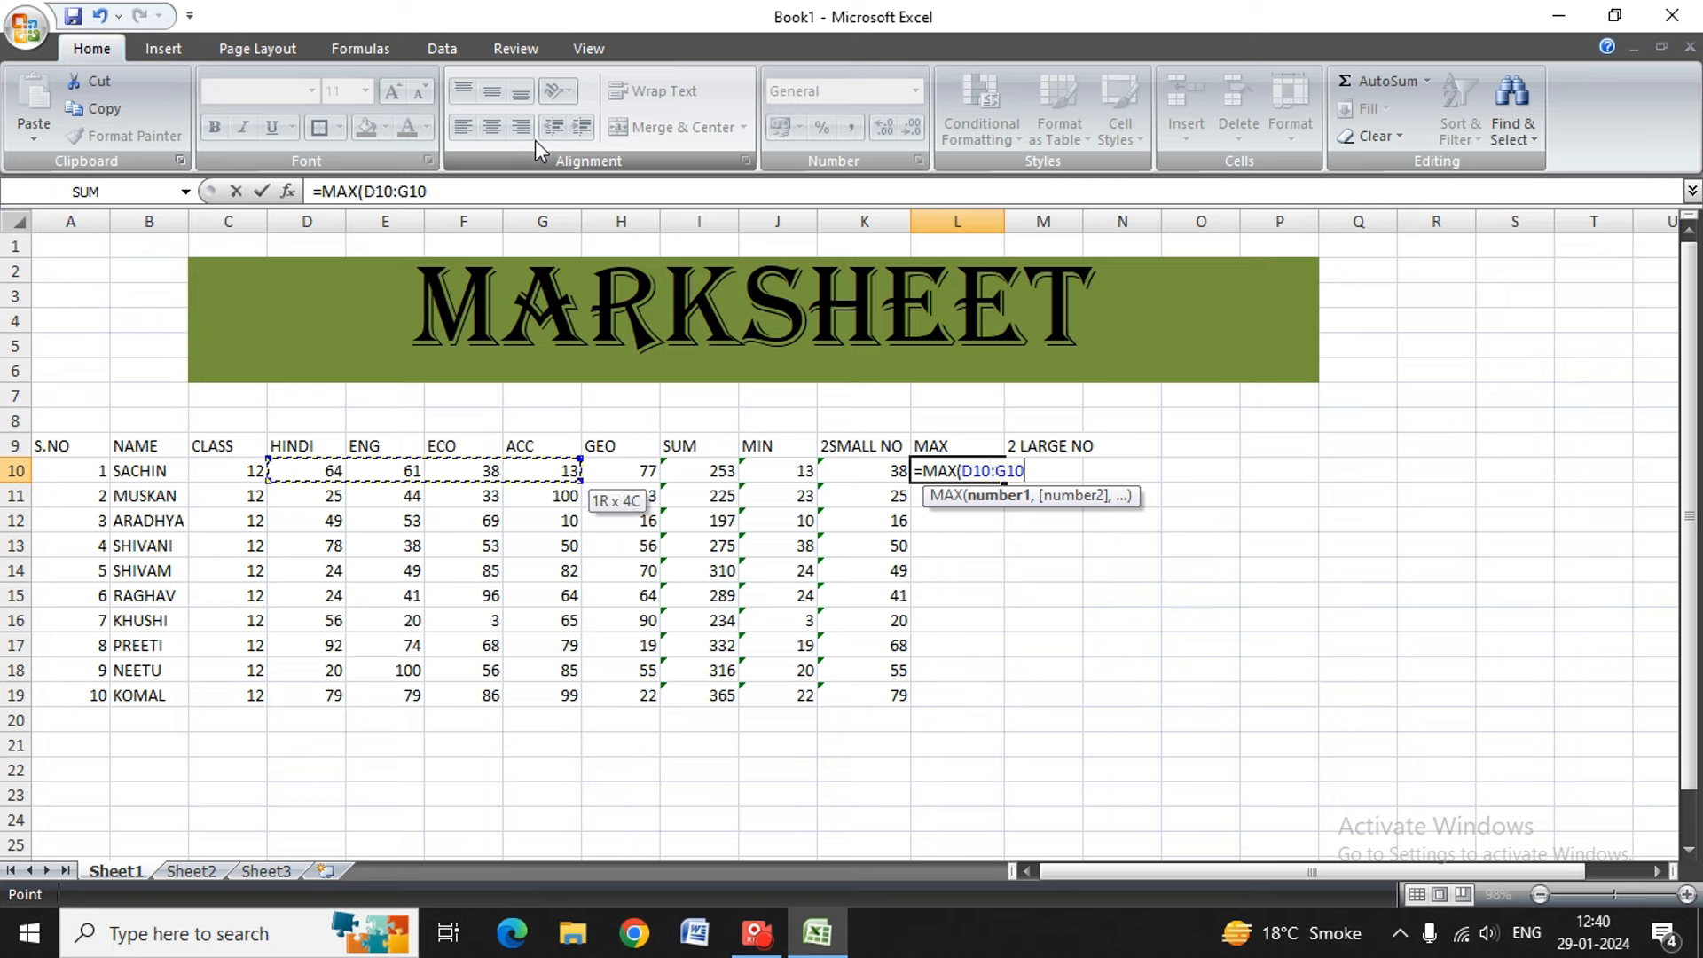
type(")")
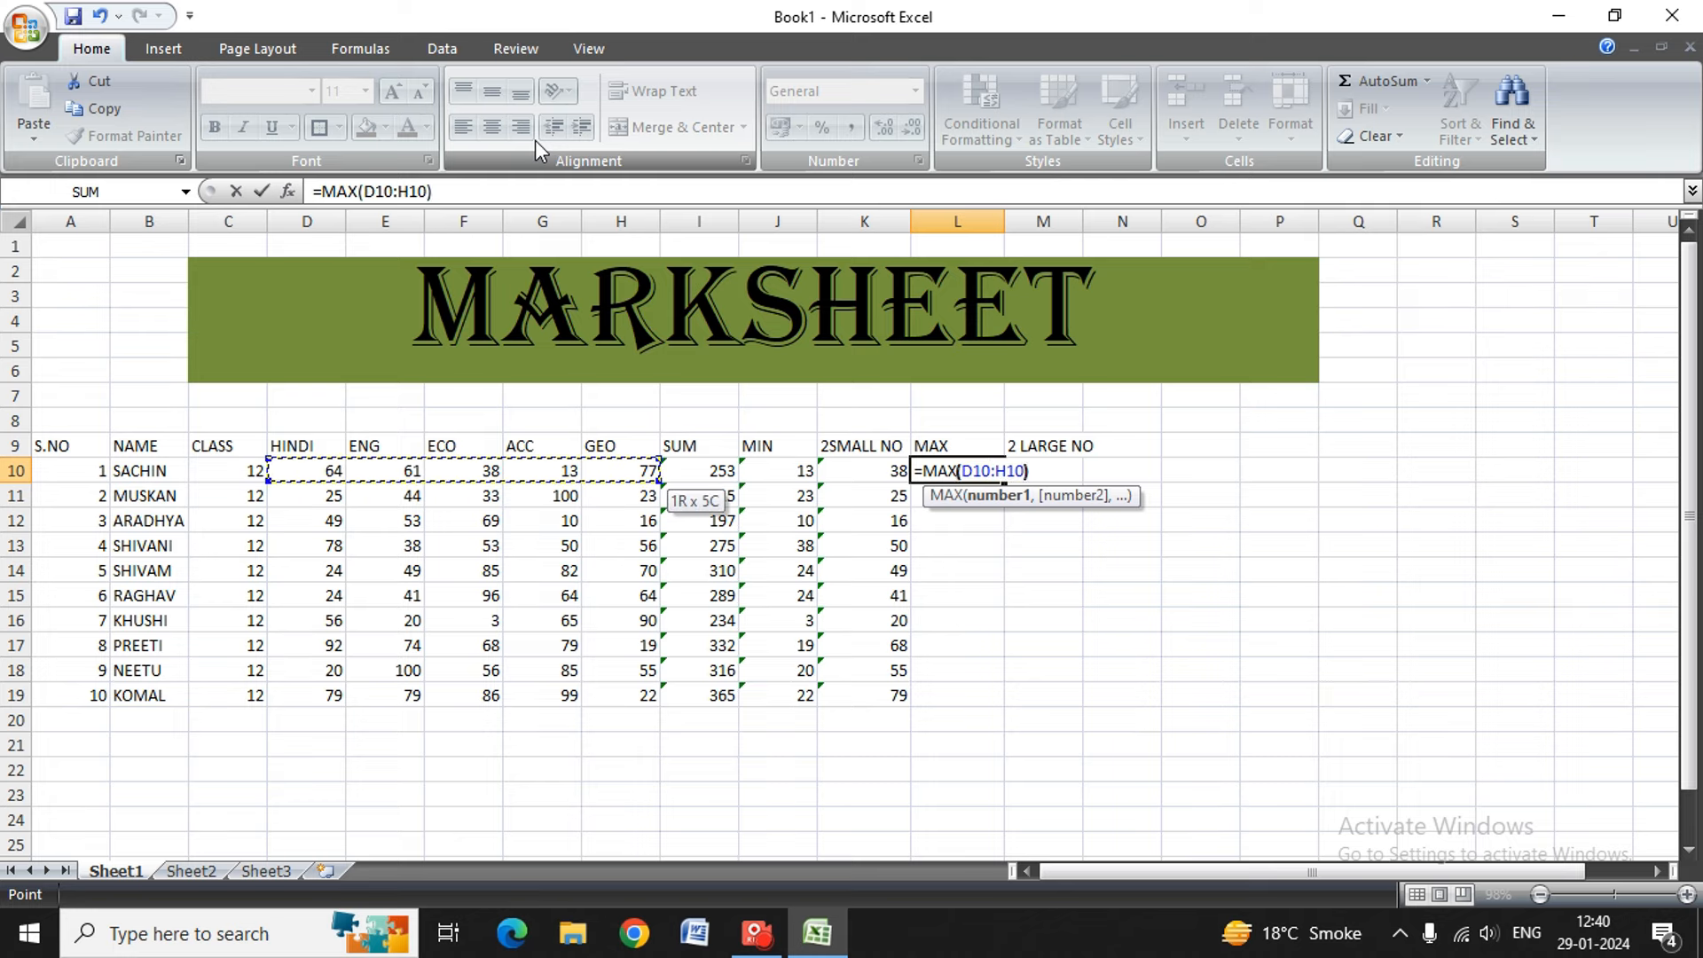
key("Return")
- Fill the MAX formula from L10 down through L19 for all the students
key("Right")
key("Up")
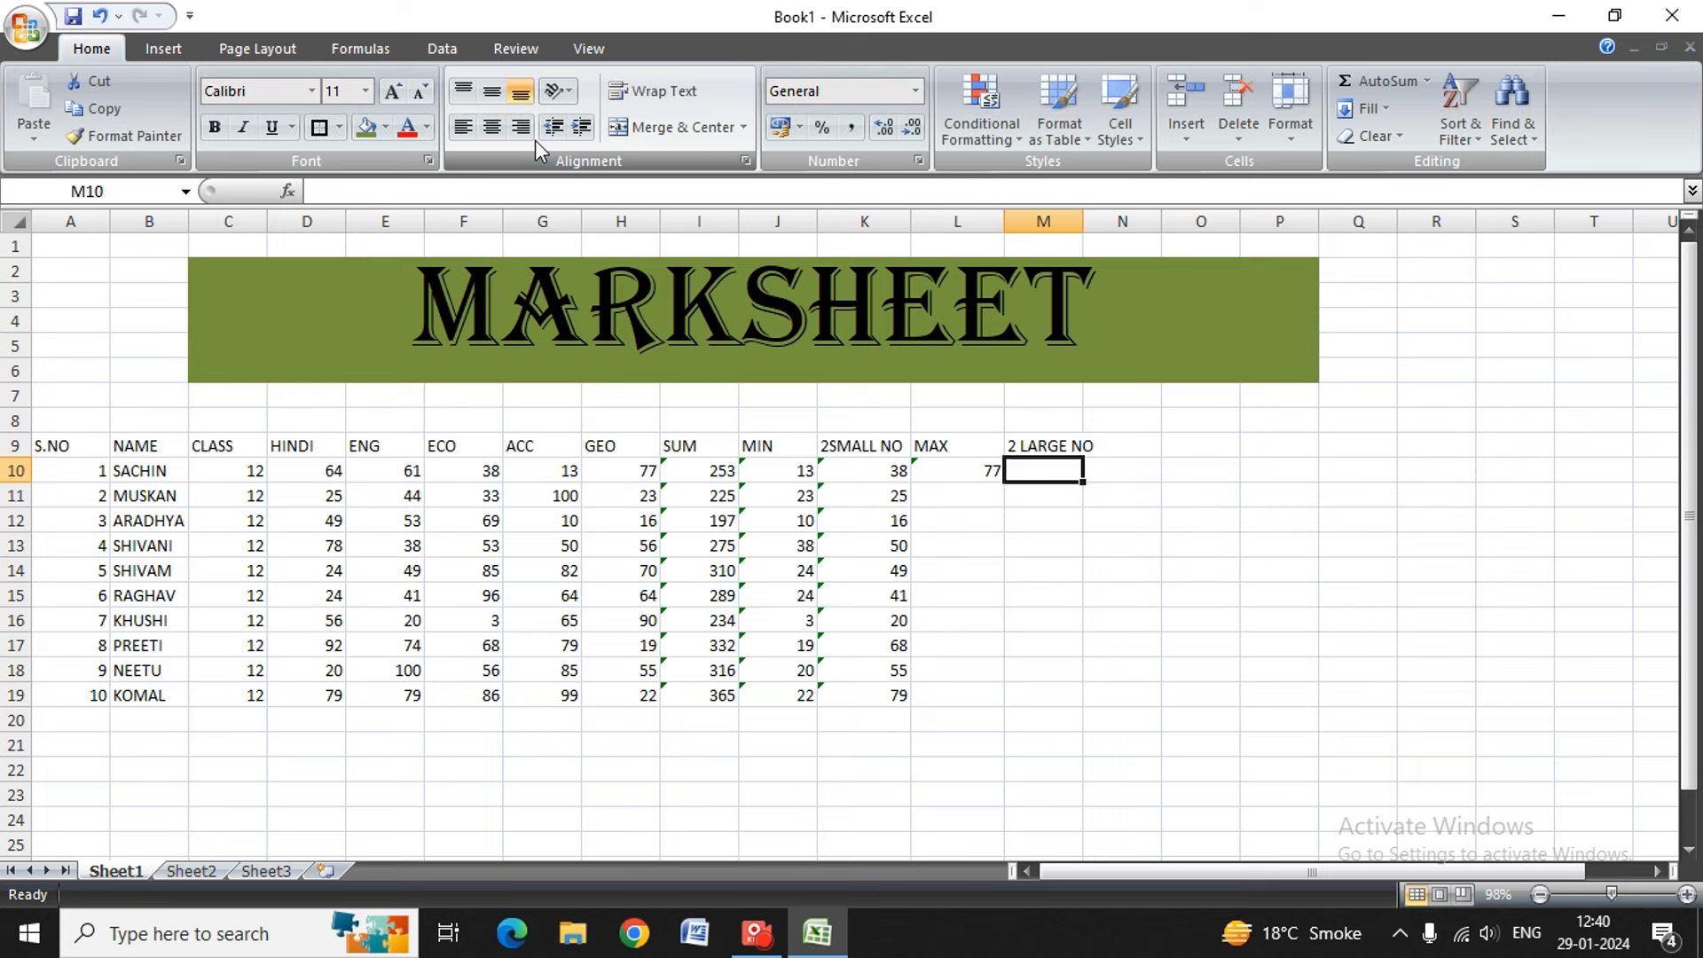
key("Left")
key("Up")
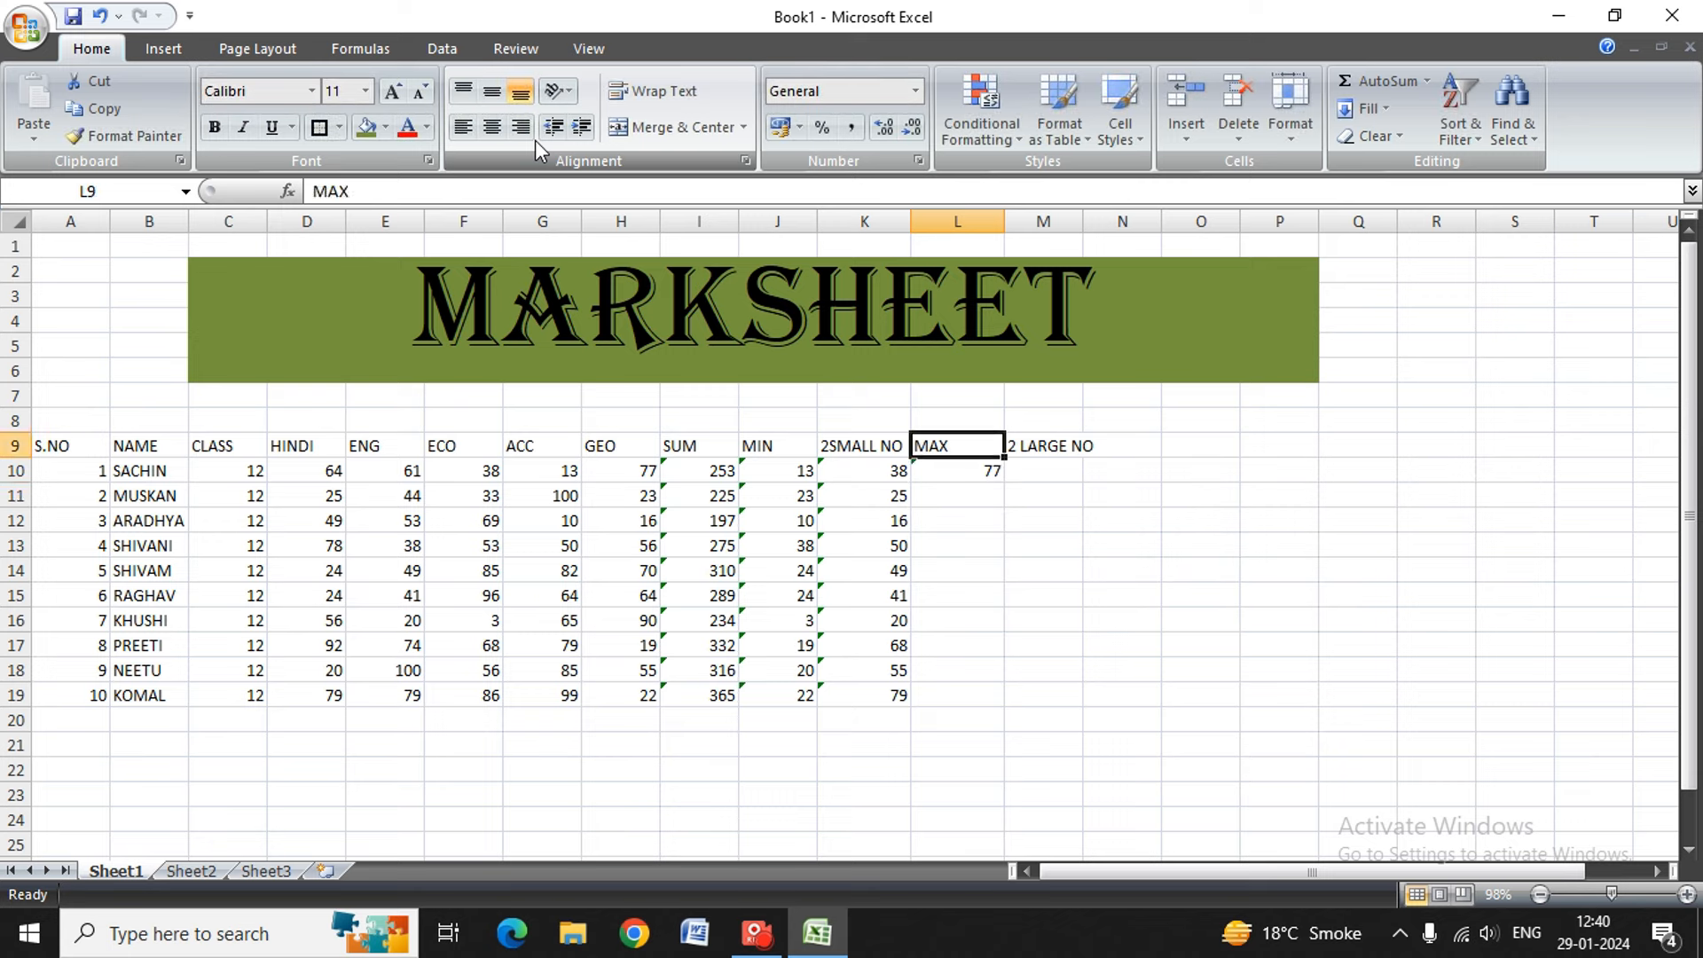
key("Down")
key("shift+Down")
key("shift+Down")
key("shift+Down")
key("shift+Down")
key("shift+Down")
key("shift+Down")
key("shift+Down")
key("shift+Down")
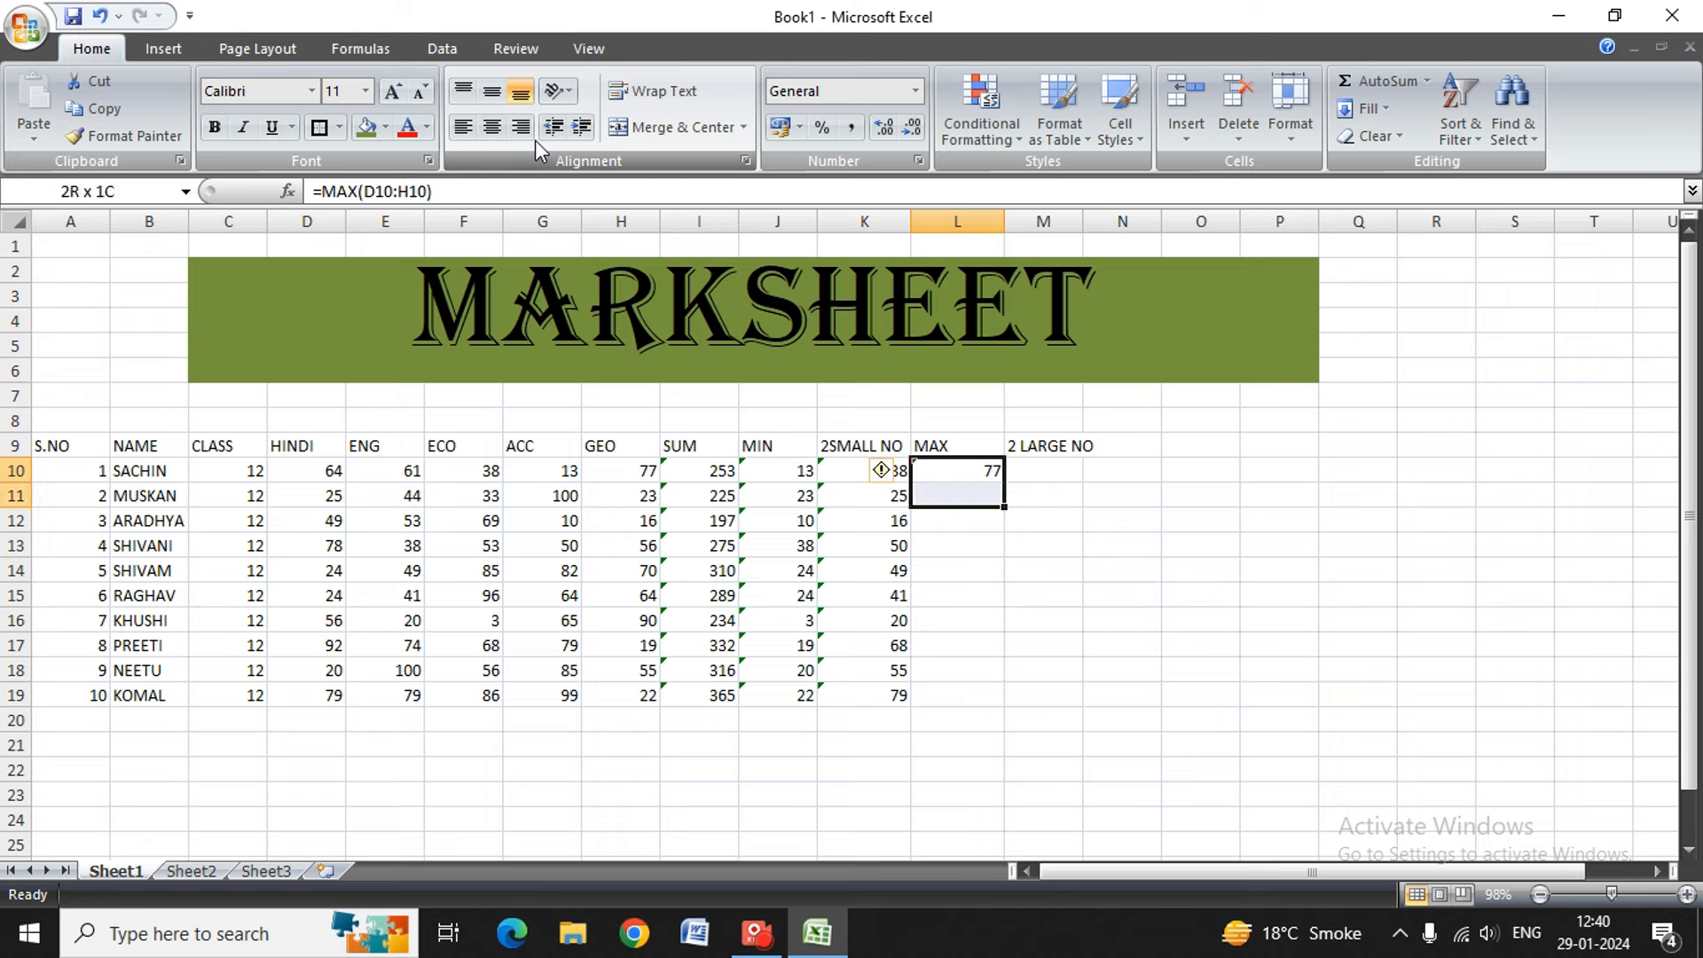
key("shift+Down")
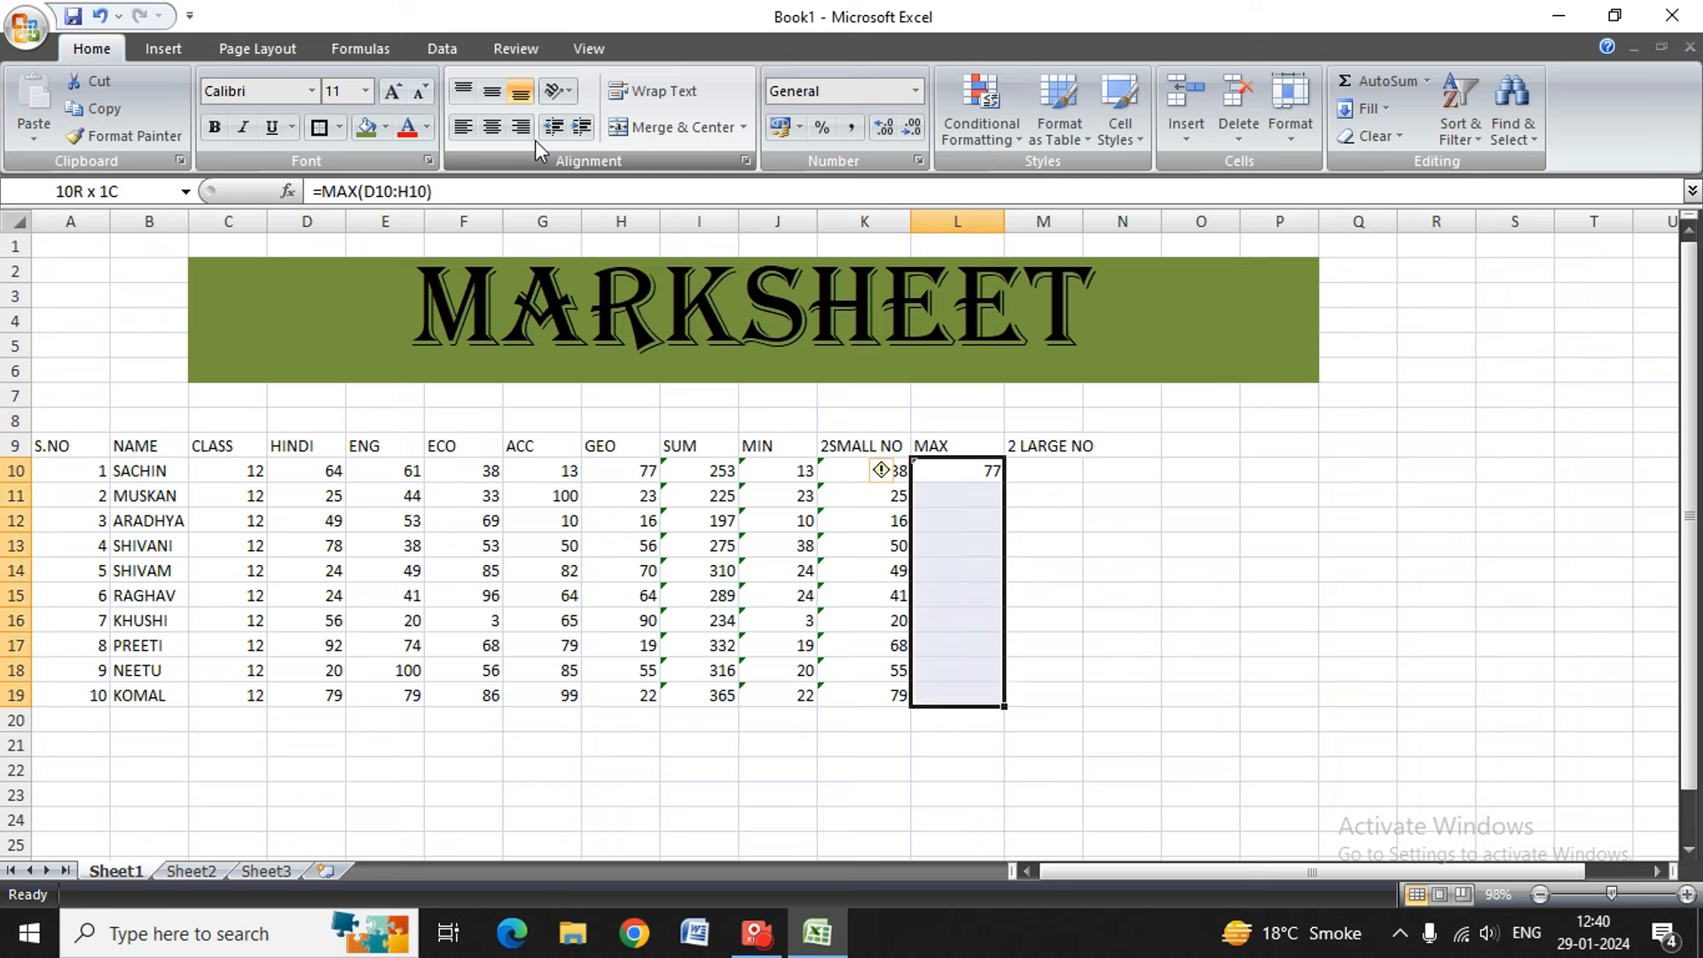
key("ctrl+d")
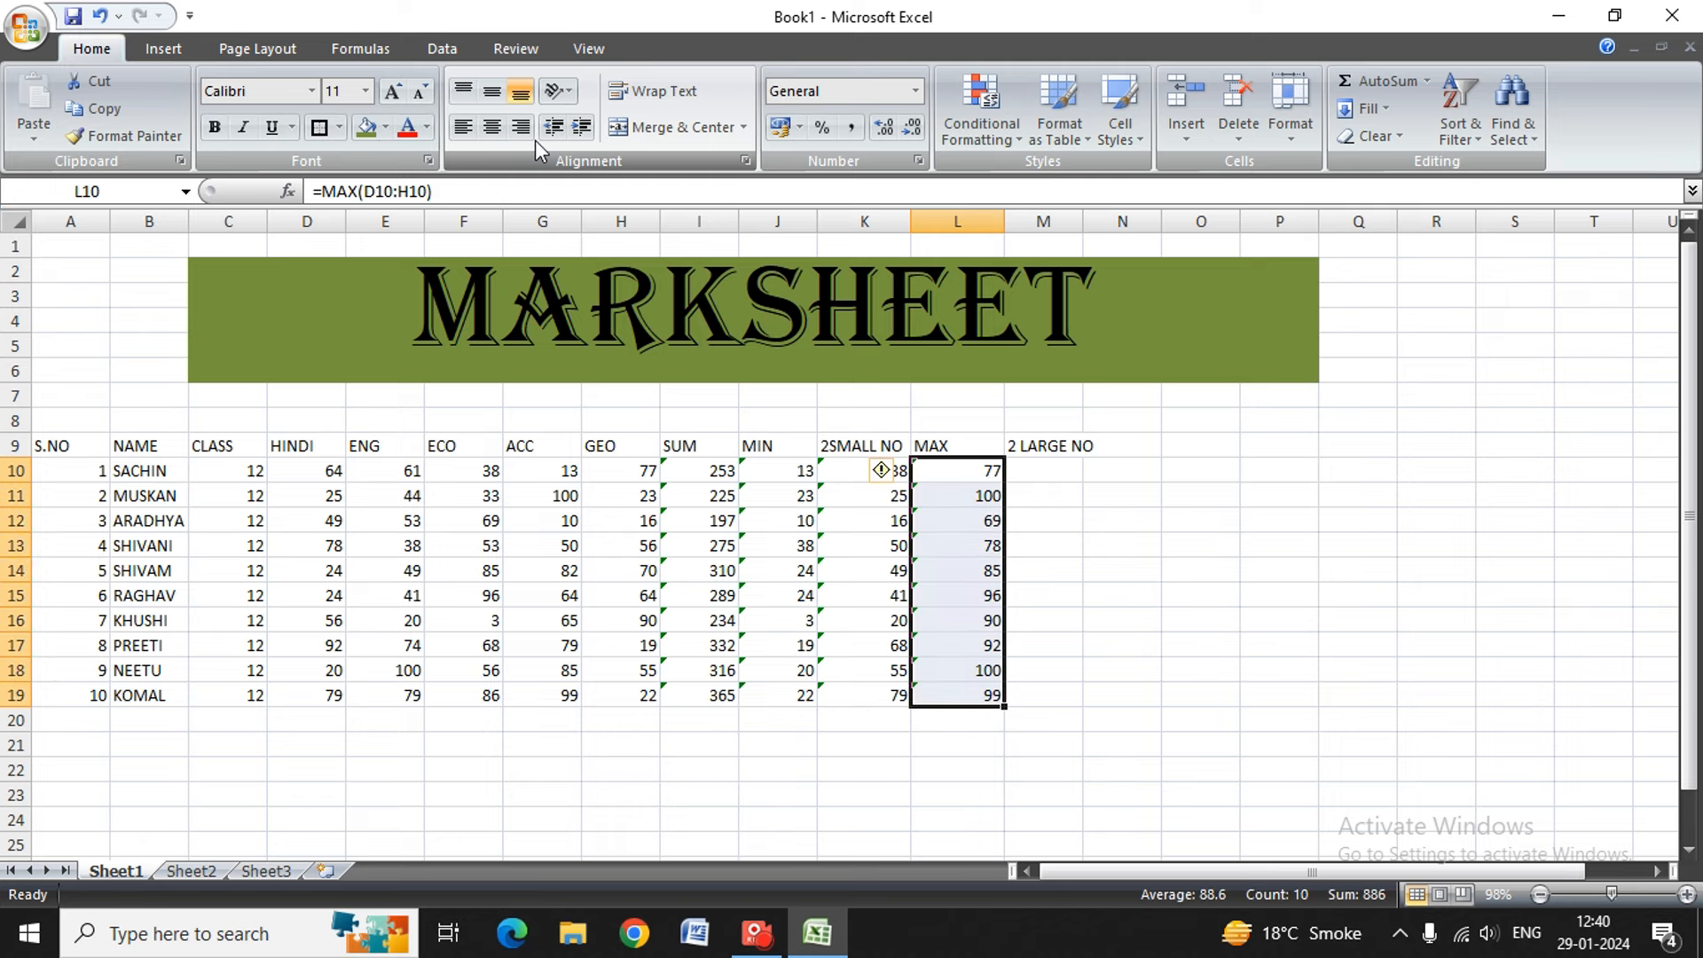
- Calculate the first student's second-largest subject mark in M10 with =LARGE(D10:H10,2)
key("Right")
key("Right")
key("Left")
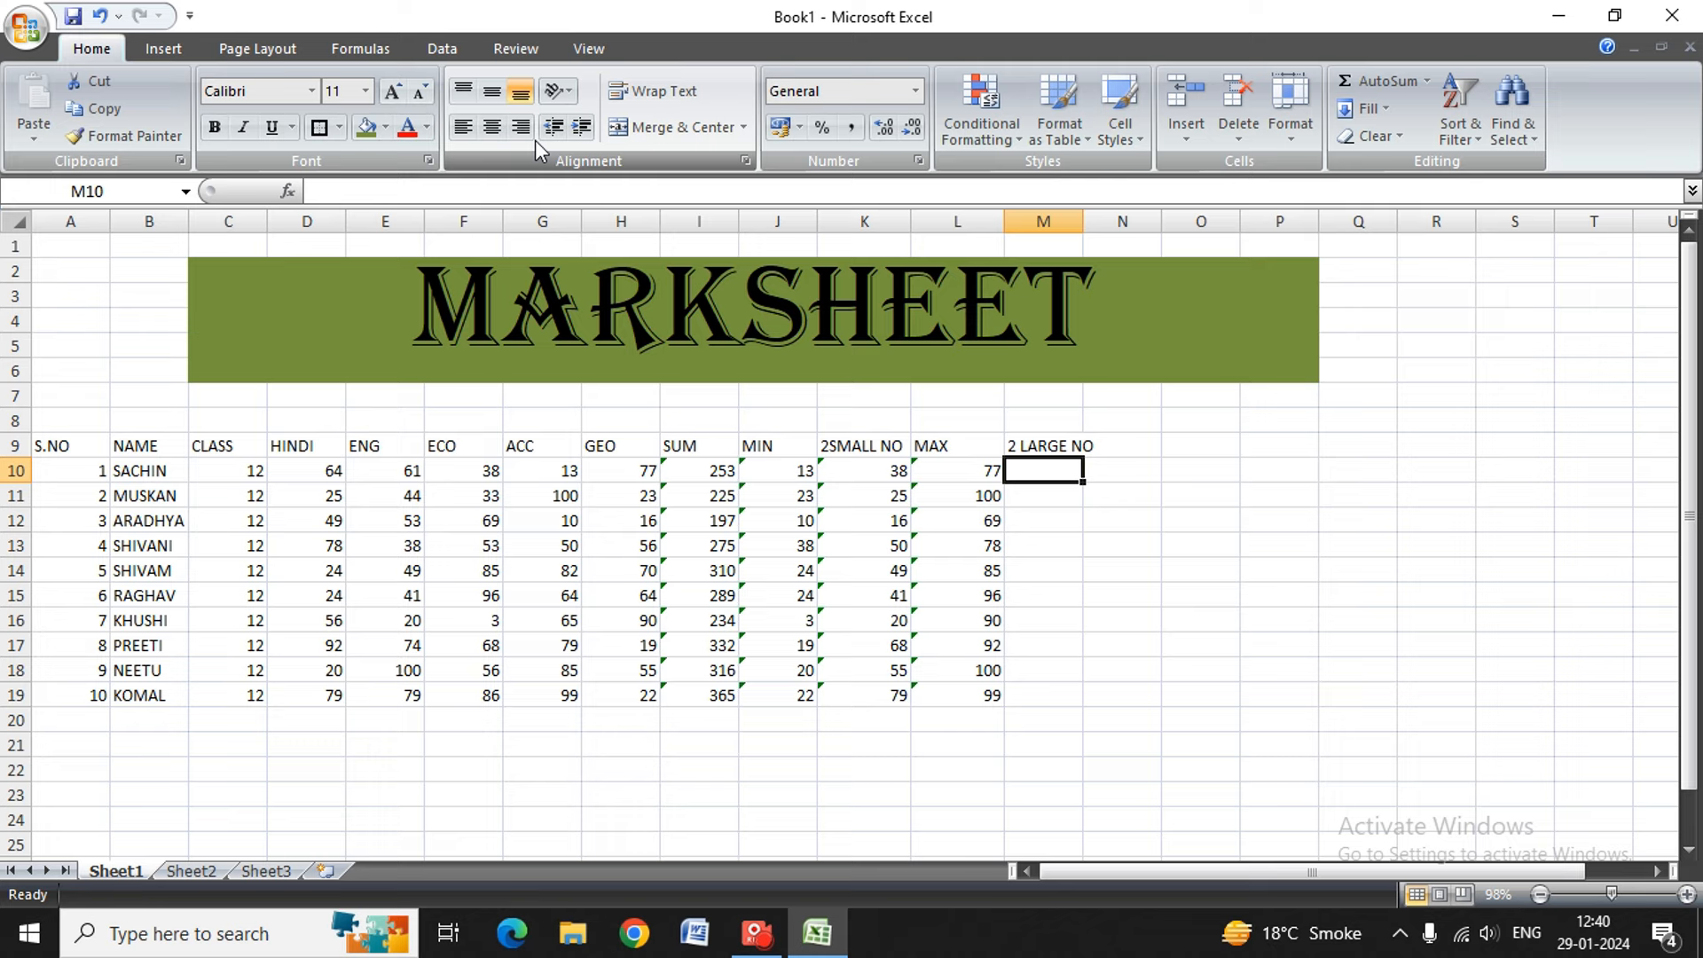
type("=")
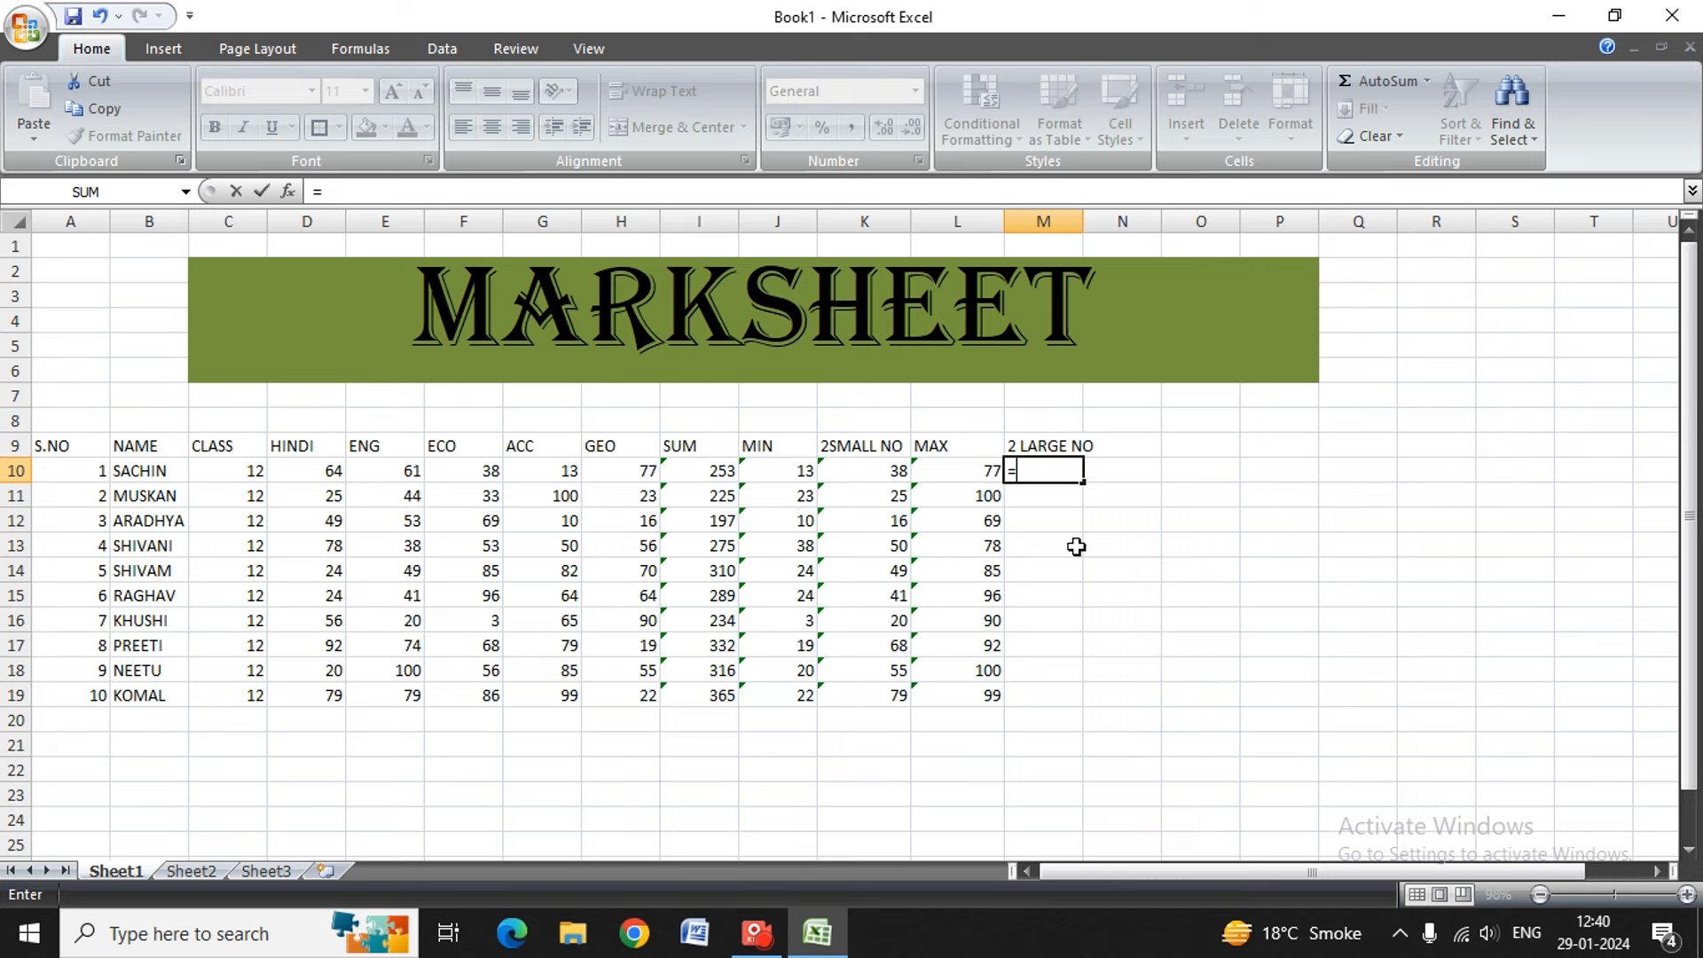
type("LARG")
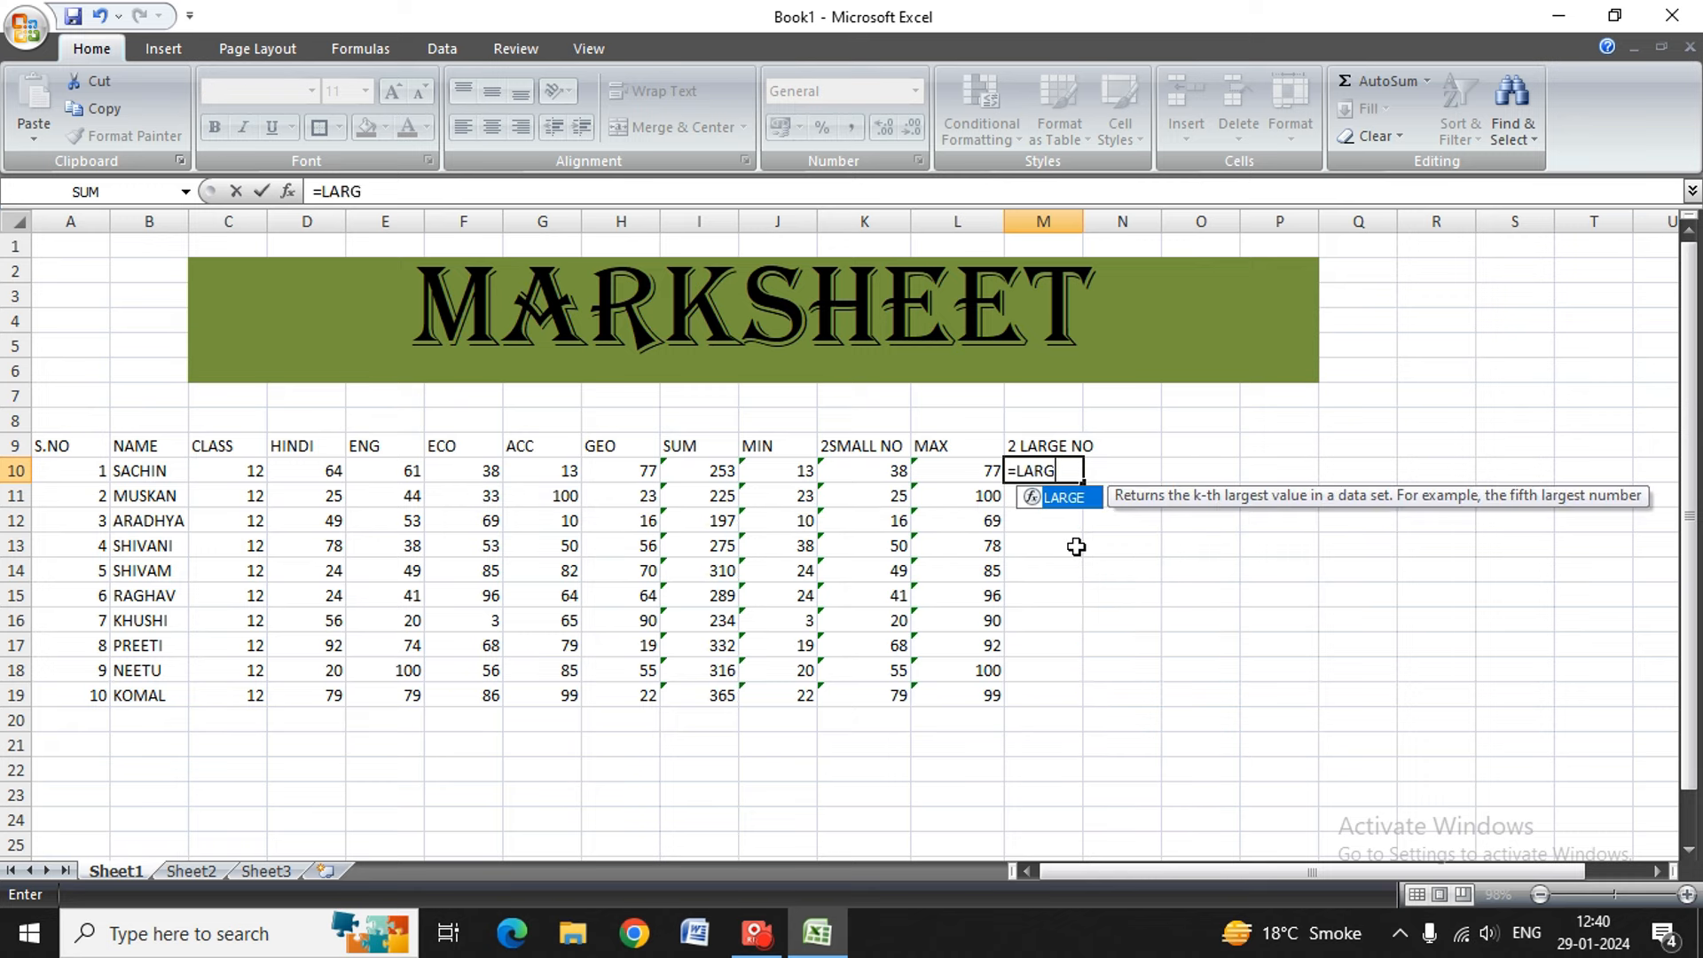
type("E(")
key("shift+Left")
key("shift+Left")
key("shift+Left")
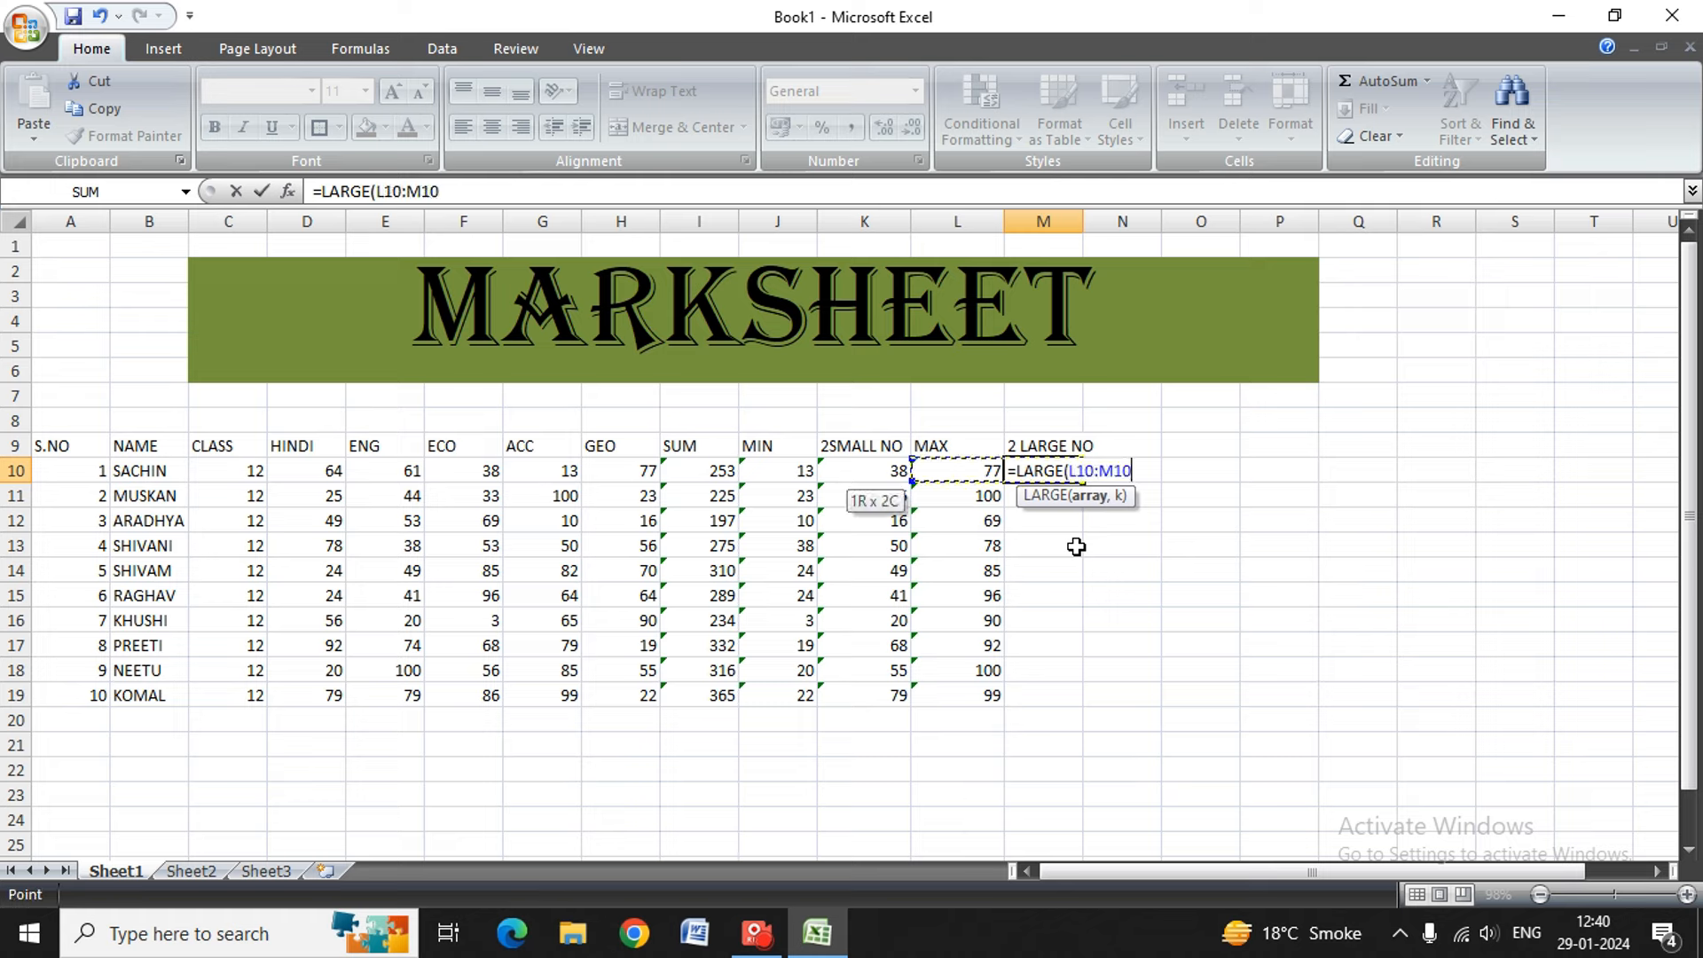
key("Left")
key("Left")
key("Left")
key("Left")
key("Left")
key("Left")
key("Left")
key("Left")
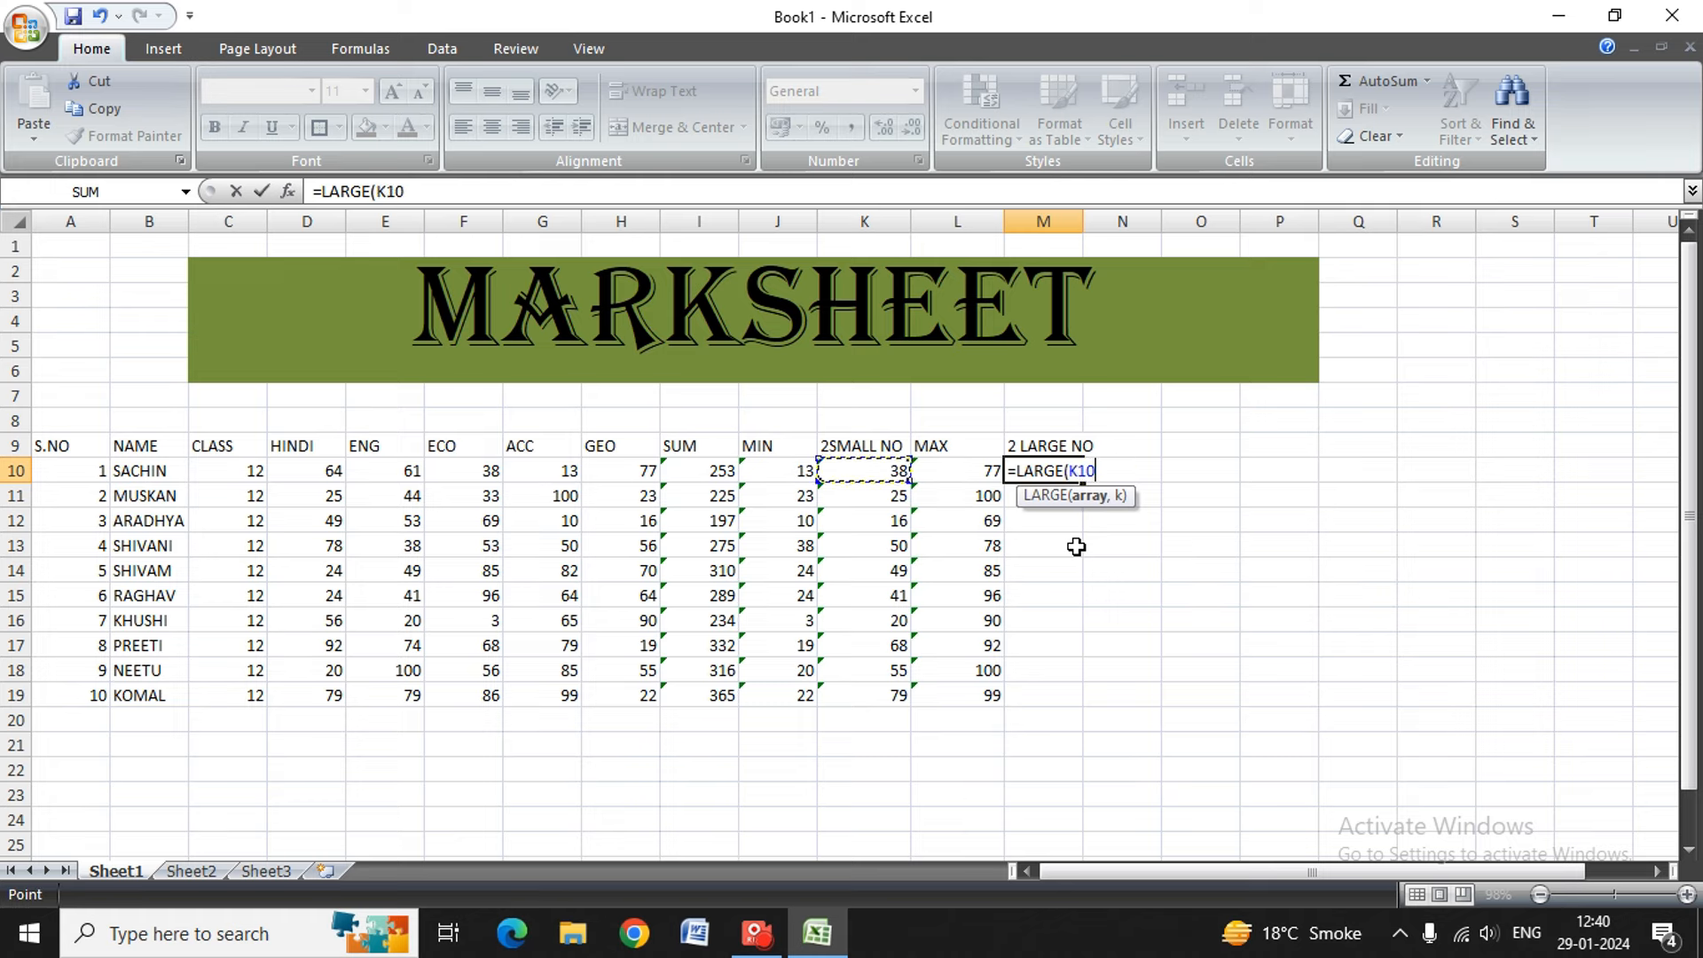
key("Left")
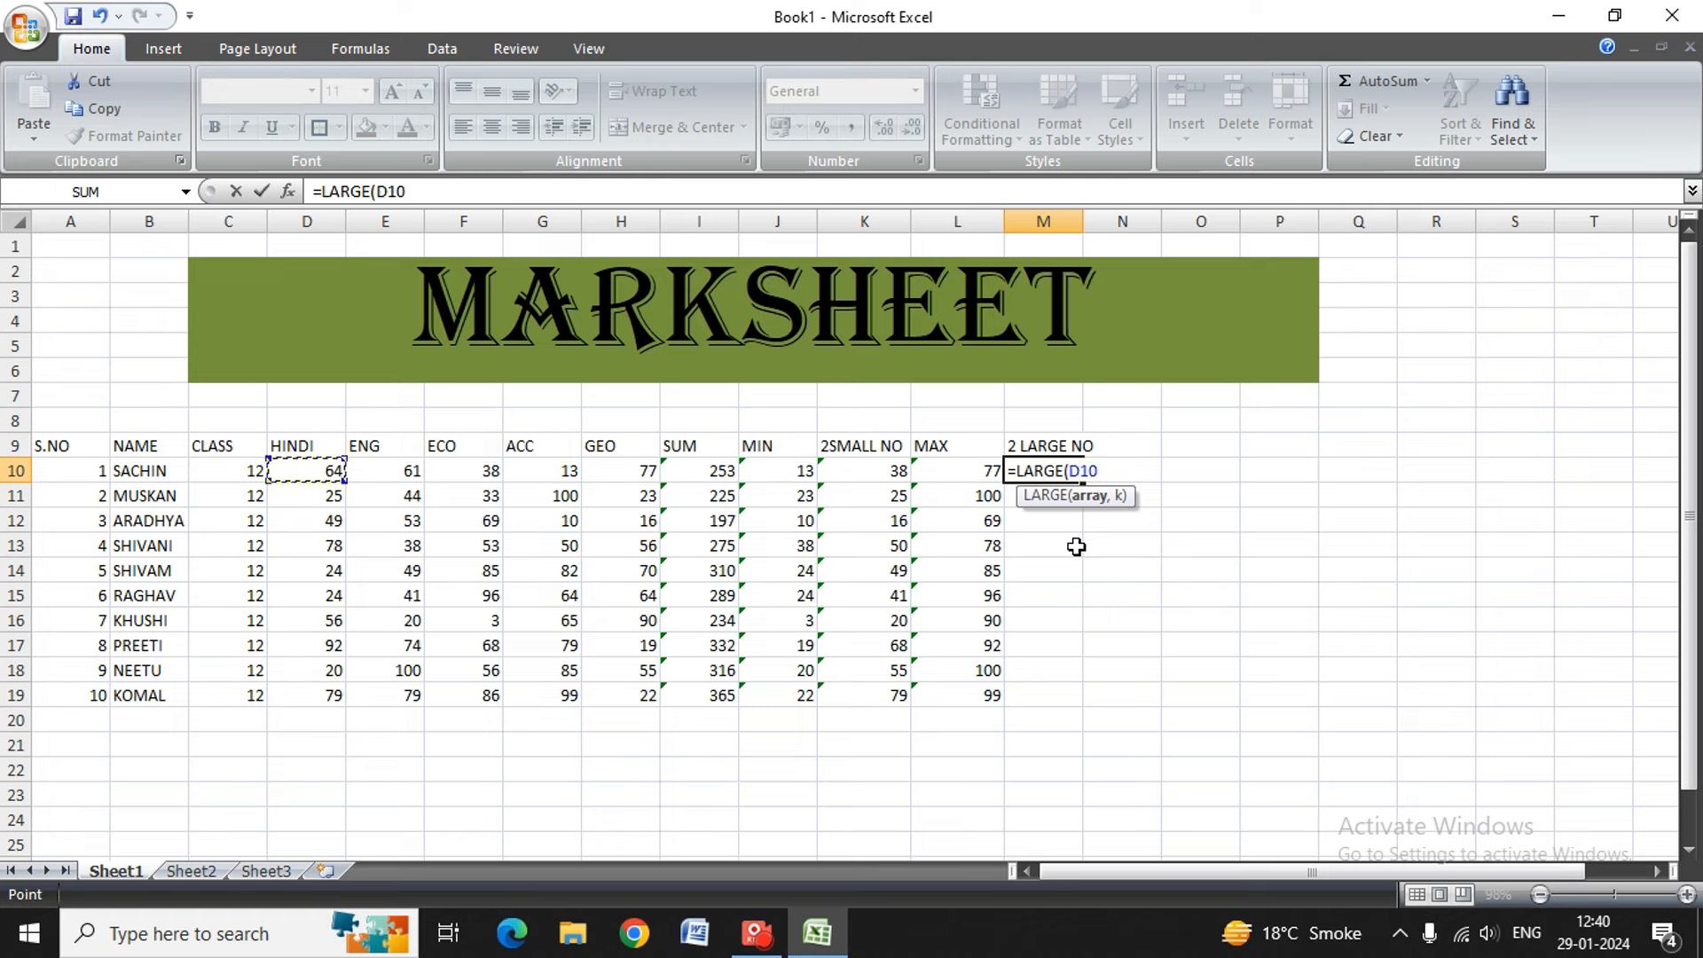
key("shift+Right")
key("shift+Right")
key("shift+Right")
key("shift+Right")
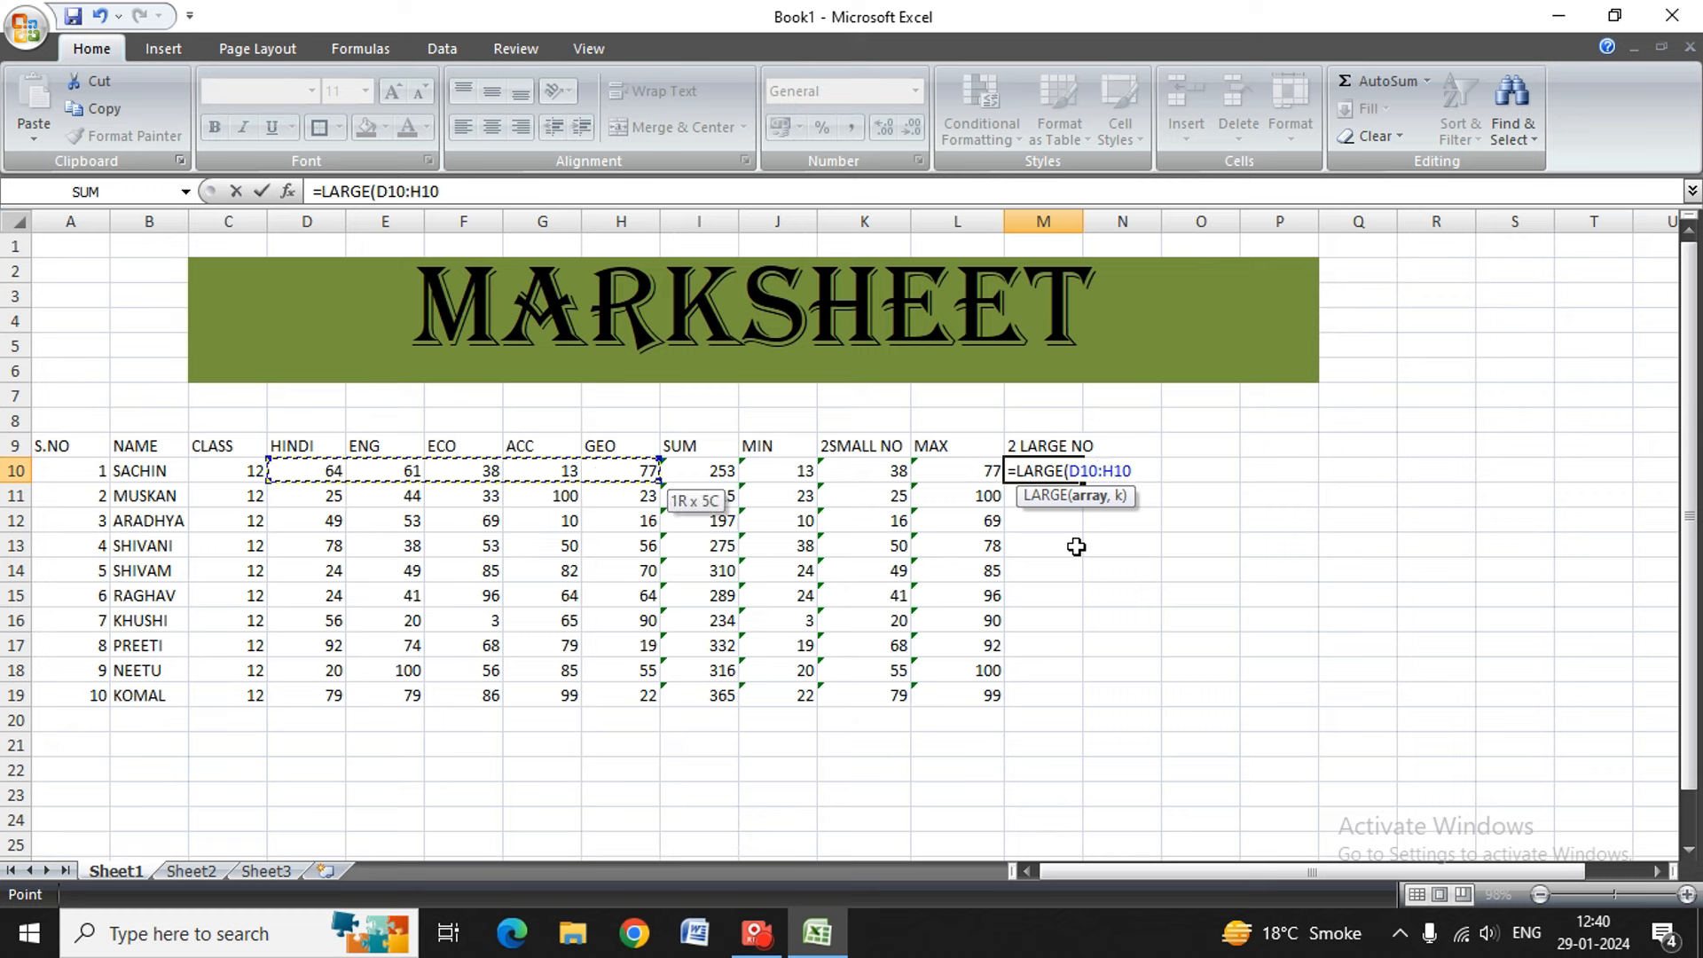
type(",2")
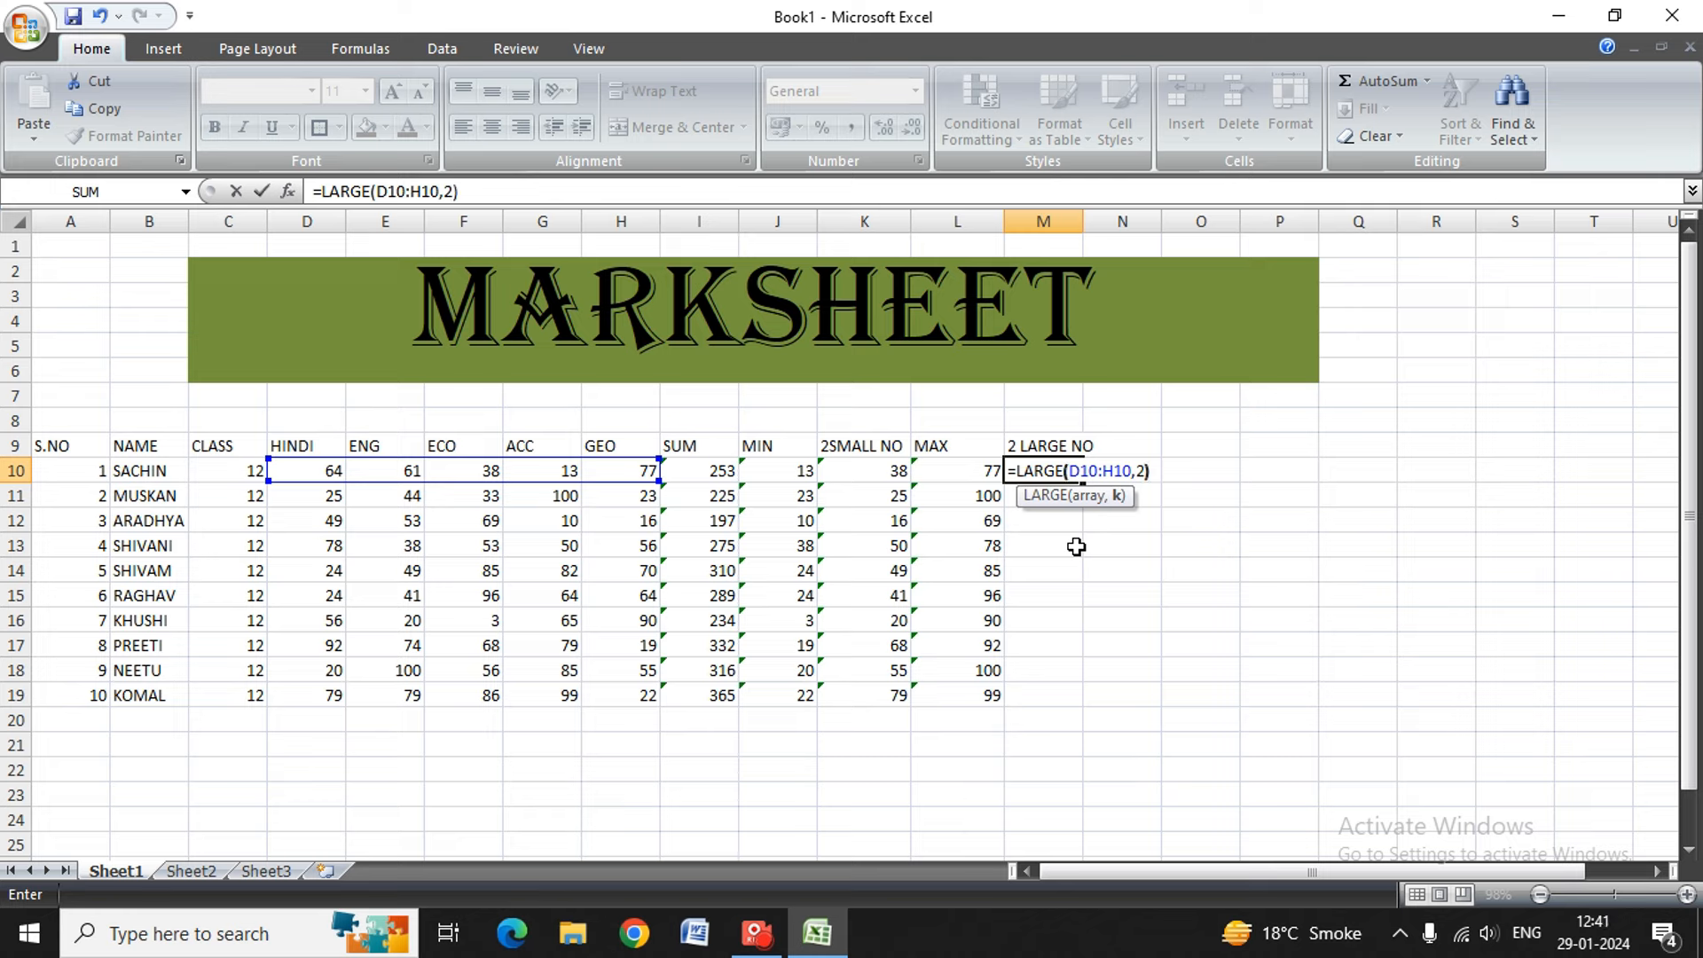
type(")")
key("Return")
- Fill the LARGE formula from M10 down through M19 for all the students
key("Up")
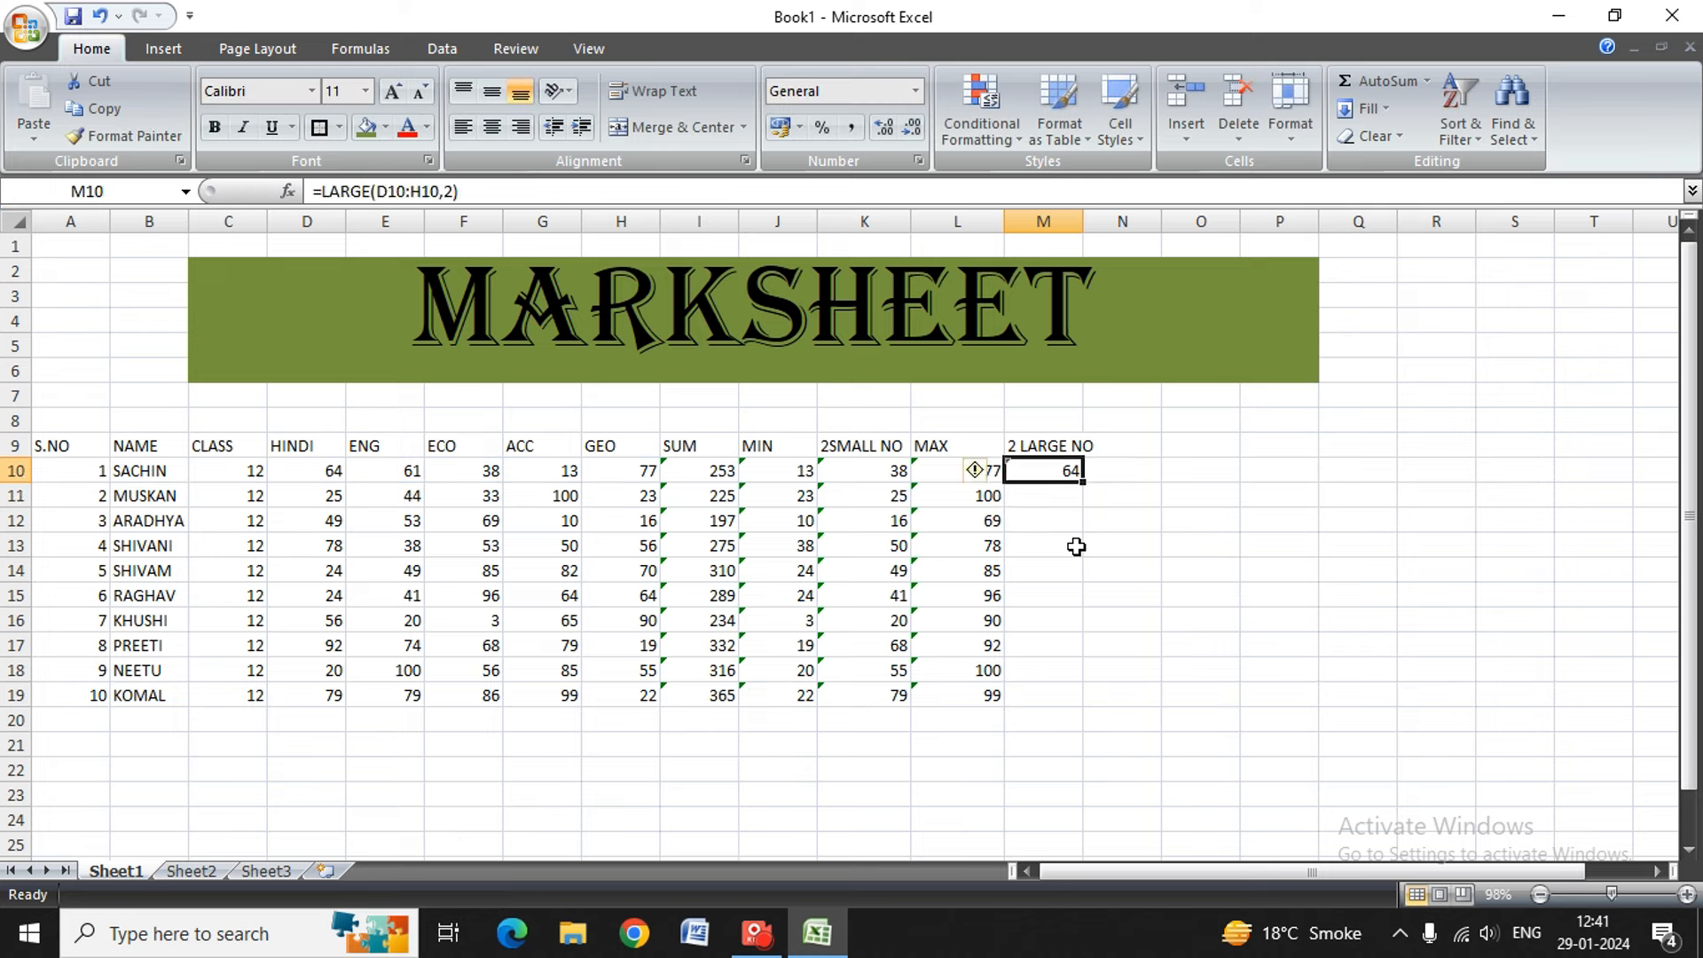
key("shift+Down")
key("shift+Down")
key("shift+Down")
key("shift+Down")
key("shift+Down")
key("shift+Down")
key("shift+Down")
key("shift+Down")
key("Down")
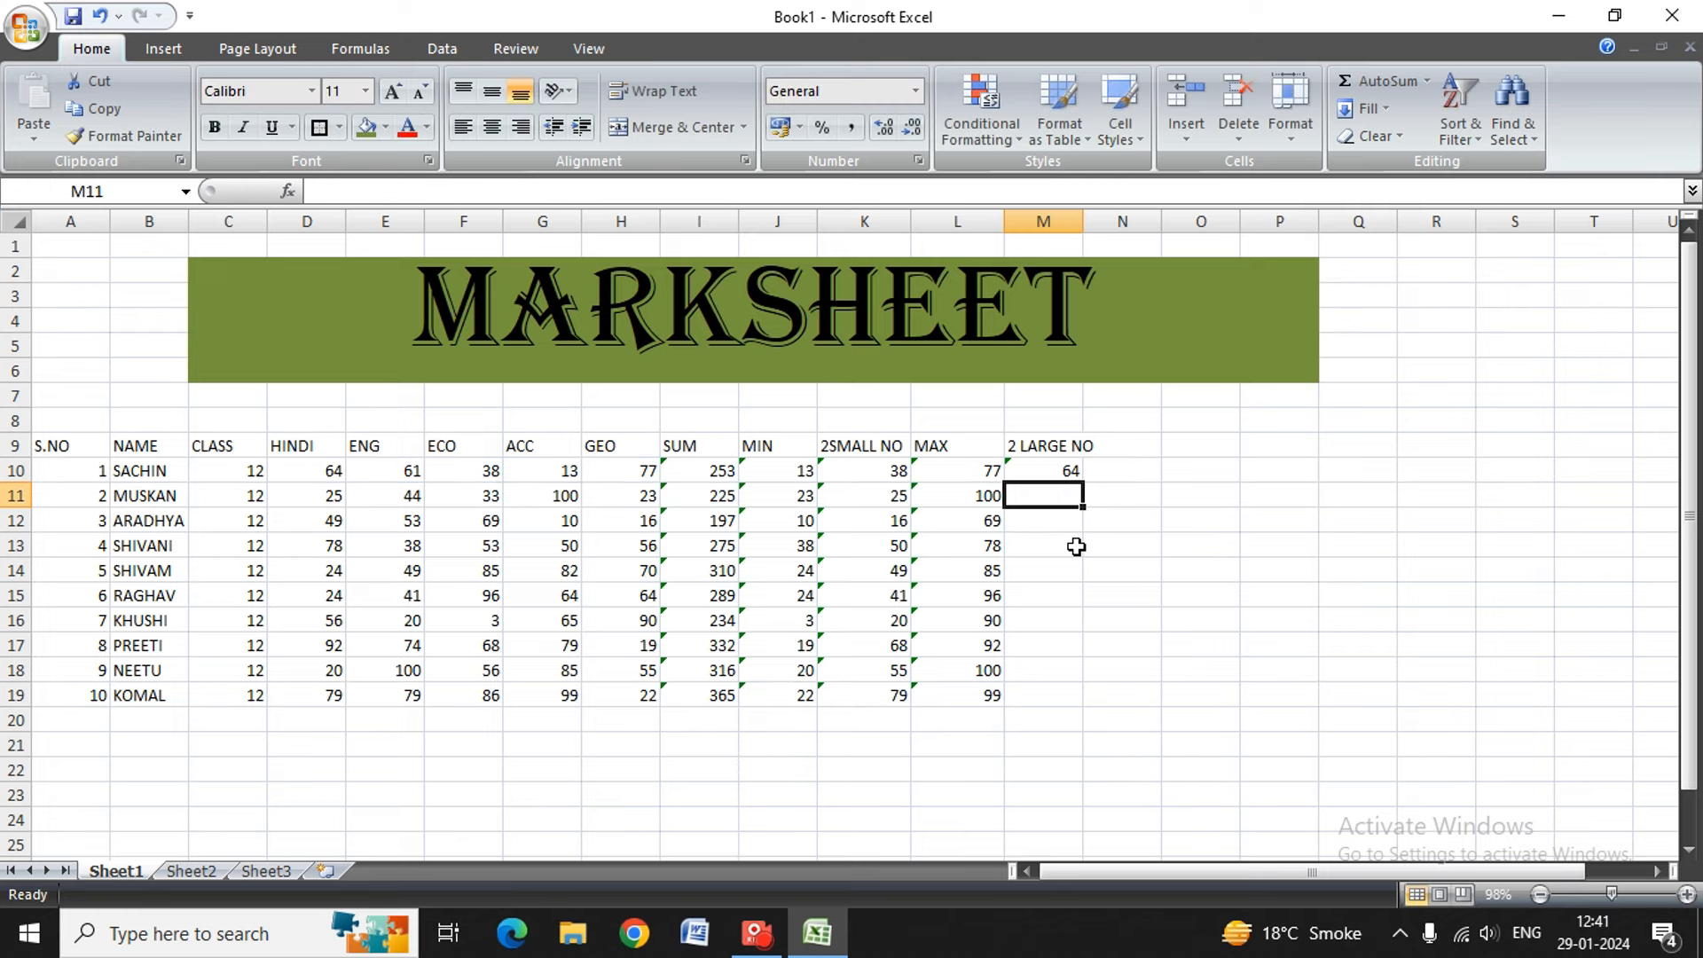
key("Up")
key("shift+Down")
key("shift+Down")
key("shift+Down")
key("shift+Down")
key("shift+Down")
key("shift+Down")
key("shift+Down")
key("shift+Down")
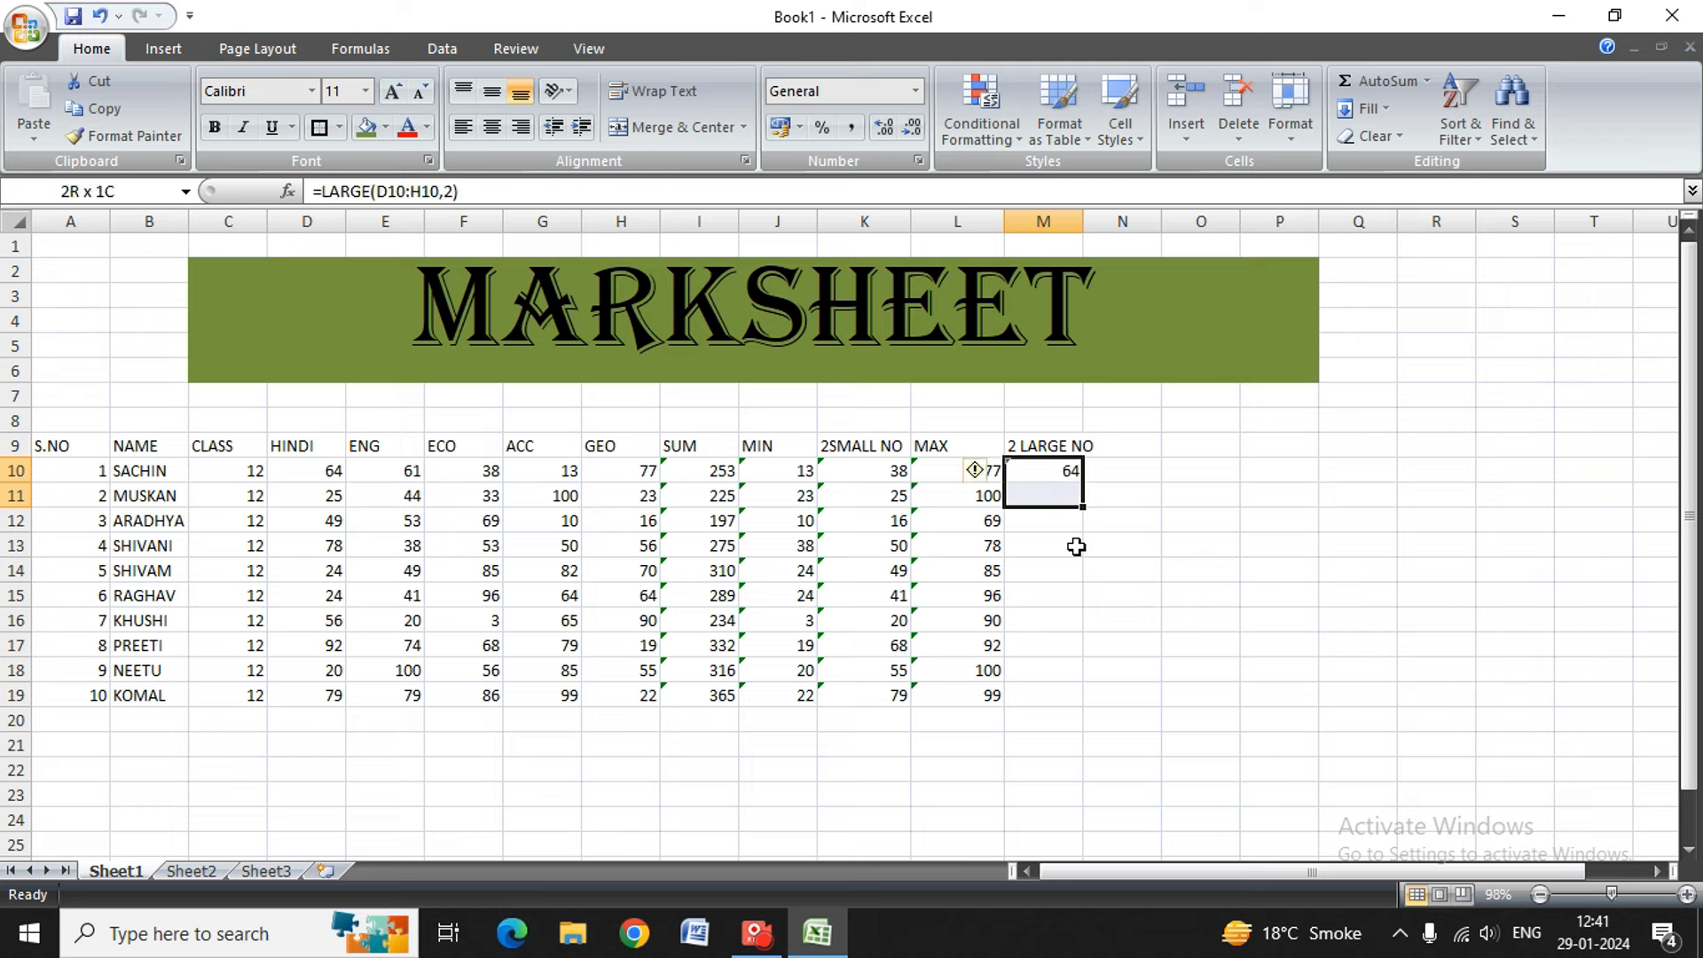
key("shift+Down")
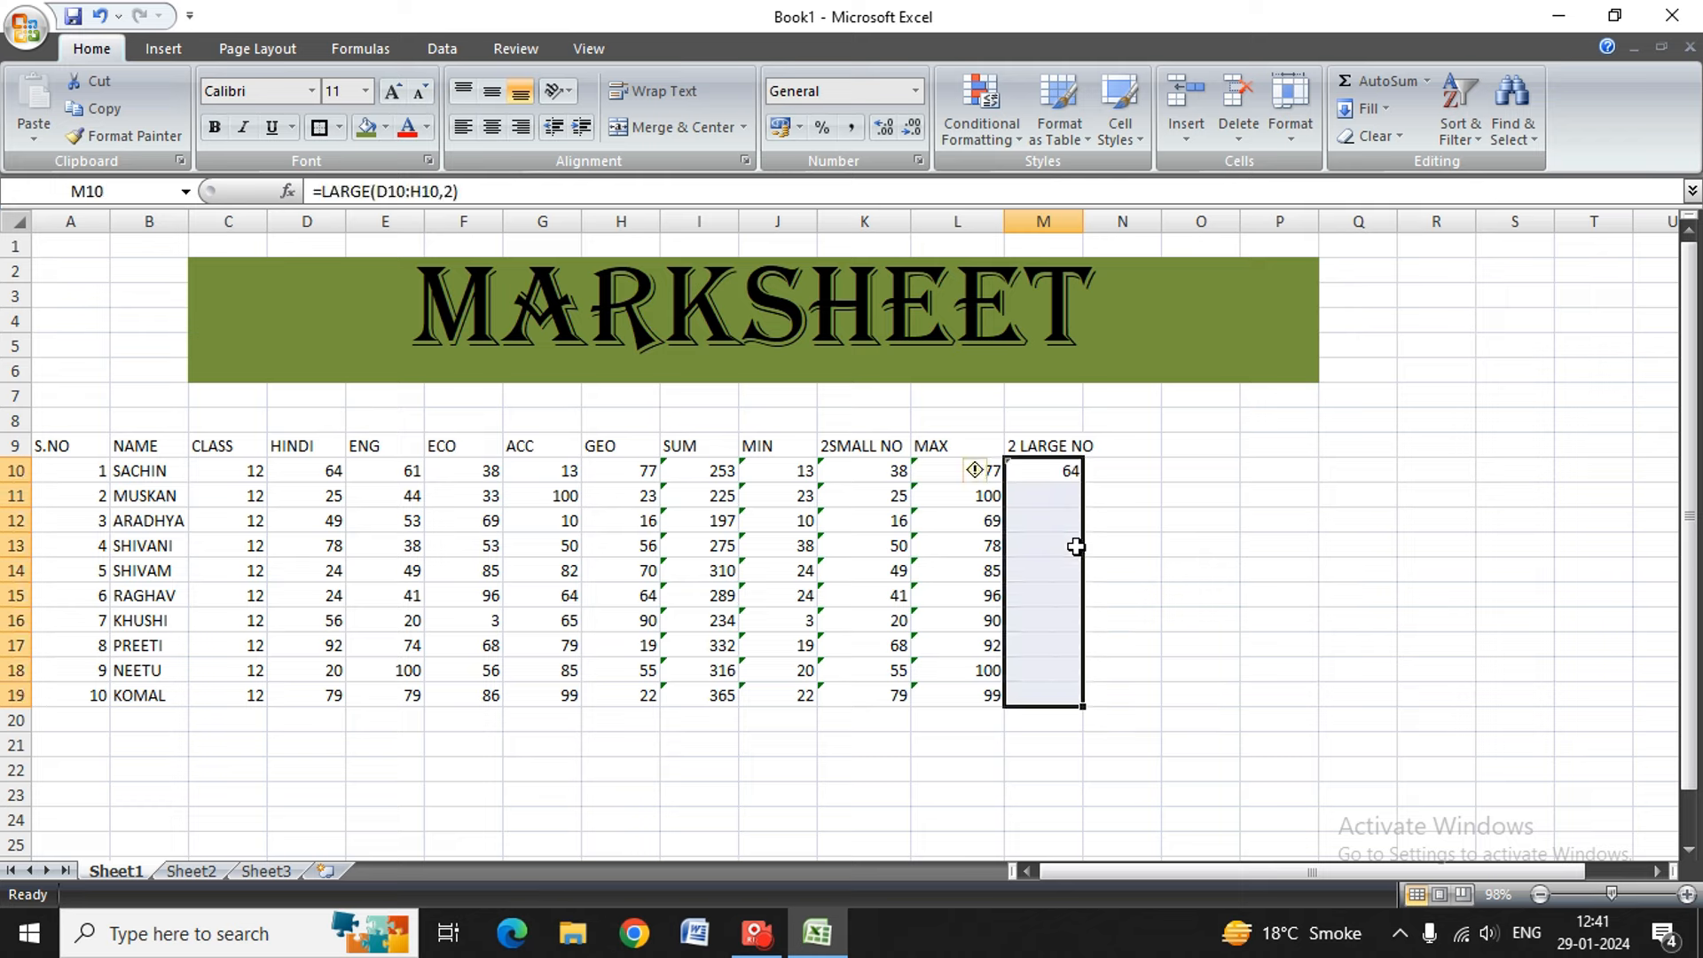
key("ctrl+d")
key("Right")
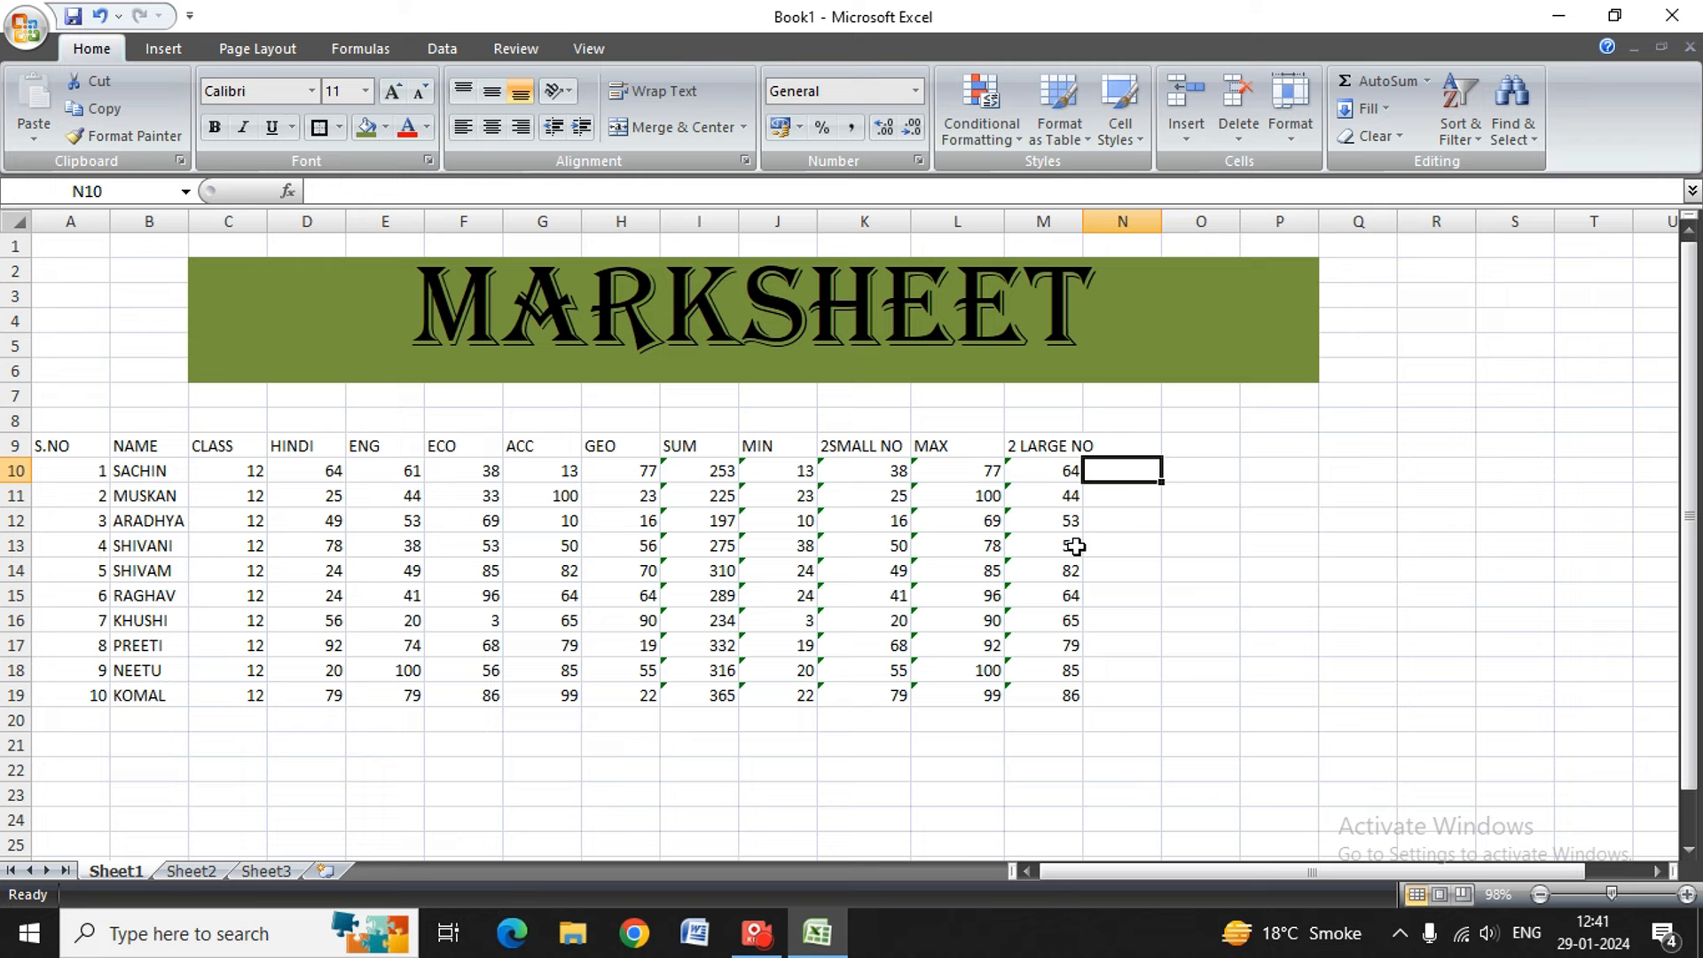
type("=m")
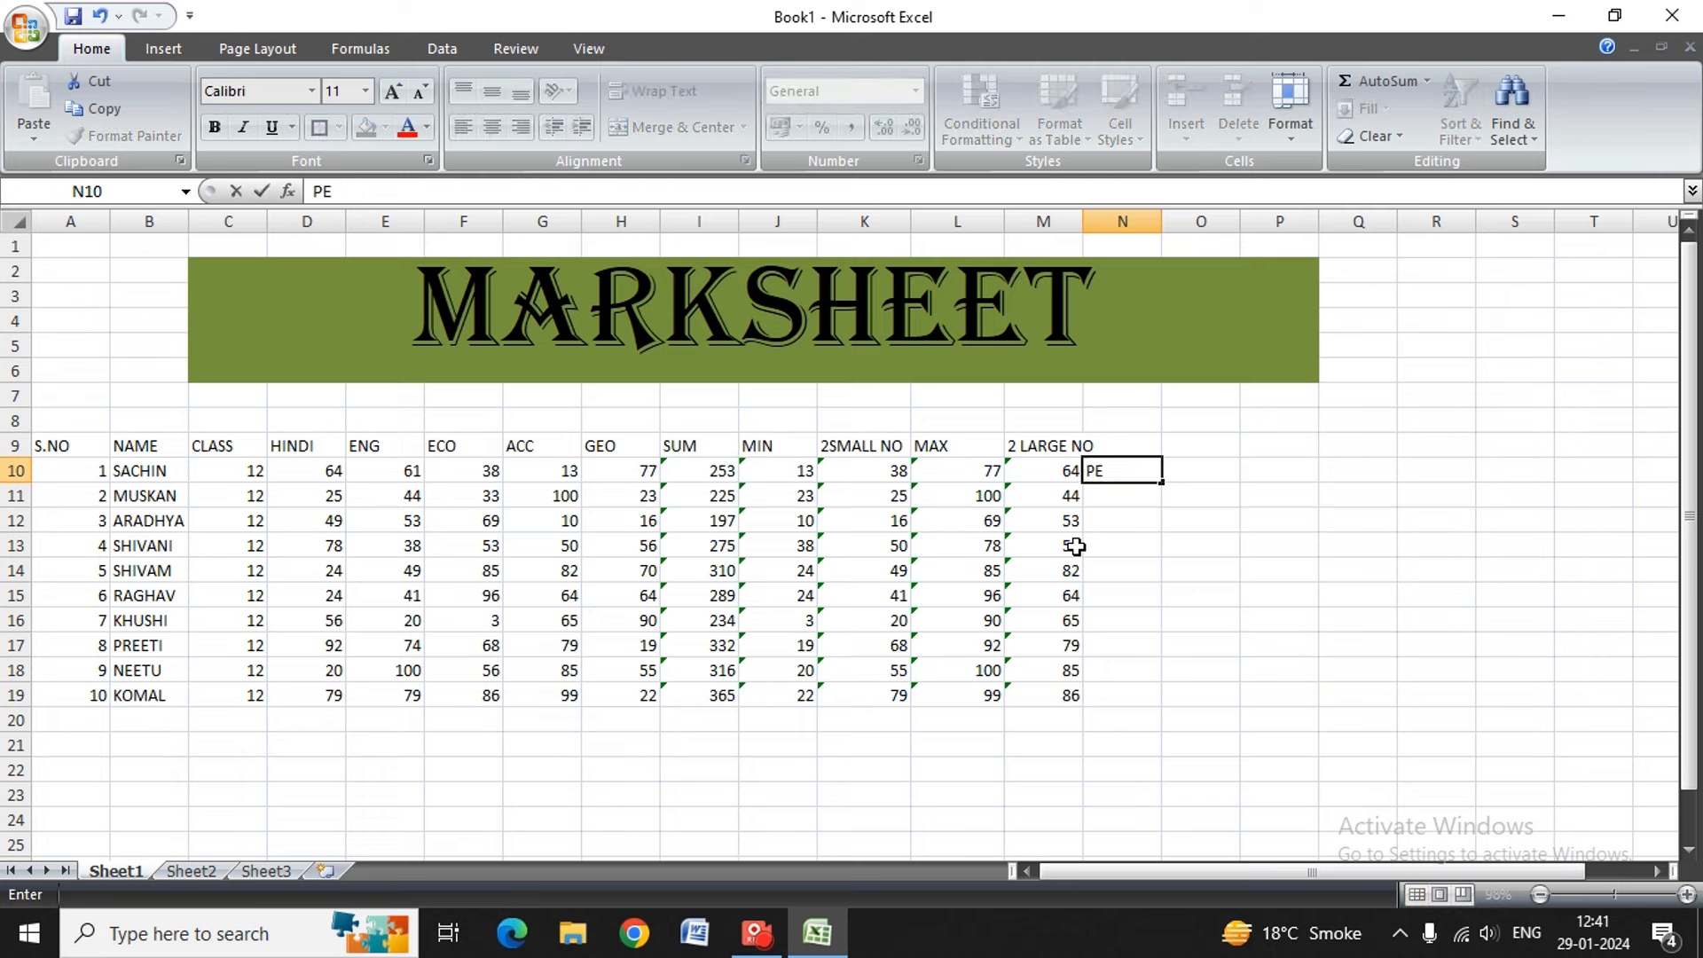
key("BackSpace")
key("BackSpace")
- AutoFit the width of column M to the 2 LARGE NO heading in M9
key("Up")
key("Left")
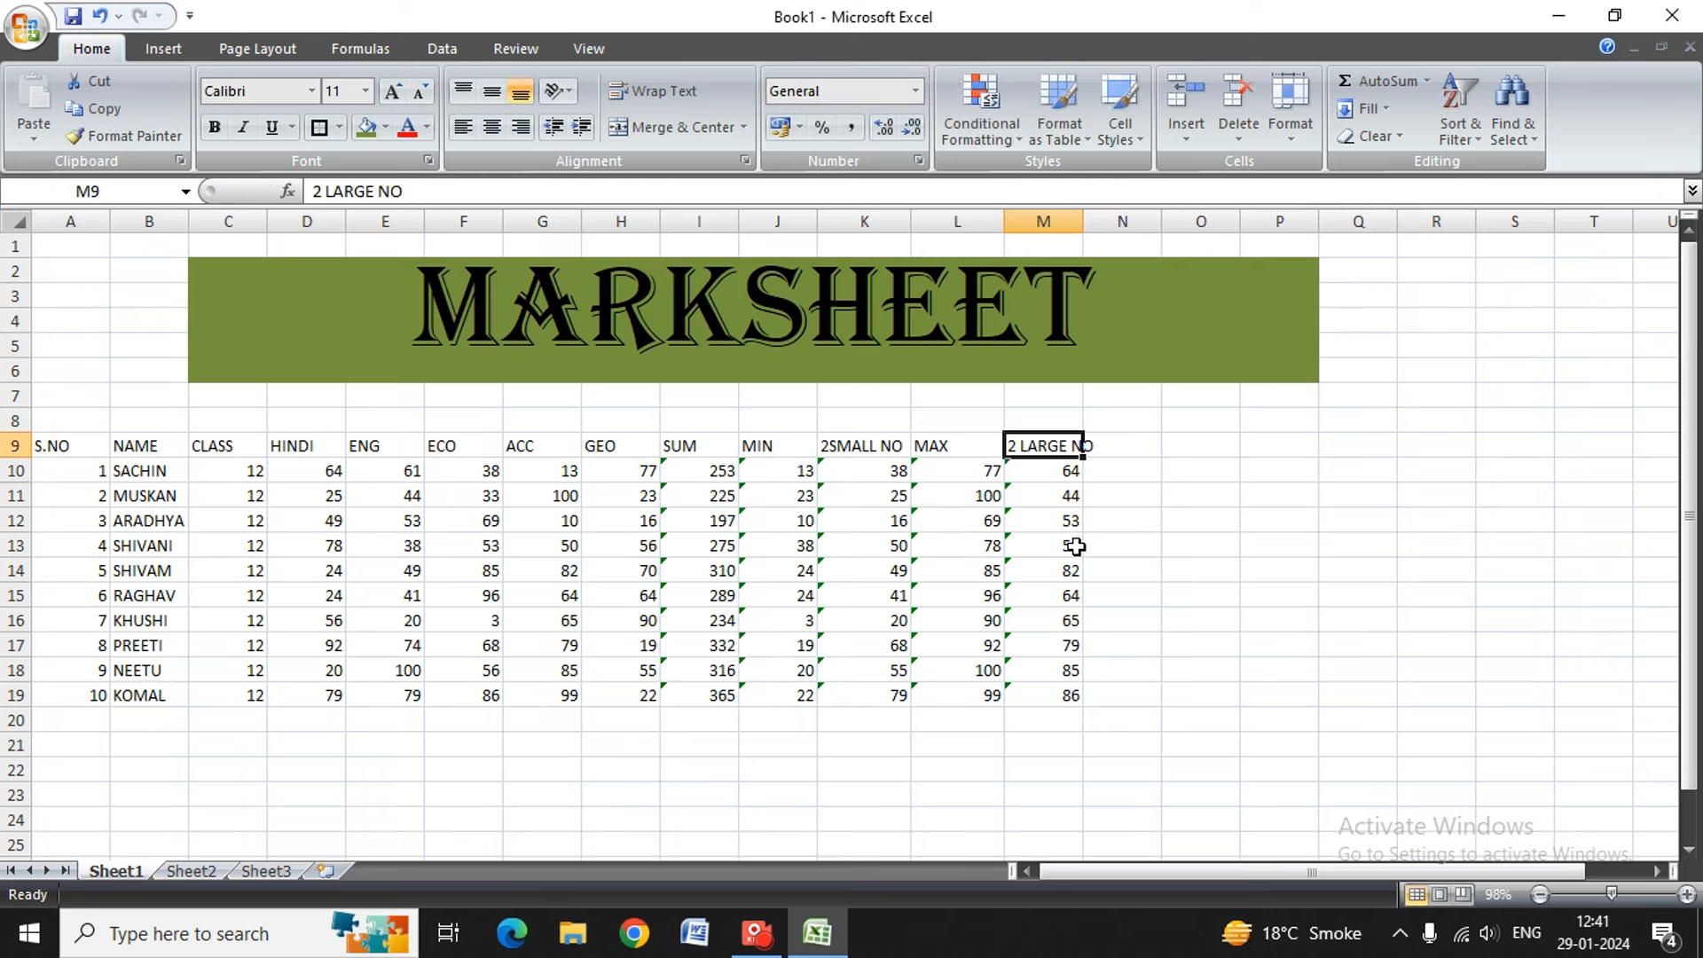
key("alt")
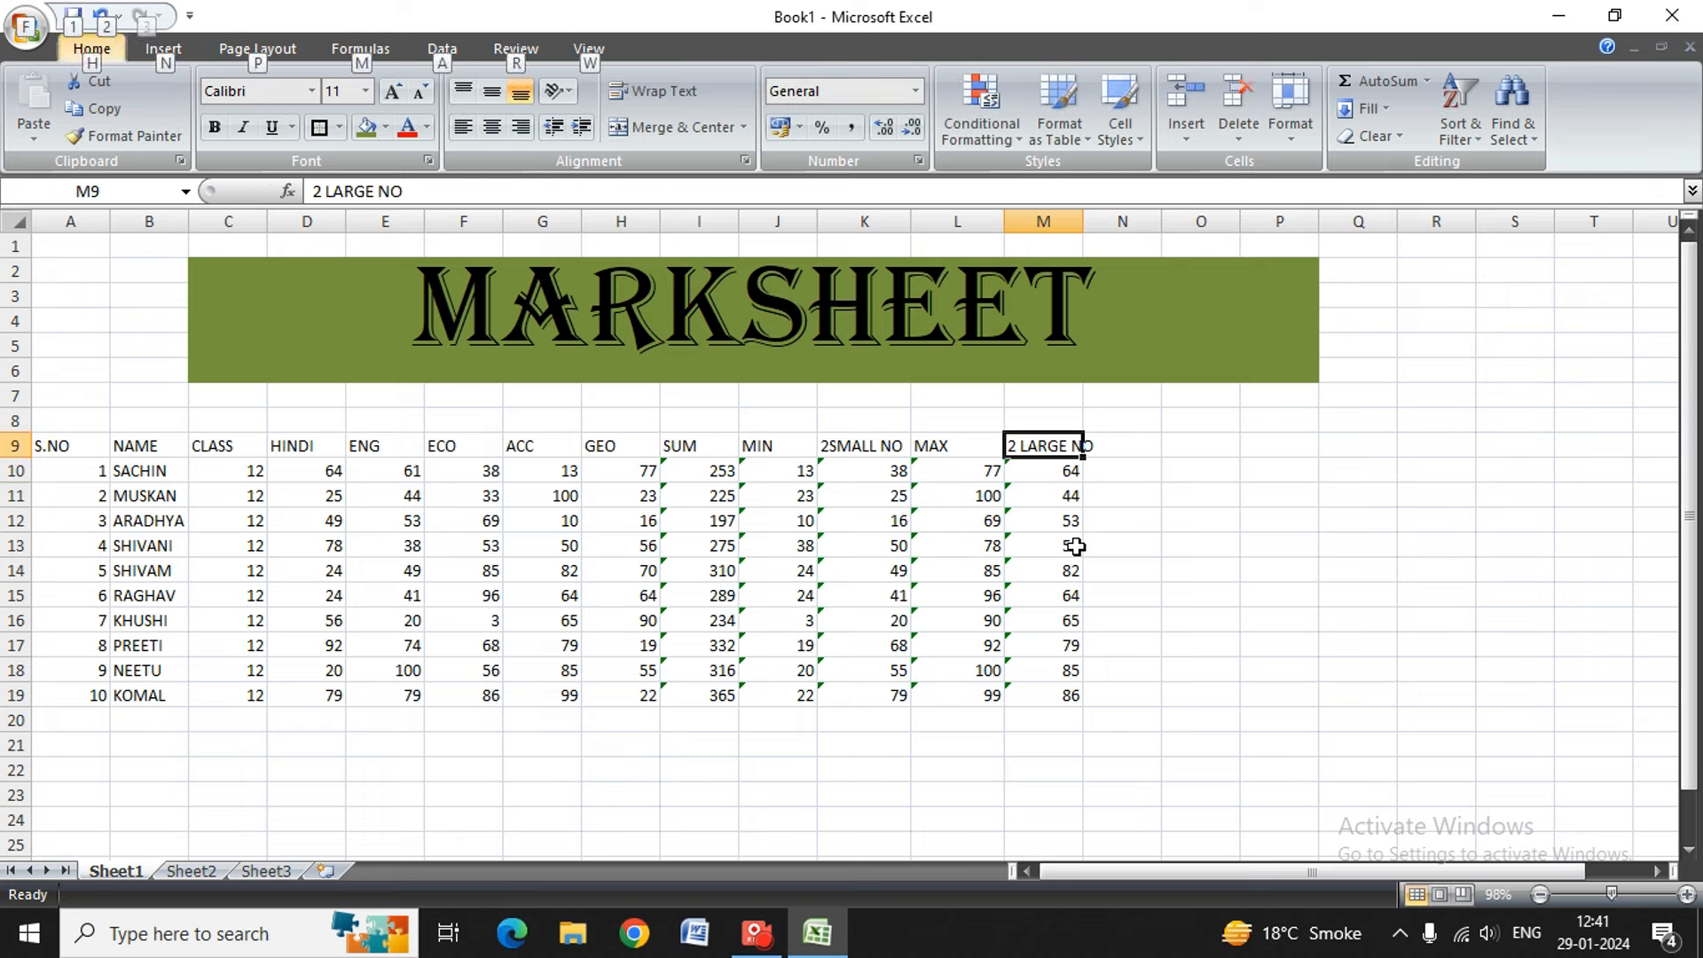
key("Escape")
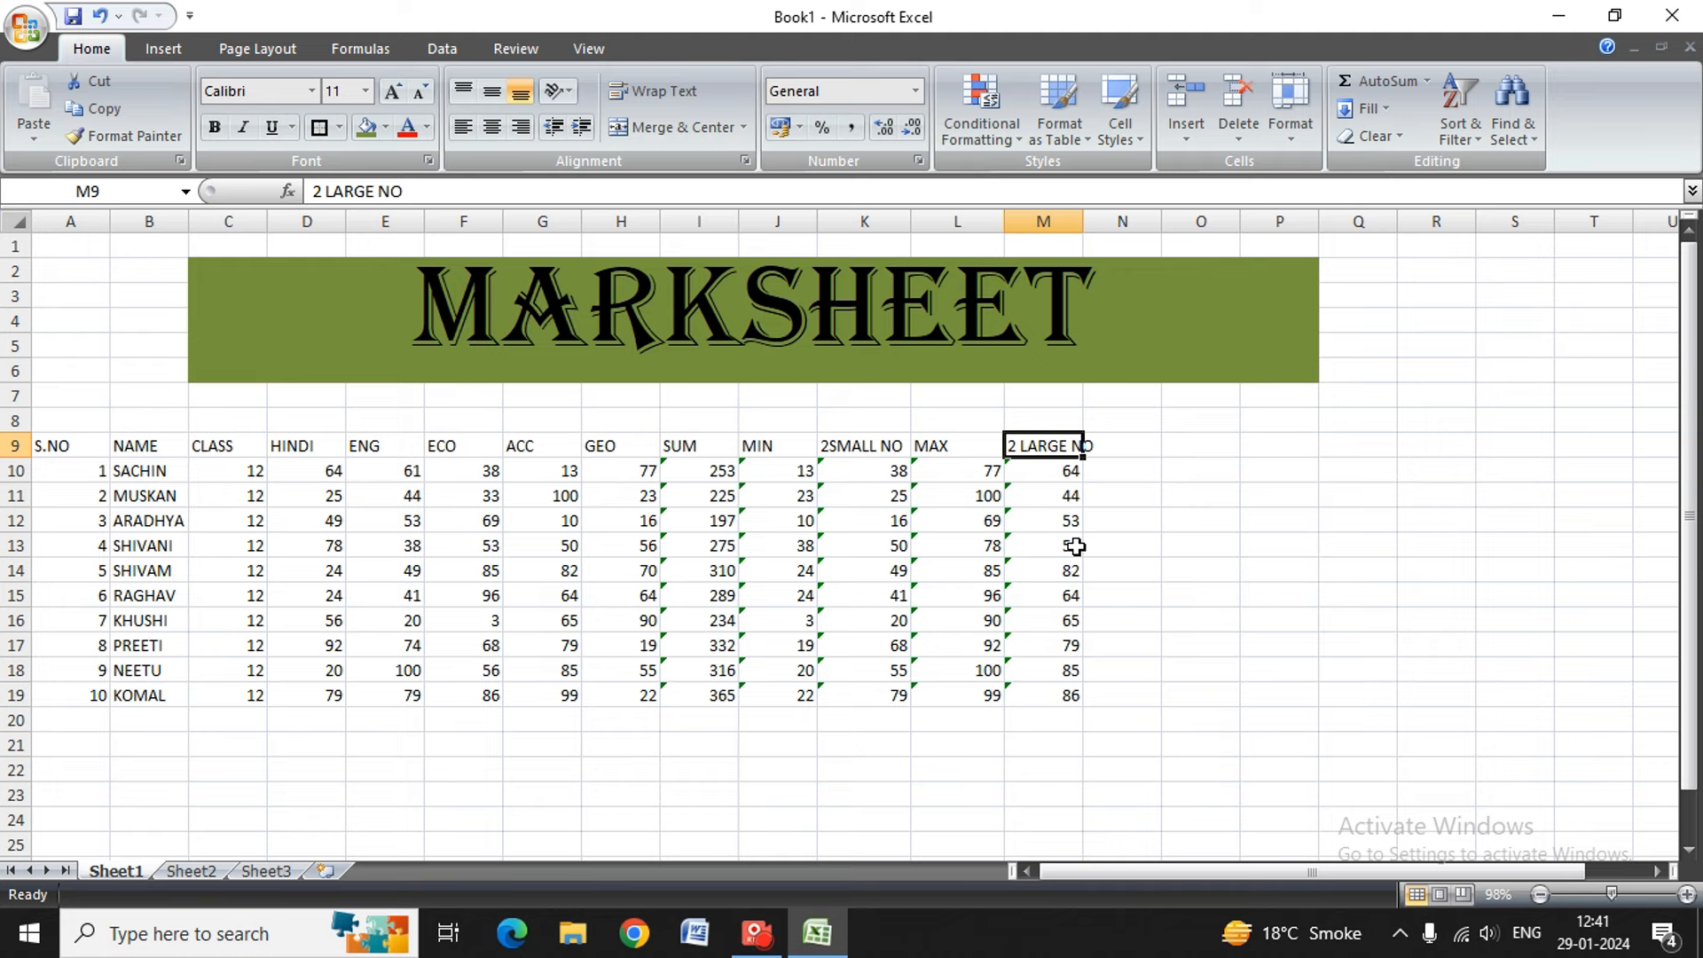
key("alt")
key("h")
key("o")
key("i")
- Add the heading PERCENT in N9, beside the 2 LARGE NO heading
key("Down")
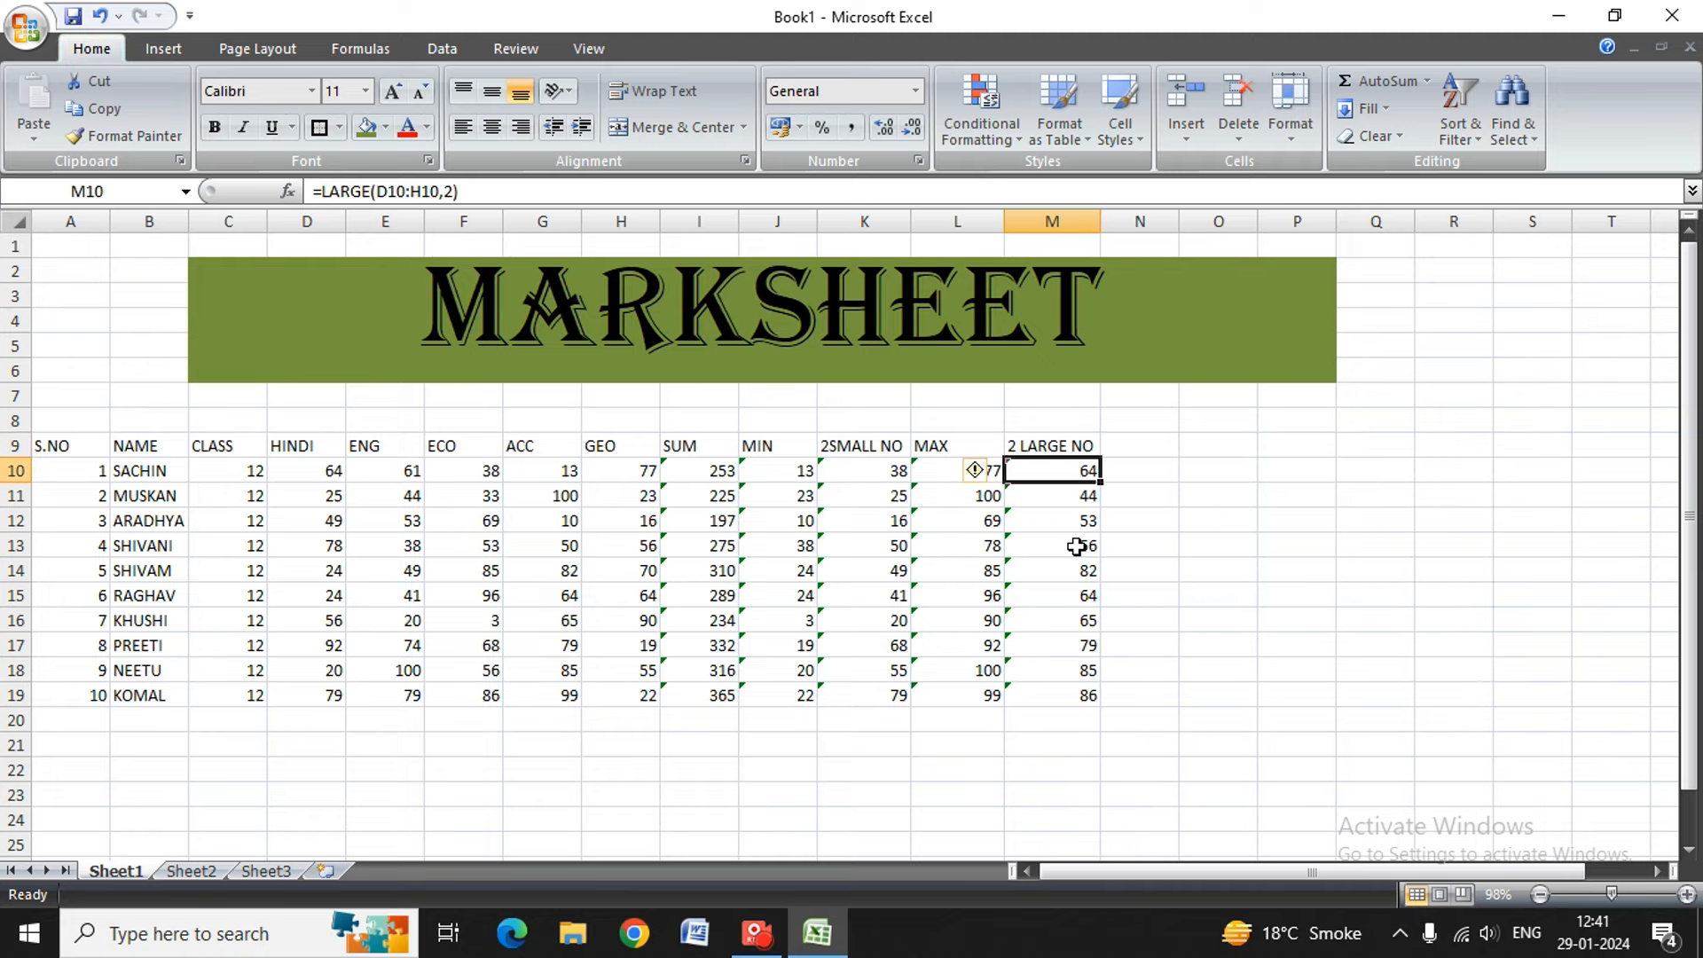
key("Right")
key("Up")
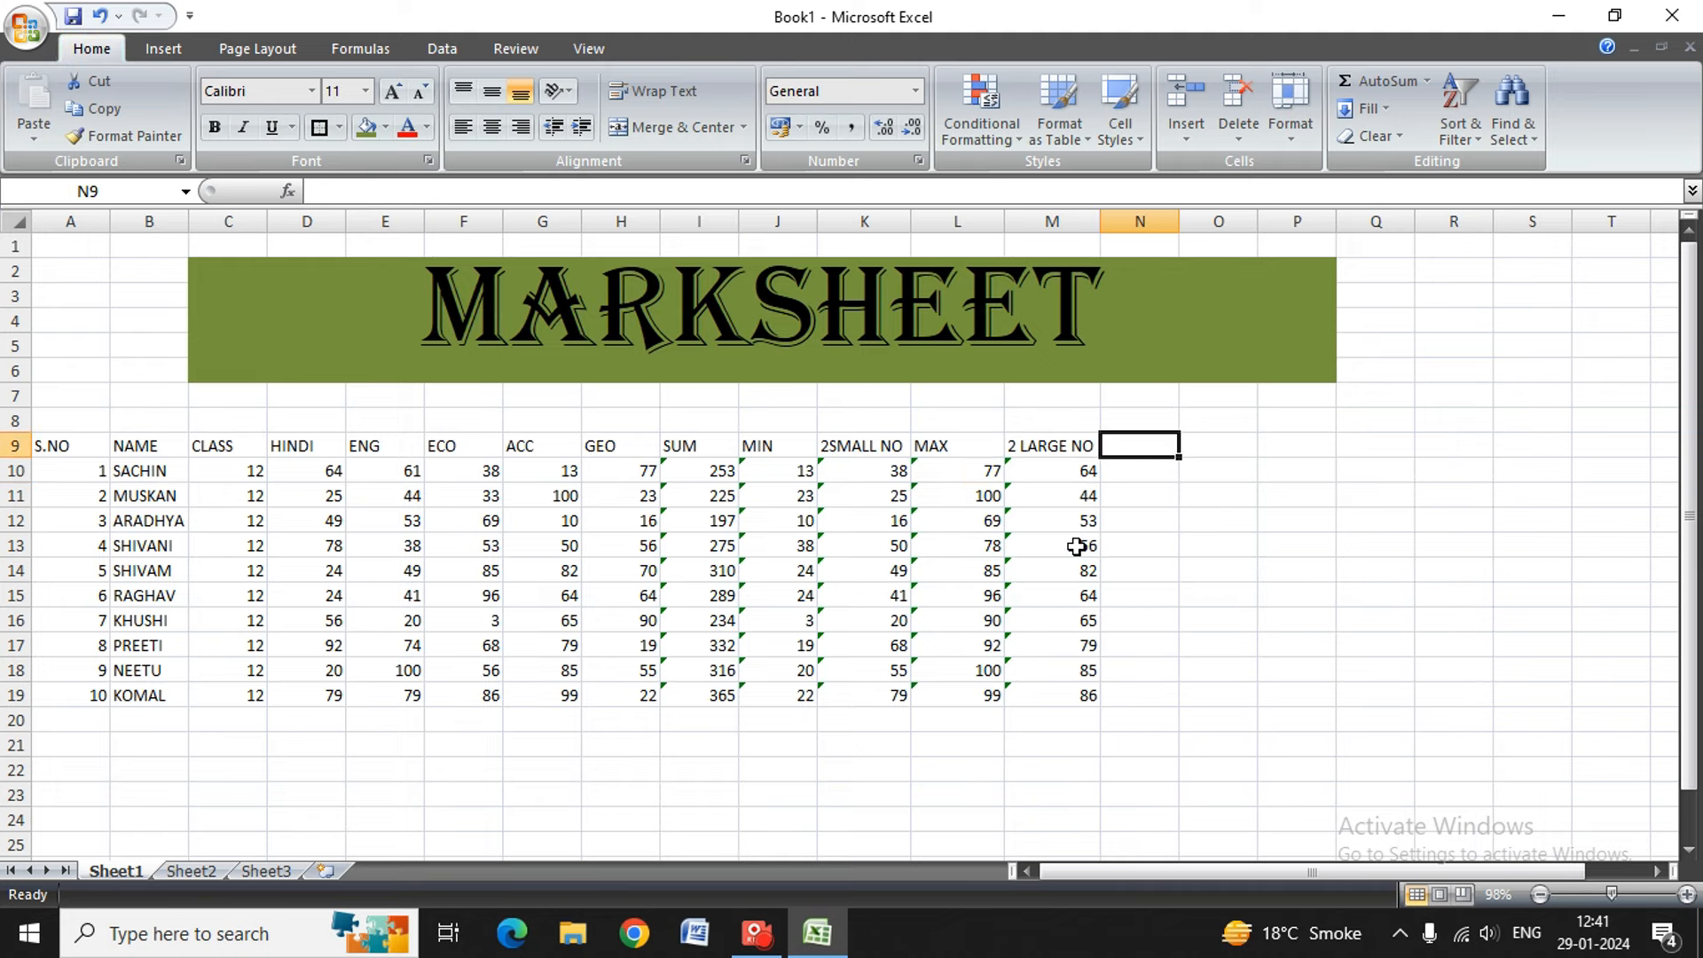
type("PERC")
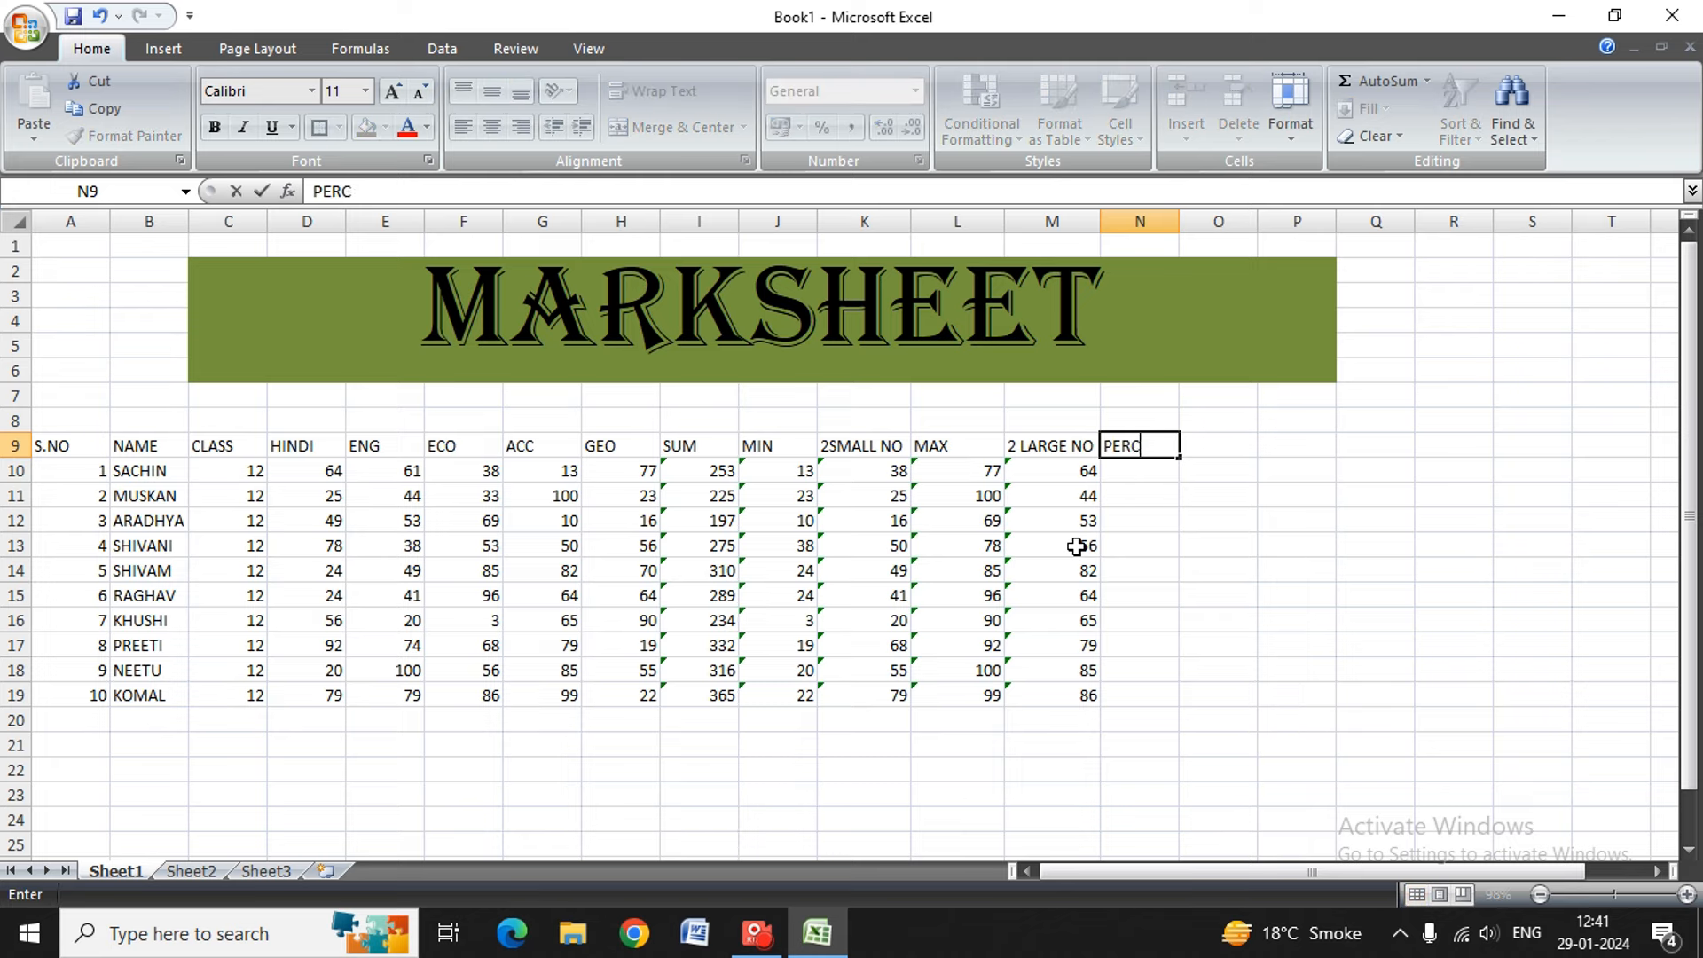
type("ENT")
left_click(1140, 468)
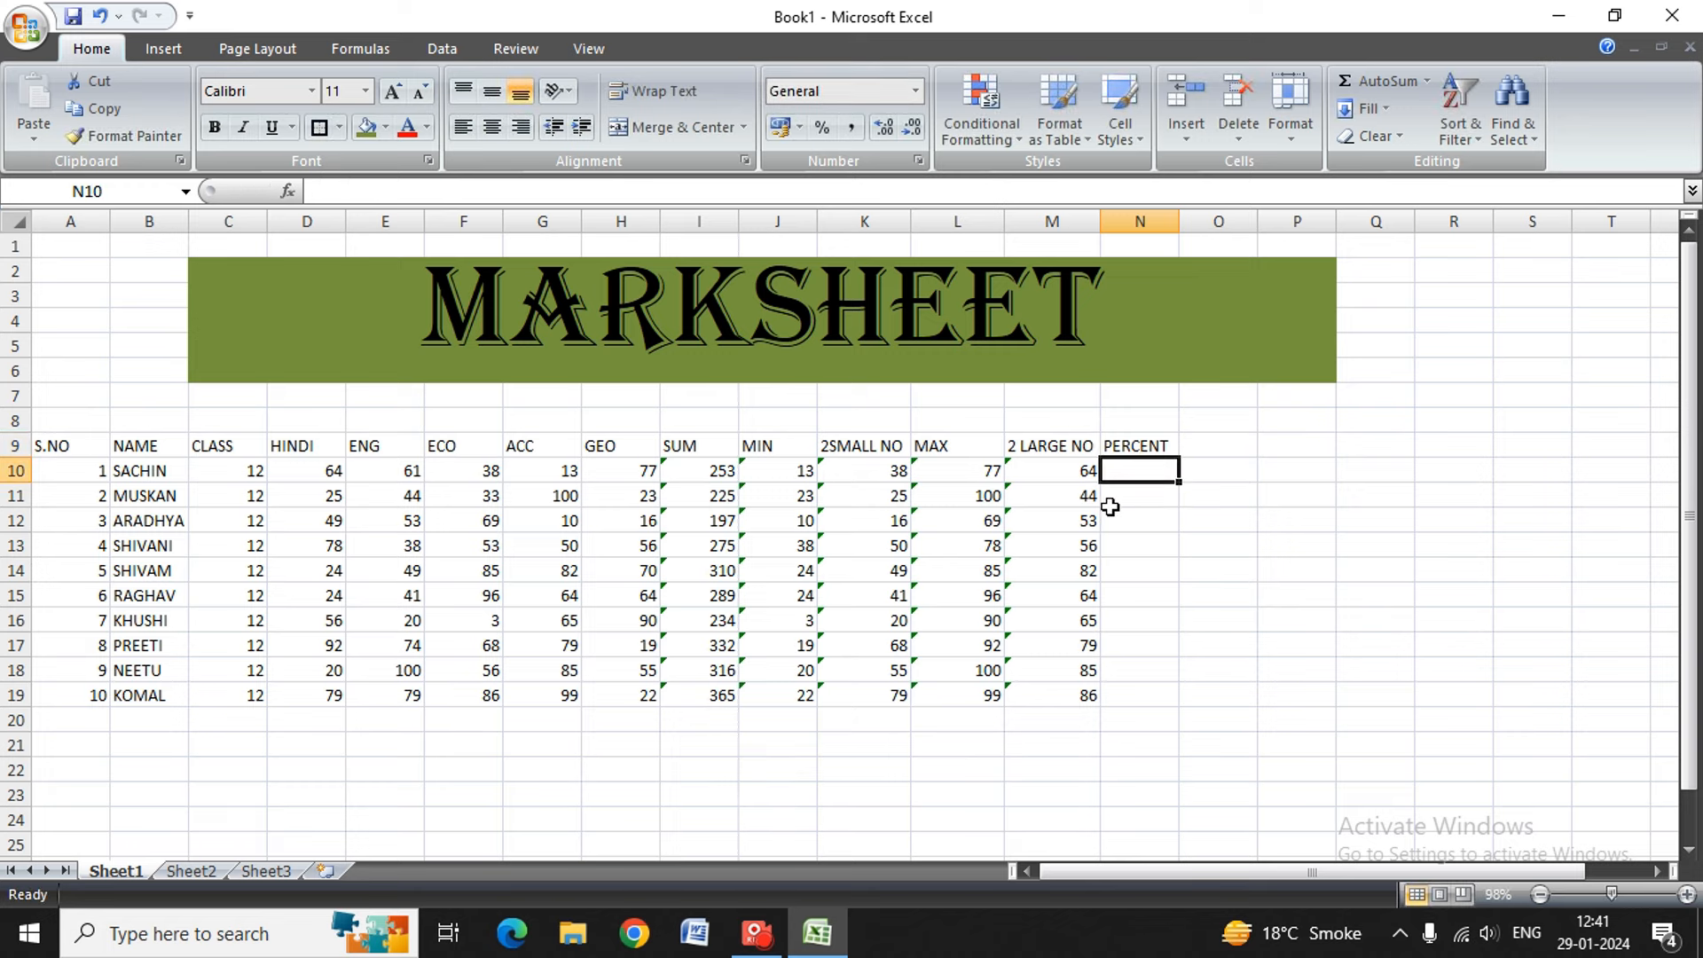
- Calculate the first student's percentage in N10 by dividing the SUM value by 5 with =I10/5
type("=")
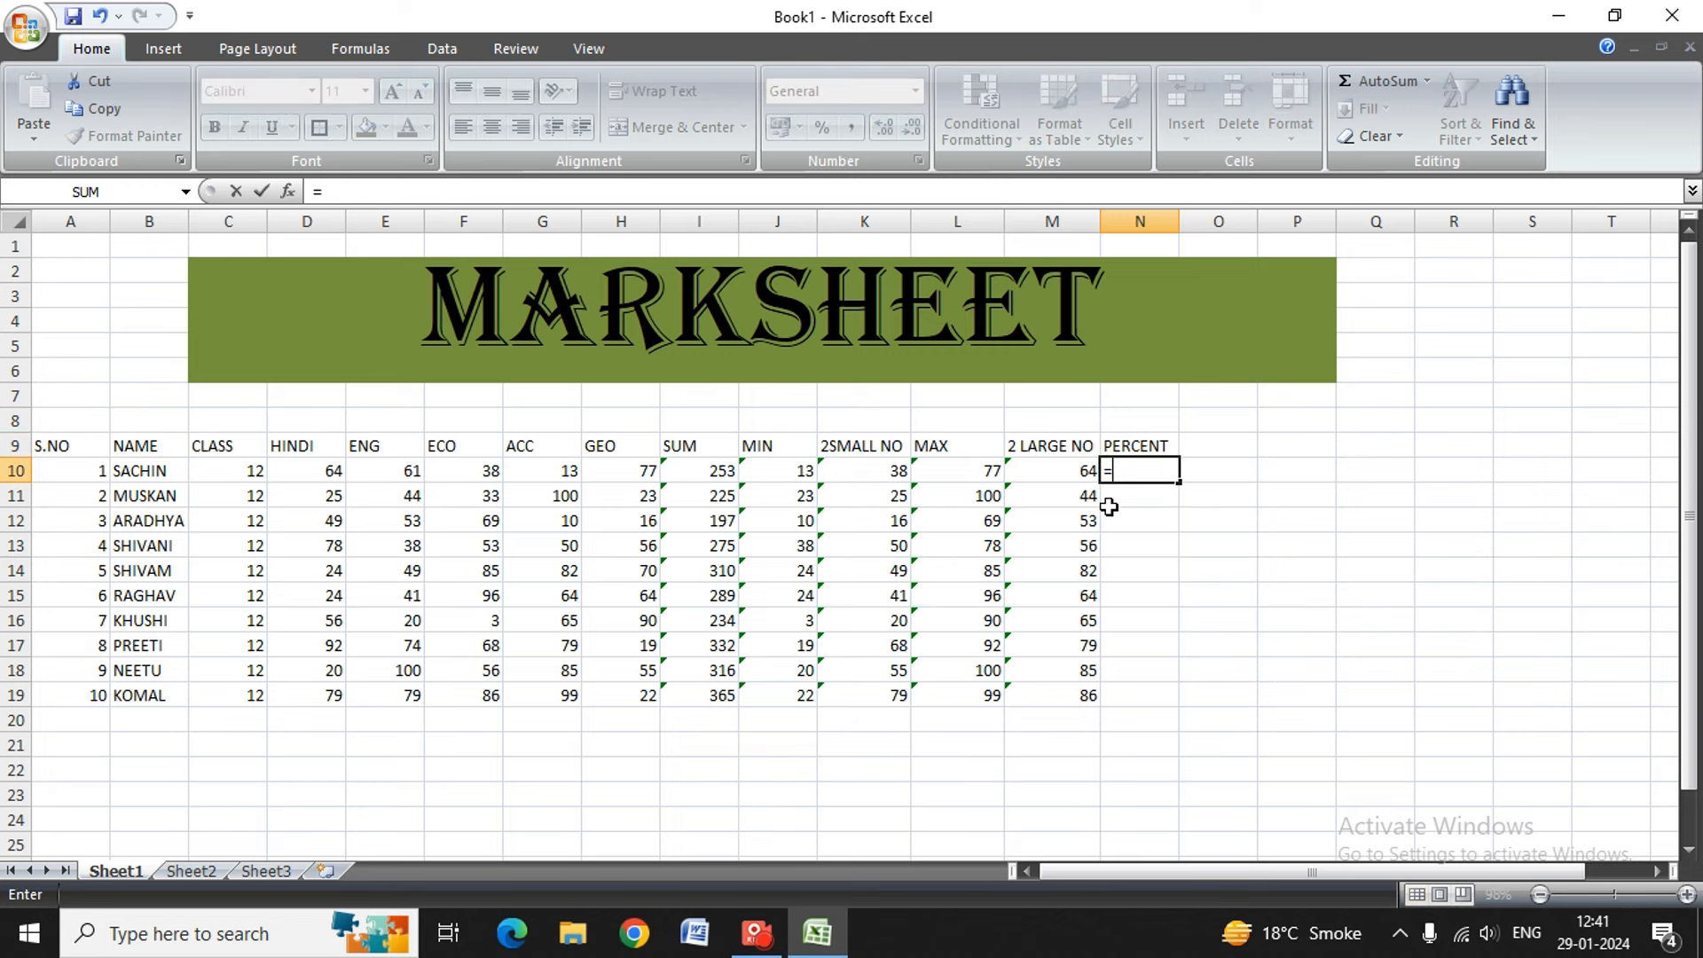
key("Left")
key("Left")
key("Left")
key("Left")
key("Left")
key("Left")
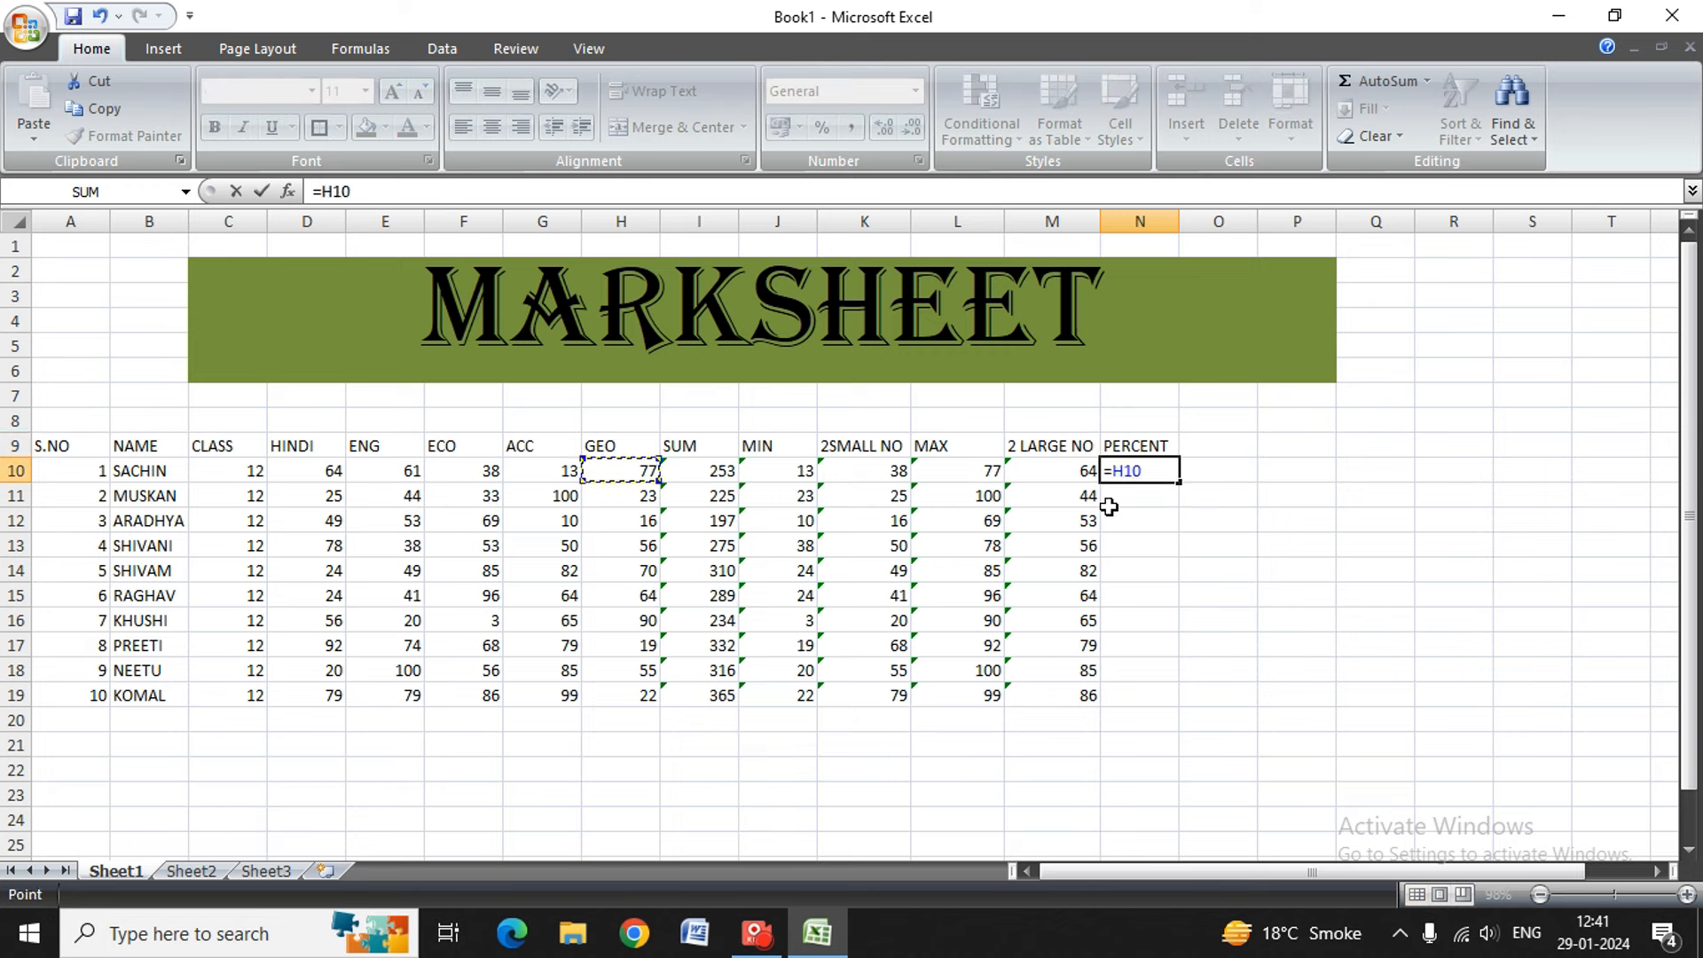
key("Right")
key("Right")
key("Right")
key("Right")
key("Right")
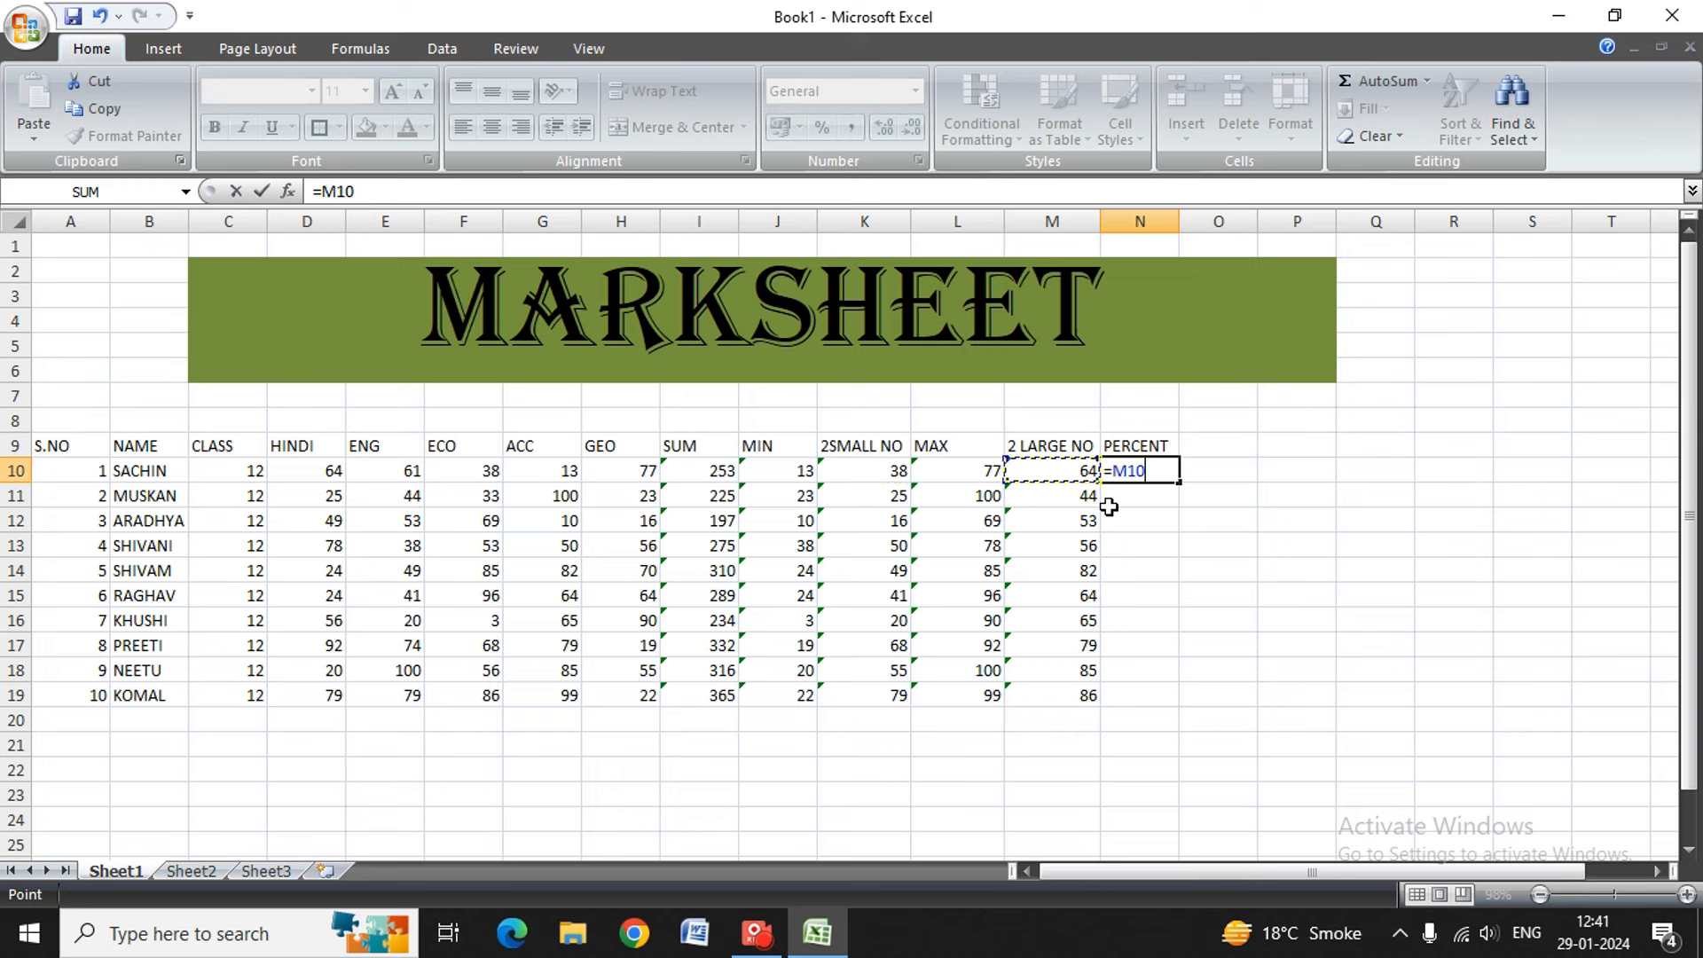
key("Left")
key("Left")
key("Left")
key("Left")
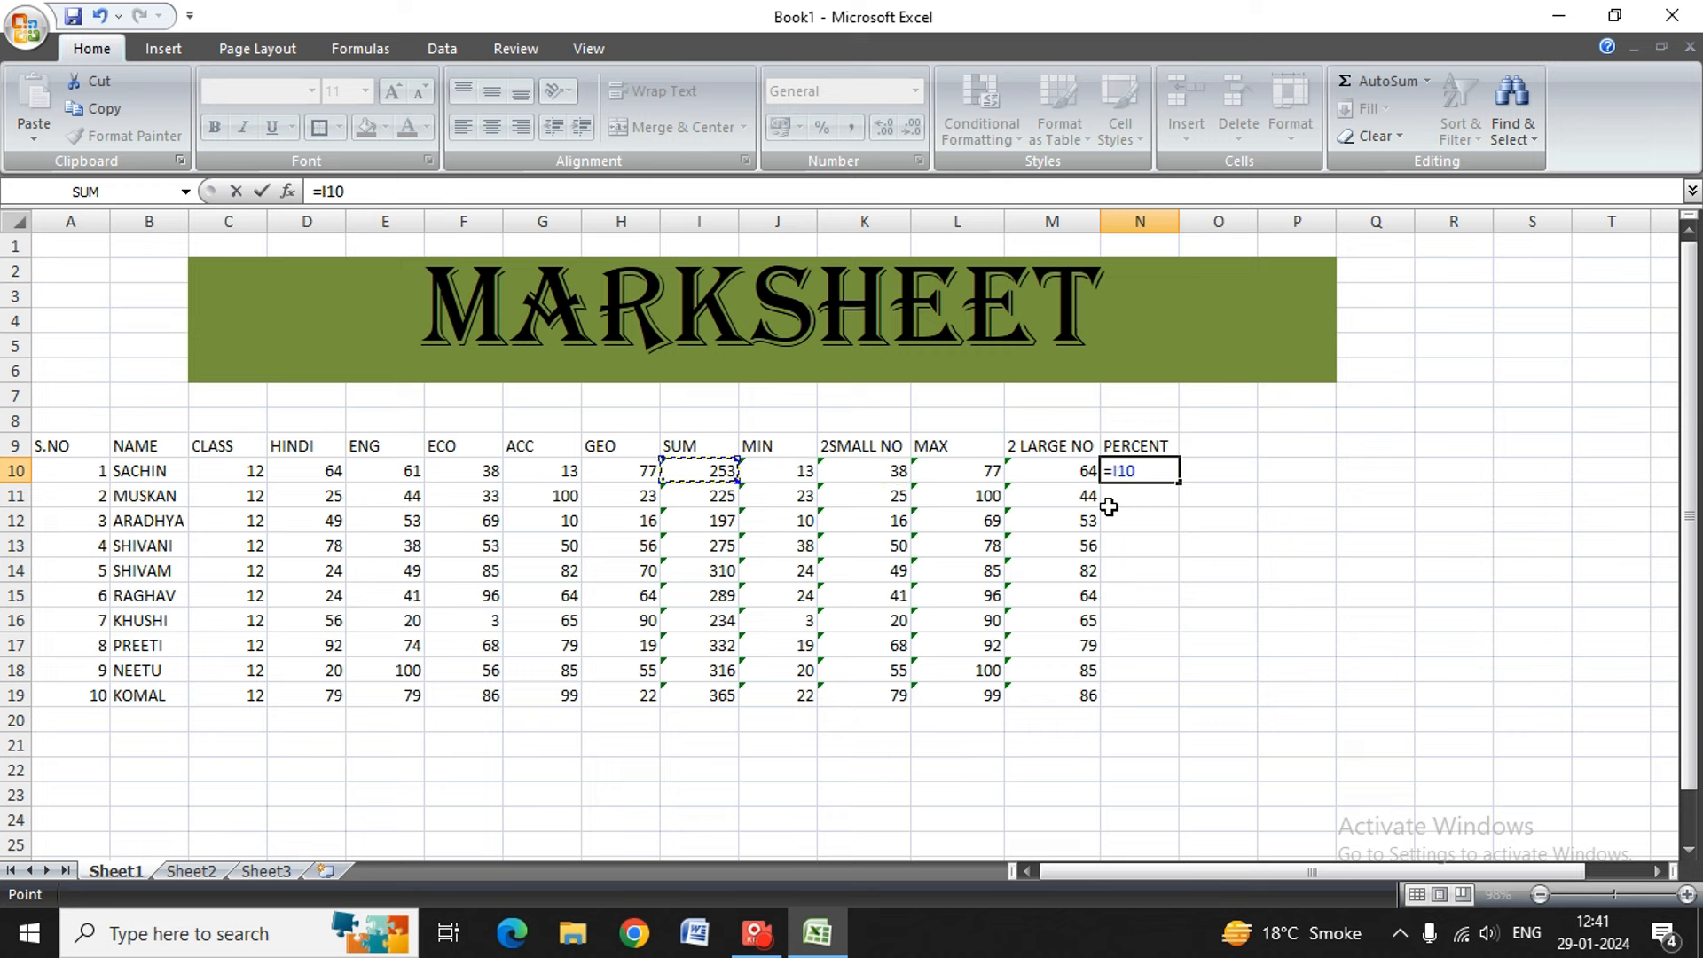
type("/")
type("5")
key("Return")
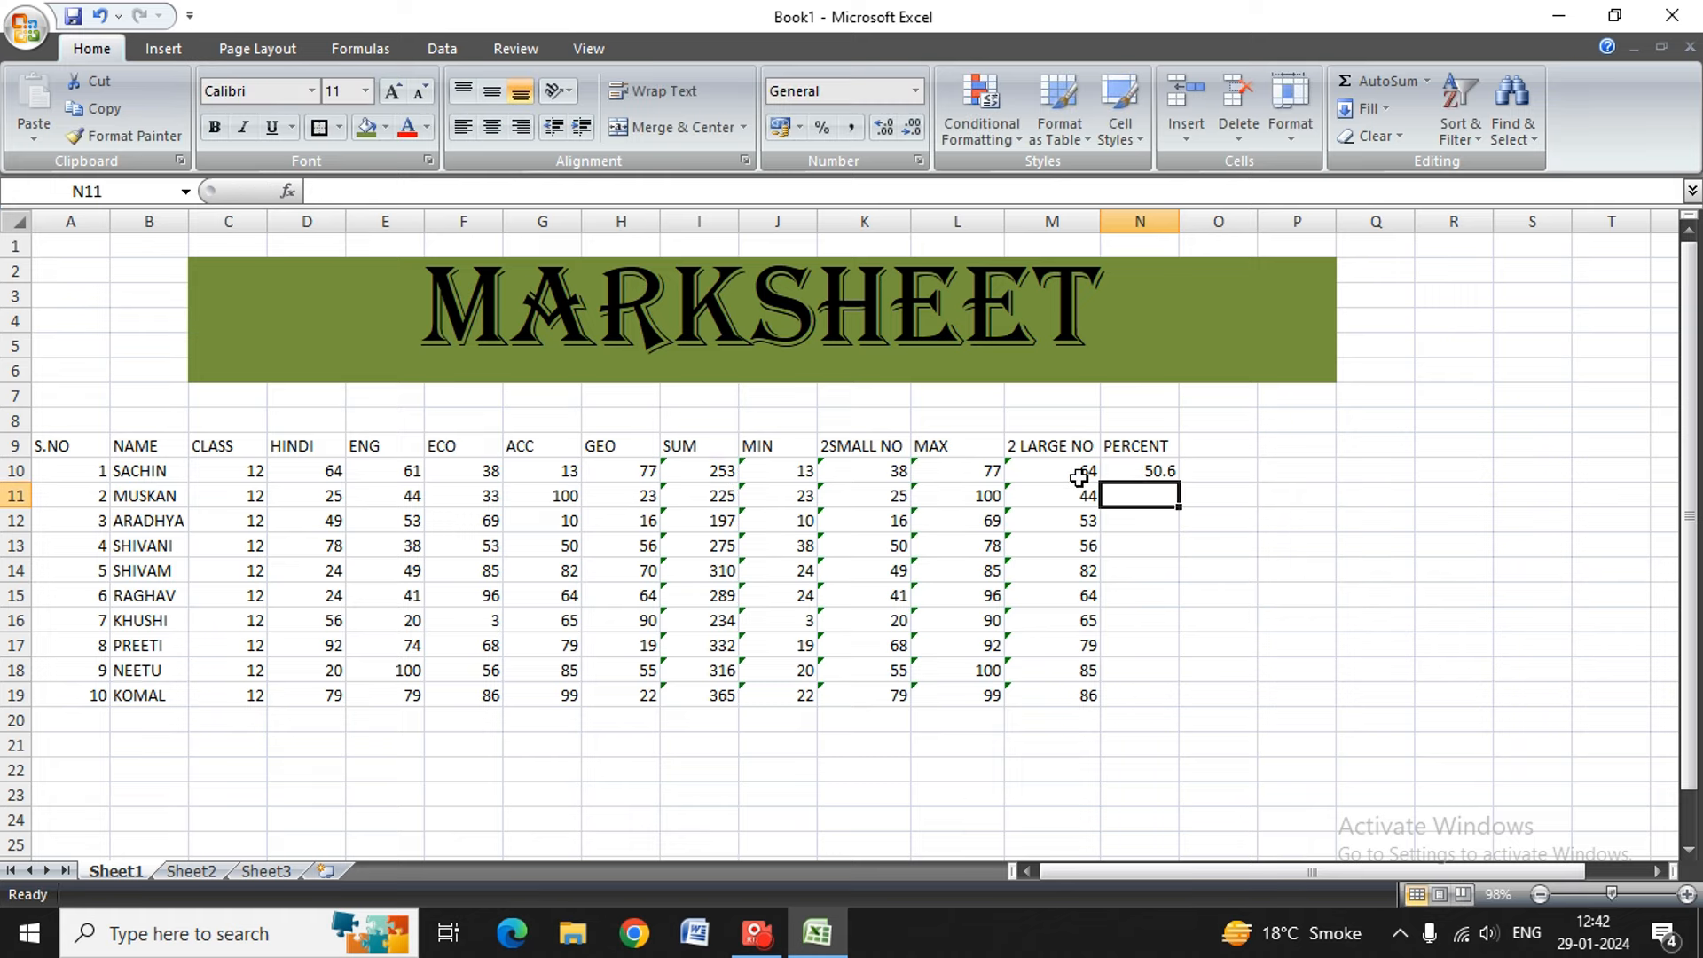
- Fill the percentage formula from N10 down through N19 for all the students
key("Up")
key("shift+Down")
key("shift+Down")
key("shift+Down")
key("shift+Down")
key("shift+Down")
key("shift+Down")
key("shift+Down")
key("shift+Down")
key("shift+Down")
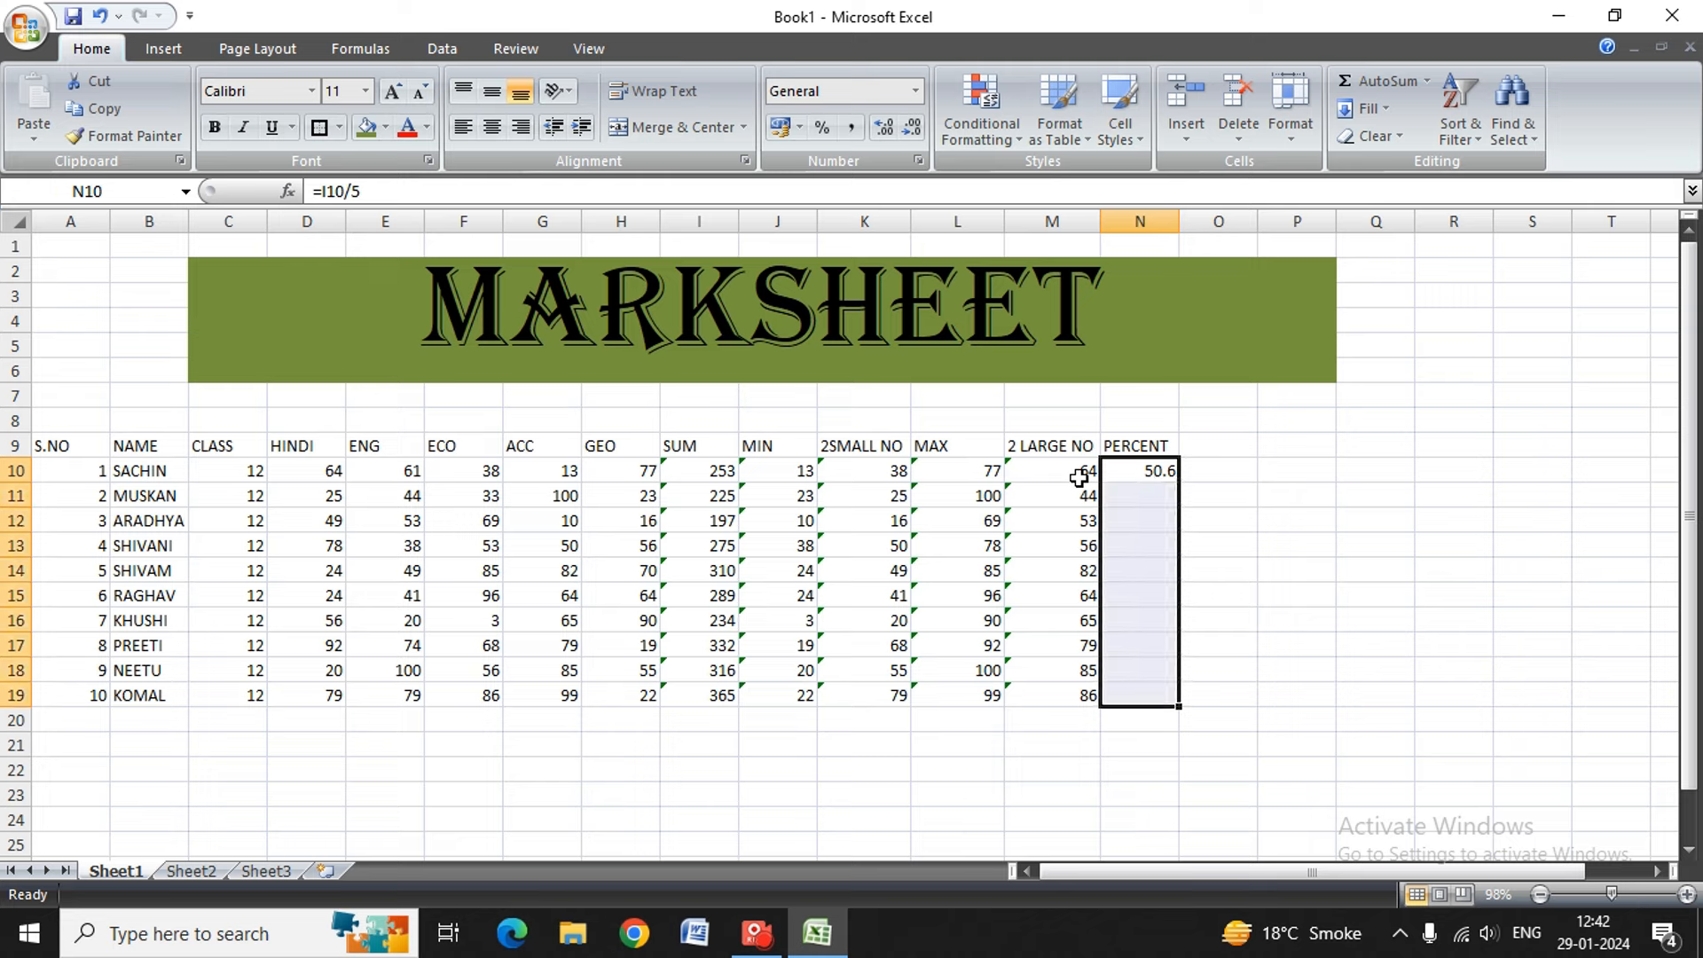
key("ctrl+d")
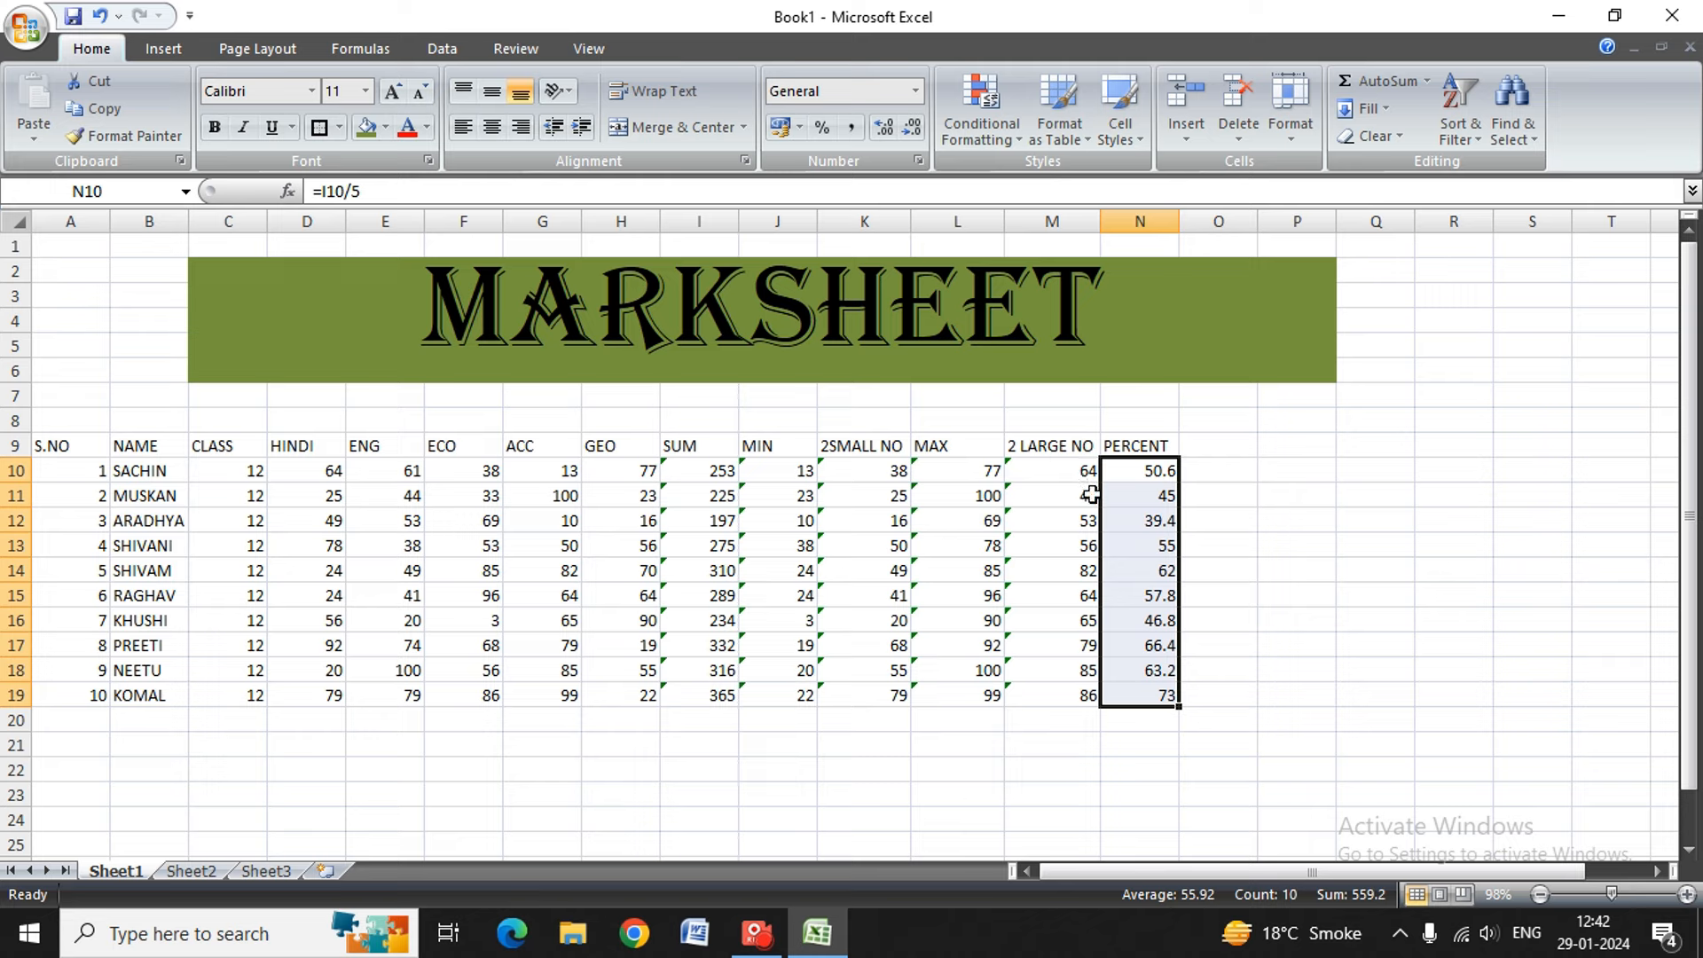
left_click(1362, 454)
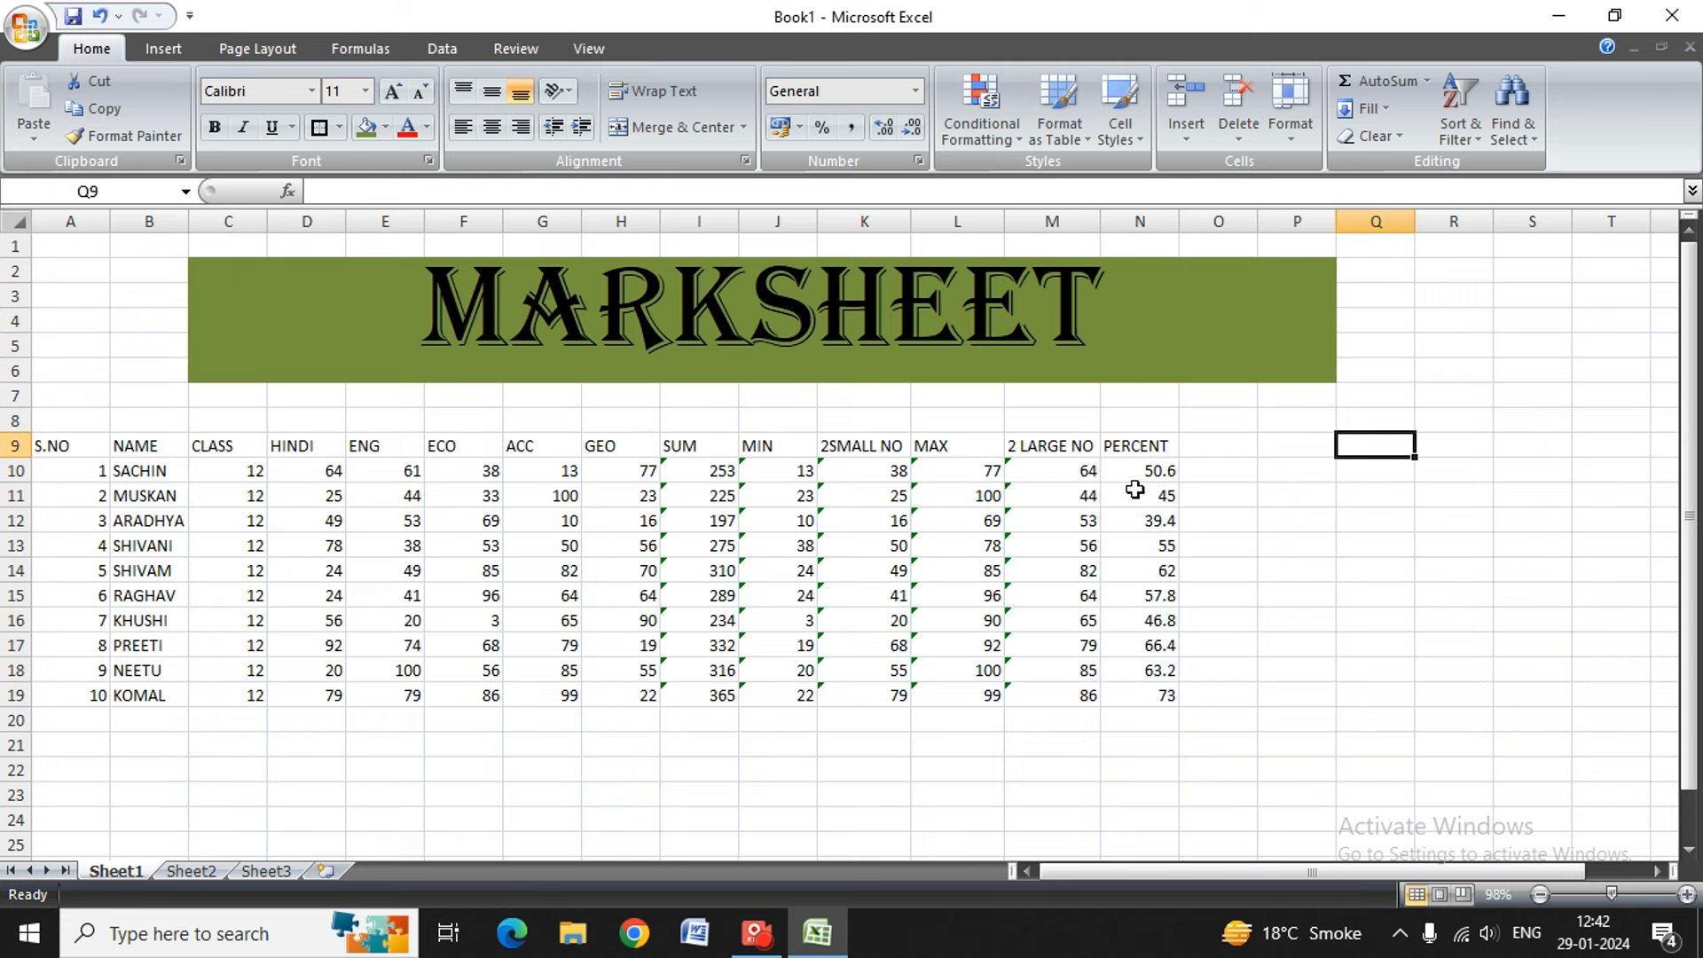
- Reduce the PERCENT values in N10, N12 and N15 to N18 to zero decimal places
left_click(1138, 473)
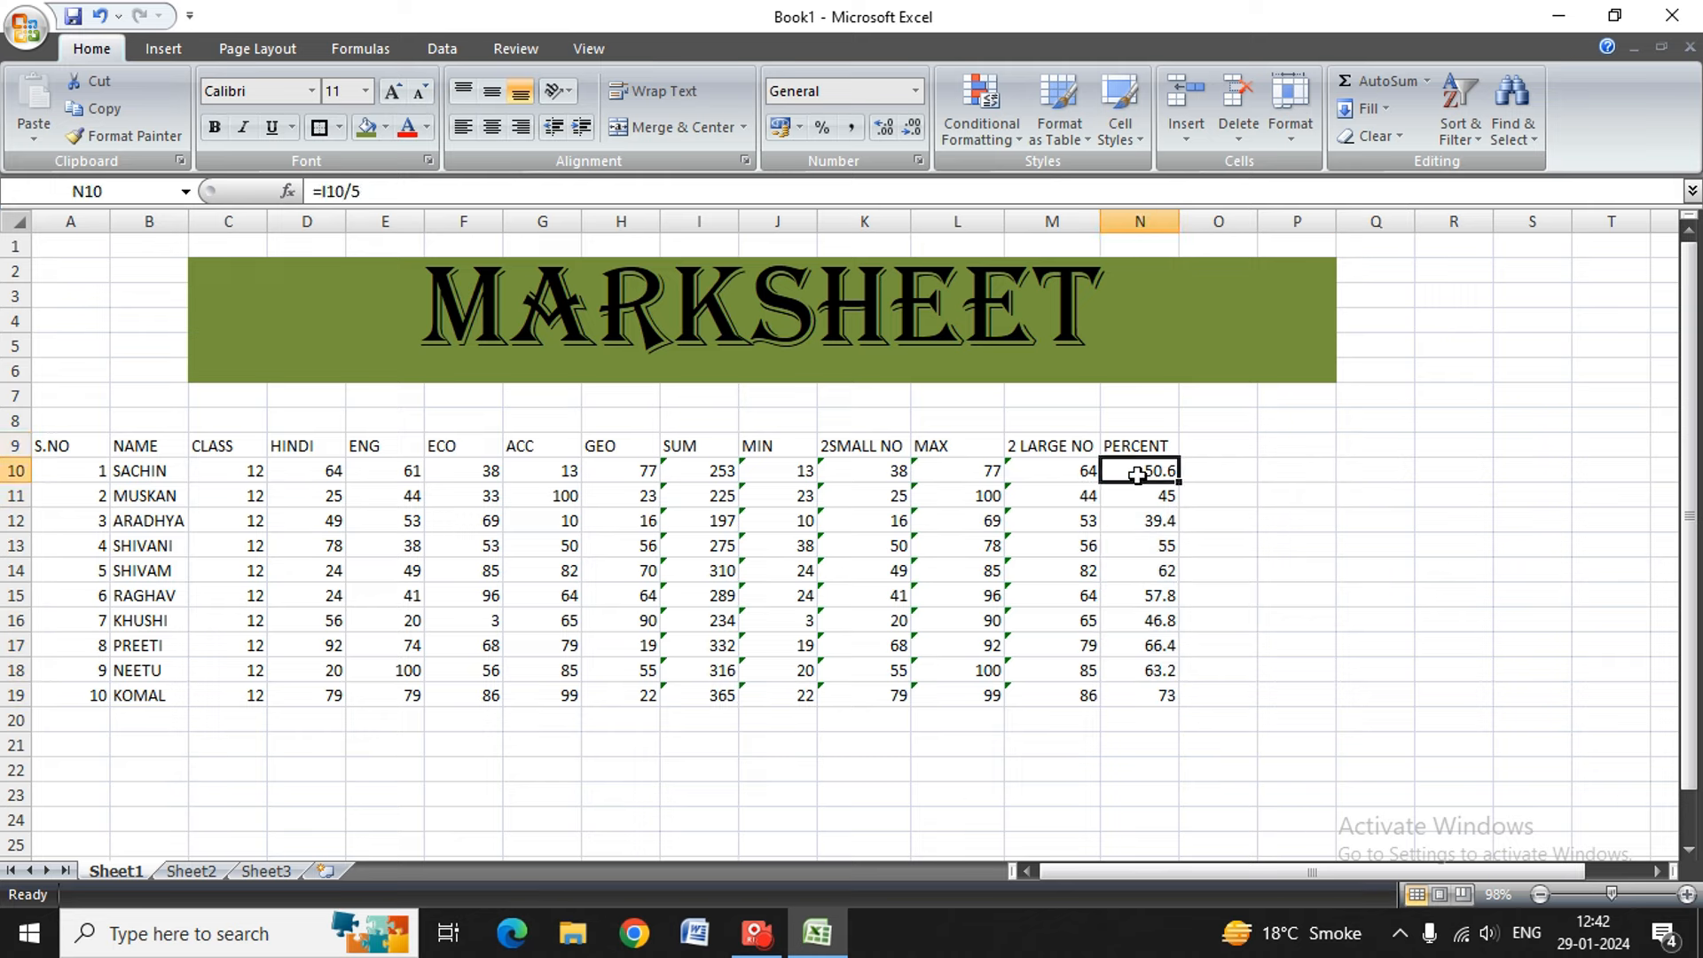
left_click(921, 135)
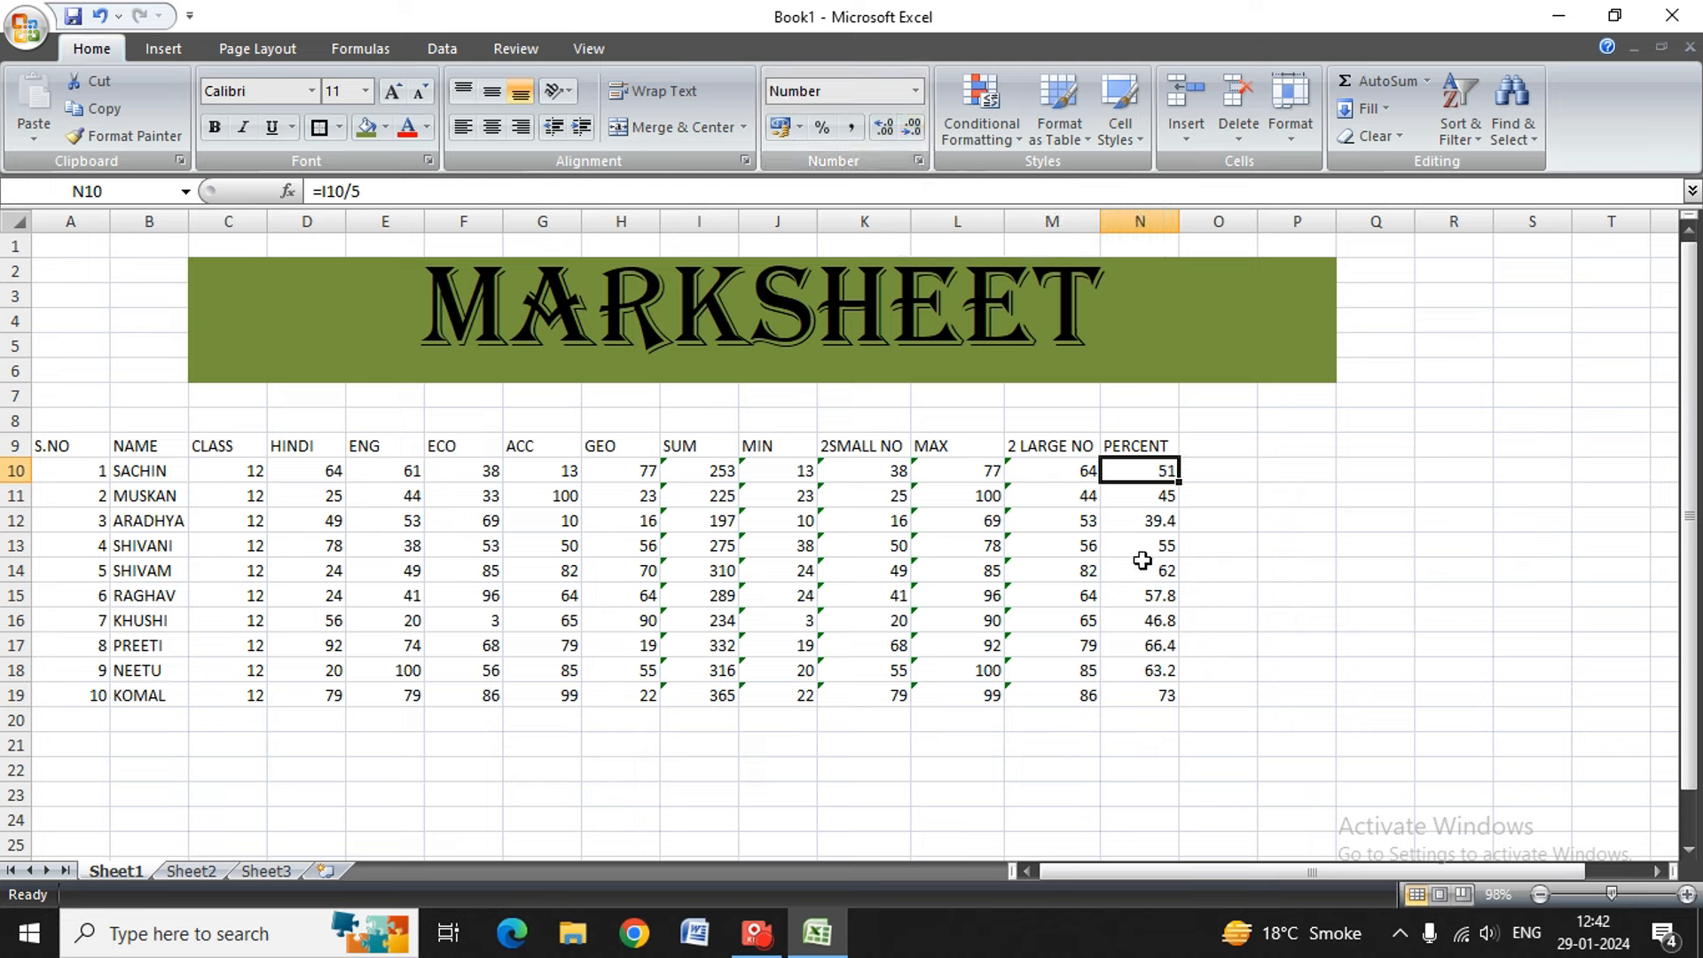
left_click(1149, 524)
left_click(905, 131)
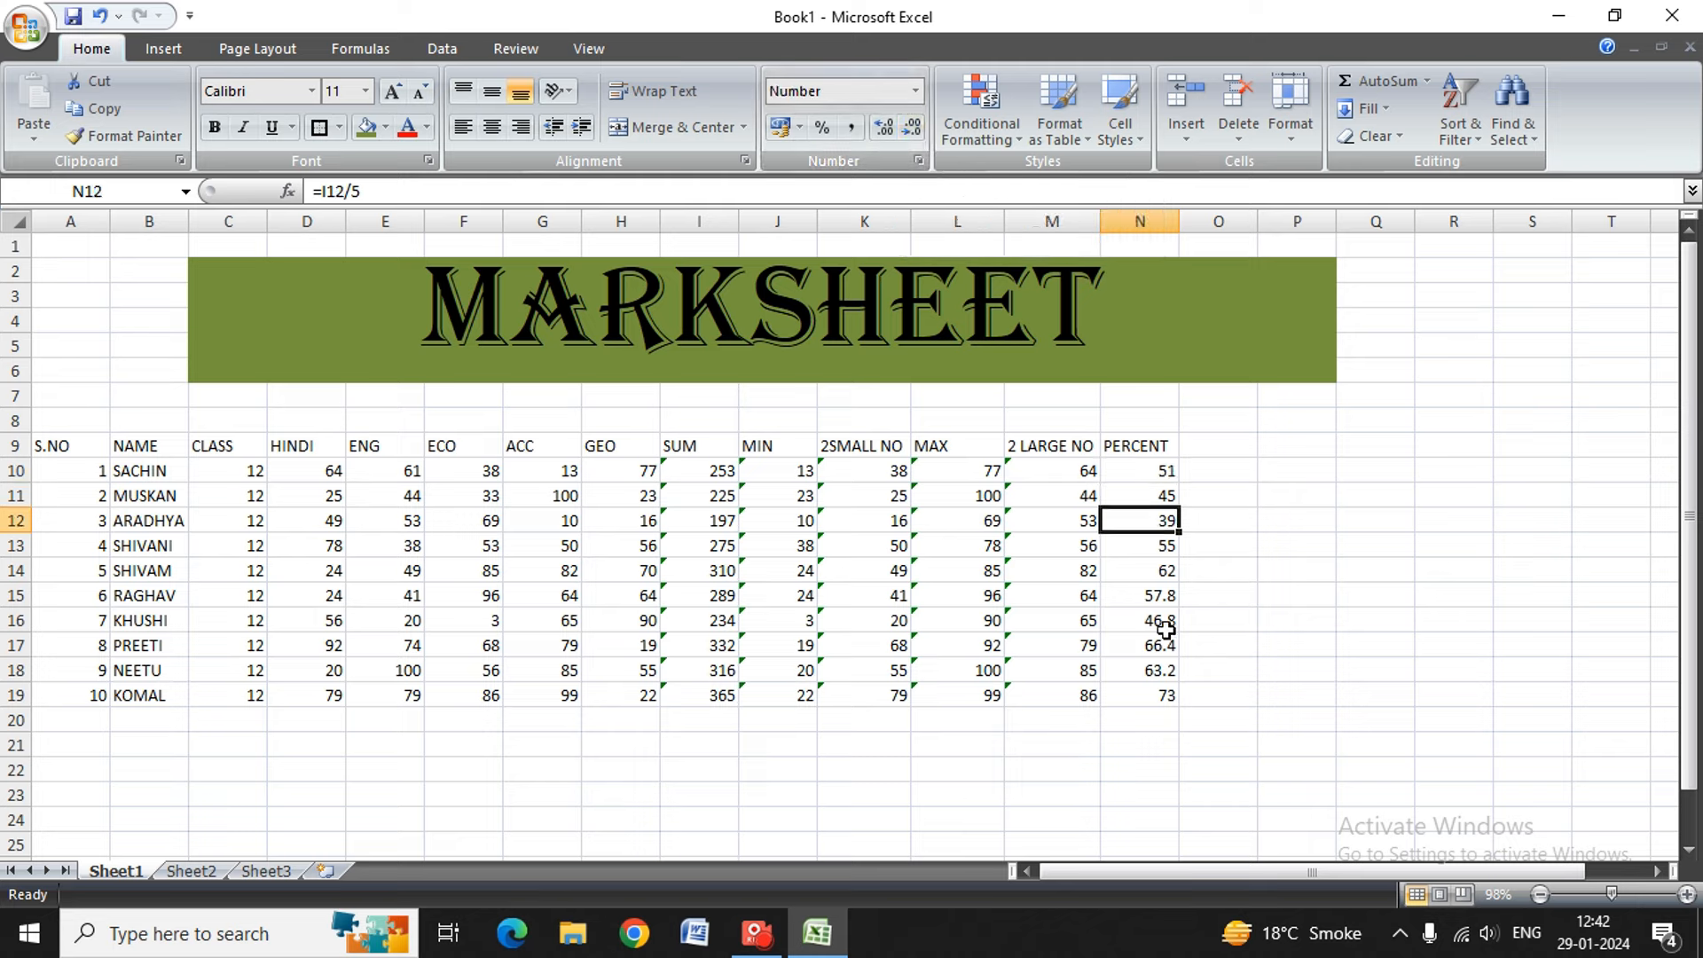
left_click_drag(1157, 596, 1165, 674)
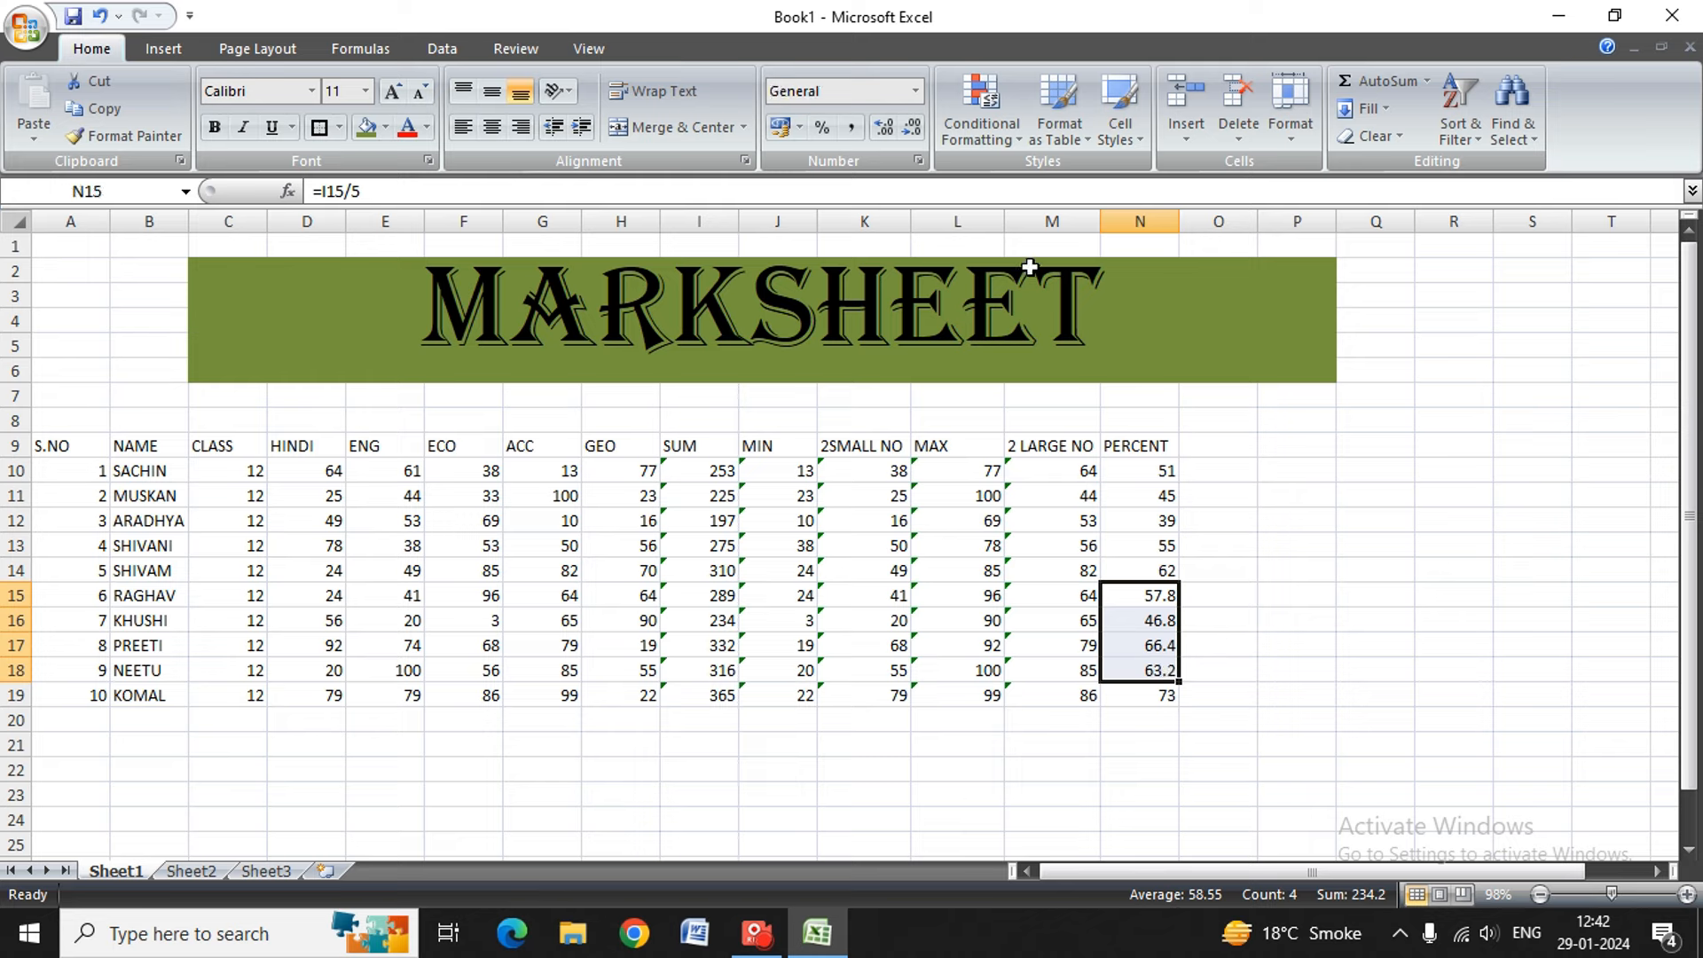
left_click(914, 133)
left_click(1439, 509)
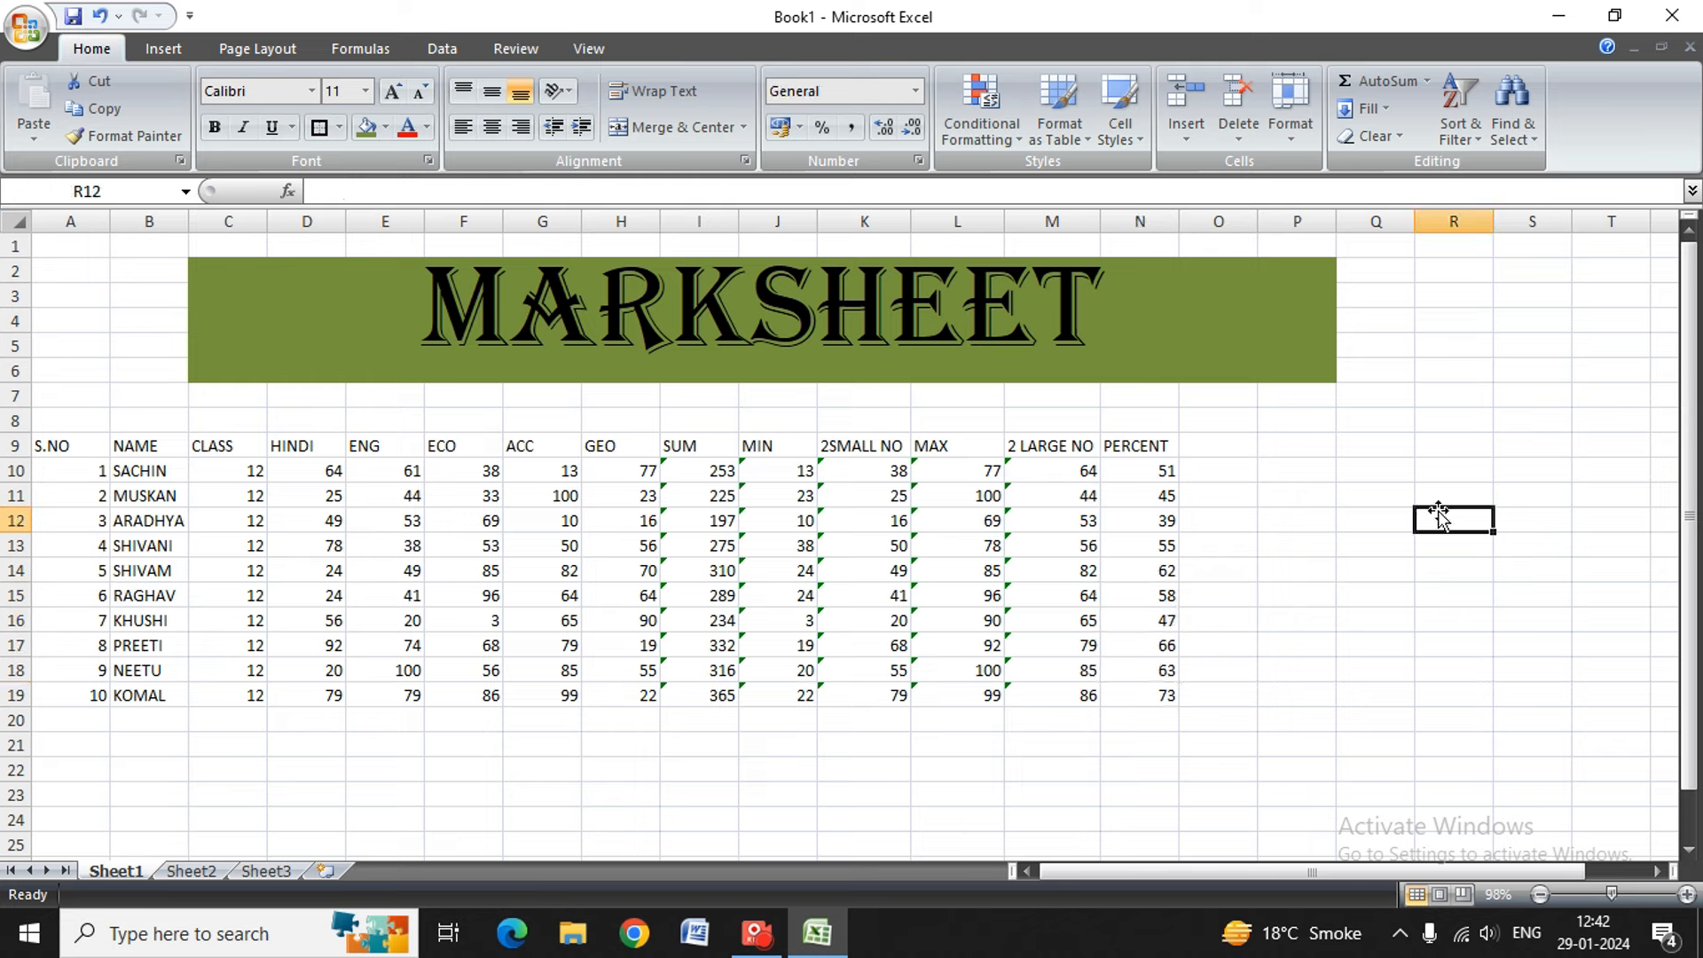
left_click(1203, 492)
left_click(1222, 444)
left_click(1228, 544)
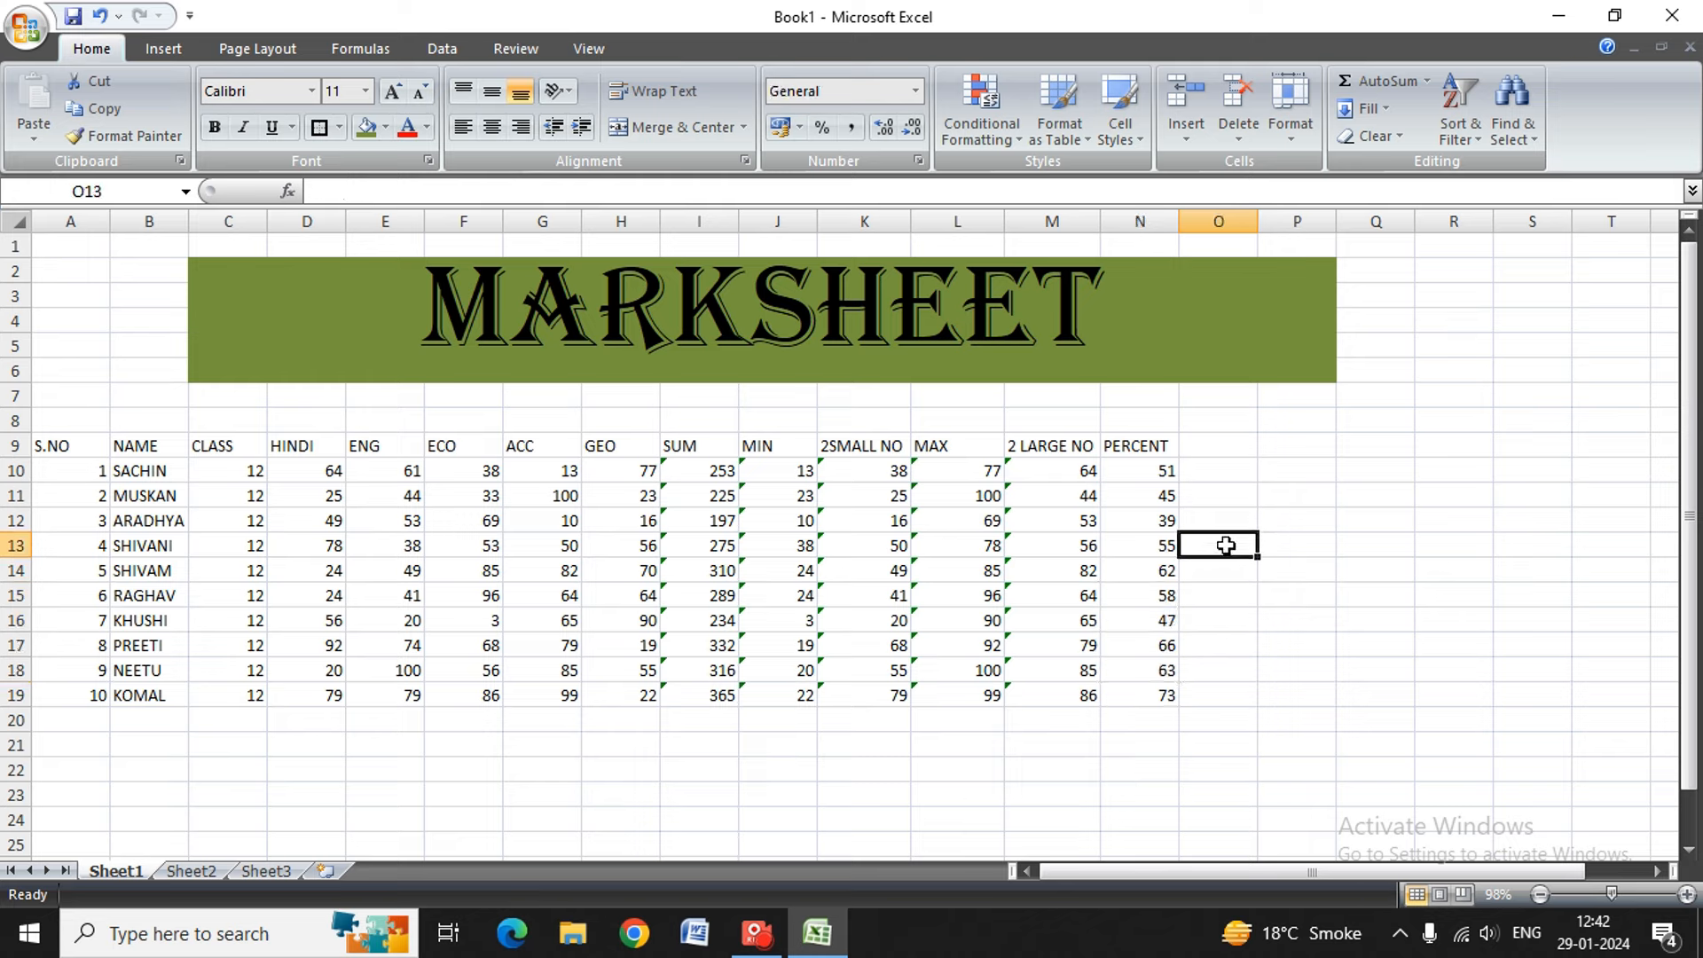
- Add the headings AVERGE in O9 and GRADE in P9, continuing the heading row after PERCENT
left_click(971, 521)
left_click(1222, 443)
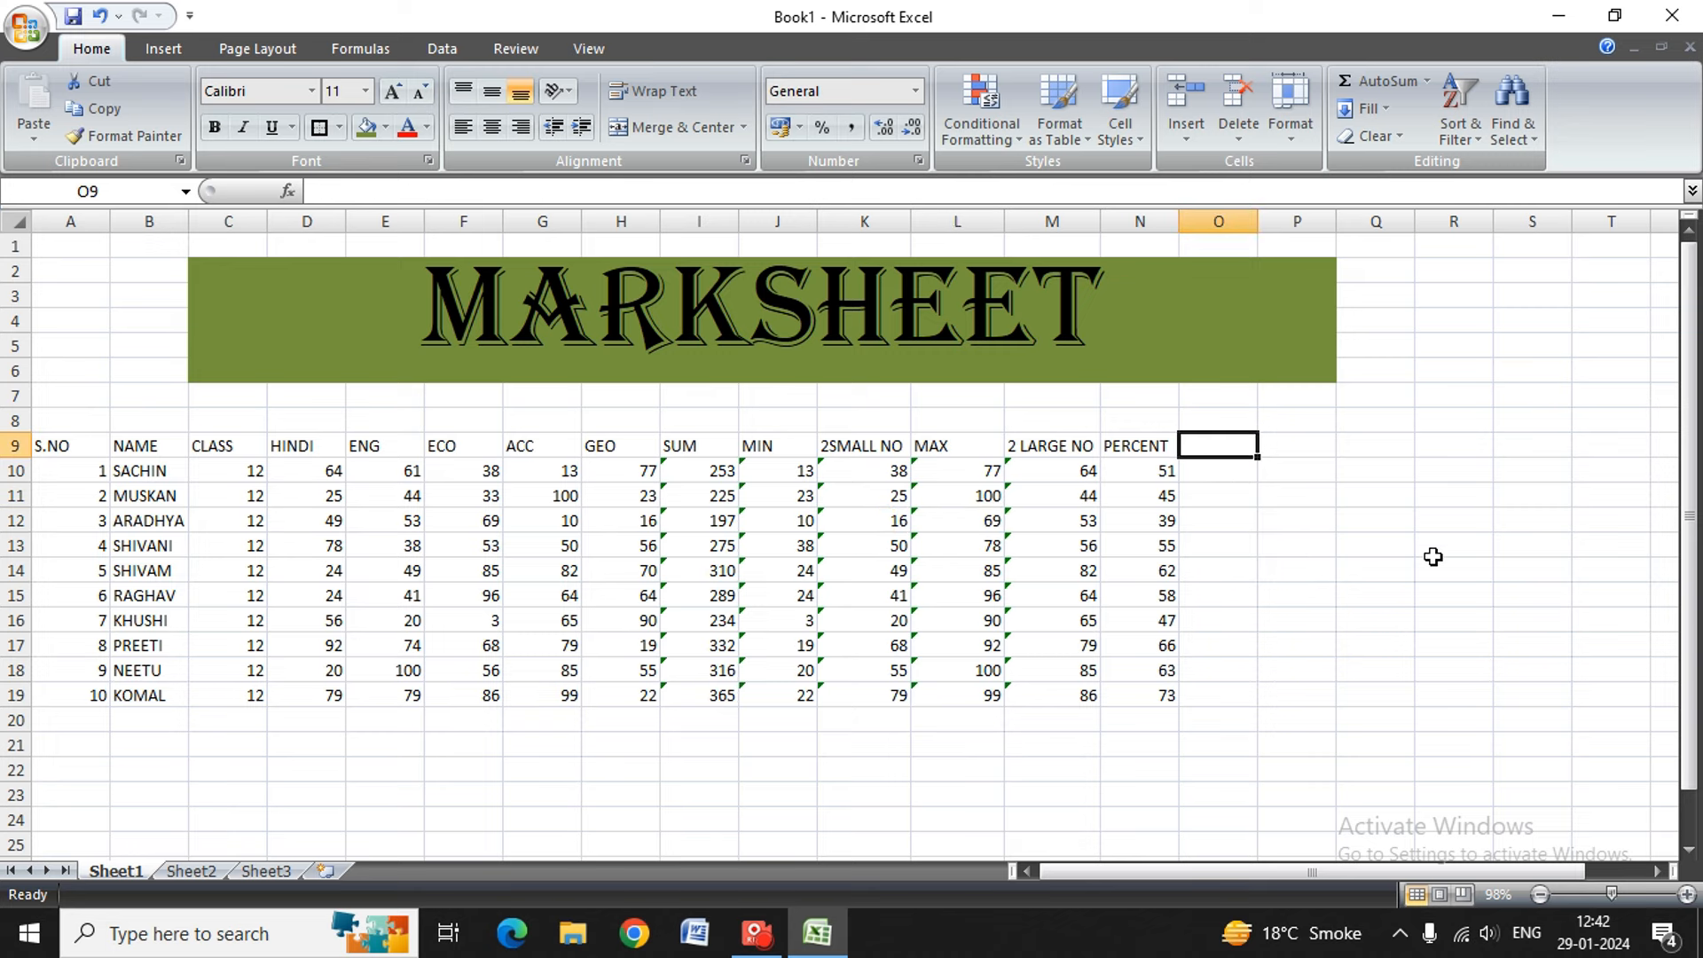
type("AVERG")
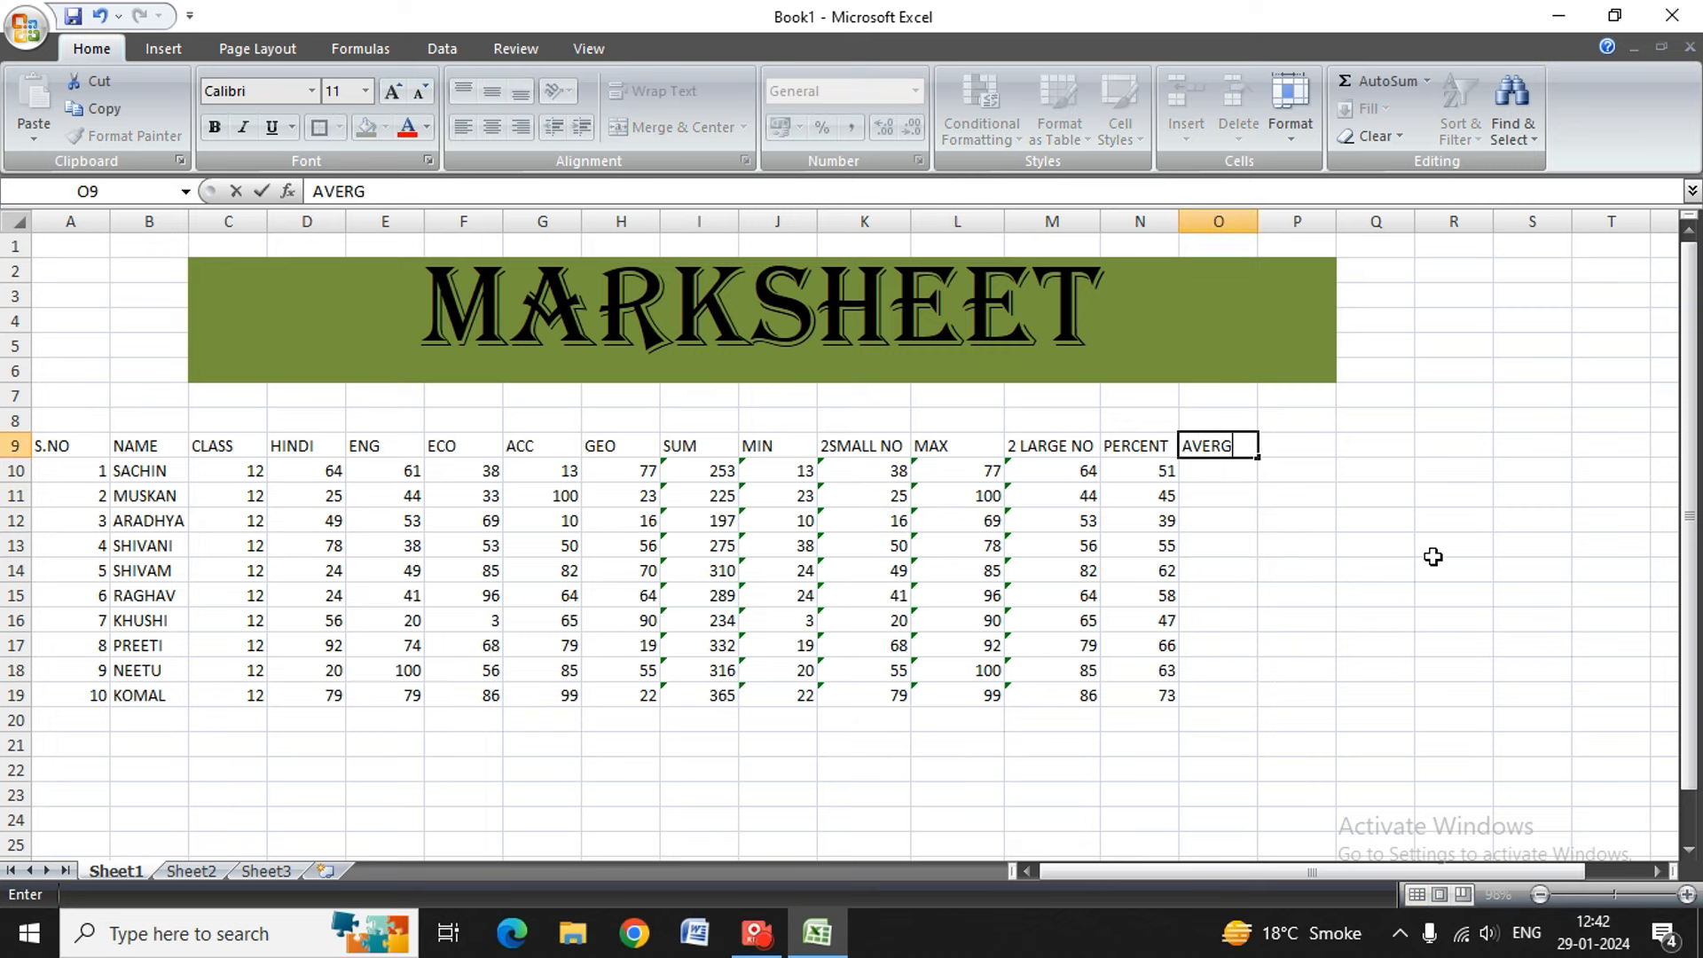
type("E")
key("Tab")
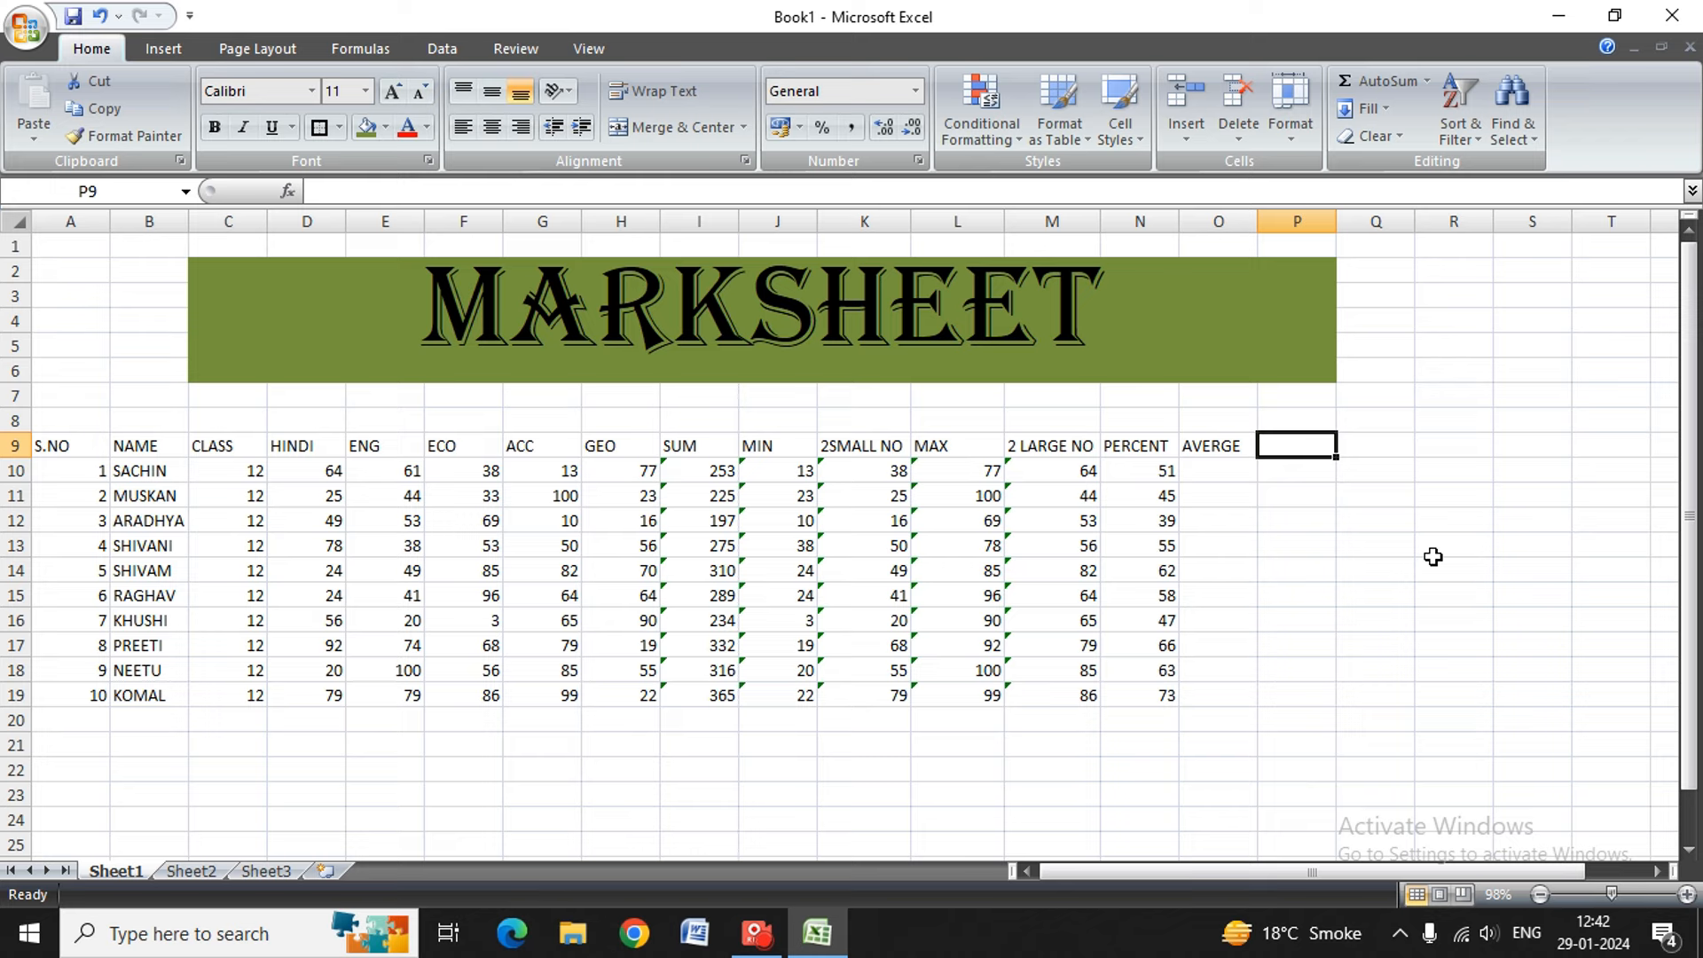
type("GRAE")
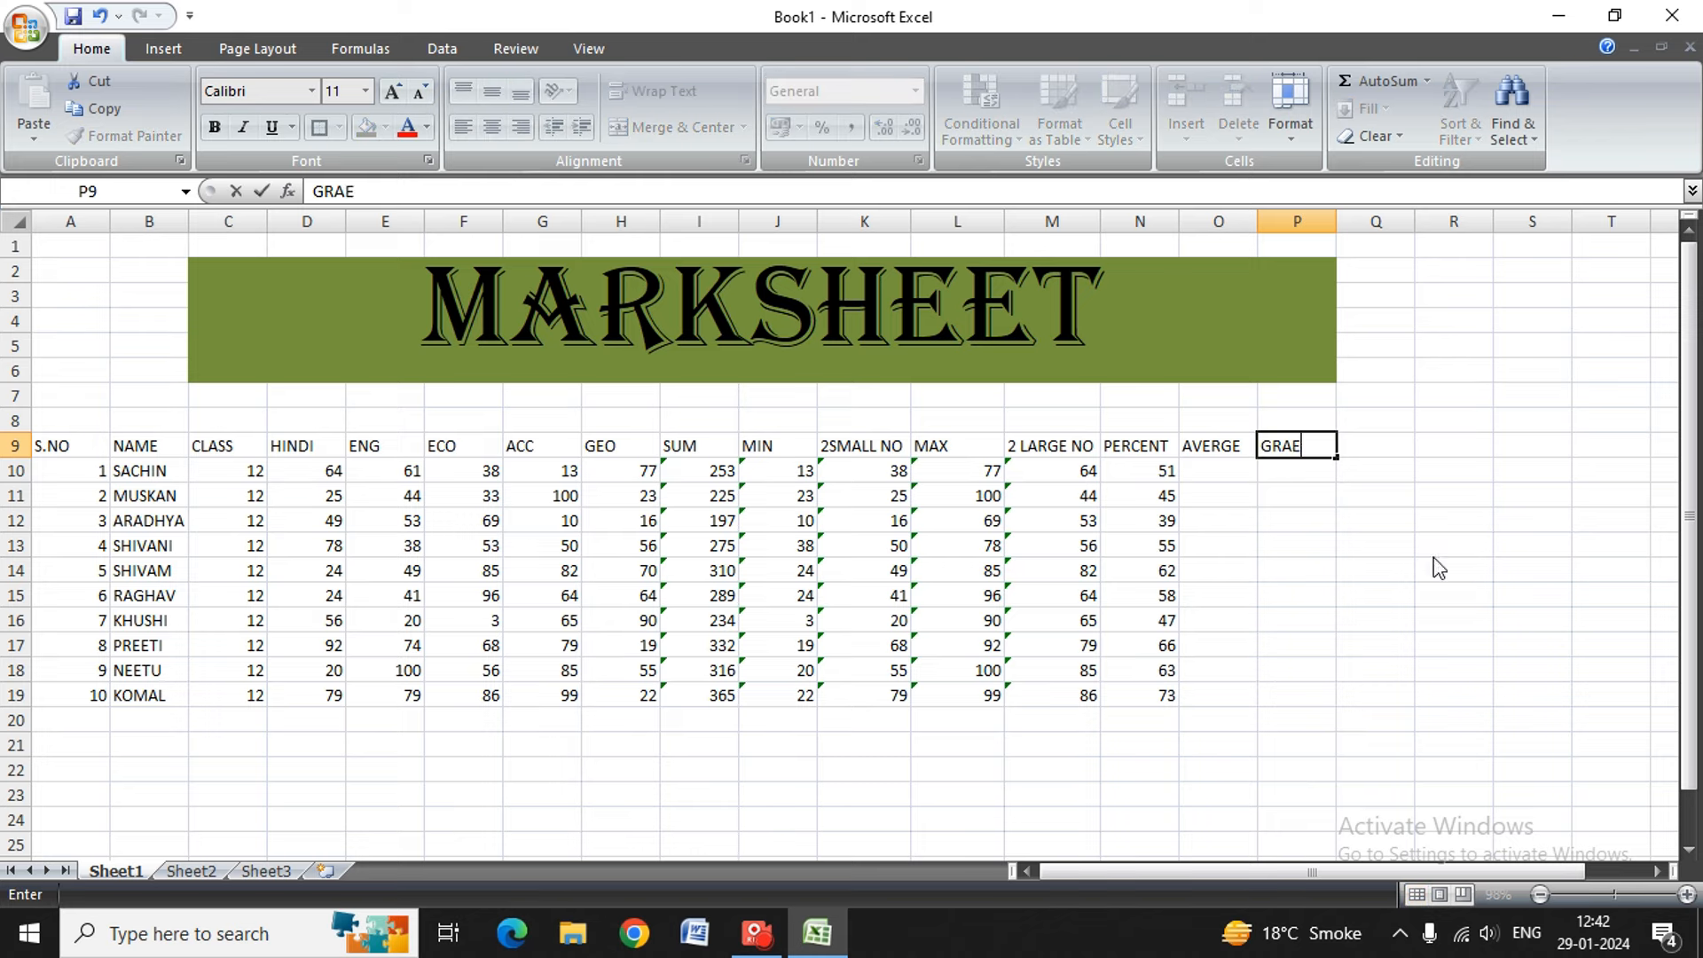
key("BackSpace")
key("BackSpace")
type("ADE")
key("Left")
key("Down")
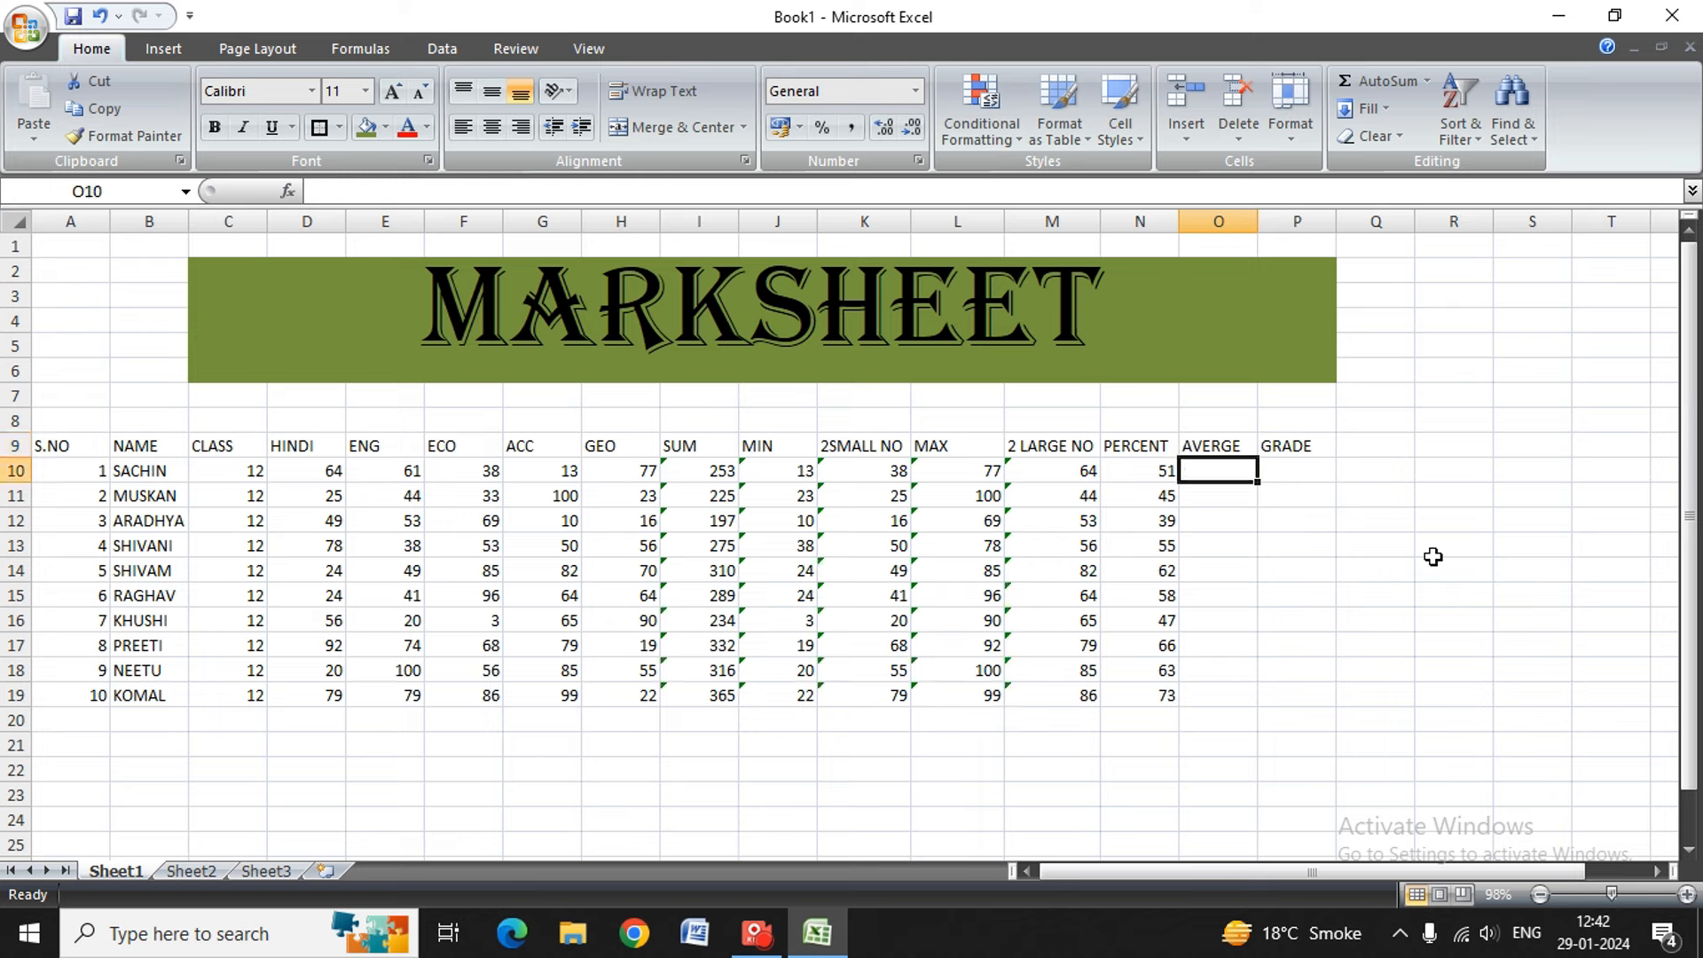
type("=")
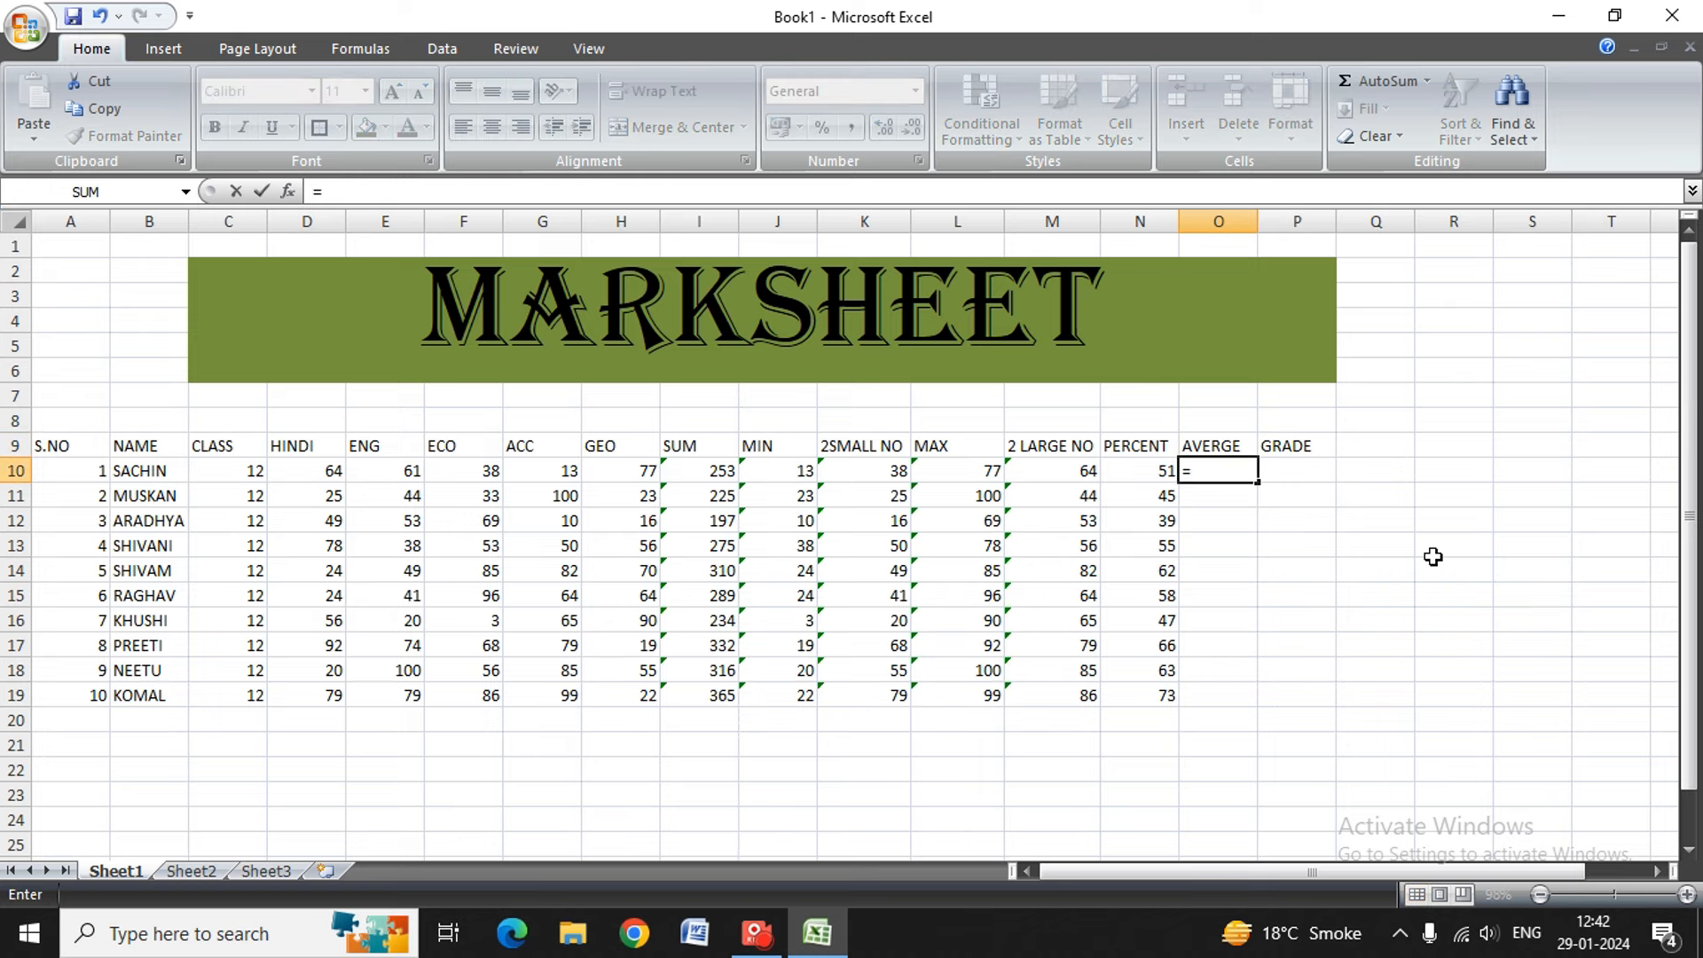
type("AVERA")
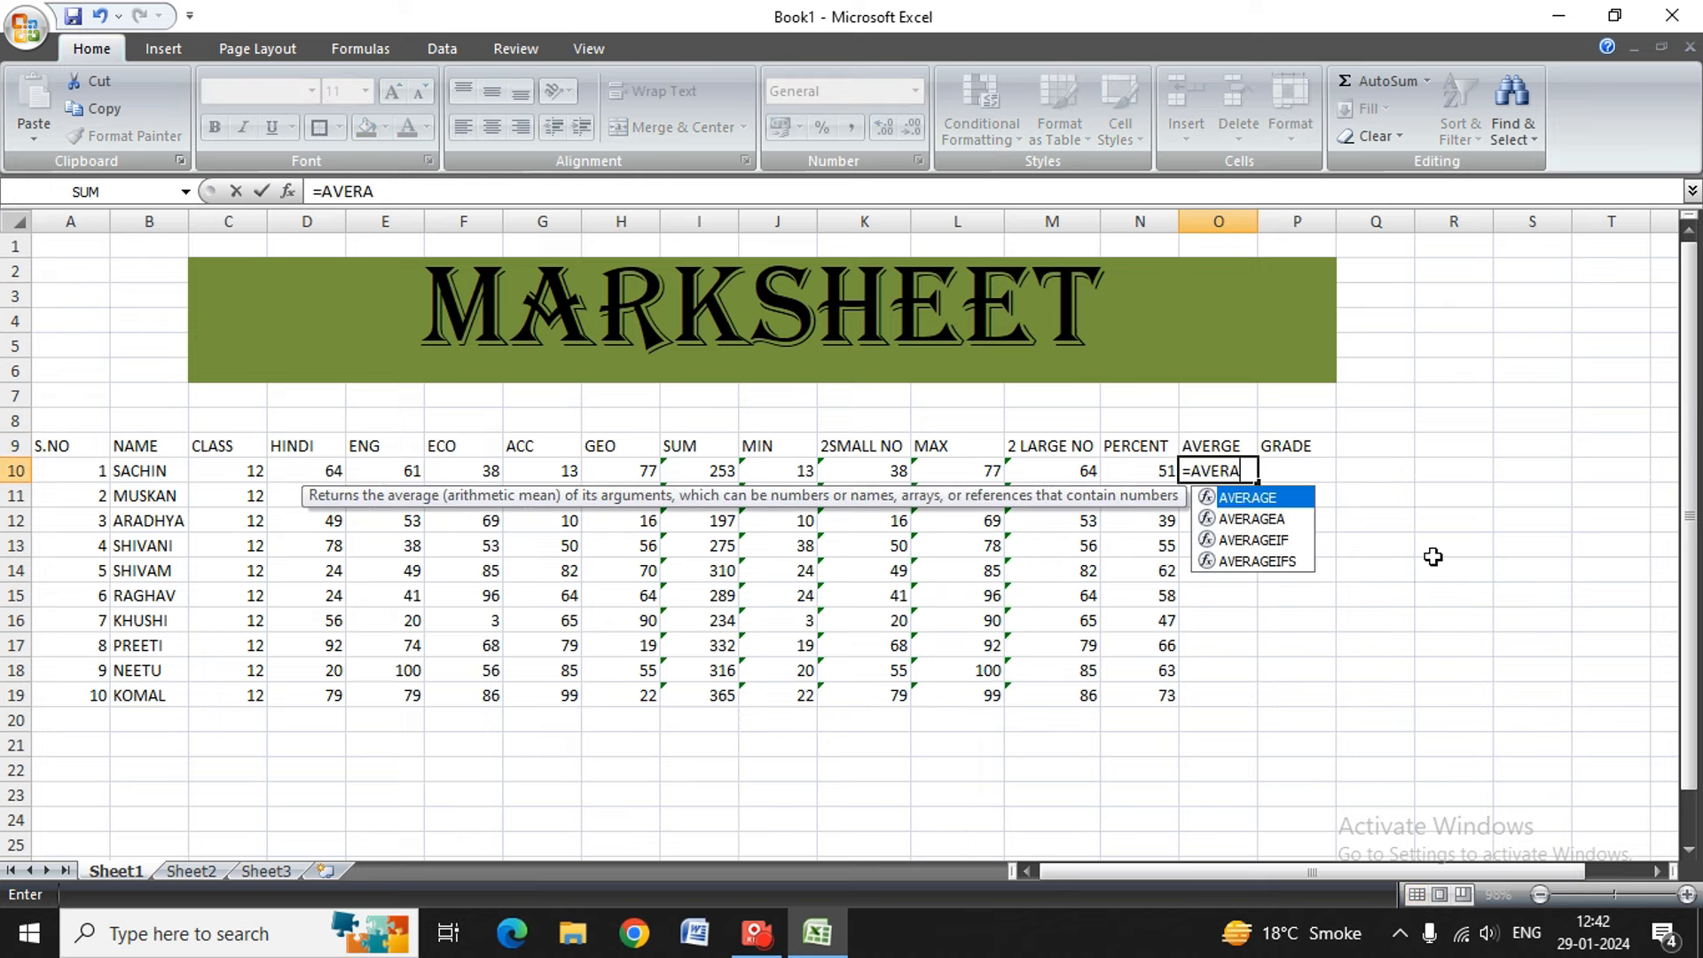
type("GE")
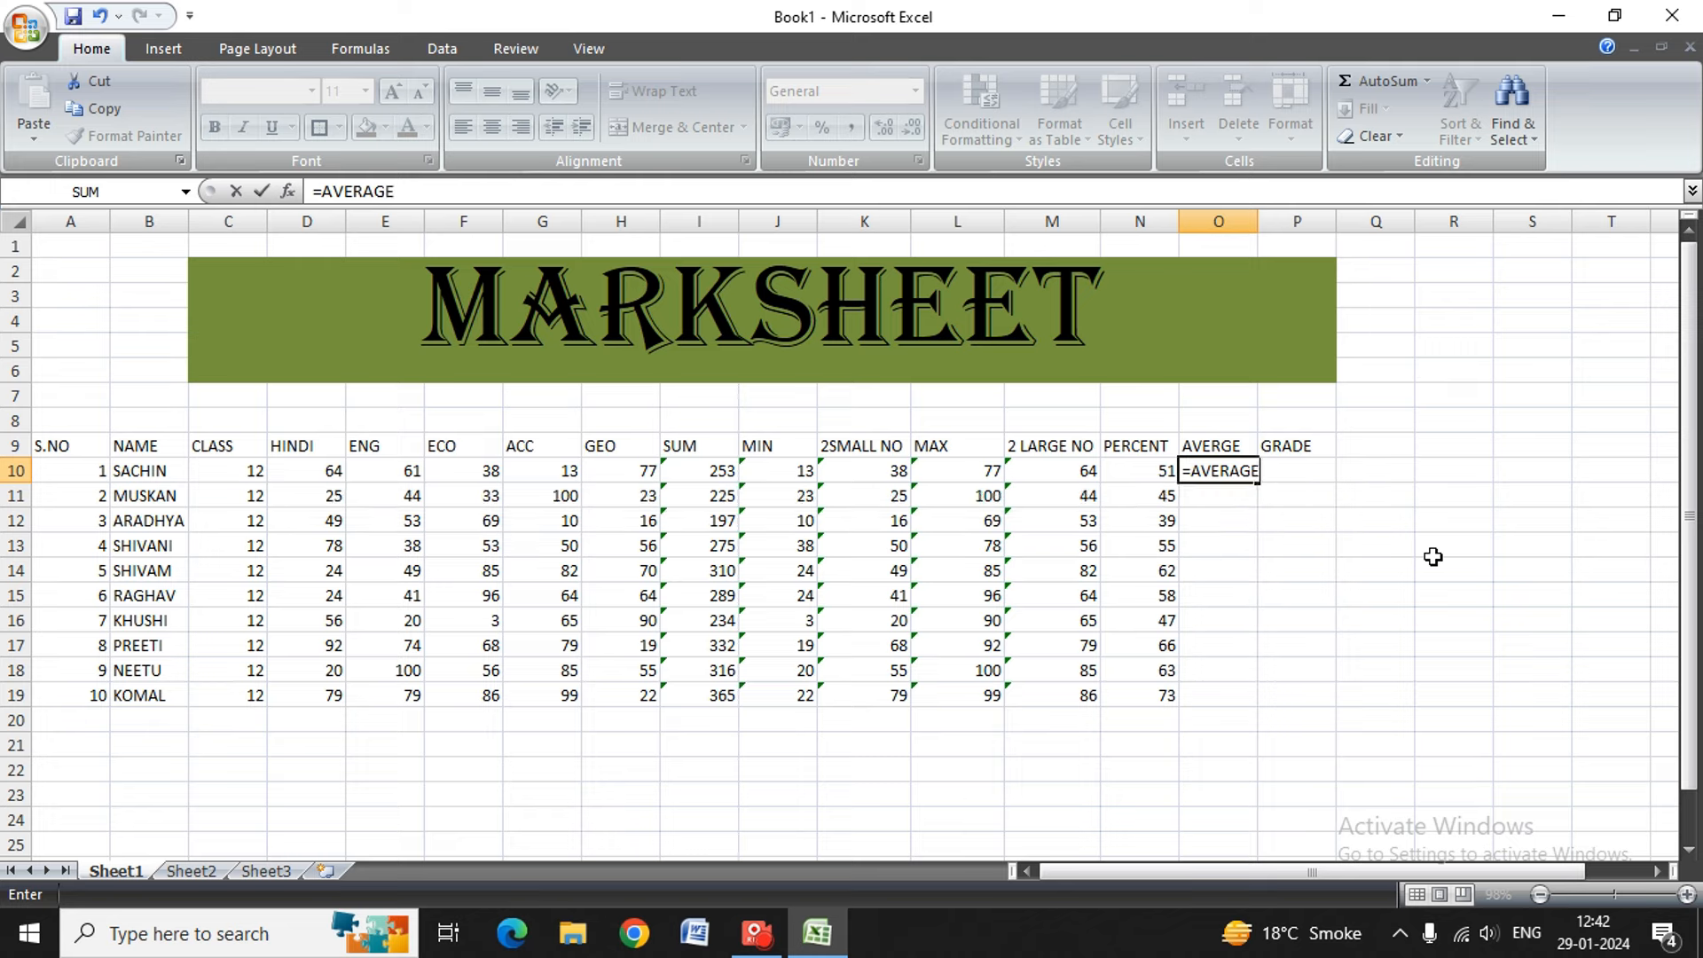
key("Tab")
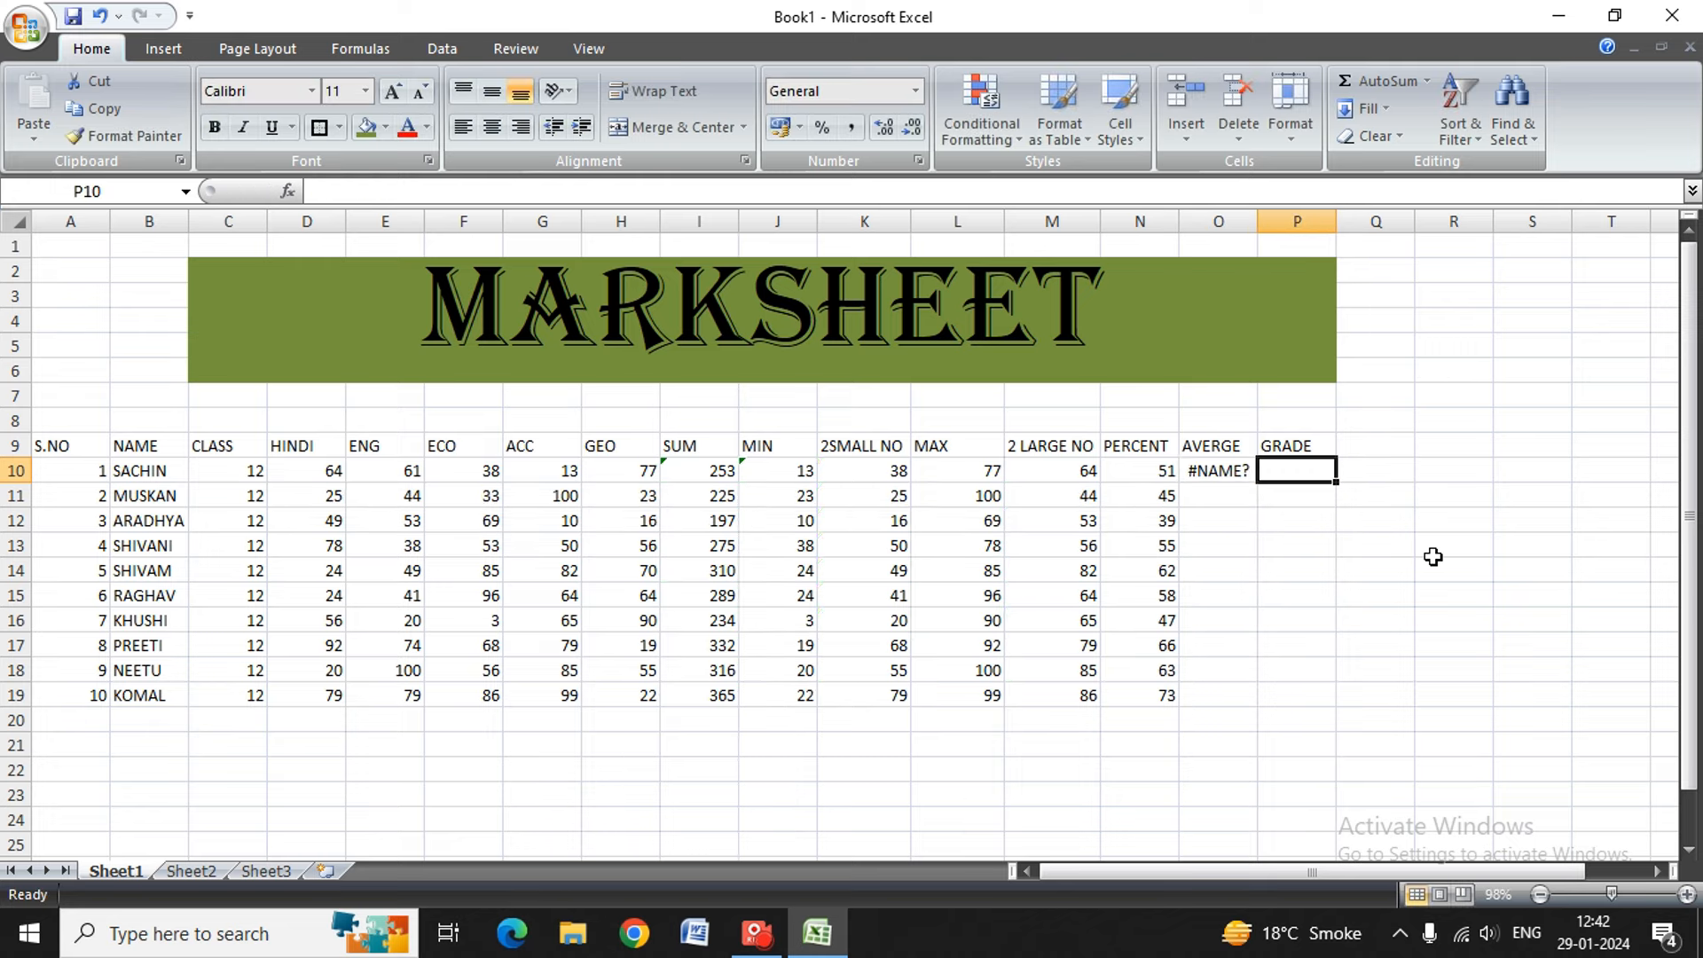
key("Left")
key("Delete")
- Calculate the first student's average in O10 from the five subject marks with =AVERAGE(D10:H10)
type("=")
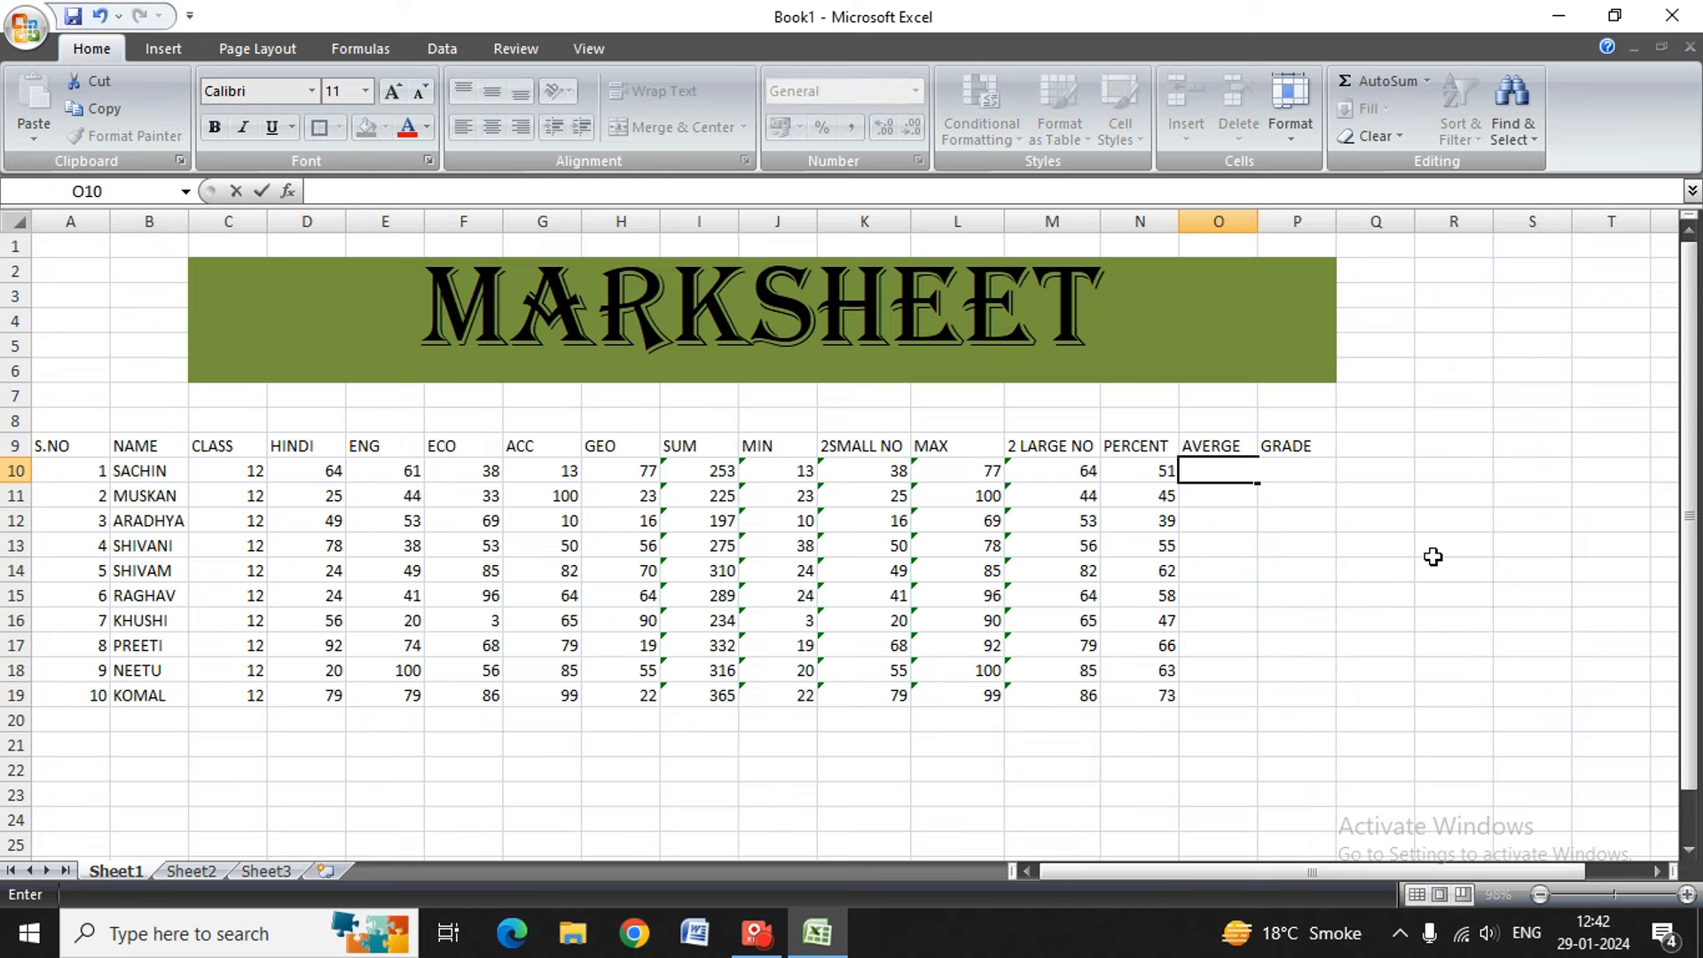
type("aver")
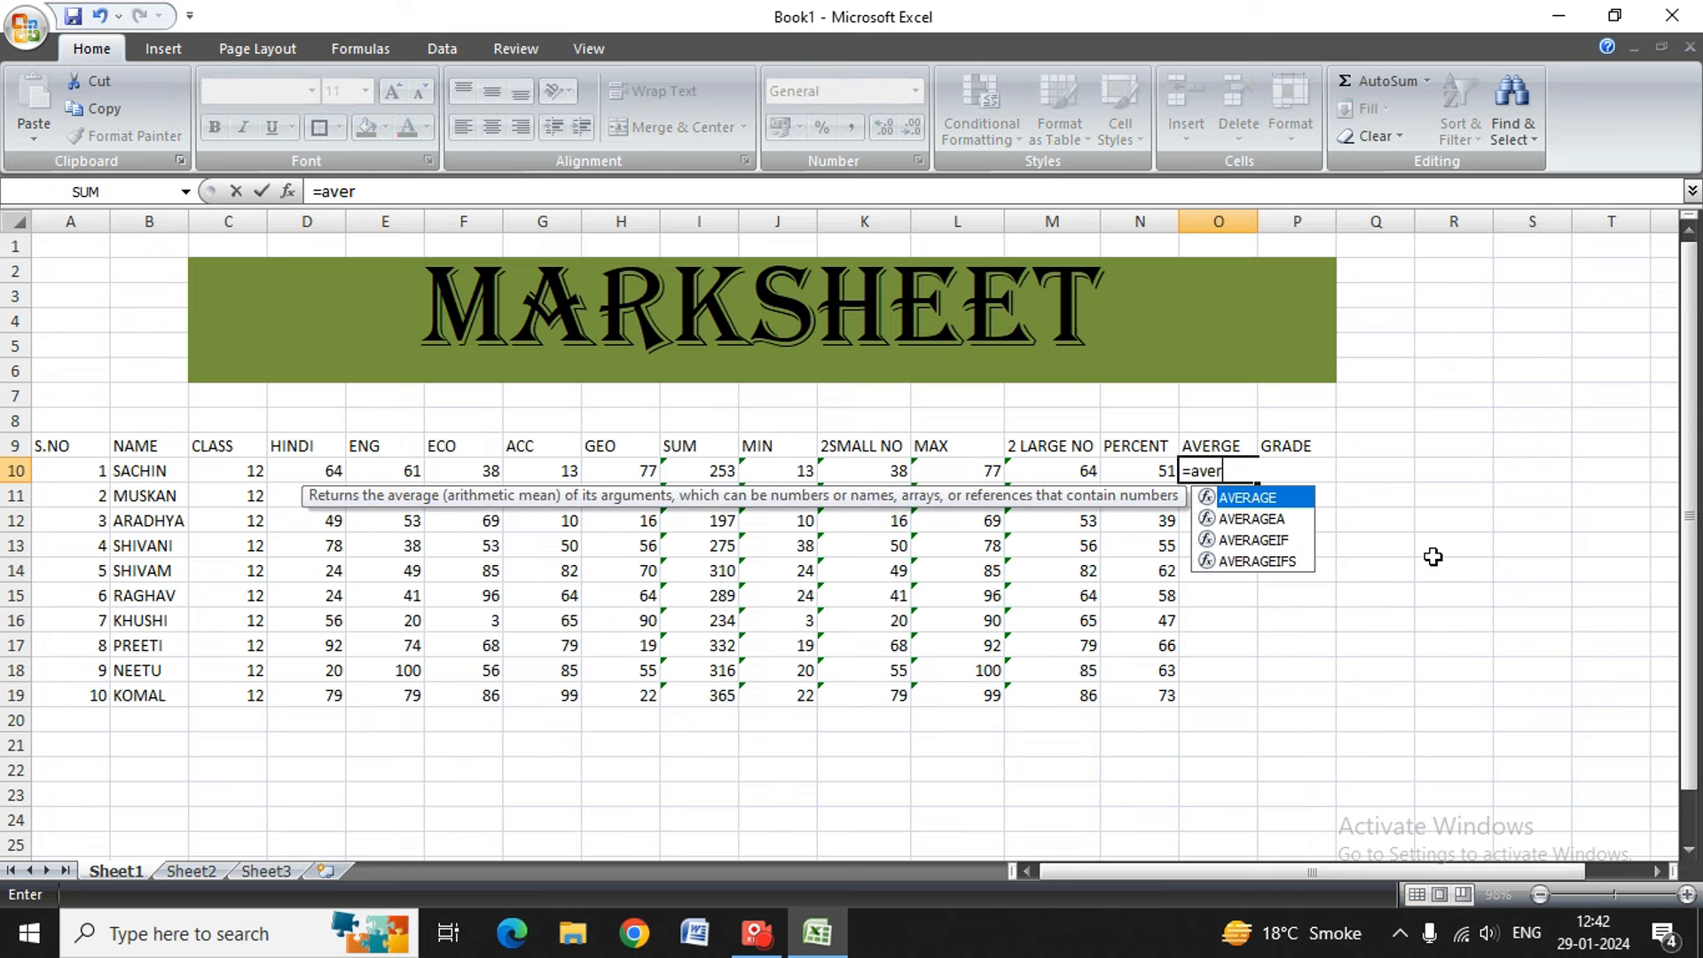
key("Tab")
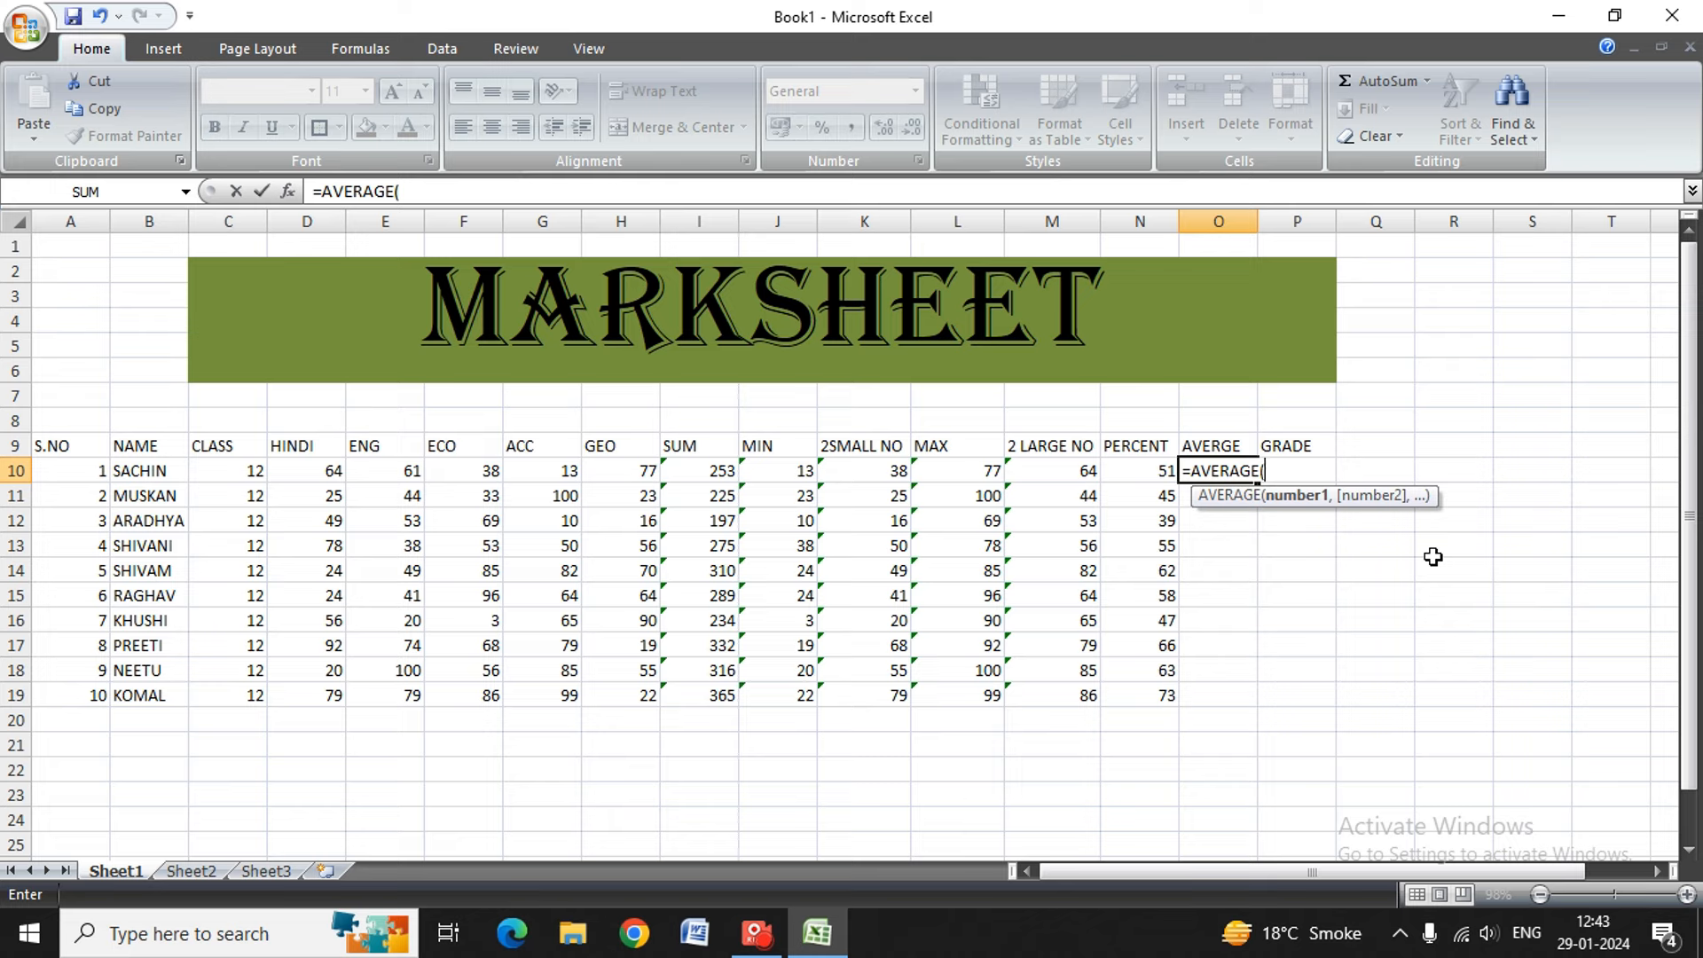
key("Left")
key("Left")
key("Left")
key("Left")
key("Left")
key("Left")
key("Left")
key("Left")
key("Left")
key("Left")
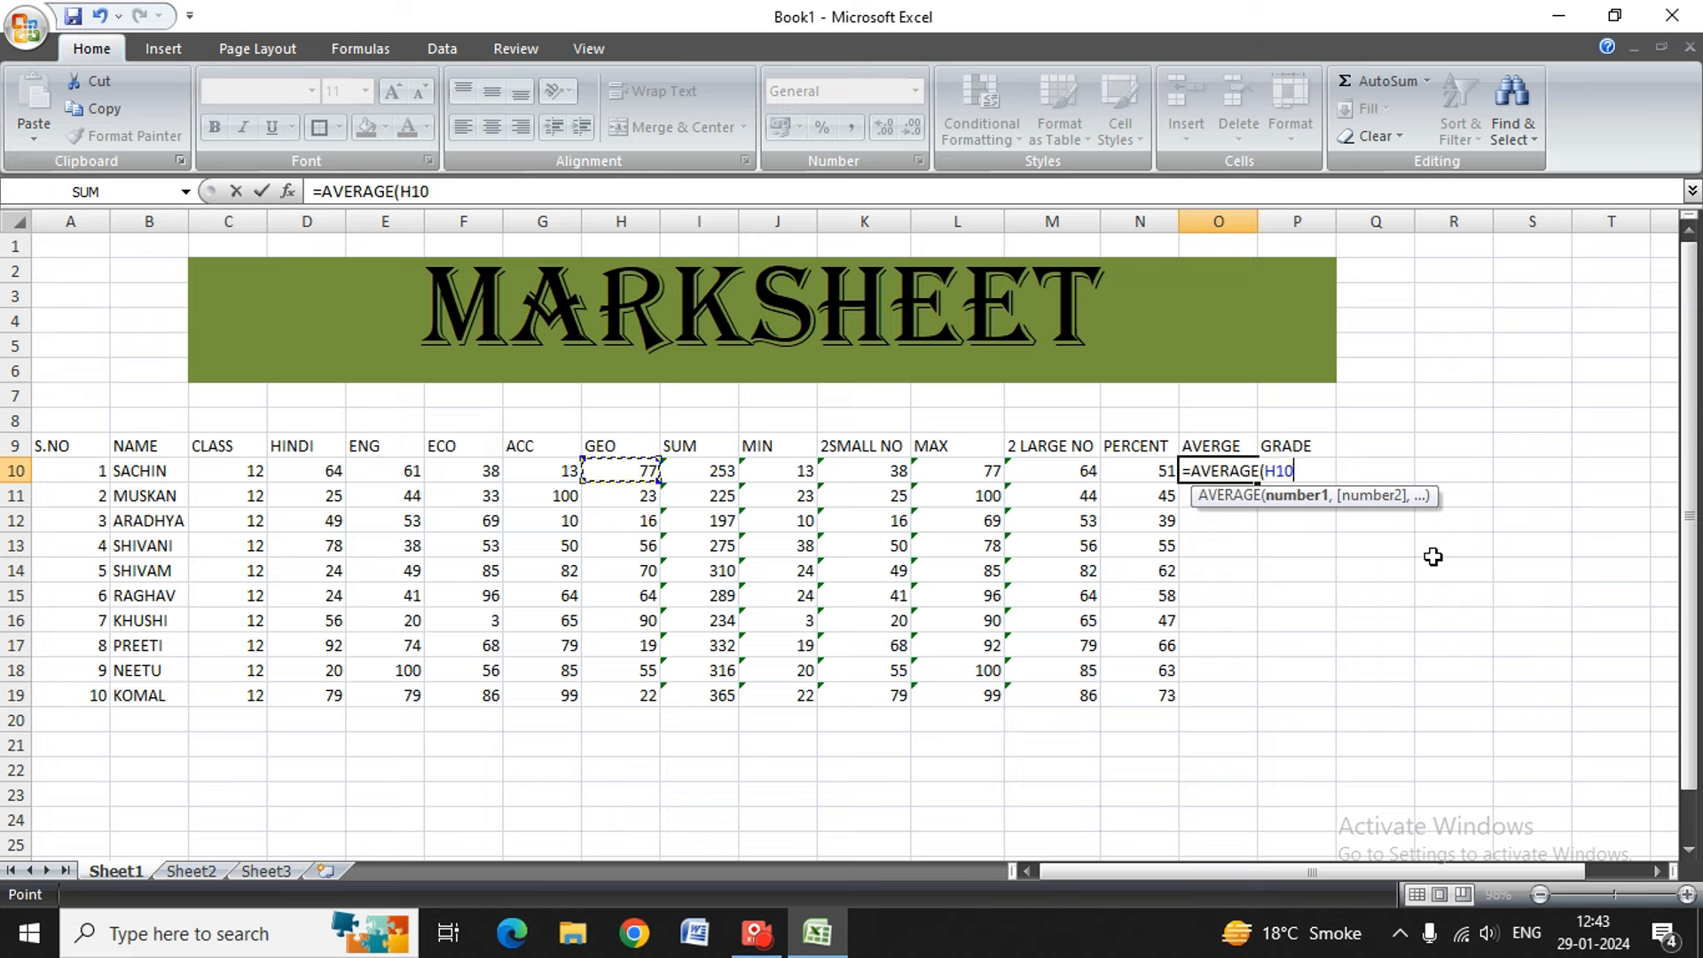
key("Left")
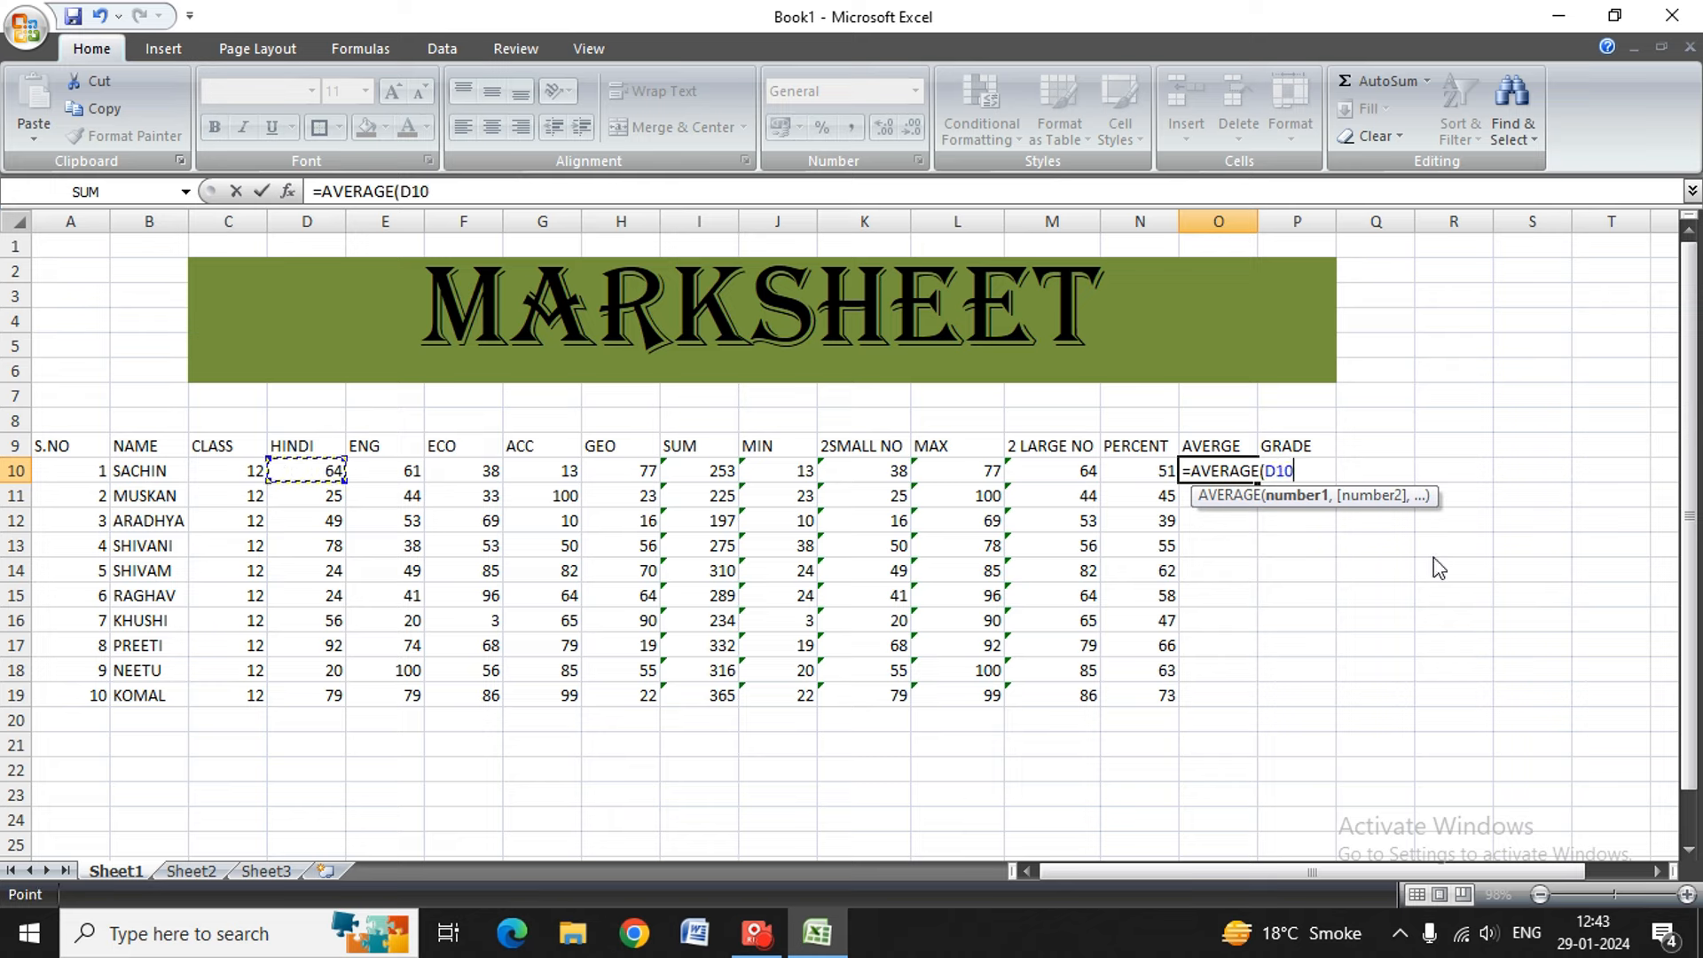
key("shift+Right")
key("shift+Right")
key("shift+Right")
key("shift+Right")
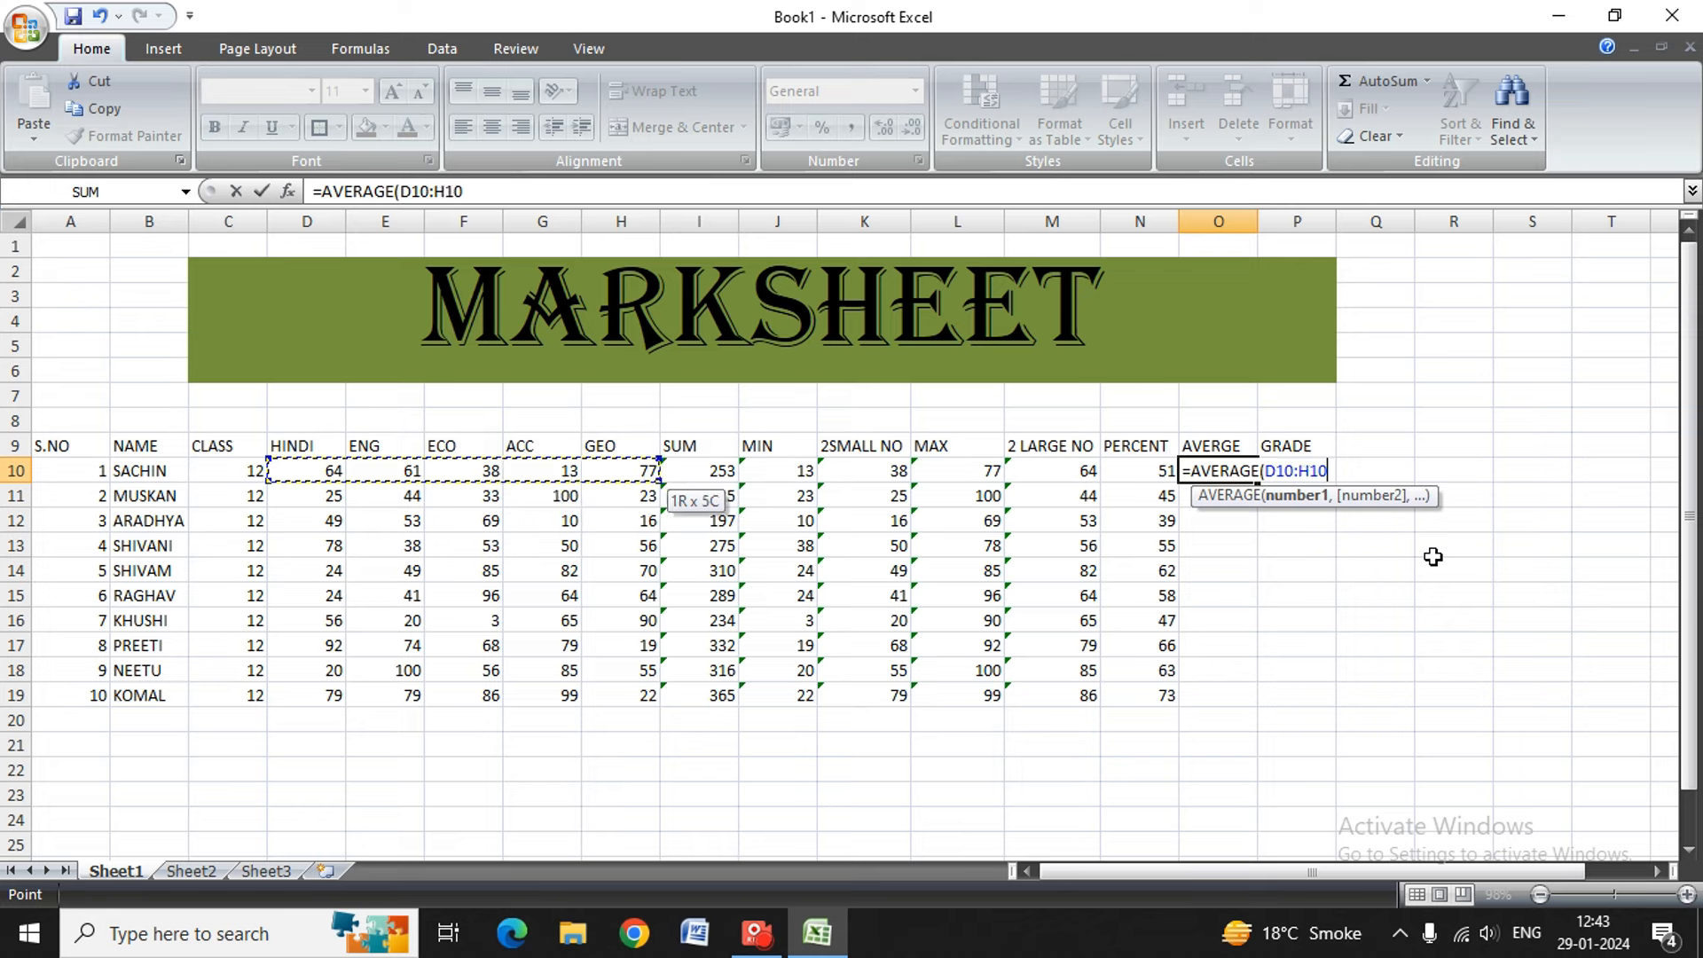
type(")")
key("Return")
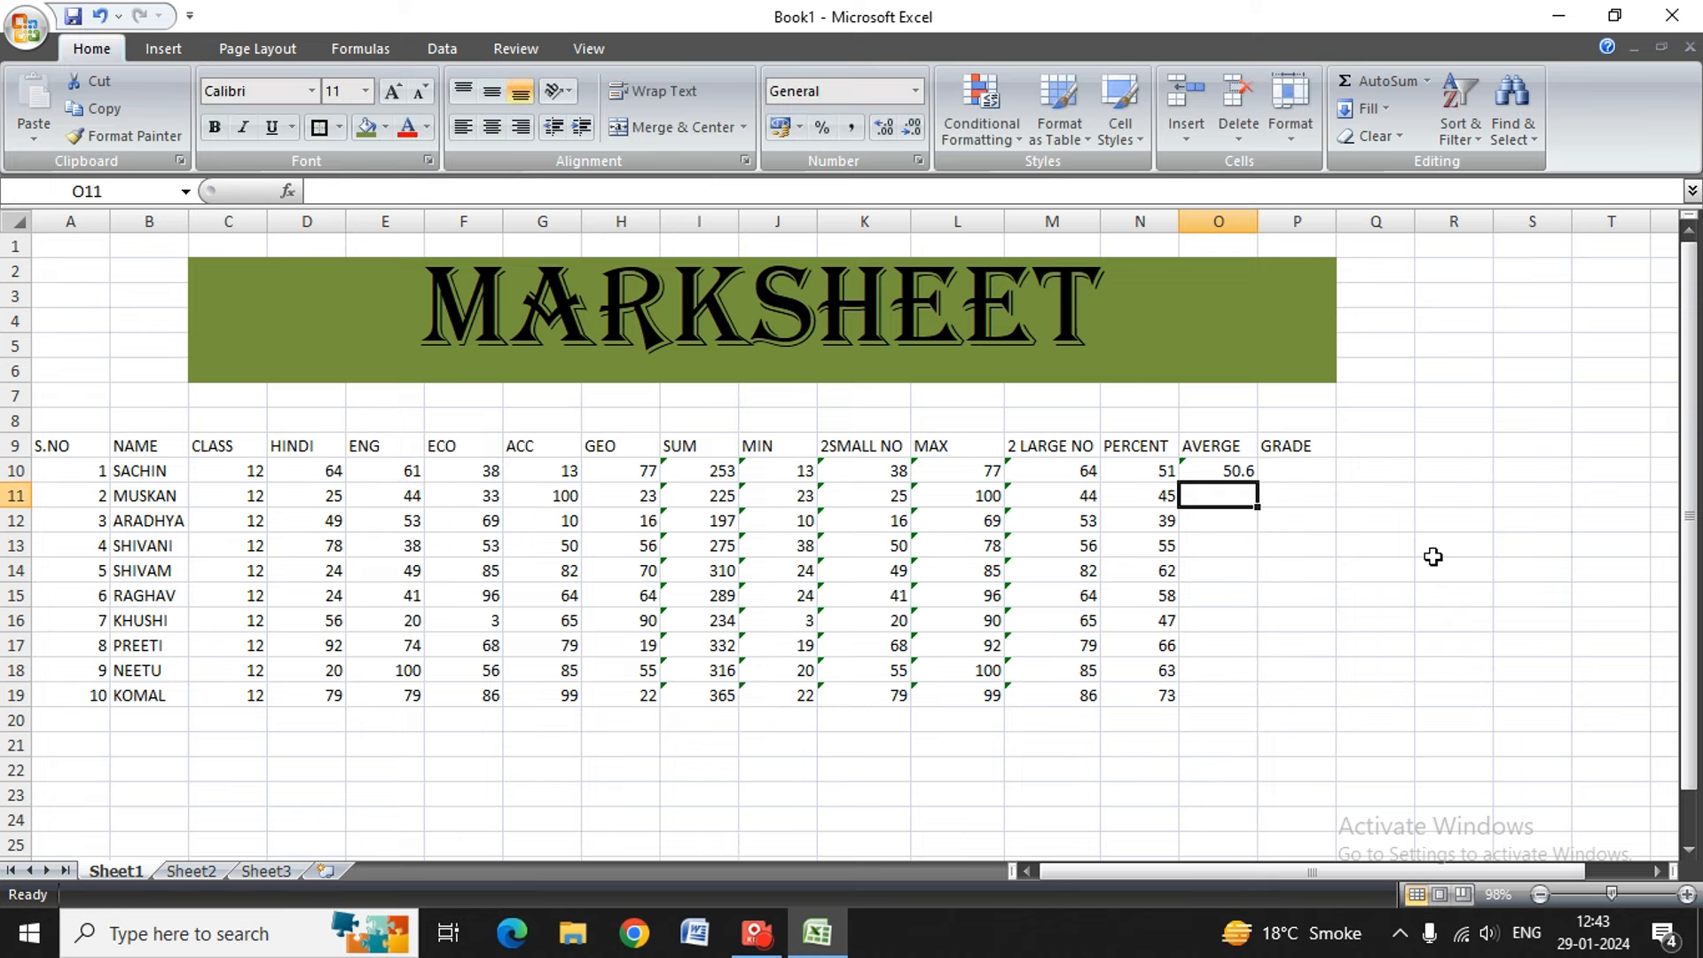
- Fill the average formula from O10 down through O19 for all the students
key("Up")
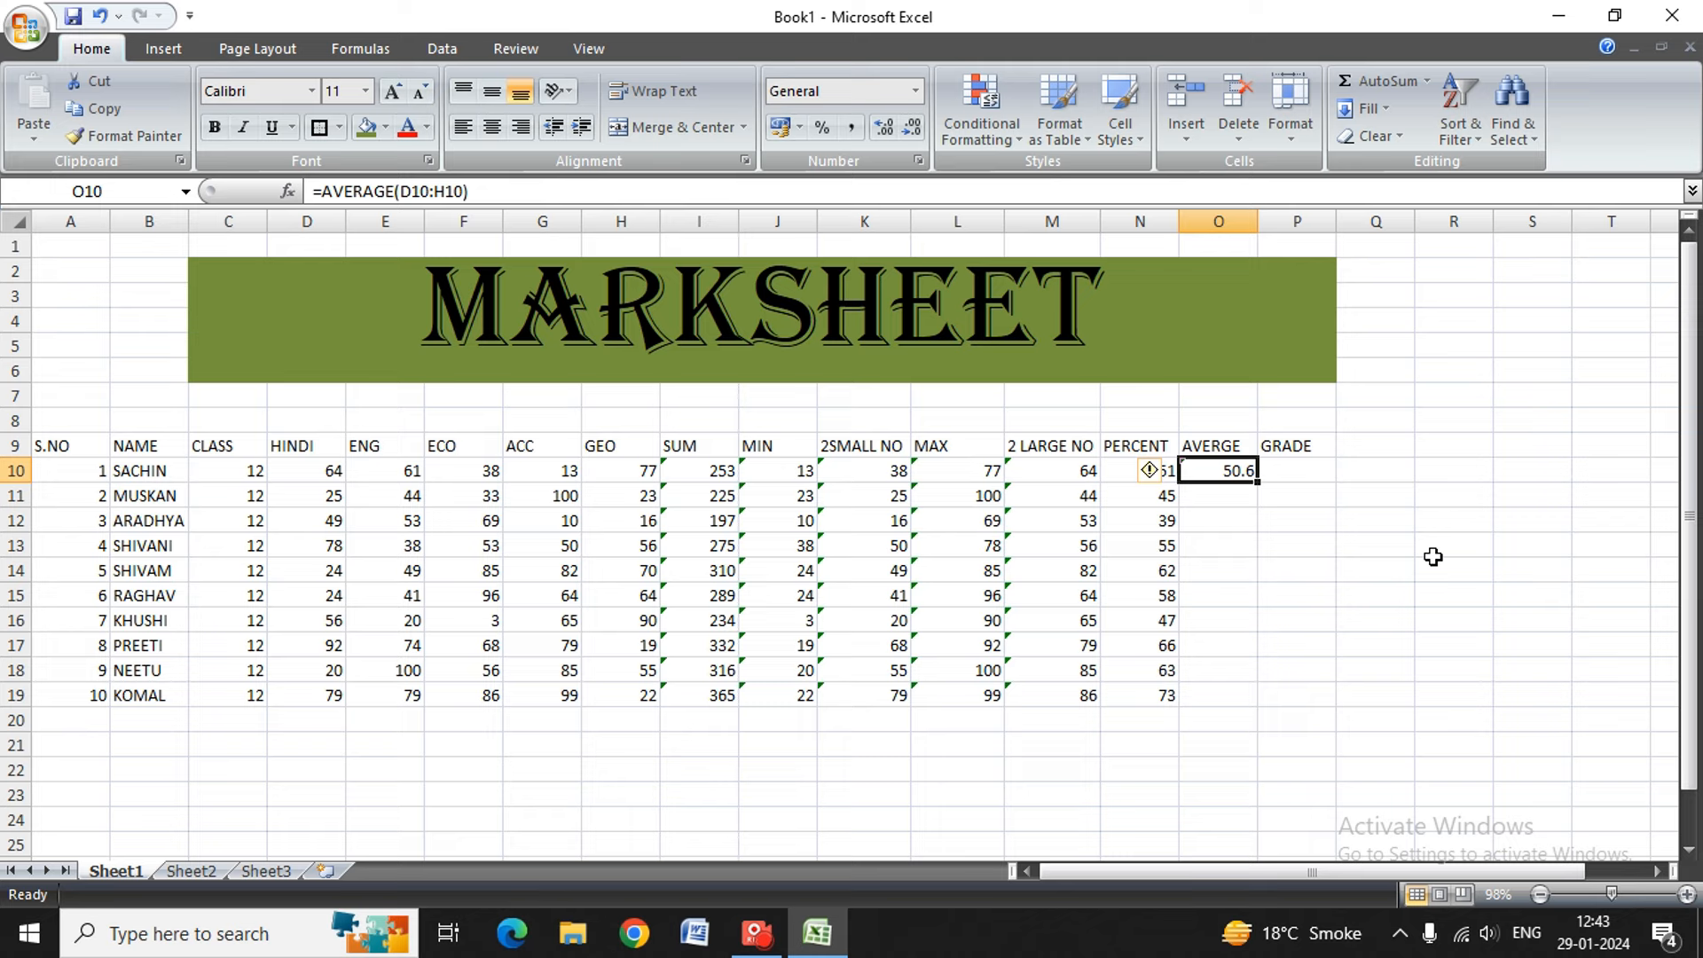
key("shift+Down")
key("shift+Down")
key("shift+Down")
key("shift+Down")
key("shift+Down")
key("shift+Down")
key("shift+Down")
key("shift+Down")
key("shift+Down")
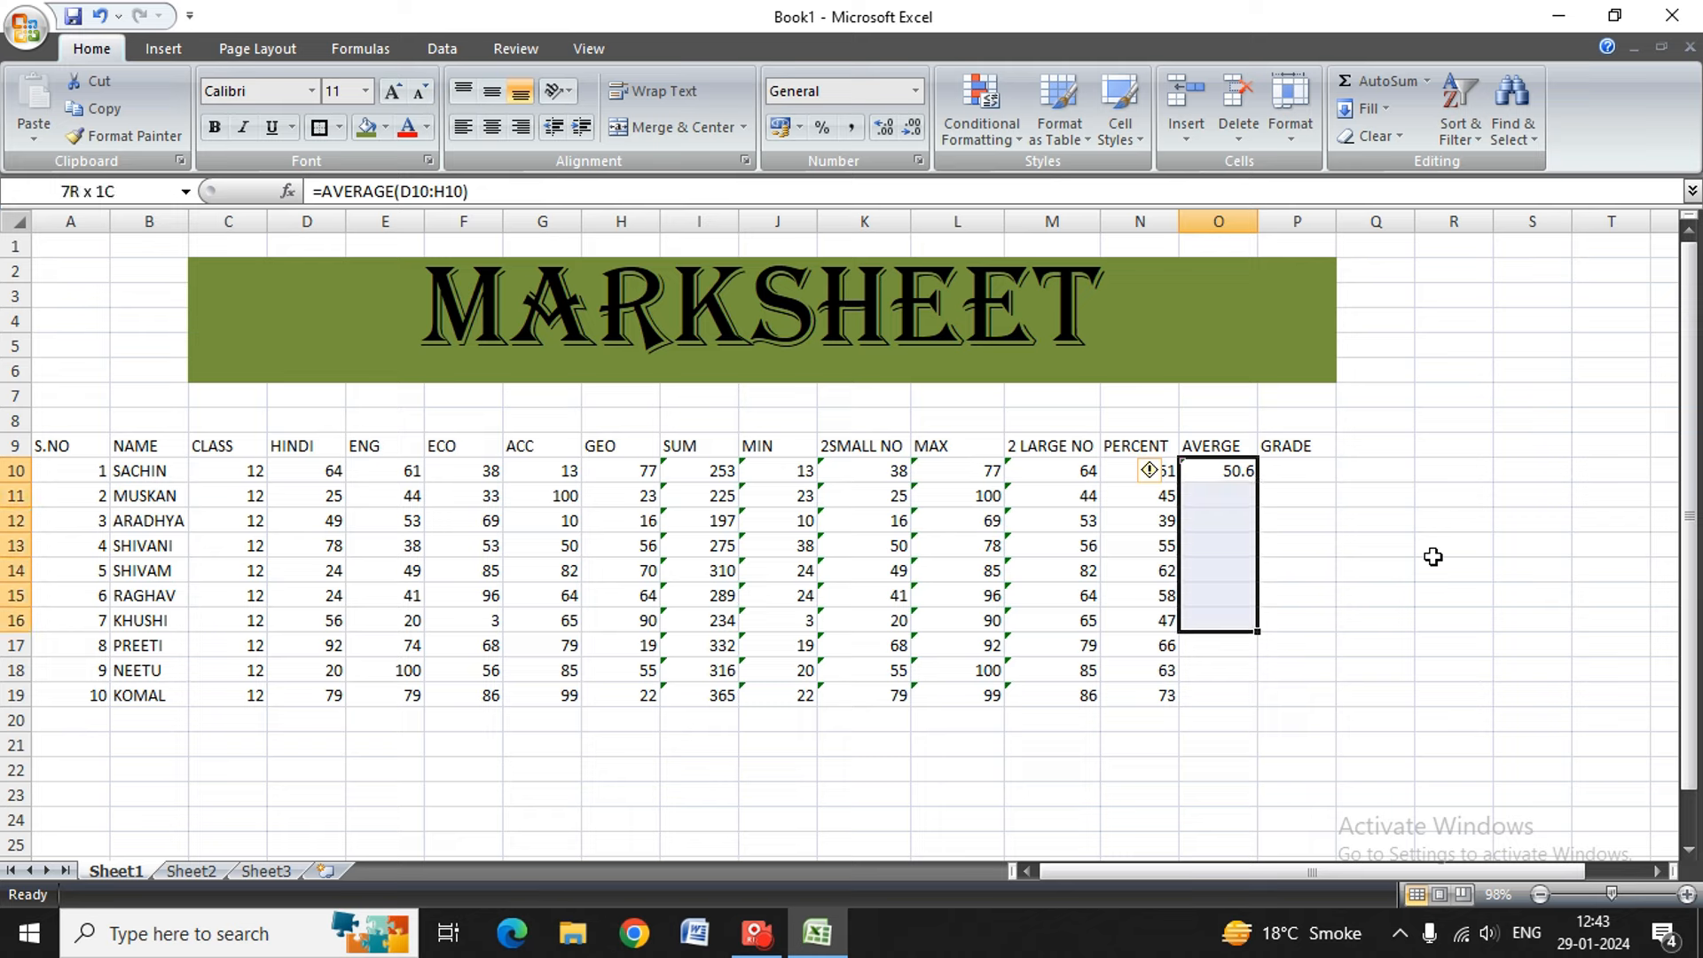
key("ctrl+d")
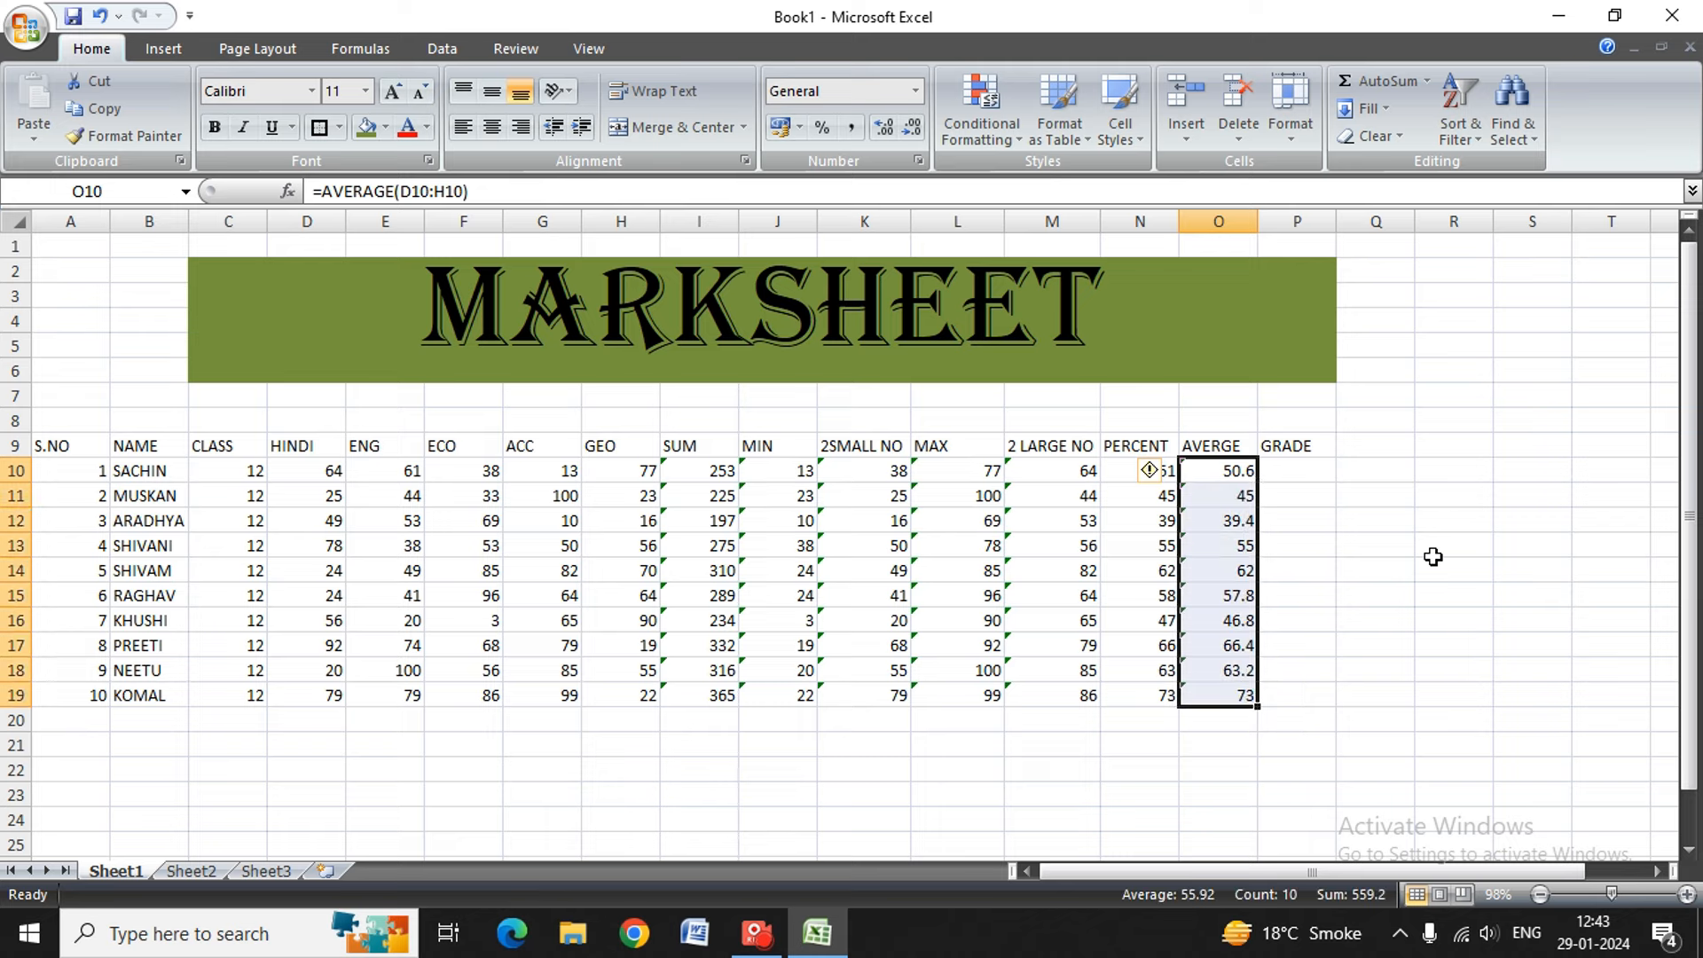
- Reduce the AVERGE values in O12 and O10 to zero decimal places
left_click(1219, 522)
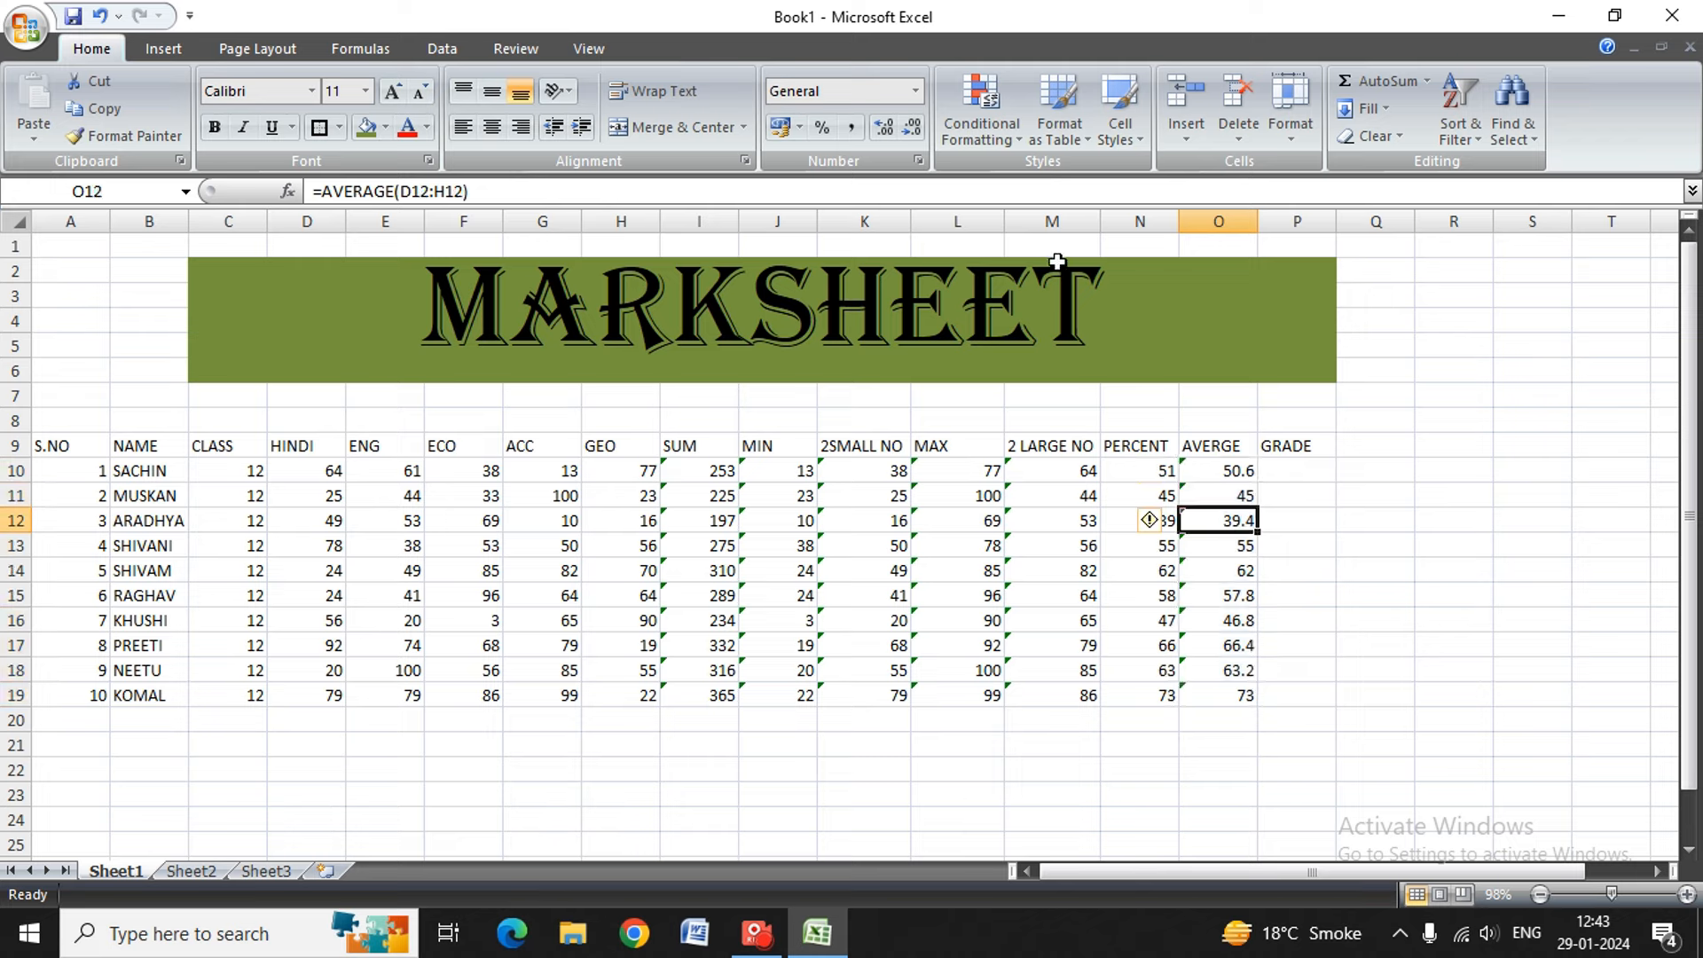
left_click(912, 127)
left_click(1231, 470)
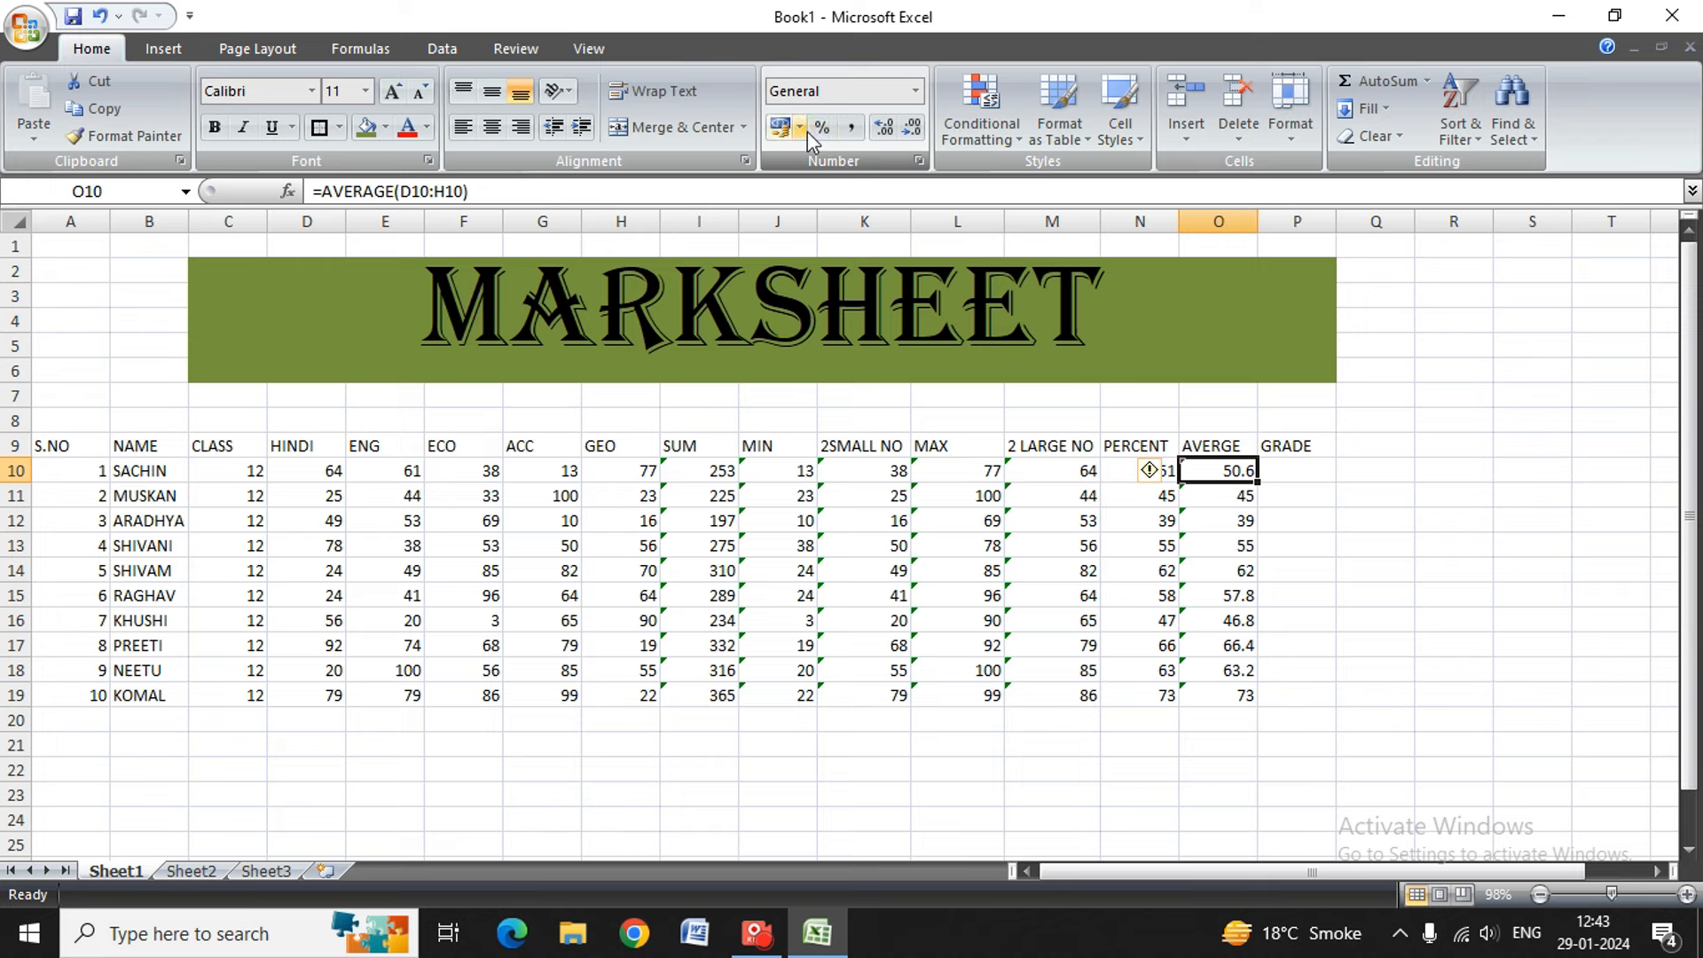
left_click(909, 131)
left_click(1234, 594)
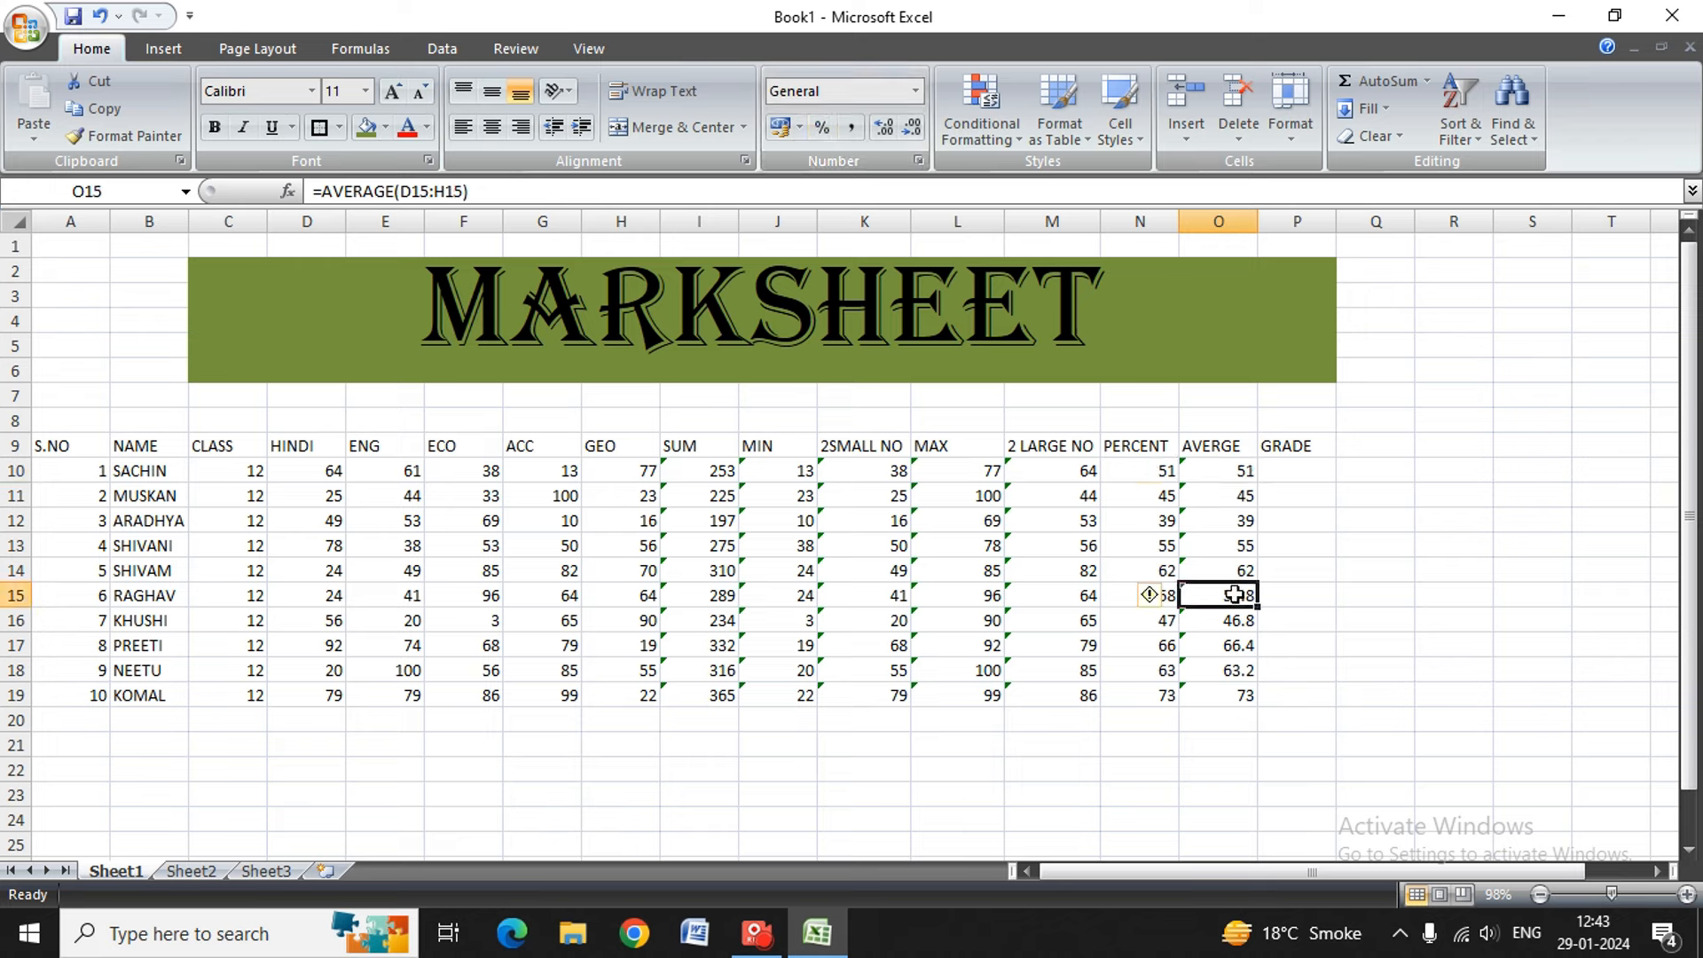
left_click_drag(1234, 594, 1237, 647)
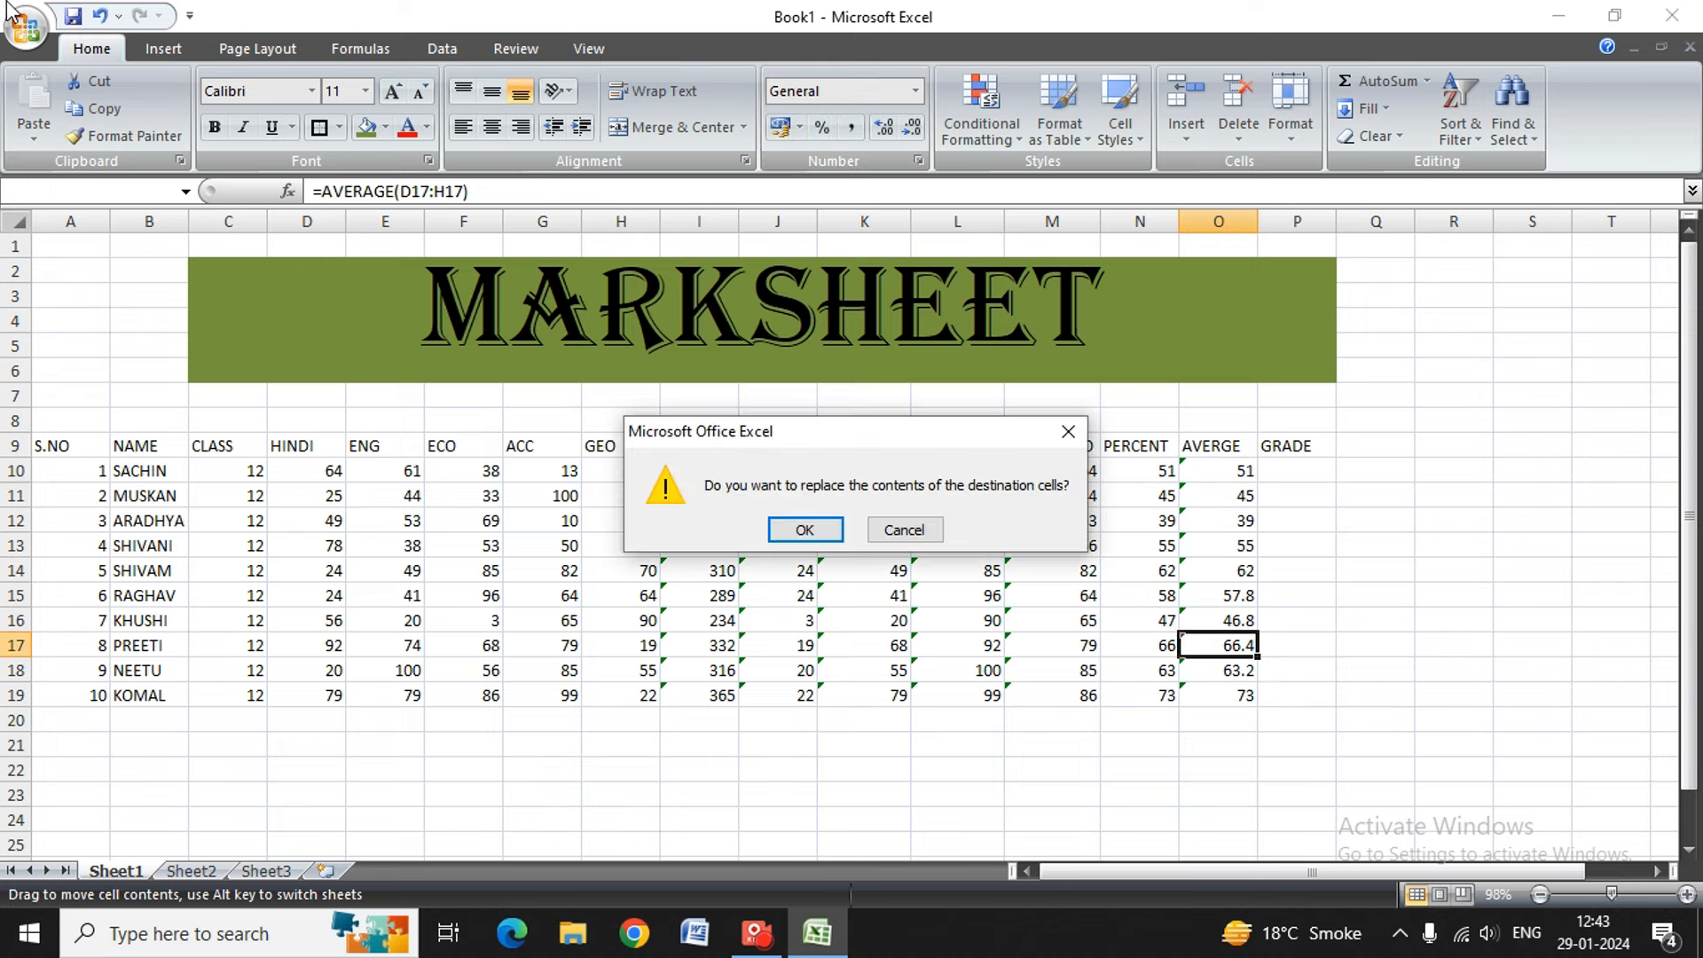
left_click(784, 530)
left_click(100, 16)
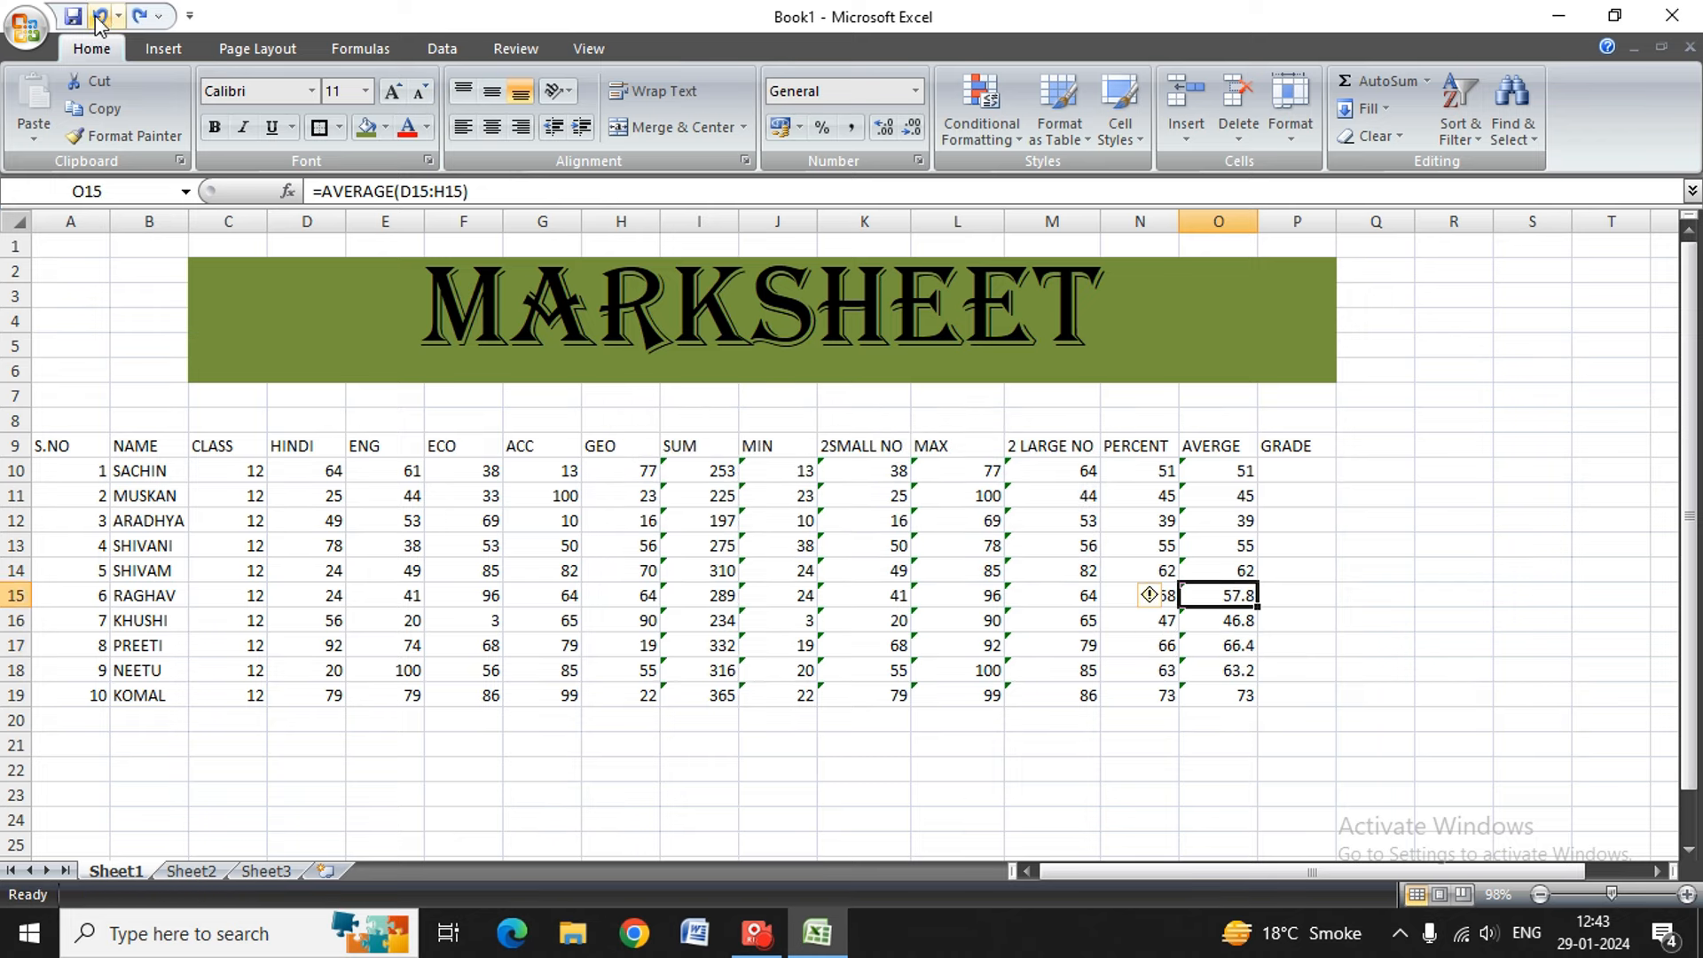
- Reduce the AVERGE values in O15 to O17 and in O18 to zero decimal places
left_click(1251, 620)
left_click_drag(1247, 595, 1258, 648)
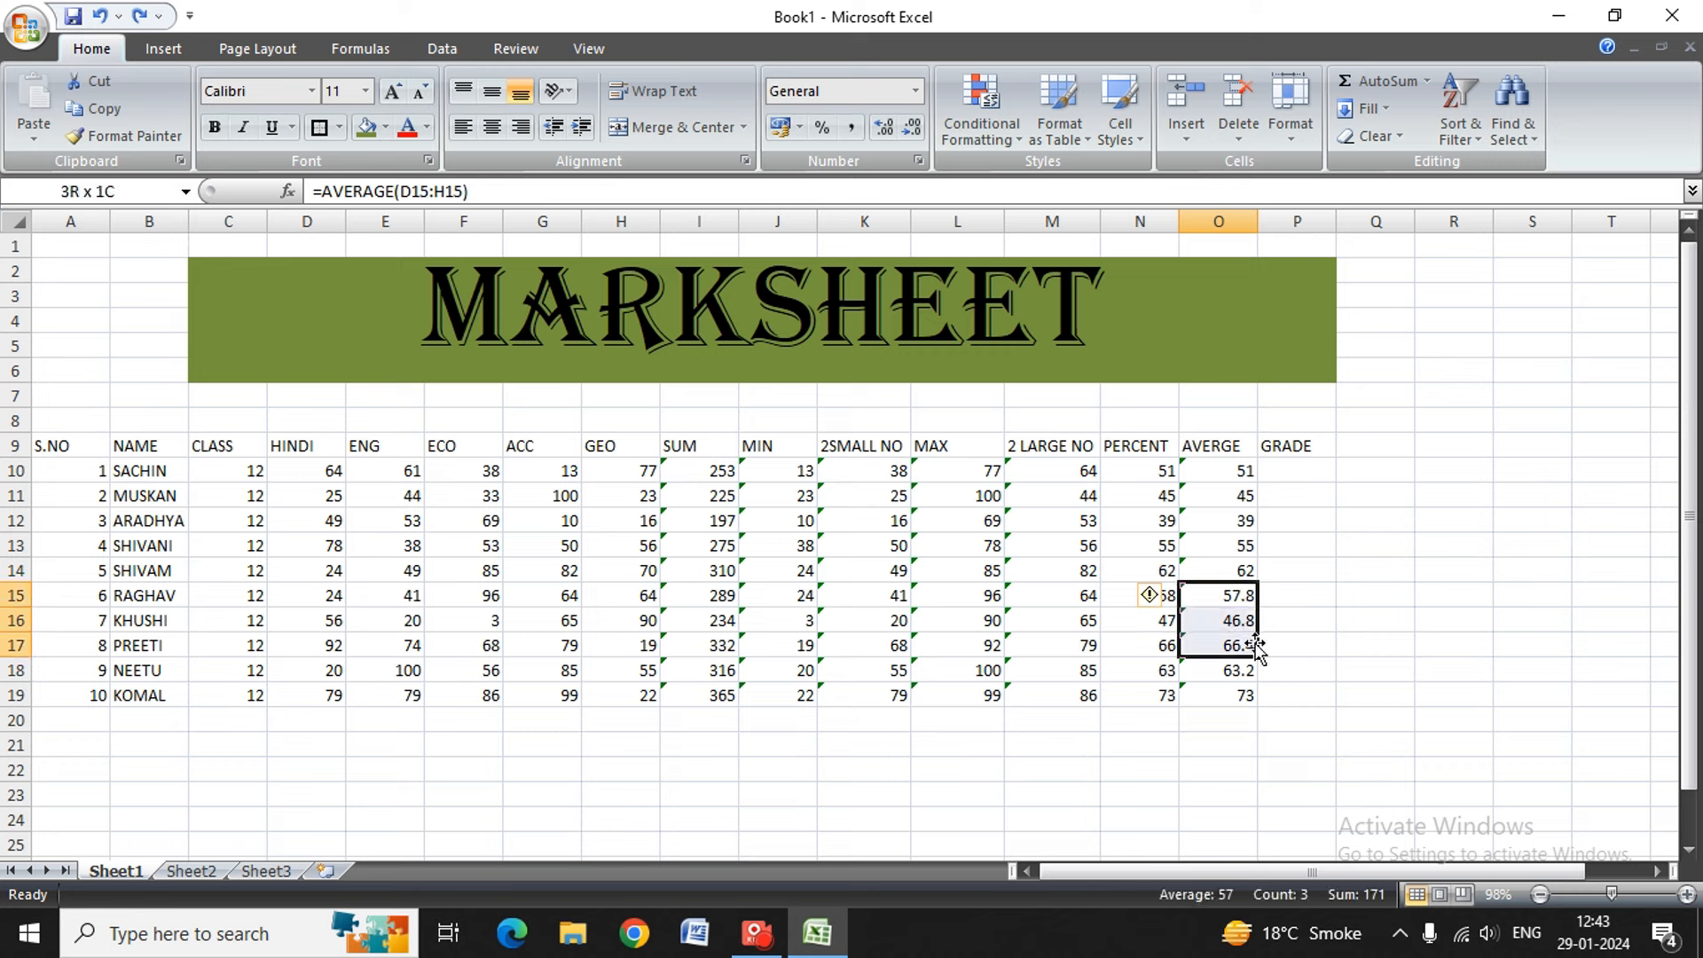
left_click(910, 127)
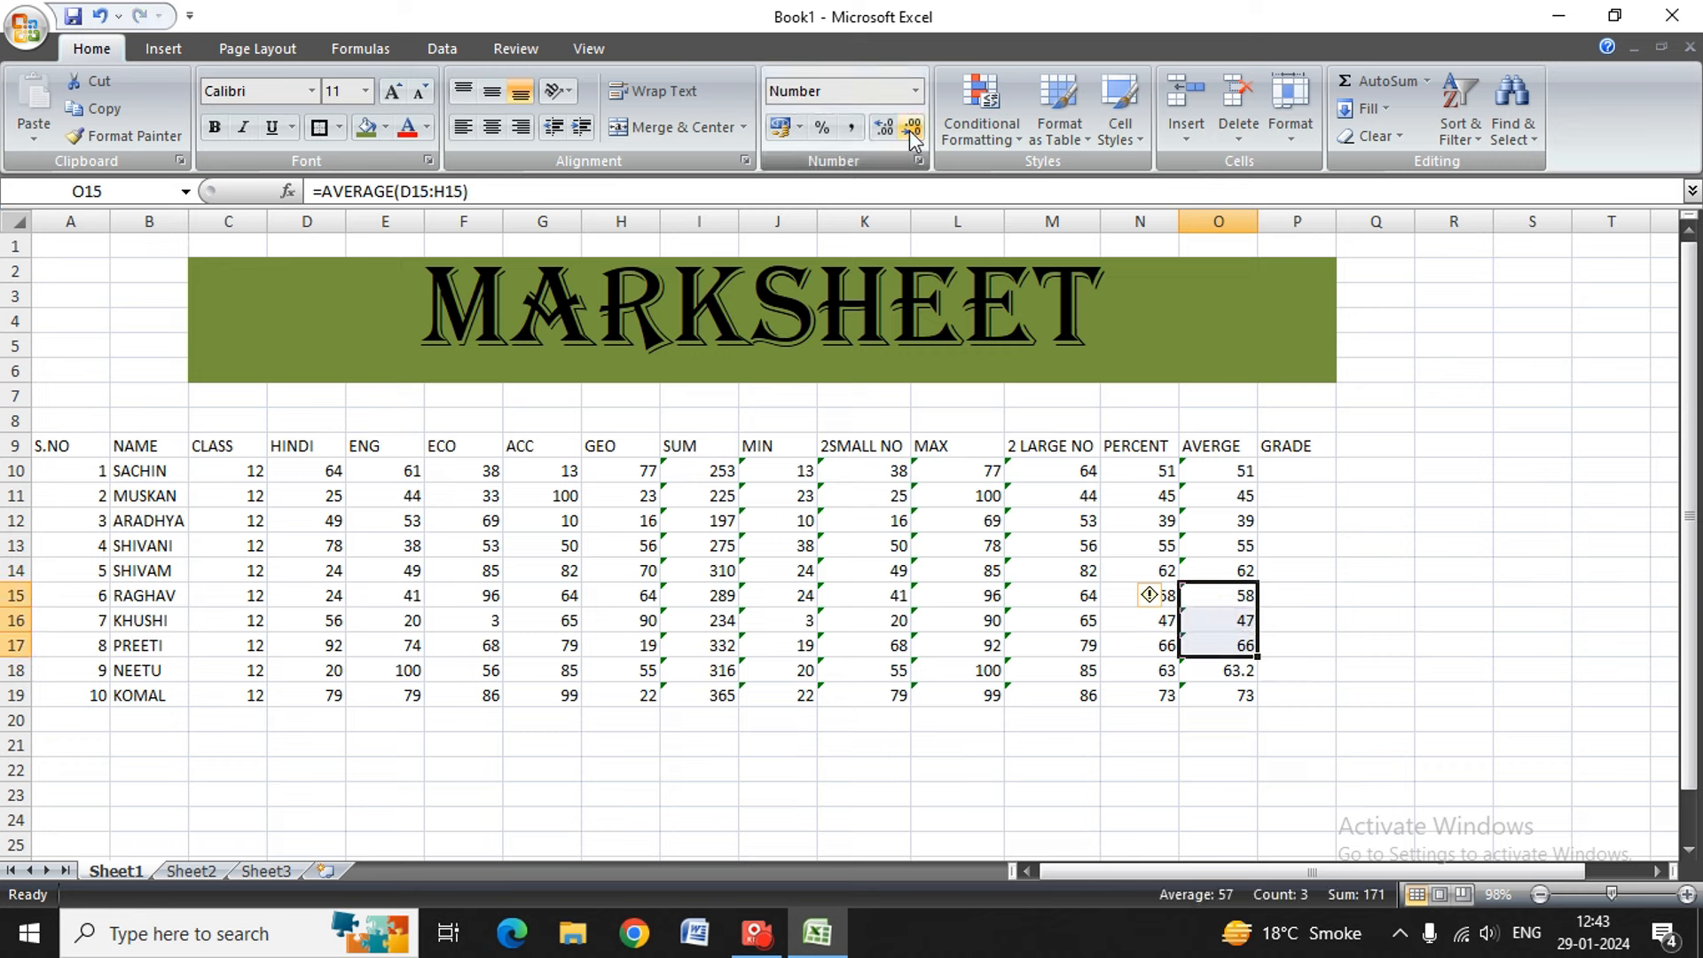
left_click(1220, 671)
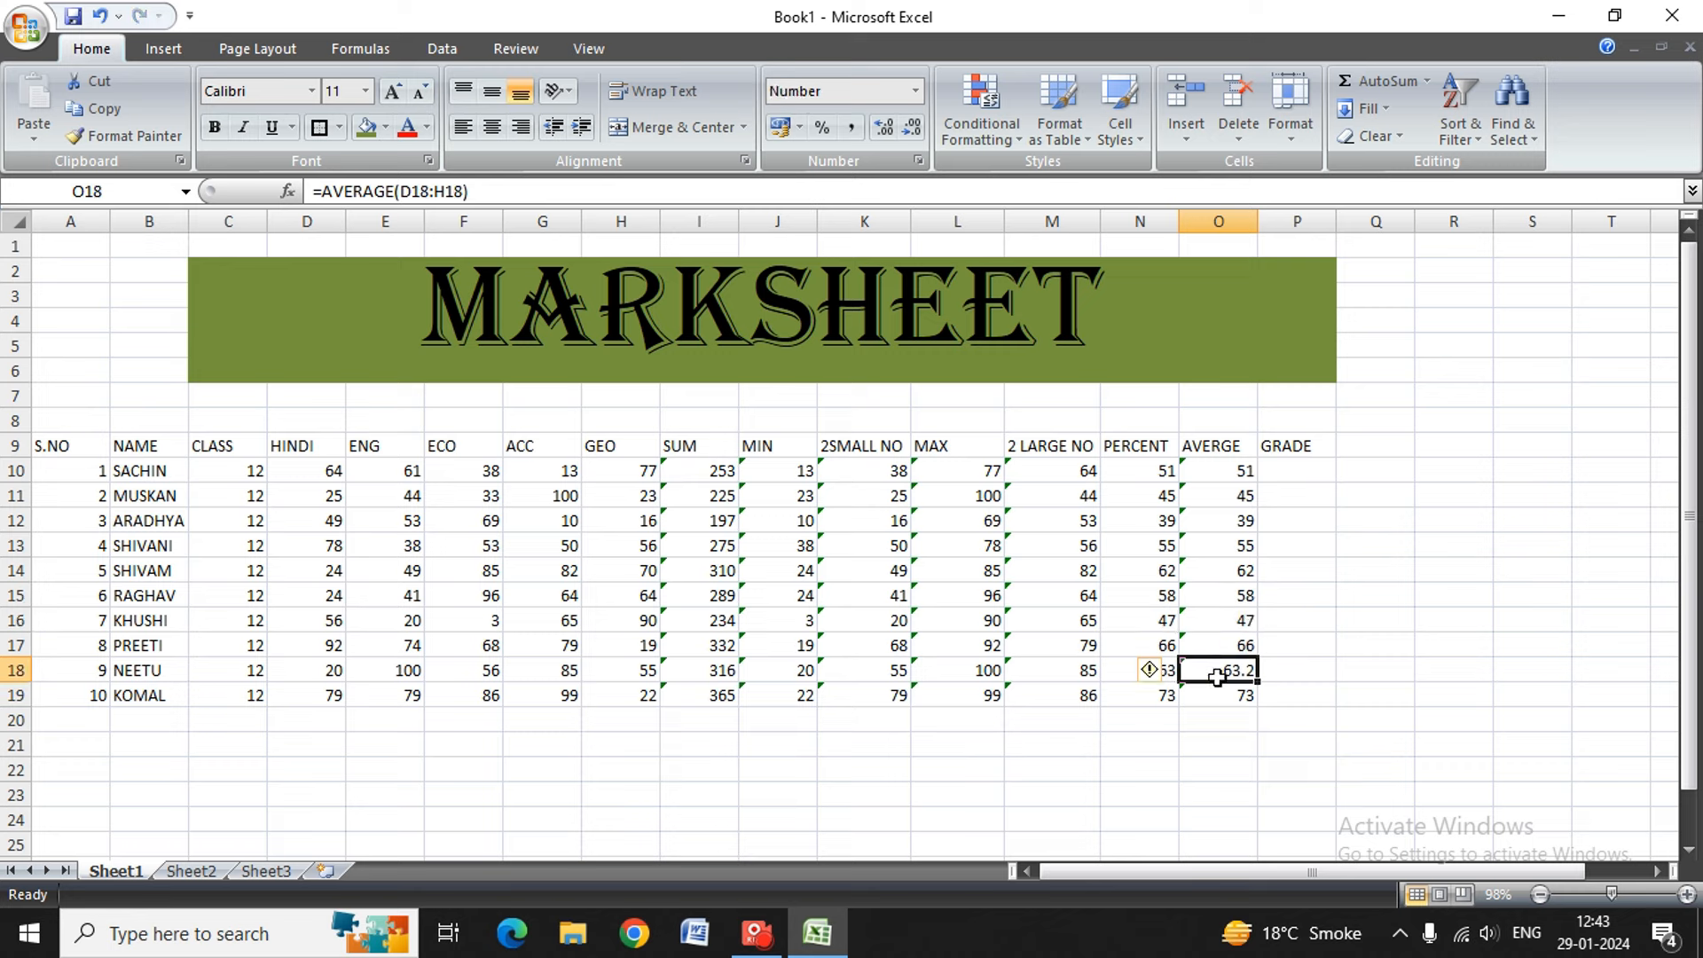
left_click(907, 130)
- Select P10, the first student's cell under the GRADE heading
left_click(1357, 497)
left_click(1304, 493)
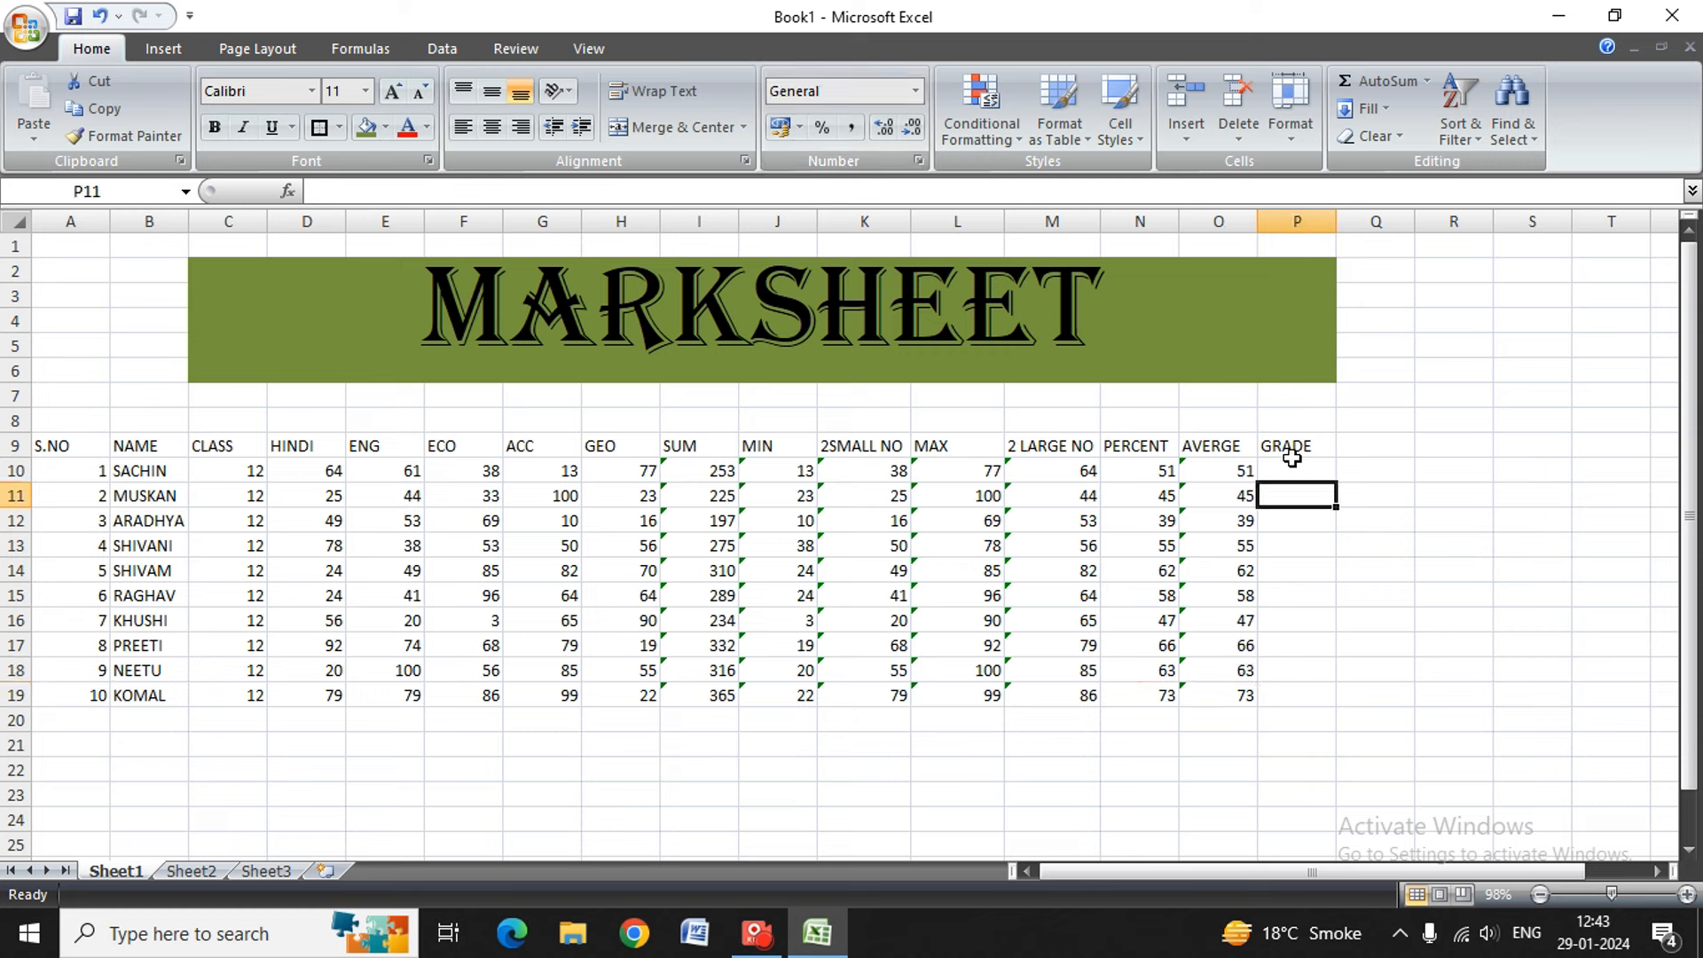
left_click(1294, 467)
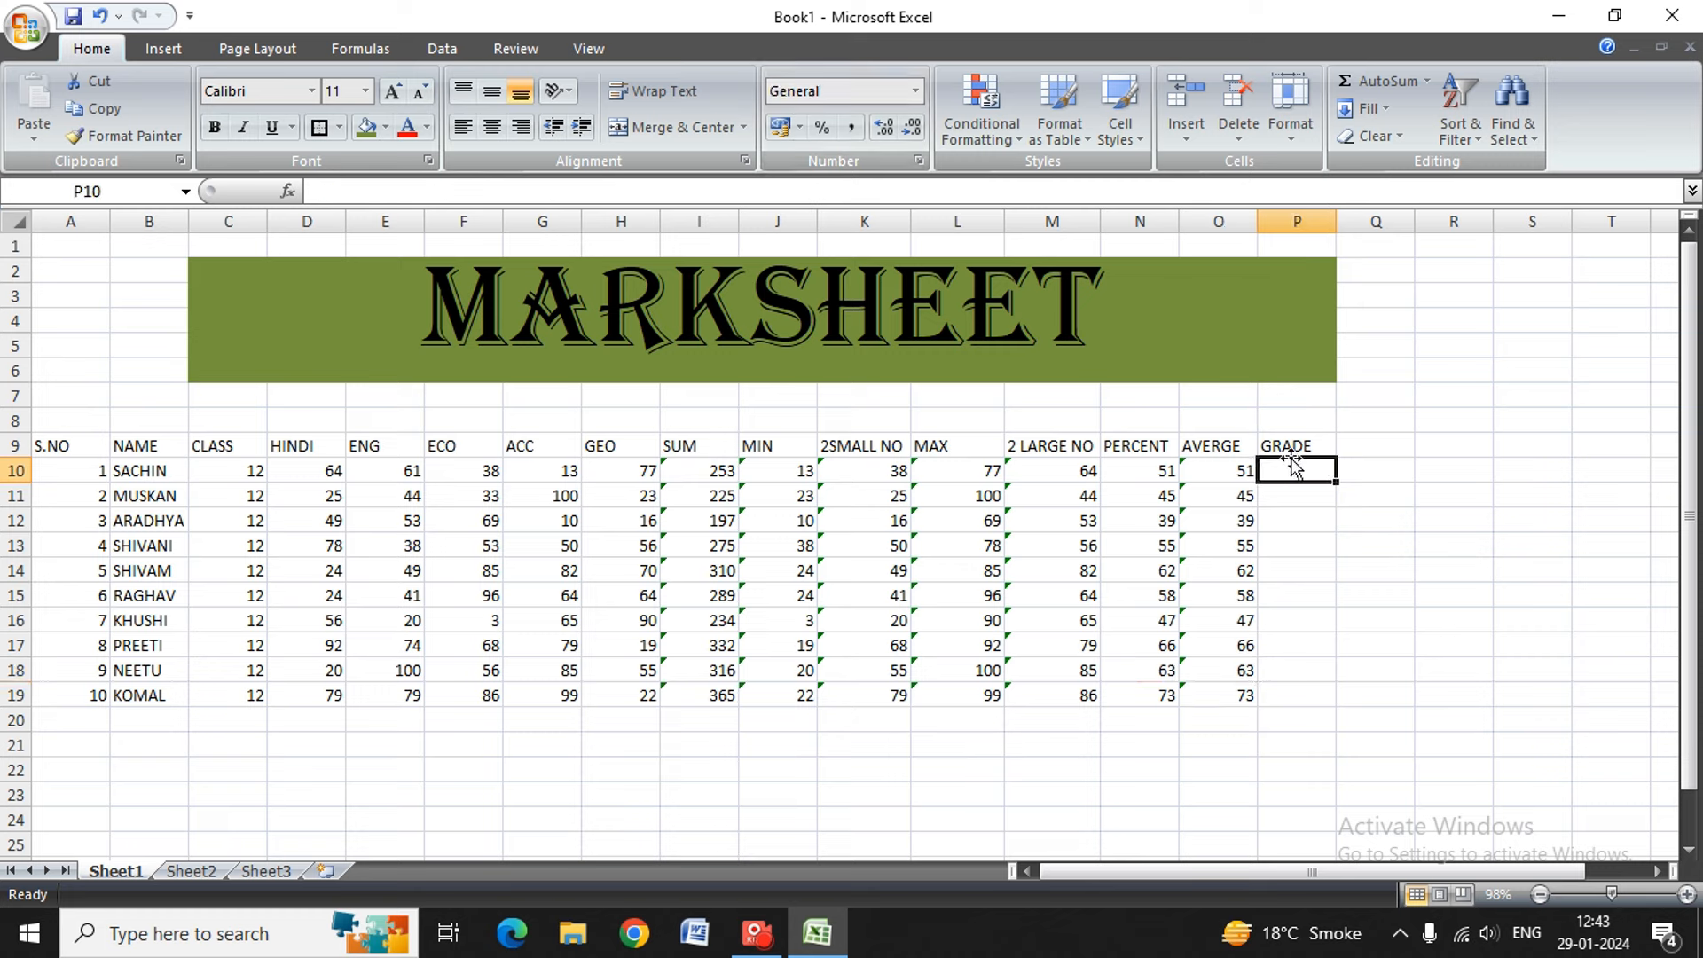